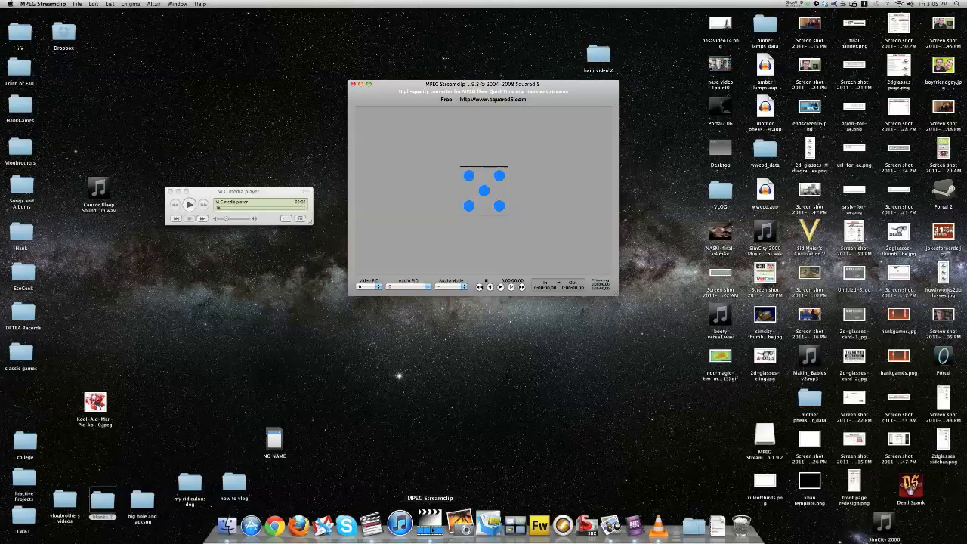
Step: Switch to Final Cut Pro
key(ctrl+Right)
key(ctrl+Right)
key(ctrl+Right)
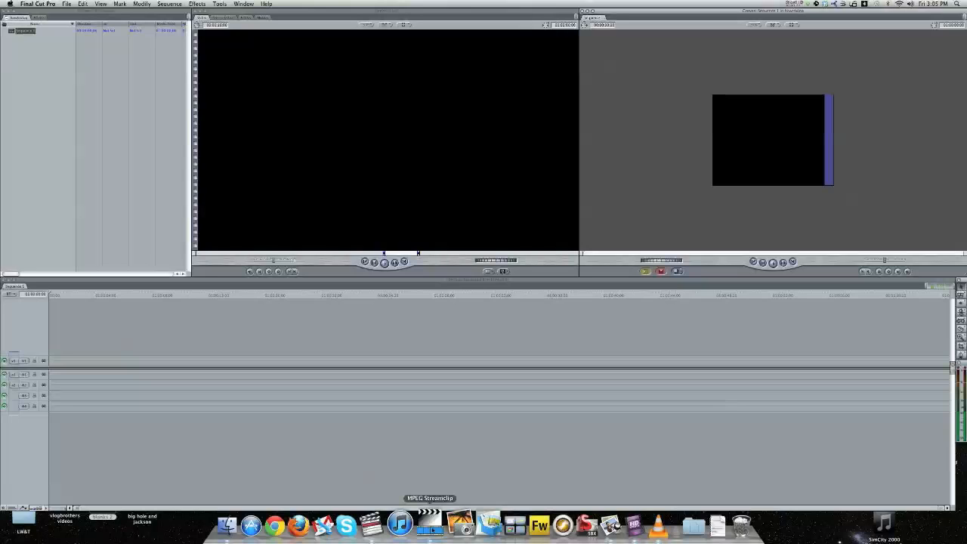
right_click(44, 99)
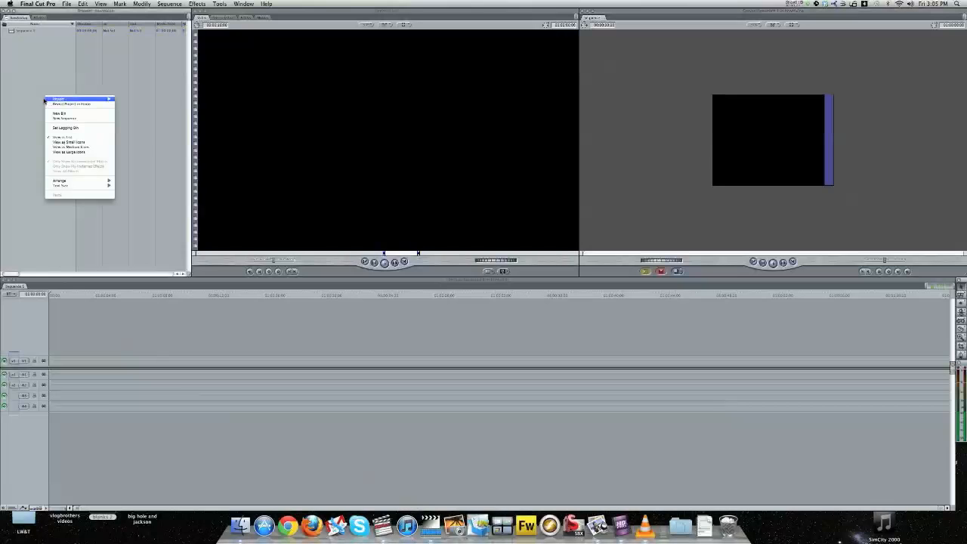
click(35, 71)
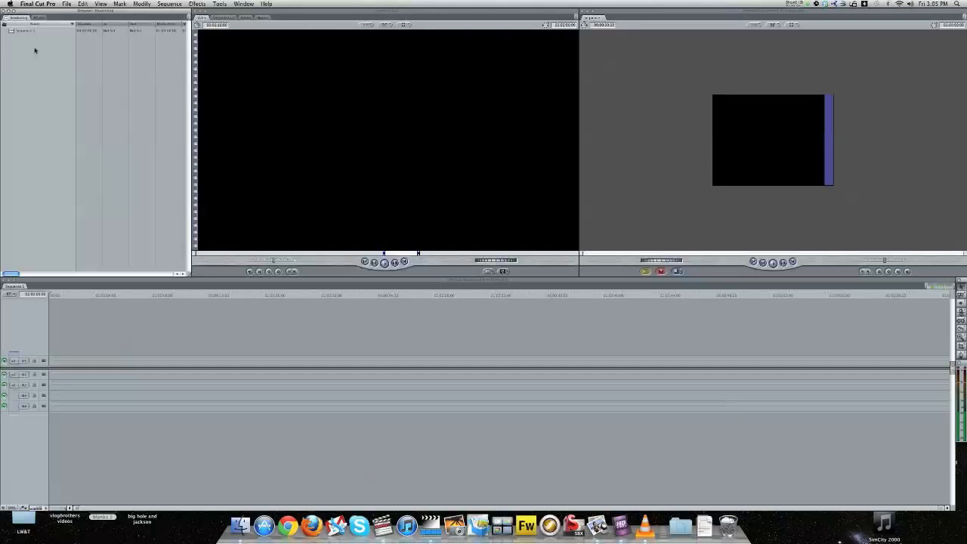
click(67, 4)
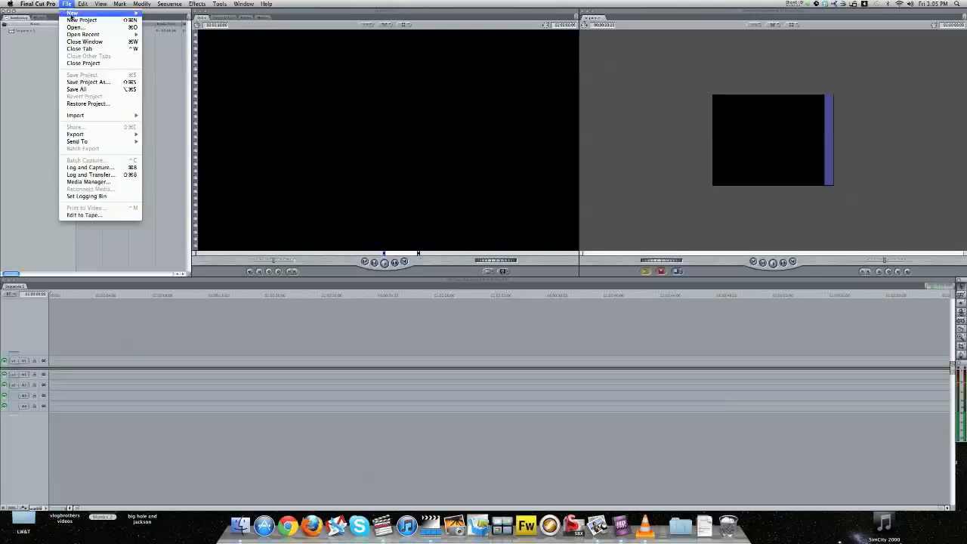
mouse_move(76, 14)
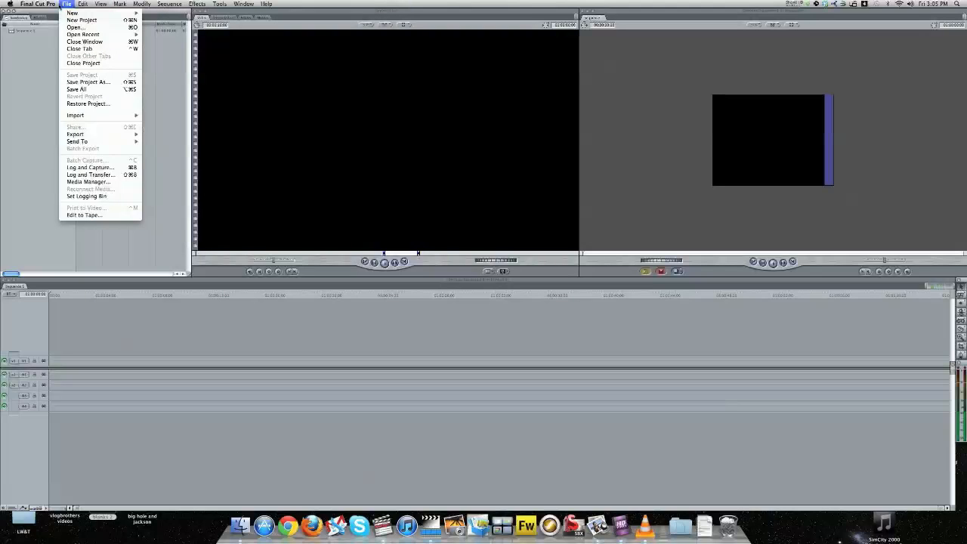
Step: Start importing files into the project browser, going to the Desktop folder and sorting its contents by modification date
right_click(28, 66)
mouse_move(49, 68)
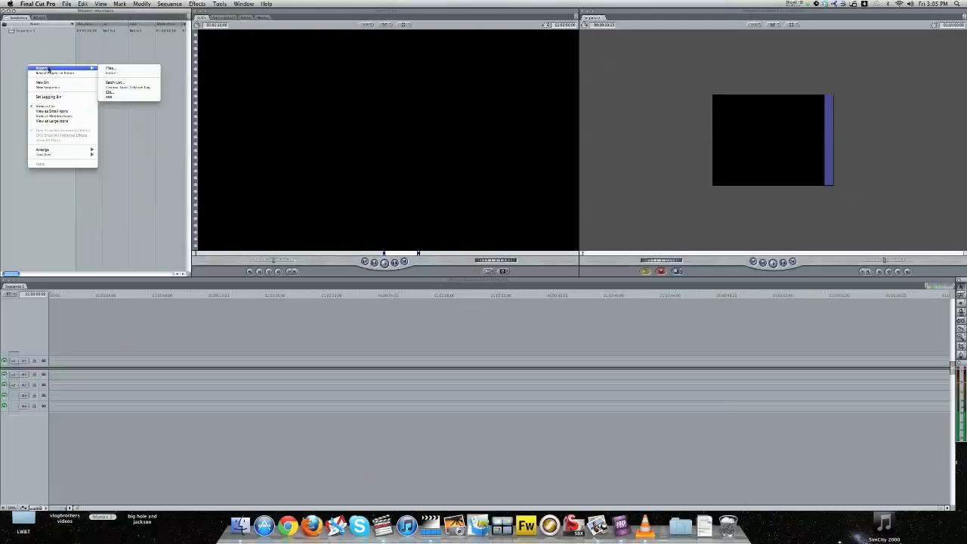
click(112, 68)
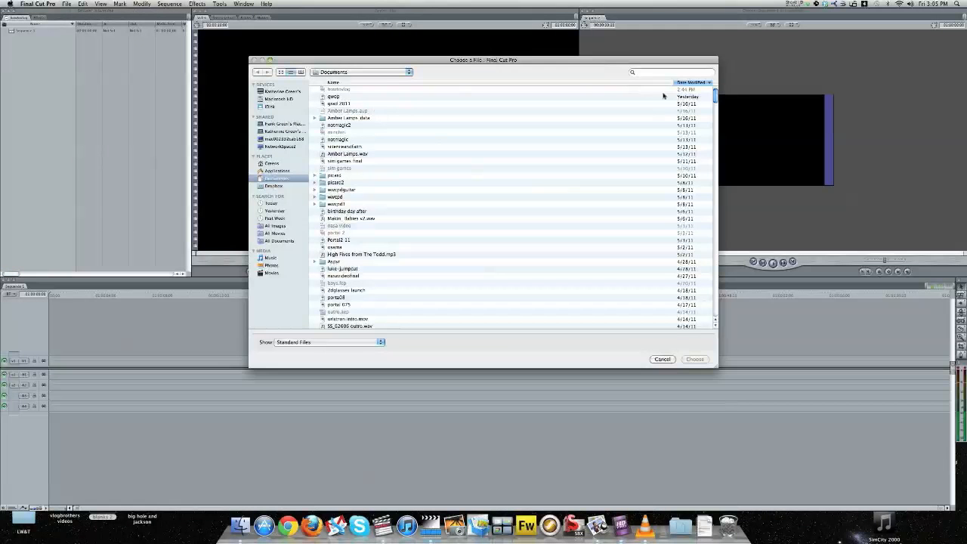
click(336, 73)
click(345, 121)
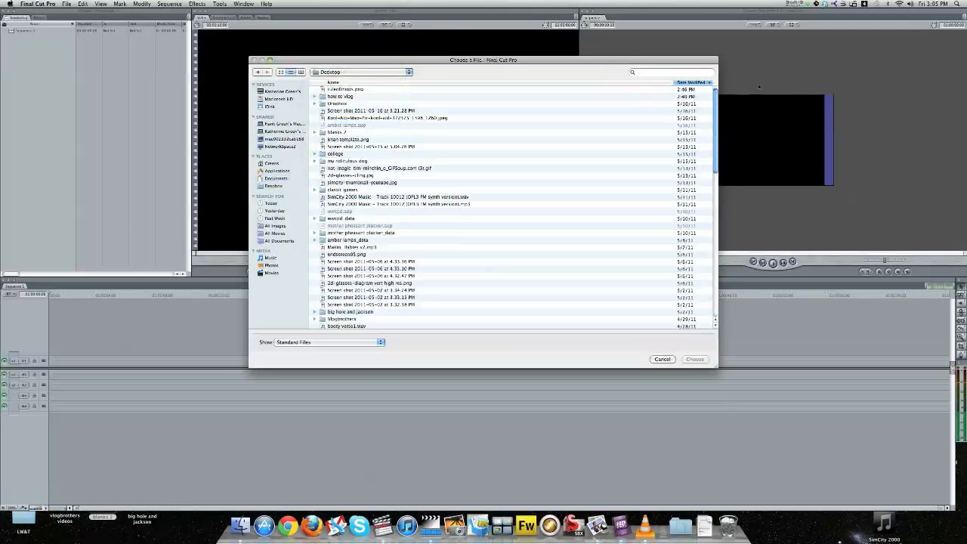
click(692, 83)
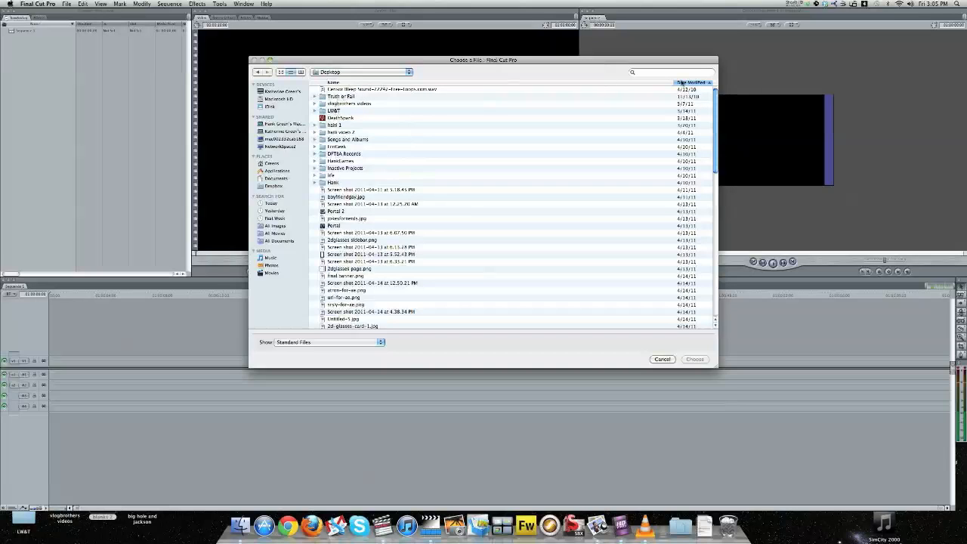
click(692, 84)
click(690, 84)
Step: Search for "how to vlog", open the untitled folder inside that folder and import all the clips from MVI_2967.mov to MVI_2973.mov
click(656, 73)
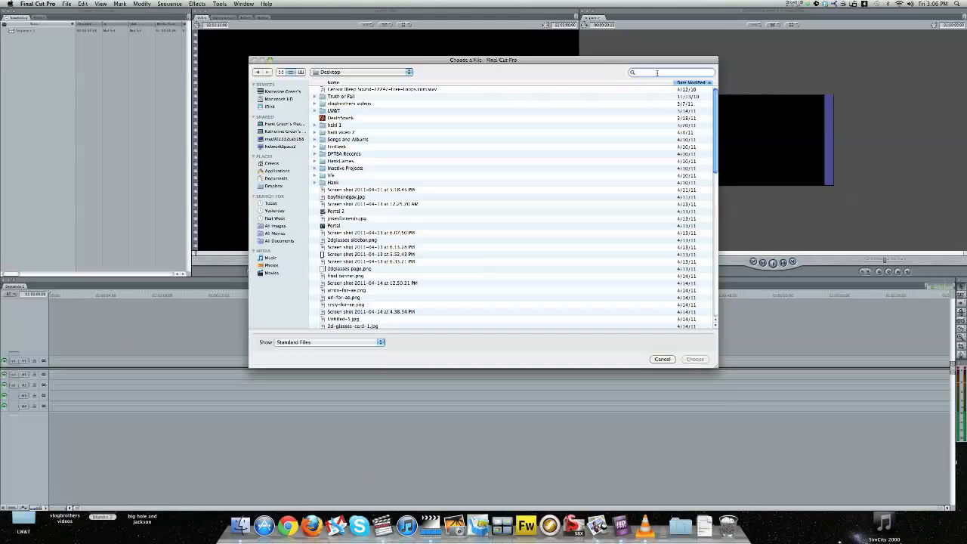
text(how to vlog)
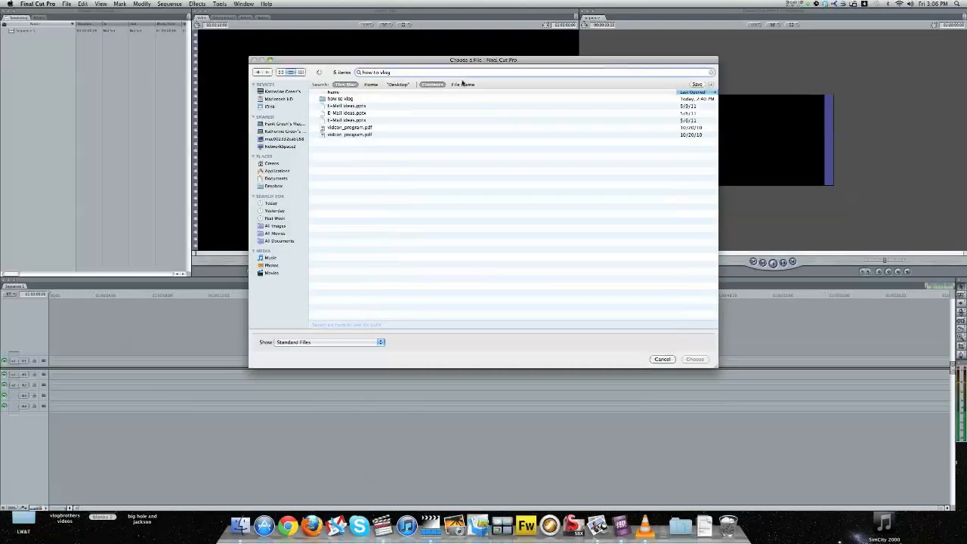
double_click(346, 99)
double_click(341, 139)
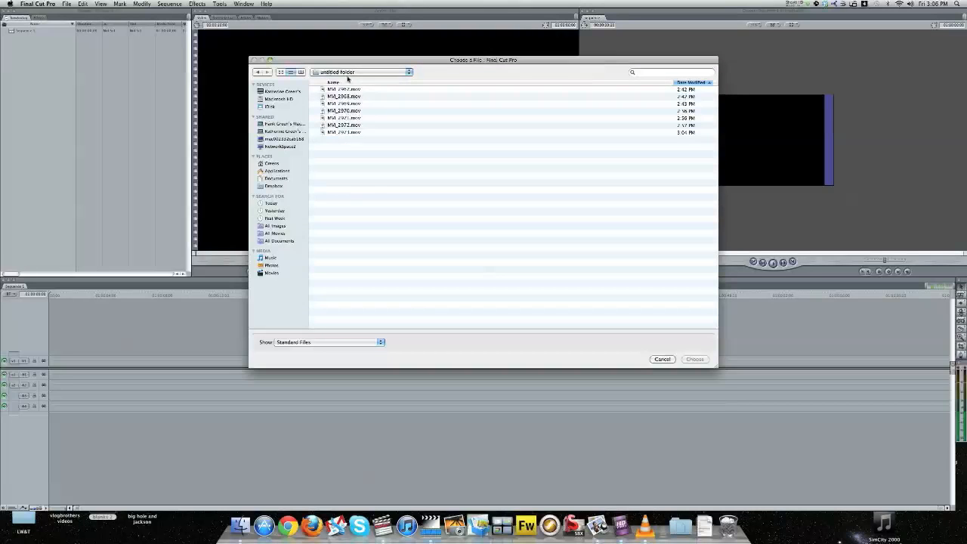
drag(346, 89, 451, 179)
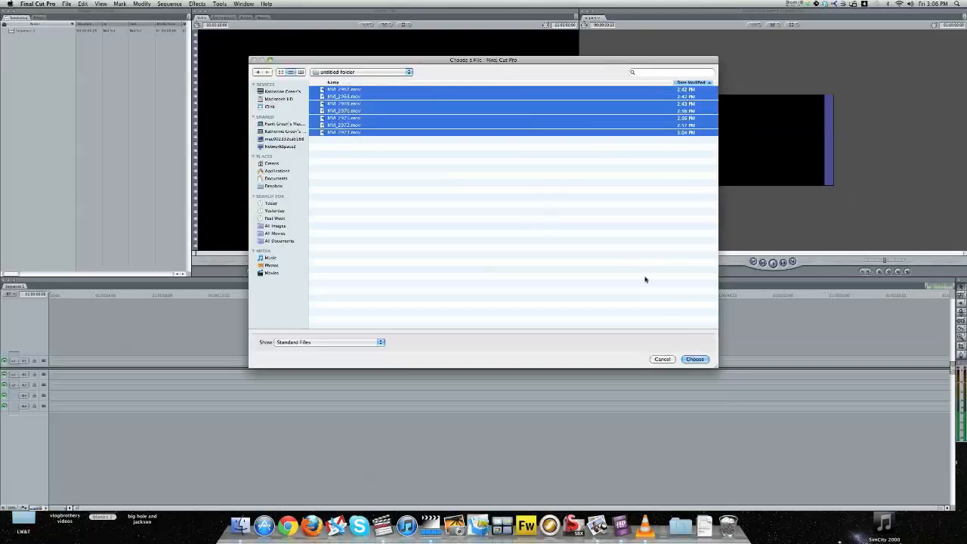
click(705, 360)
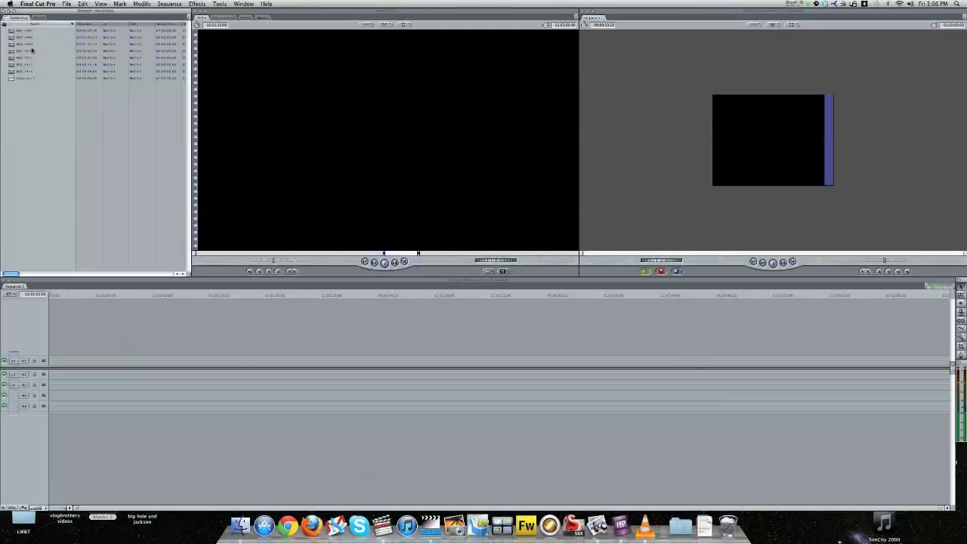
Step: Preview the MVI_2967 clip in the viewer and rename it "Flowers"
double_click(19, 31)
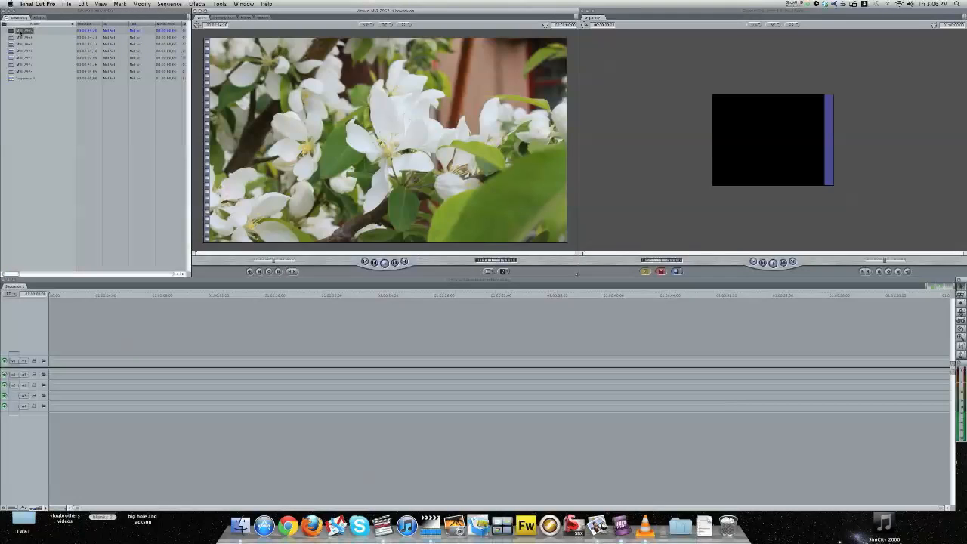
click(19, 31)
text(Flow)
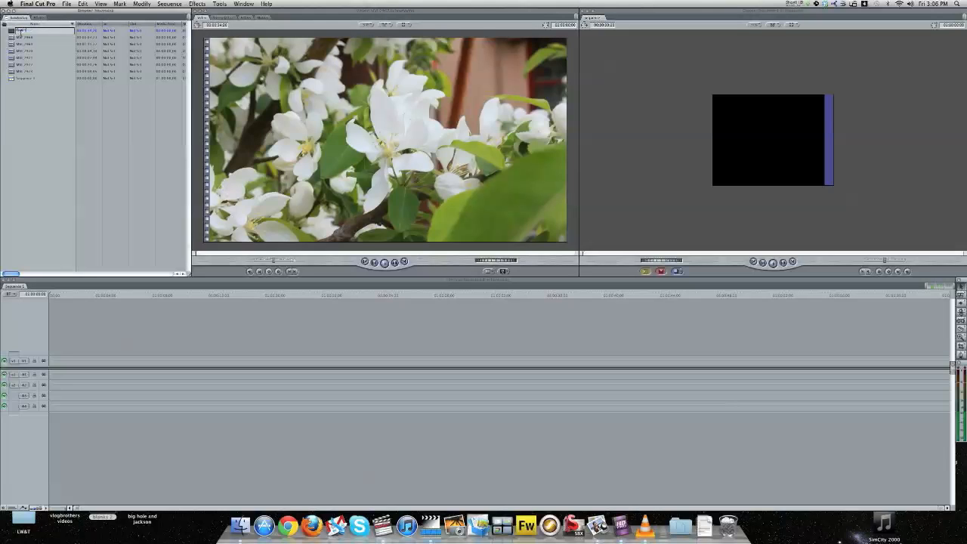
key(Return)
Step: Preview the MVI_2968 clip in the viewer and rename it "outside vlog"
double_click(28, 40)
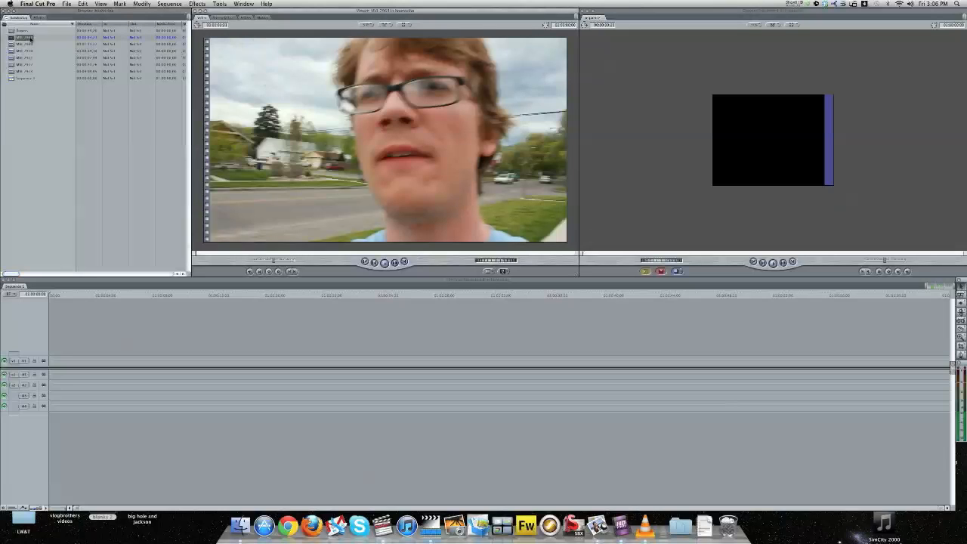
text(intside vlog)
click(25, 73)
Step: Preview the MVI_2969 clip in the viewer and rename it "vlog1"
click(28, 45)
click(26, 38)
click(26, 38)
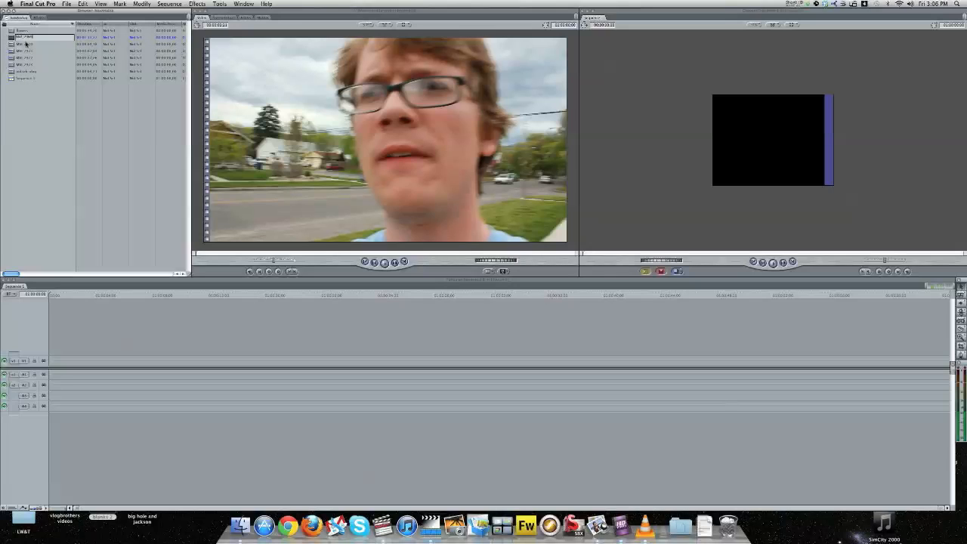
double_click(20, 39)
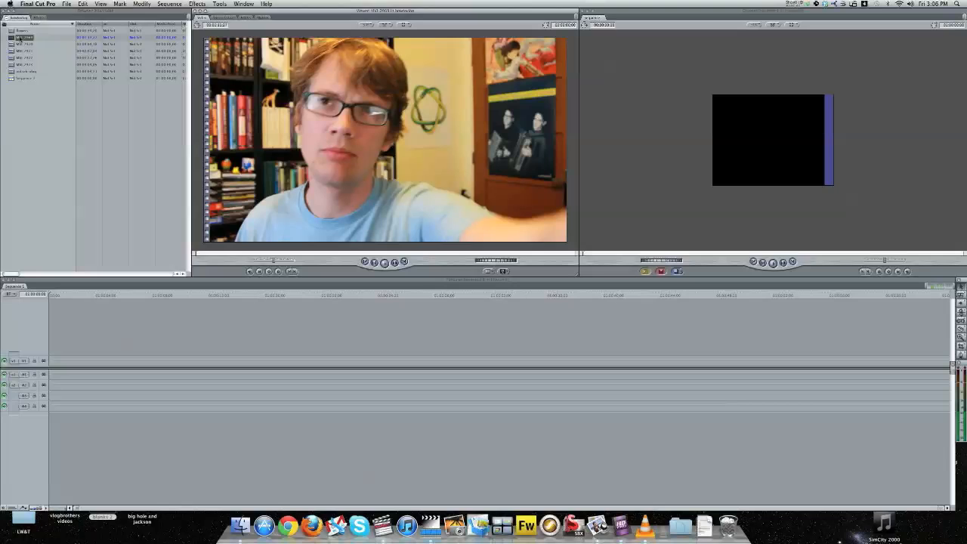
click(21, 38)
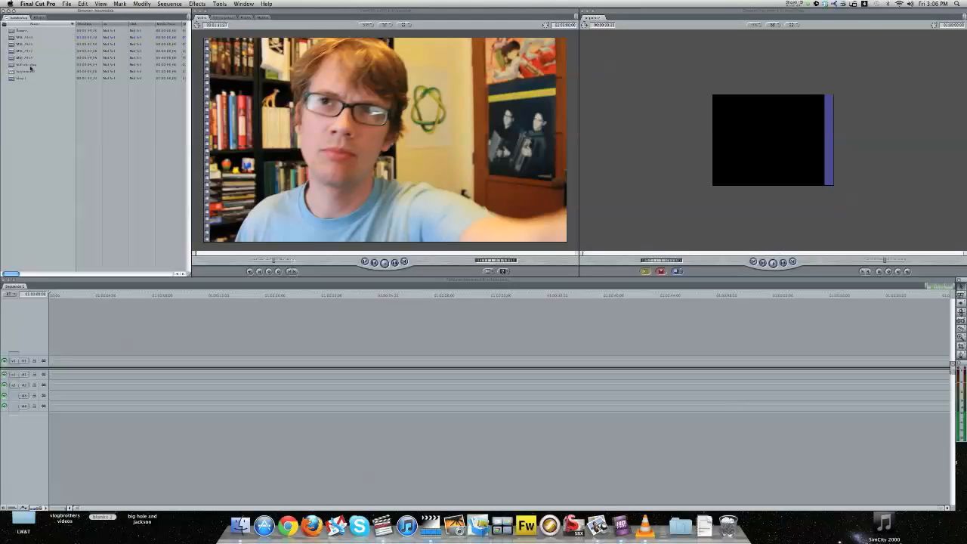
Step: Preview the MVI_2970 clip in the viewer and rename it "vlog2"
double_click(23, 38)
click(23, 37)
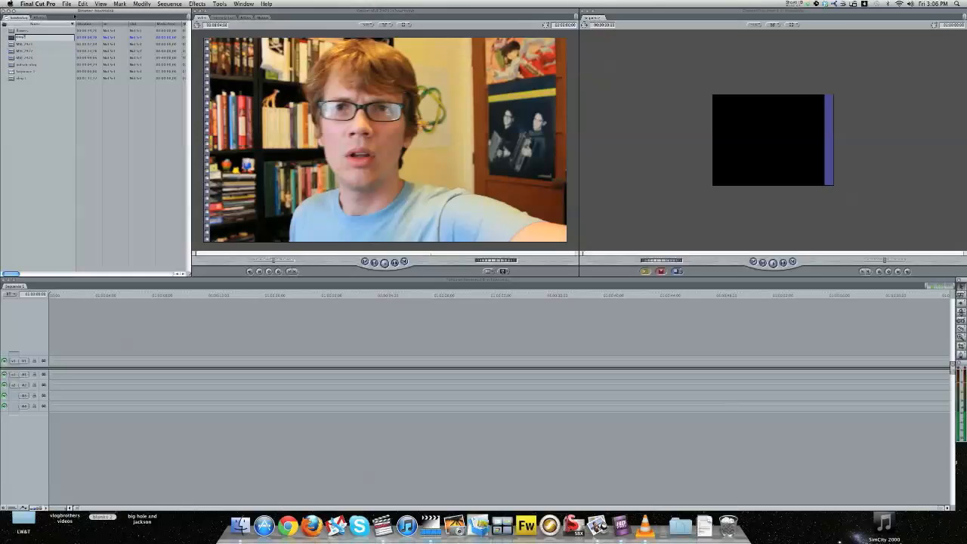
key(Return)
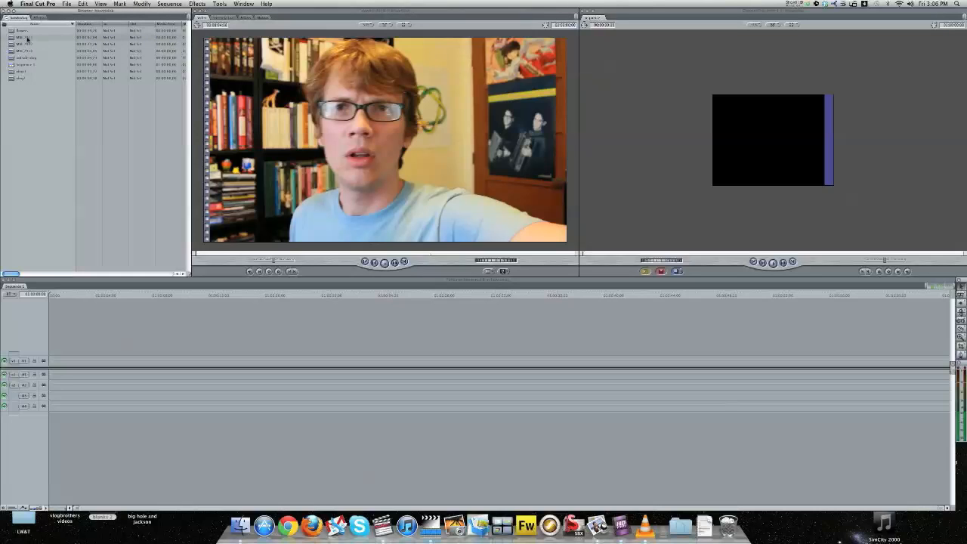
Step: Open the MVI_2971 clip, scrub through its footage and rename it "cat"
double_click(28, 39)
drag(231, 255, 356, 255)
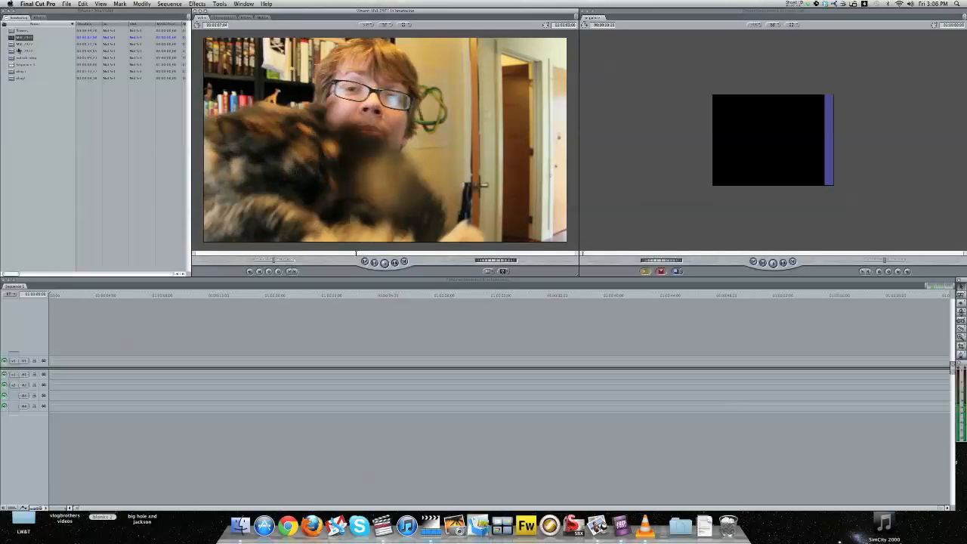
click(20, 38)
text(cat)
click(26, 92)
Step: Preview the MVI_2972 clip in the viewer and rename it "vlog3"
double_click(27, 47)
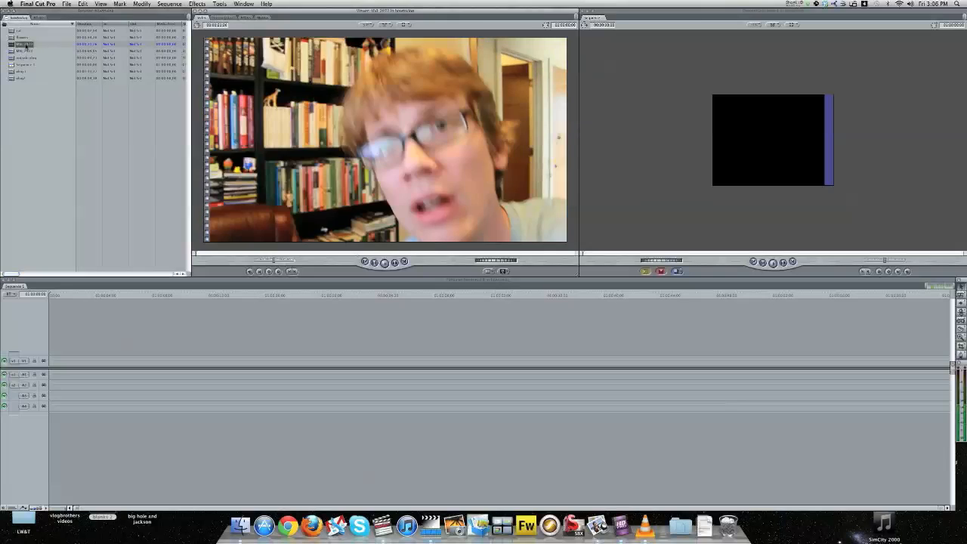
click(26, 45)
text(vlog3)
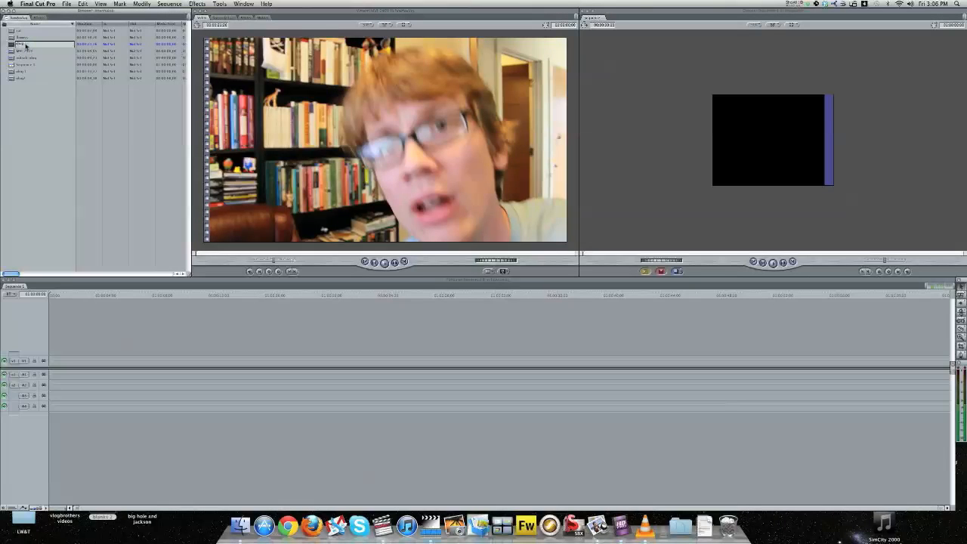
click(31, 101)
Step: Open the MVI_2973 clip, scrub through its footage and rename it "vlog4"
click(26, 44)
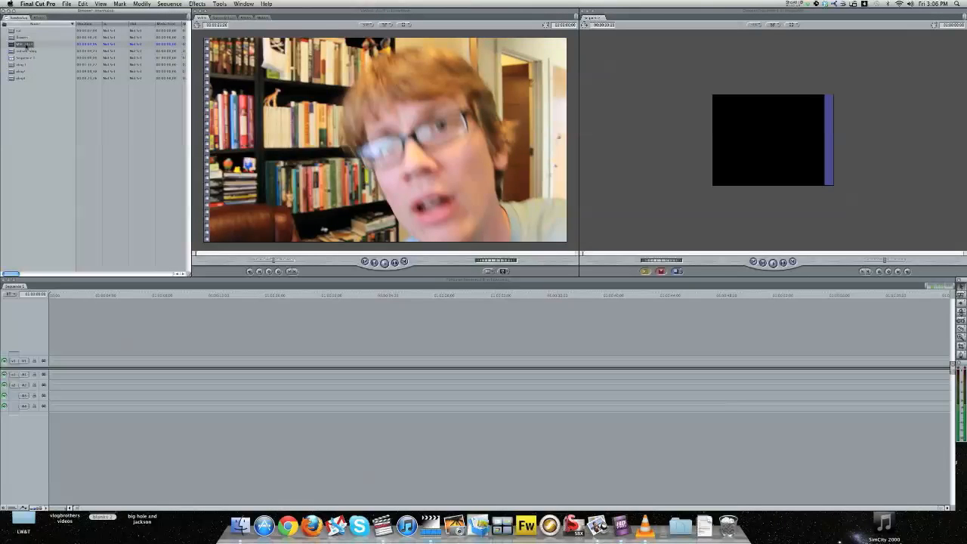
double_click(26, 44)
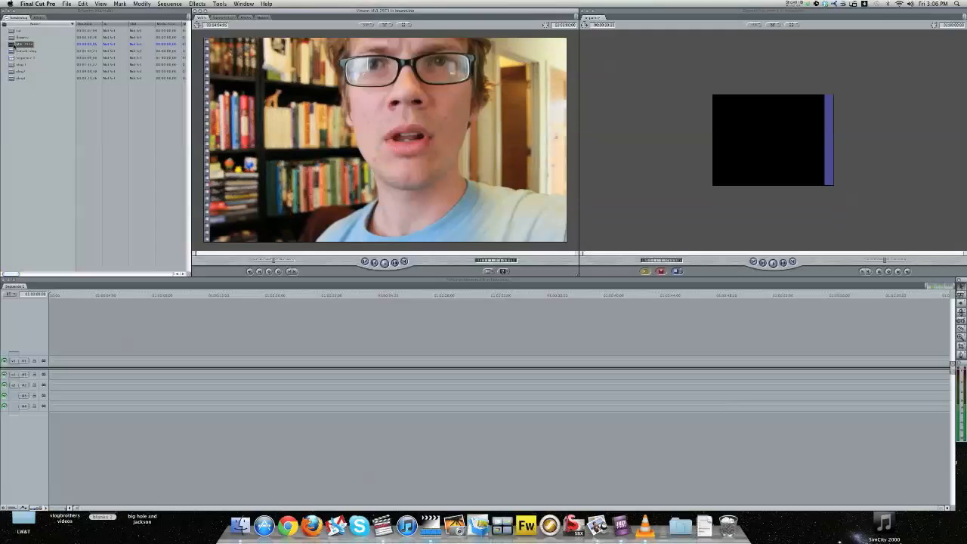
click(26, 44)
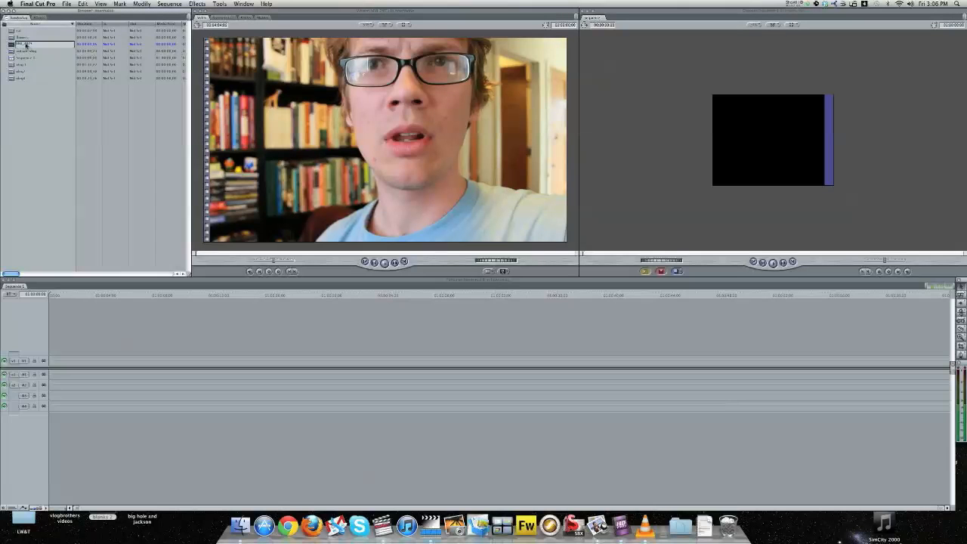
drag(232, 253, 359, 253)
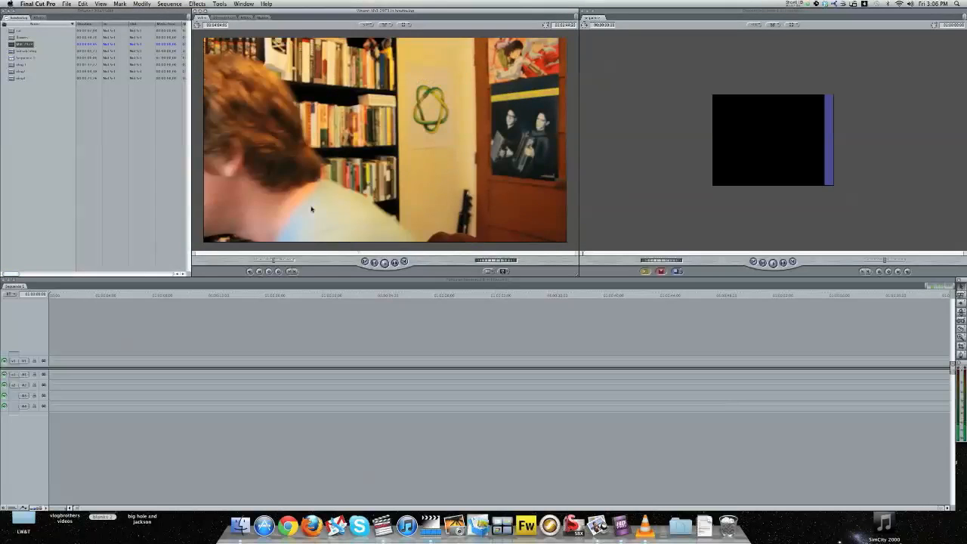
click(24, 44)
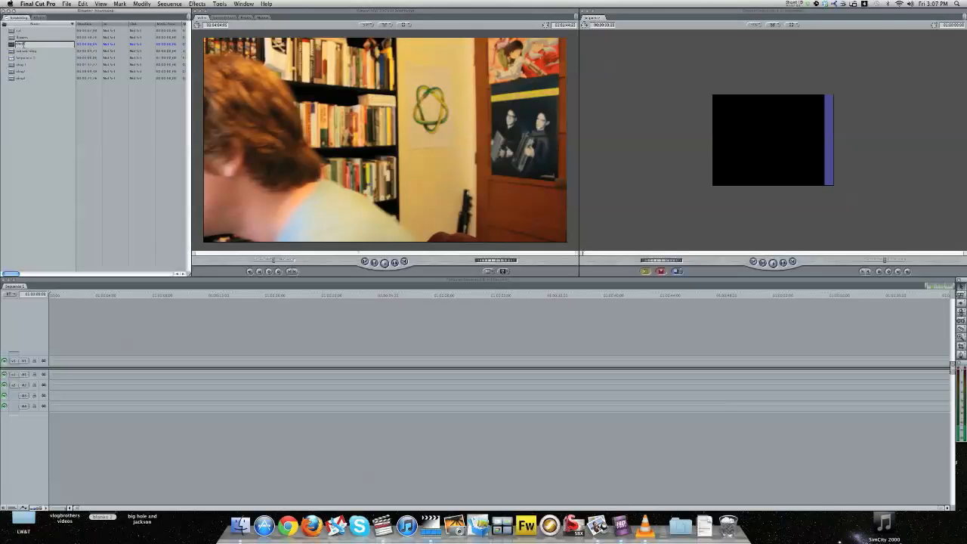
click(21, 127)
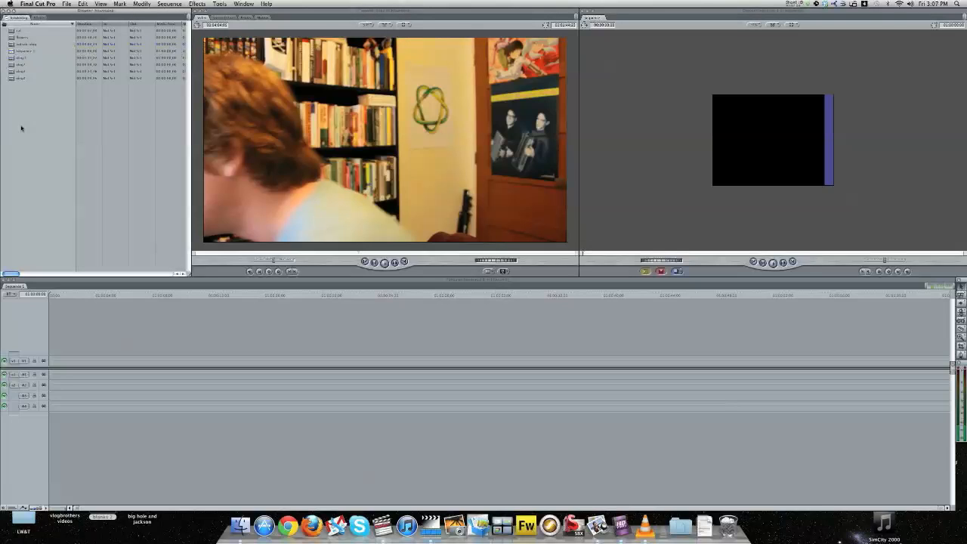
Step: Open the vlog3 clip, scrub ahead to the sock puppet footage and give the clip a new name
click(23, 58)
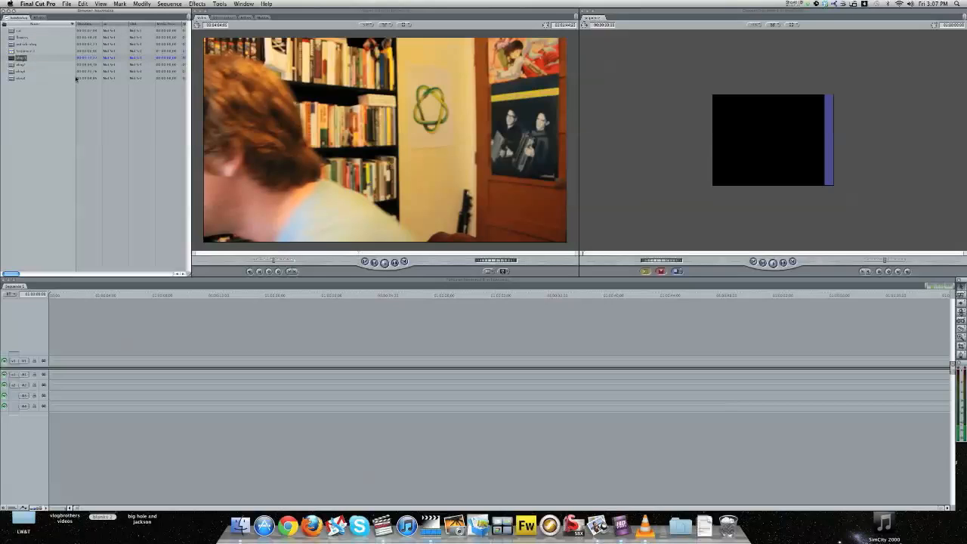
double_click(19, 71)
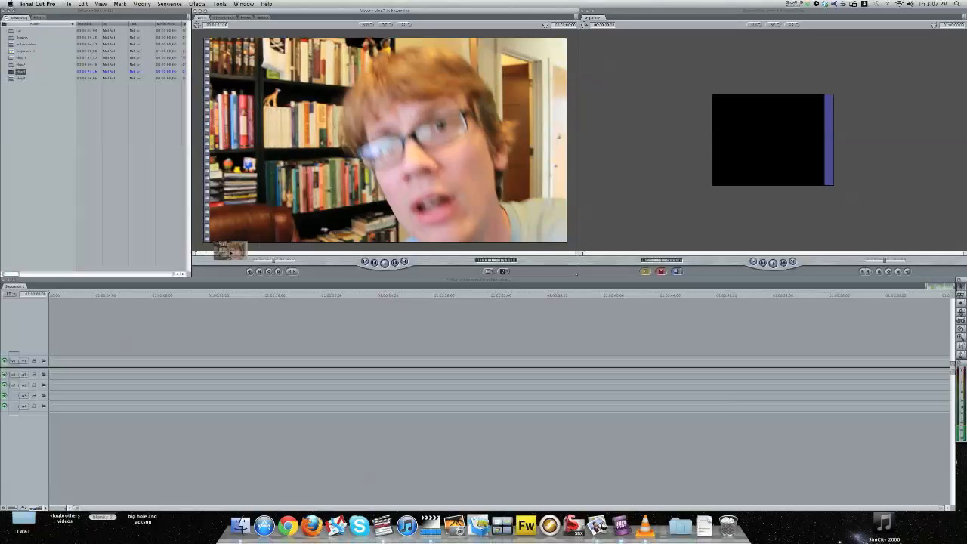
drag(220, 255, 524, 254)
click(18, 72)
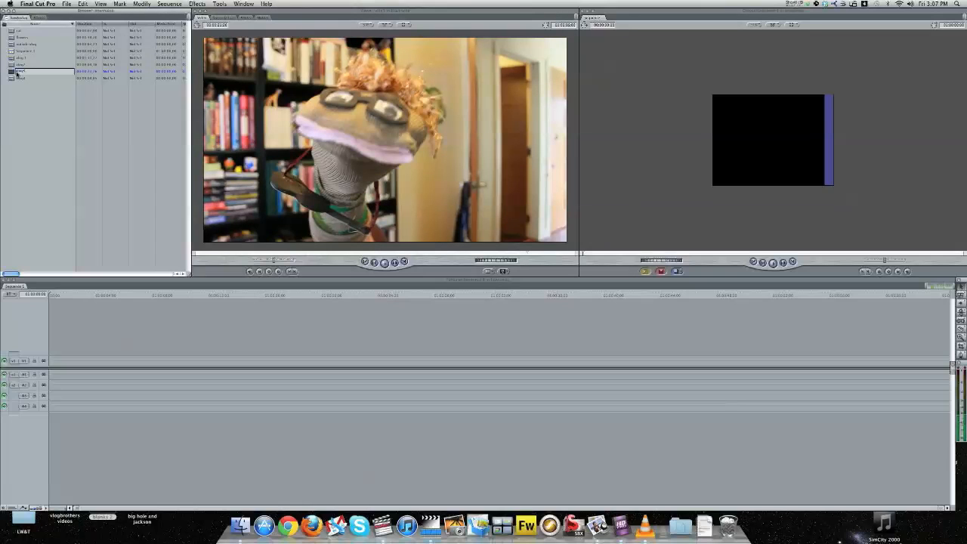
key(Return)
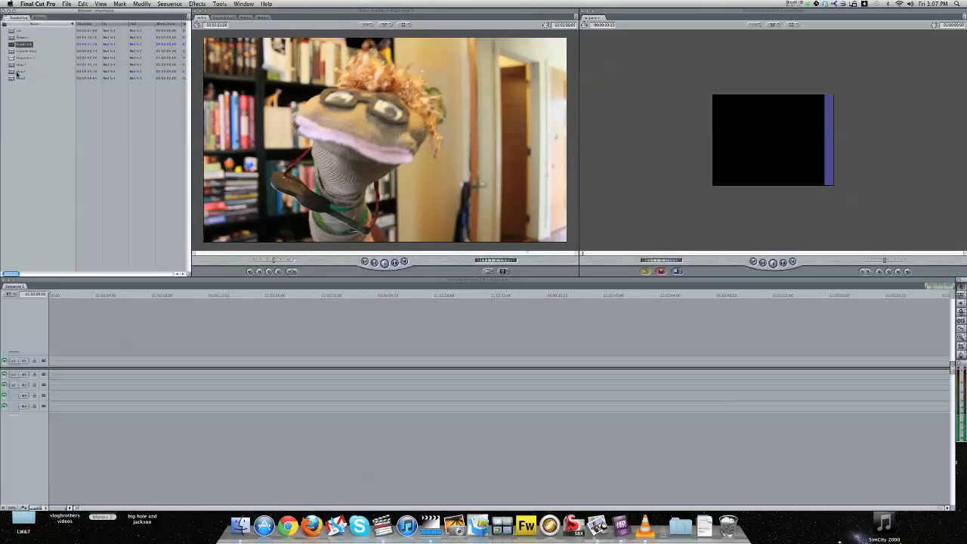
Step: Place the three vlog clips together at the start of video track V1 and match the sequence settings to the clips
click(27, 65)
shift+click(21, 79)
drag(21, 72, 56, 362)
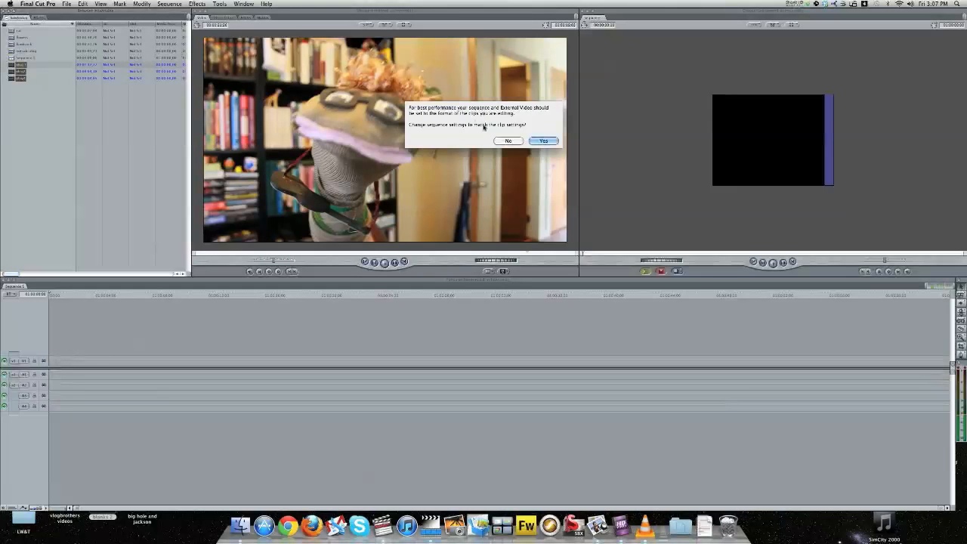
click(544, 141)
Step: Zoom the timeline to fit most of the placed clips and shorten its window so it clears the Dock
drag(860, 508, 58, 495)
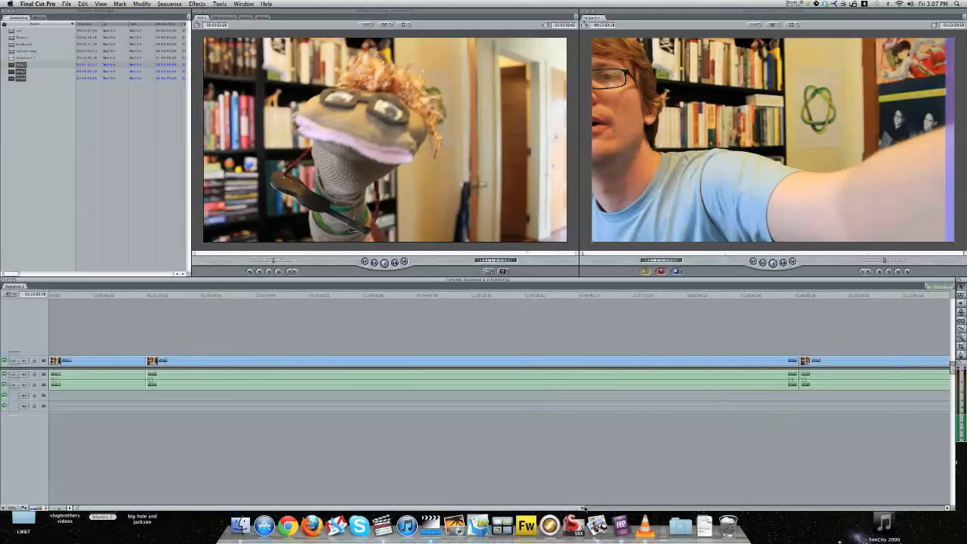
drag(586, 509, 615, 509)
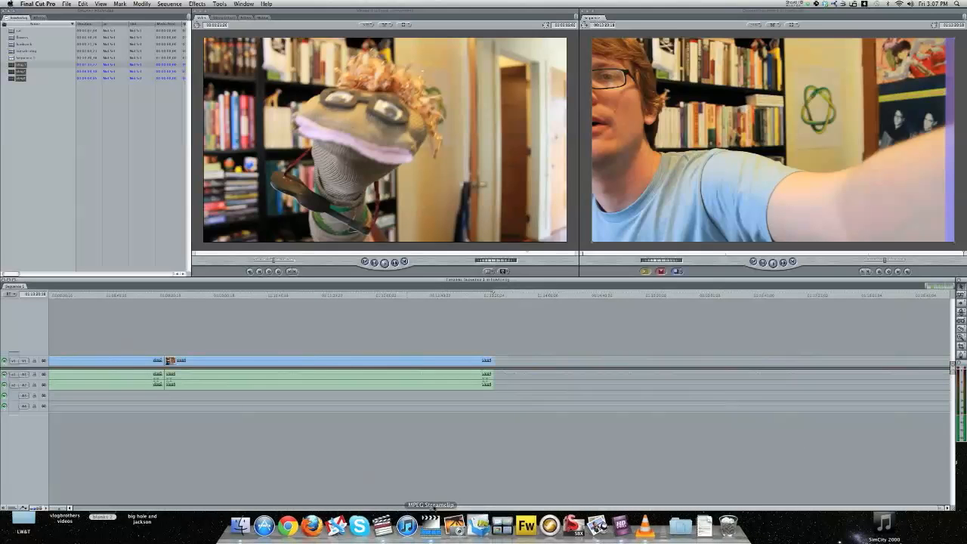
drag(434, 509, 416, 508)
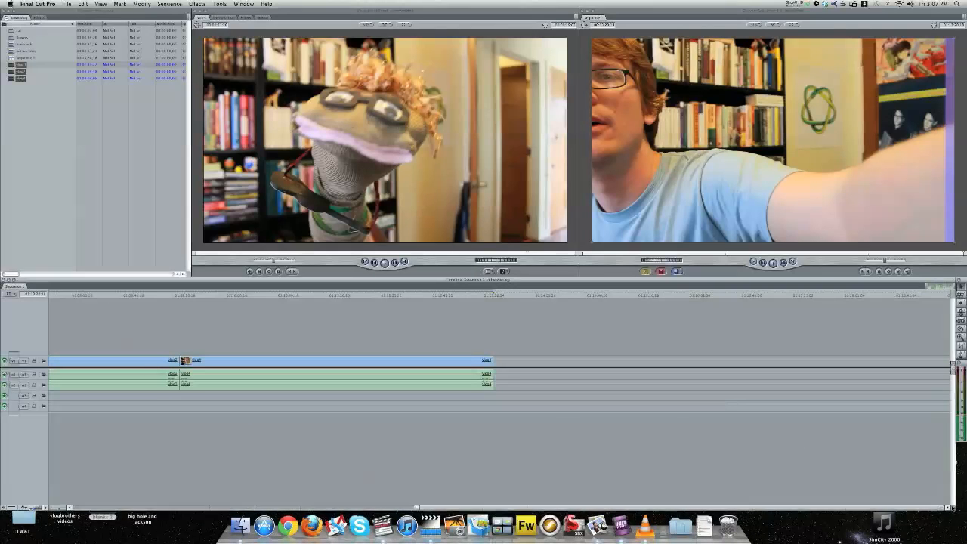
drag(952, 509, 952, 495)
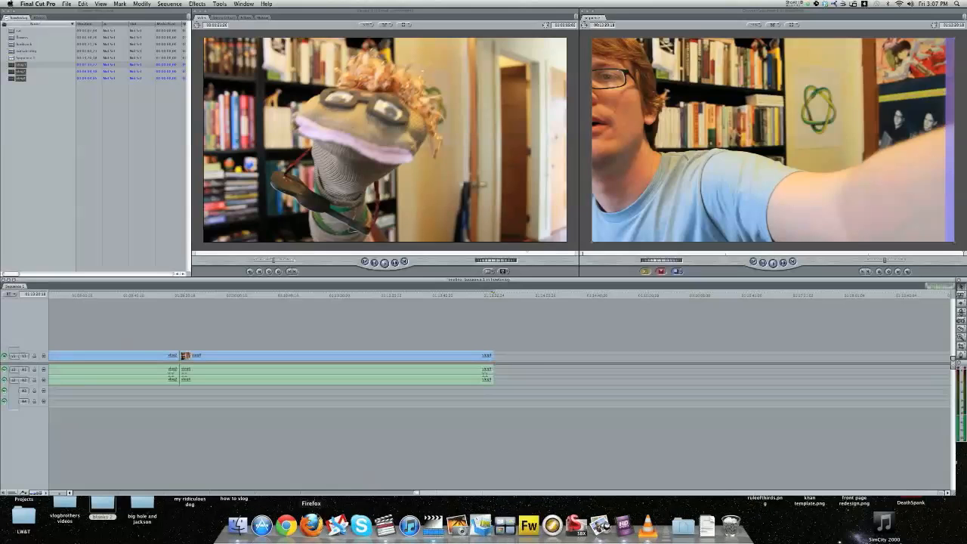
drag(417, 495, 55, 484)
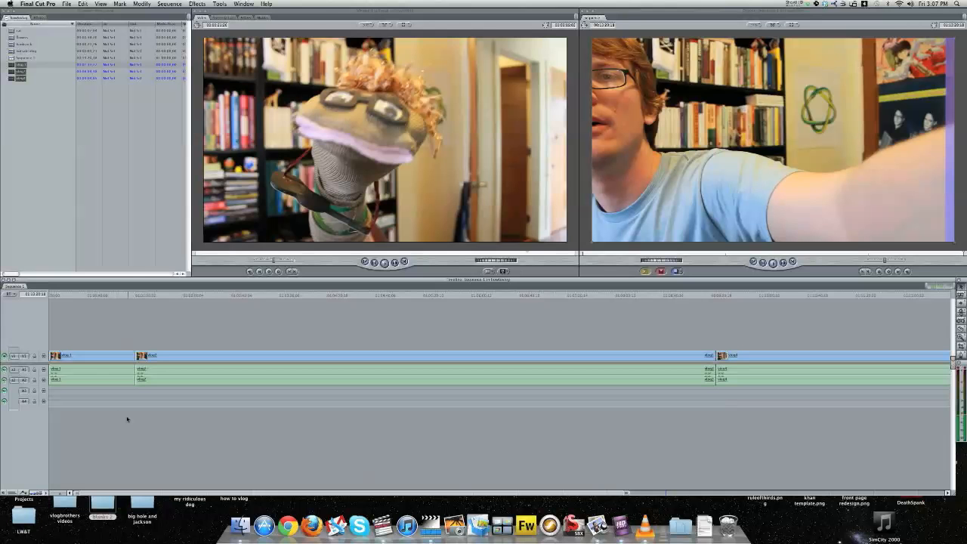
Step: Skim through the sequence and play the first vlog clip from its start to look for the first cut point
drag(65, 298, 786, 302)
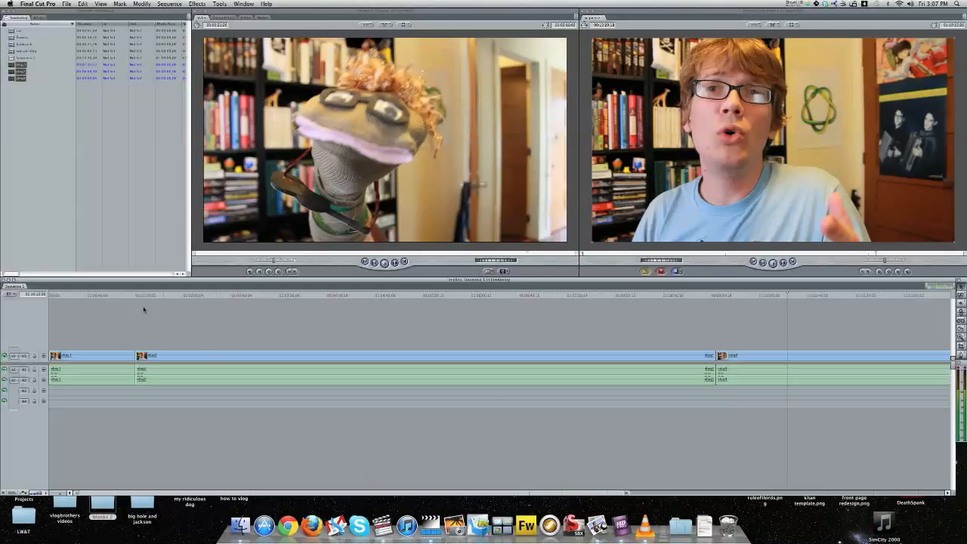
drag(67, 296, 35, 297)
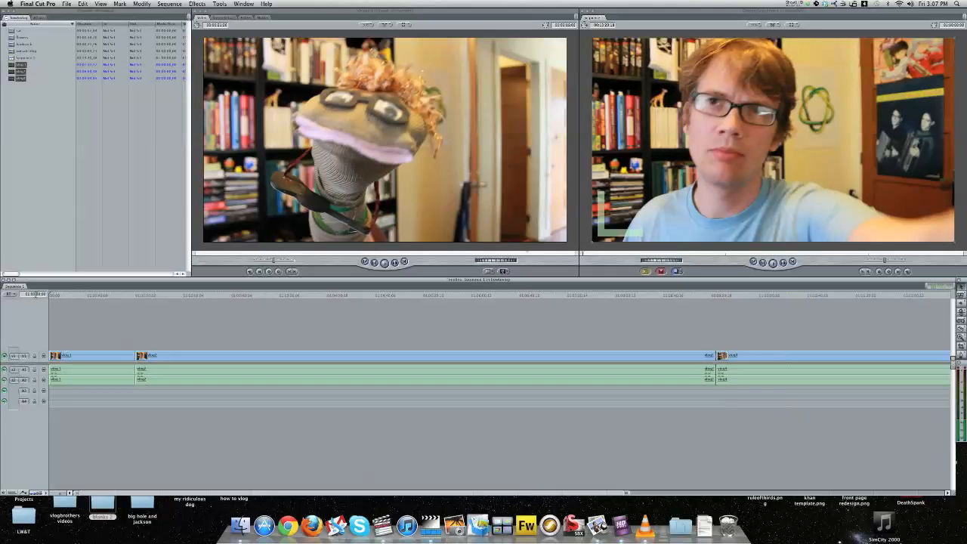
key(space)
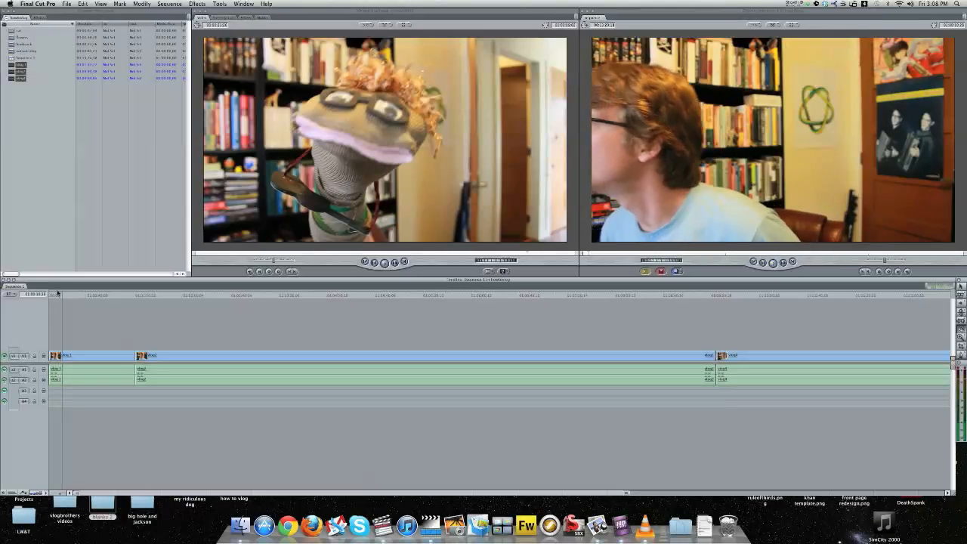
drag(56, 295, 53, 296)
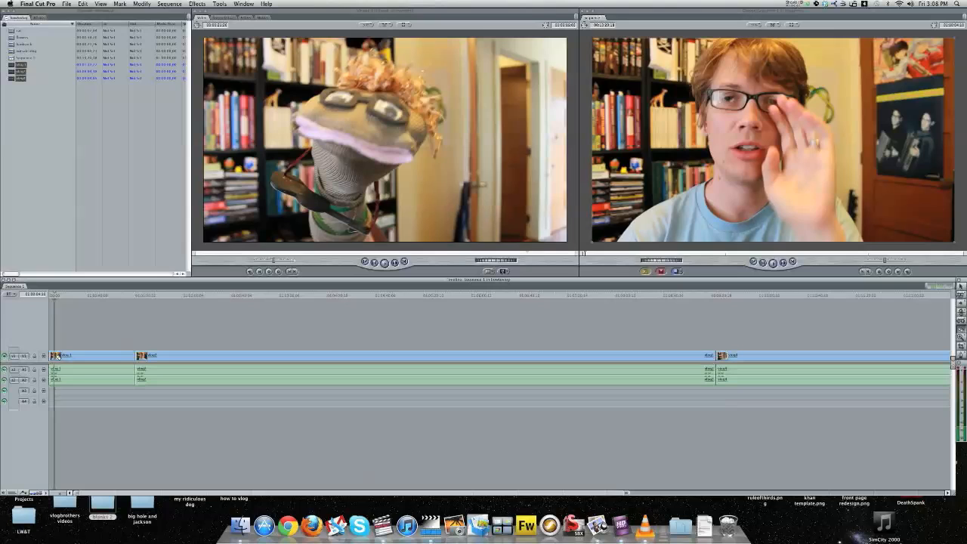
Step: Try cutting the first vlog clip about four seconds in, play across the cut and undo it
click(63, 358)
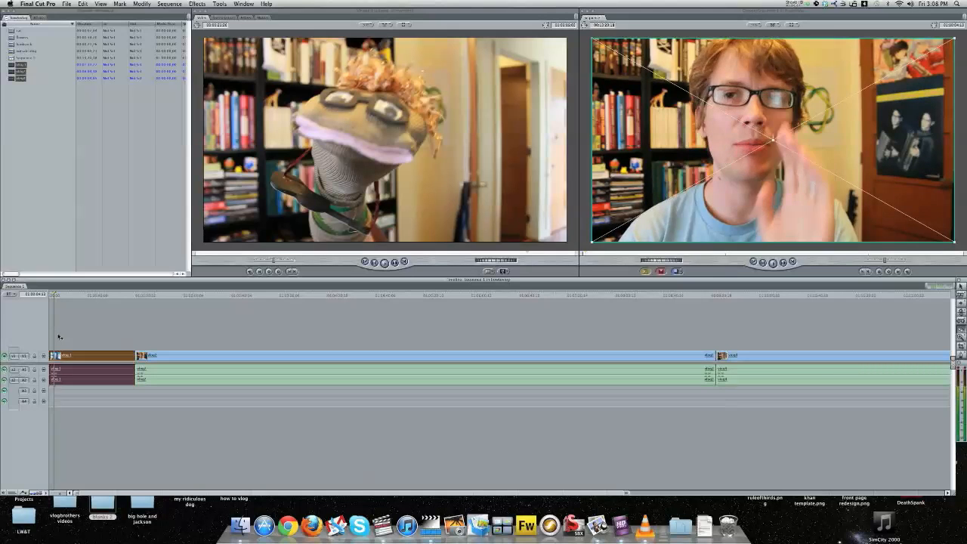
click(128, 319)
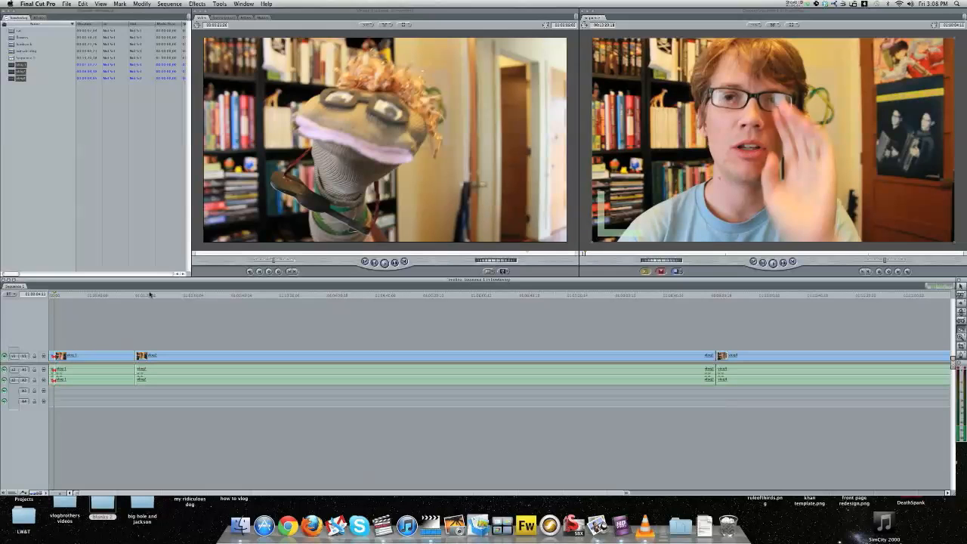
key(space)
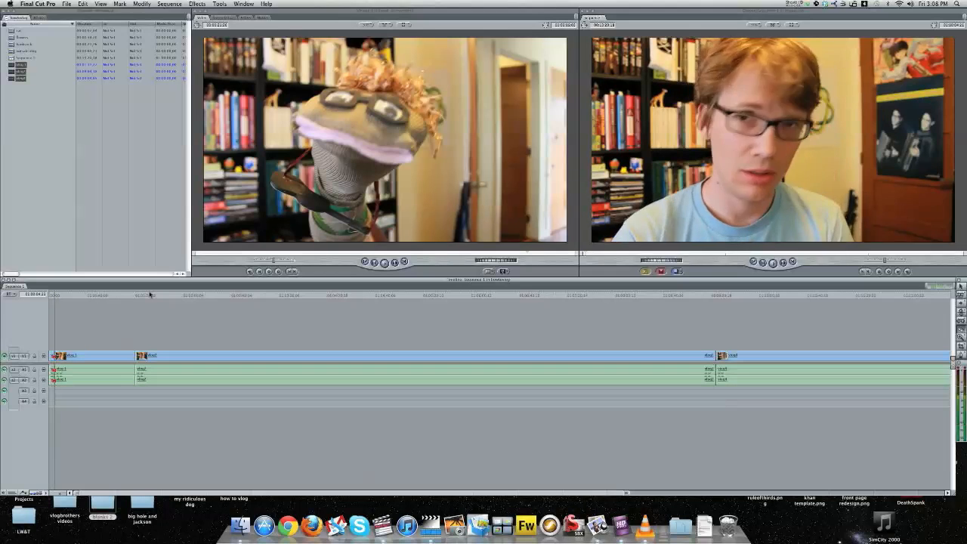
key(super+z)
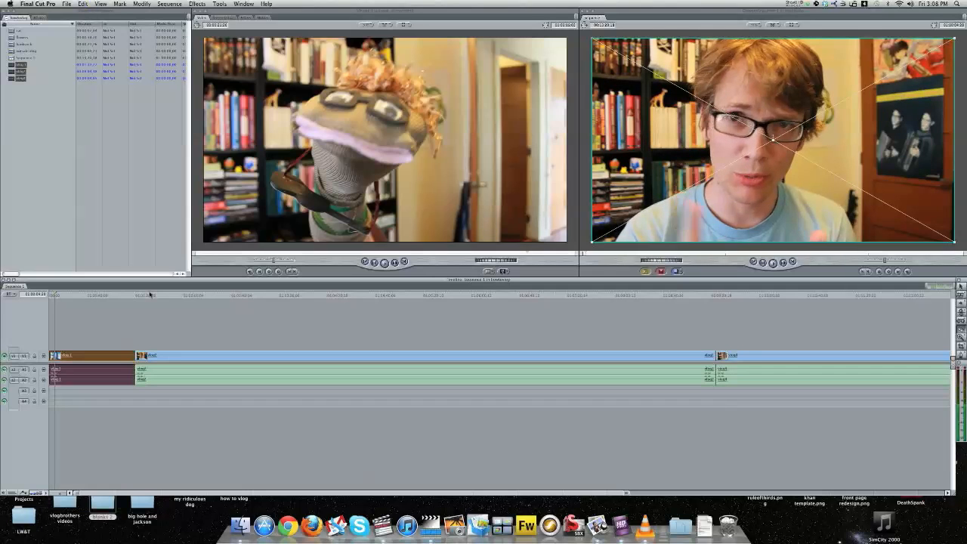
Step: Play the first vlog clip and cut it at about 5 seconds and again at about 10 seconds
key(space)
key(ctrl+v)
key(space)
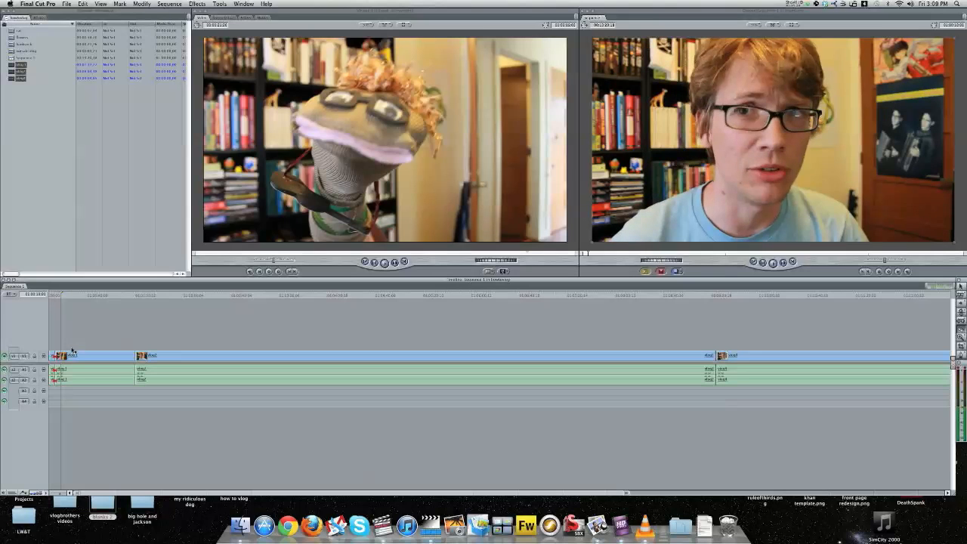
click(62, 356)
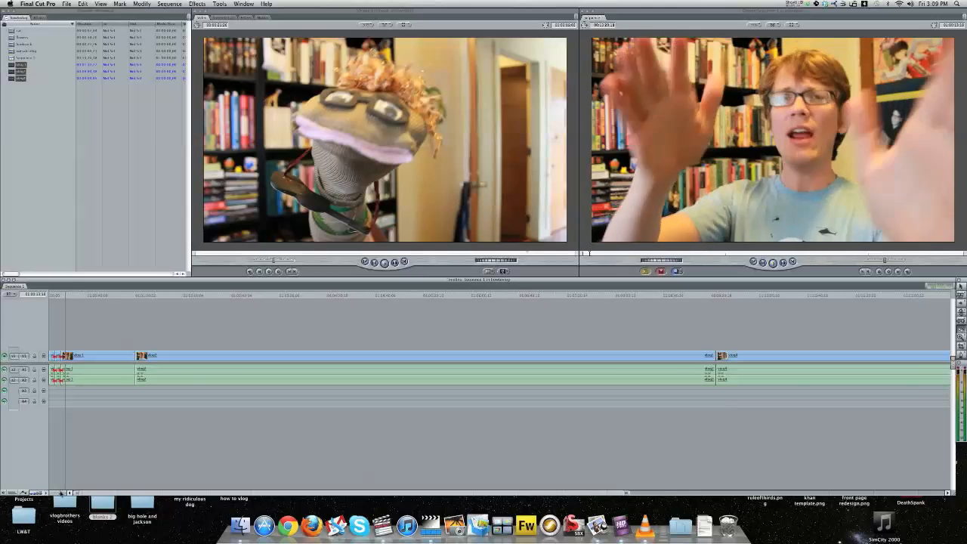
Step: Cut the first vlog clip around the next good take, at about 29 and 32 seconds
click(58, 492)
drag(58, 492, 54, 492)
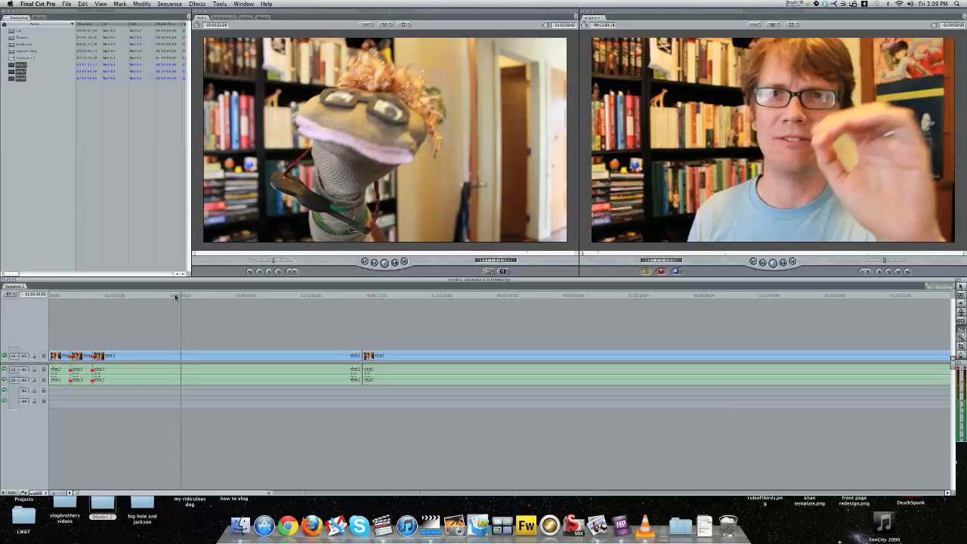
click(175, 296)
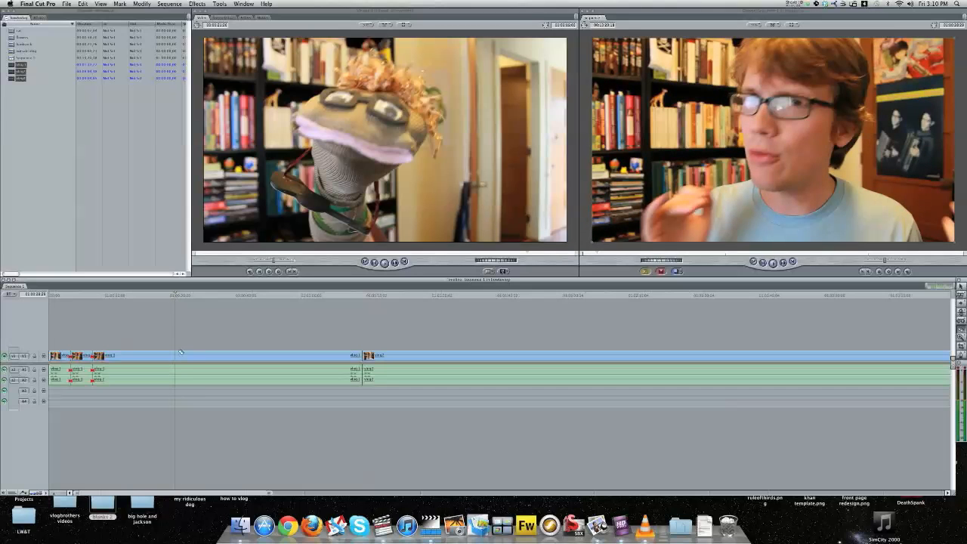
key(F10)
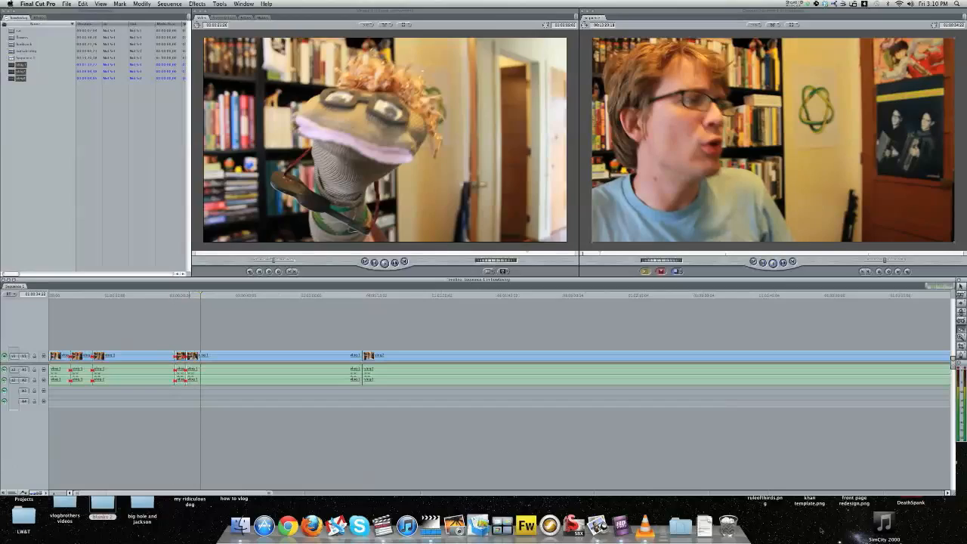
Step: Bring the viewer window forward and load a Text generator into it
key(F9)
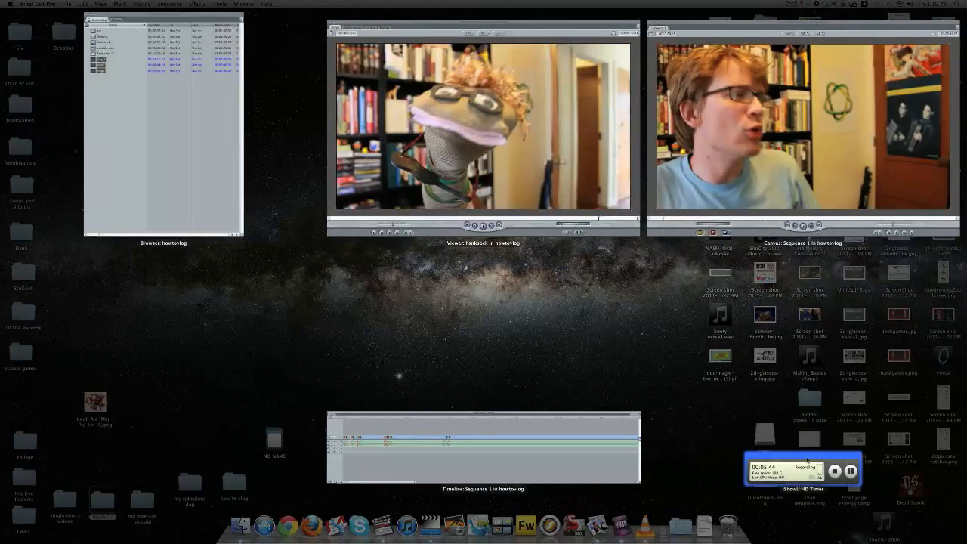
click(459, 224)
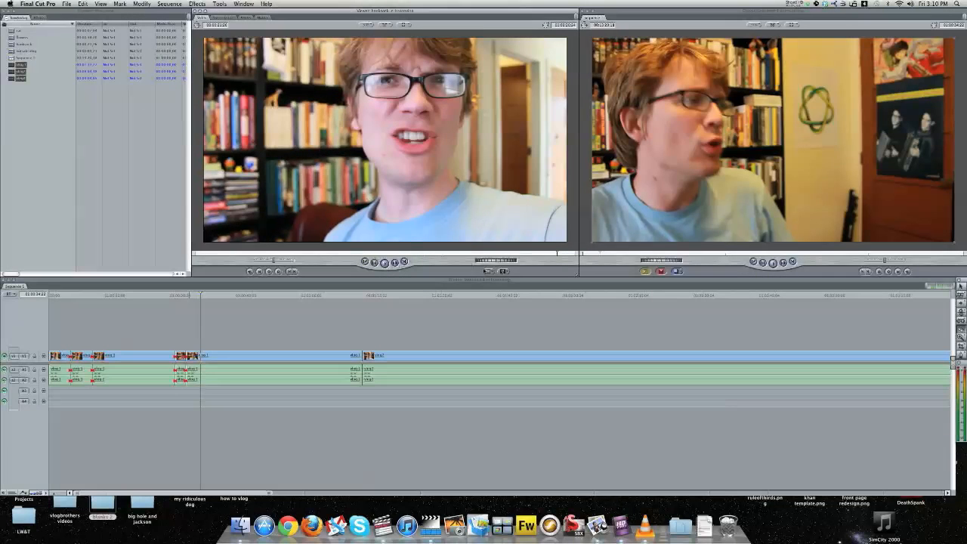
click(503, 271)
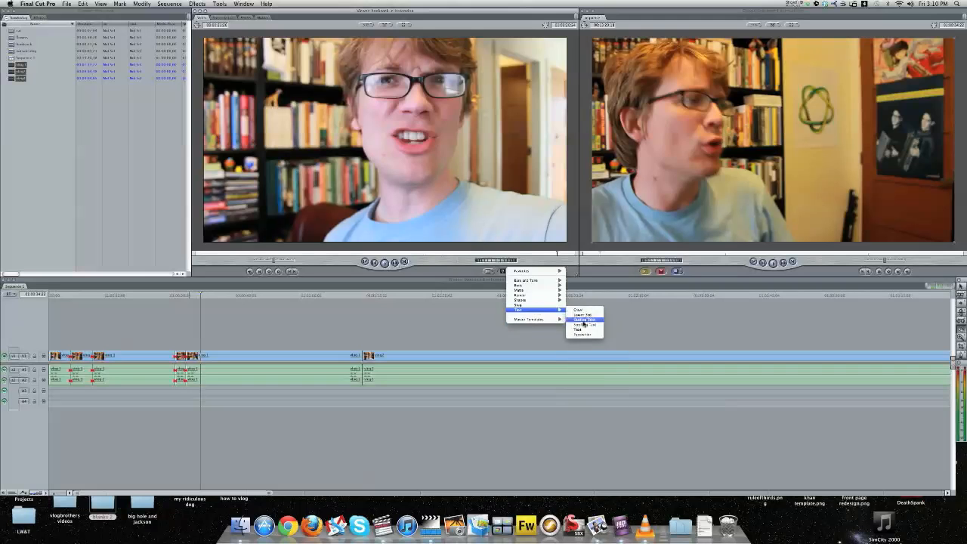
click(557, 297)
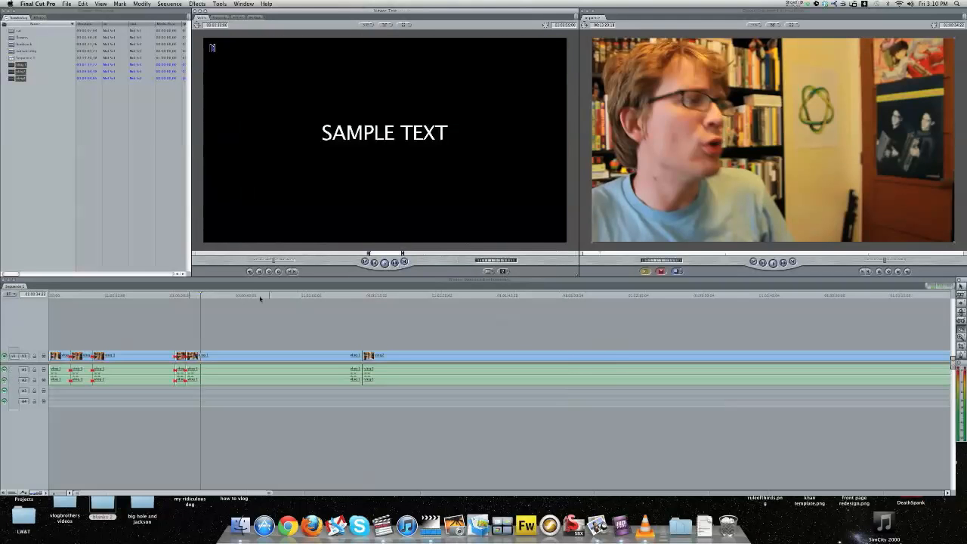
Step: Replay the footage and cut the first vlog clip at about 35 and 36.5 seconds
click(195, 295)
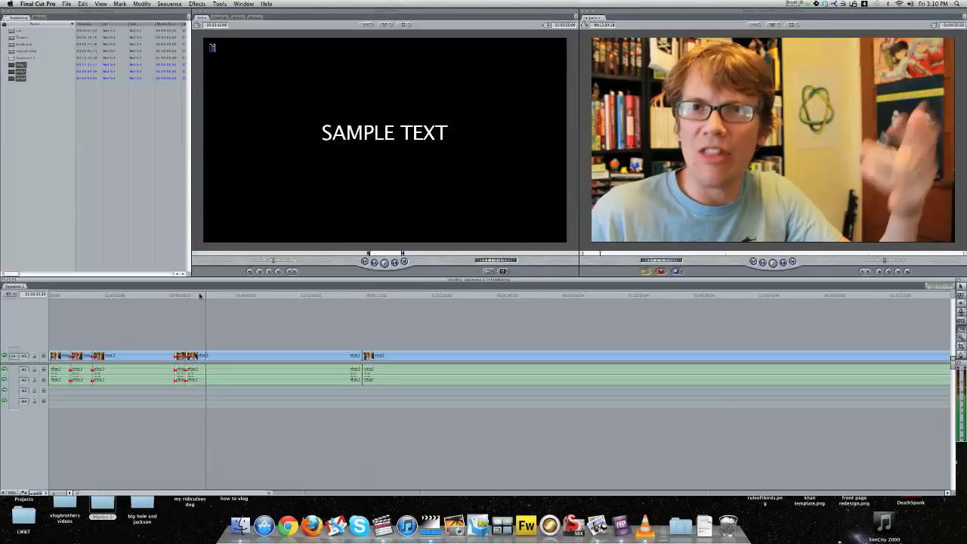
click(200, 296)
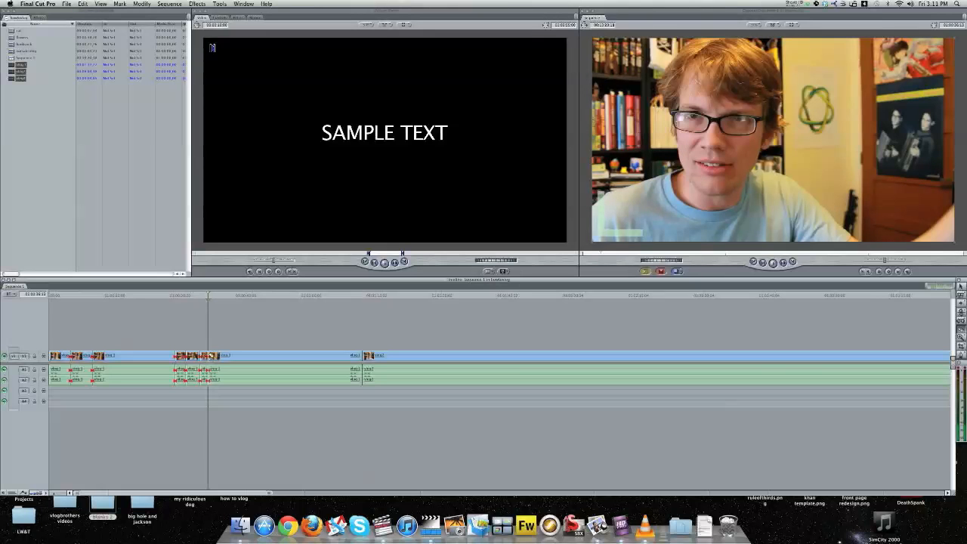
Step: Skim the rest of the first vlog clip and delete the long leftover piece after its last cut
click(225, 296)
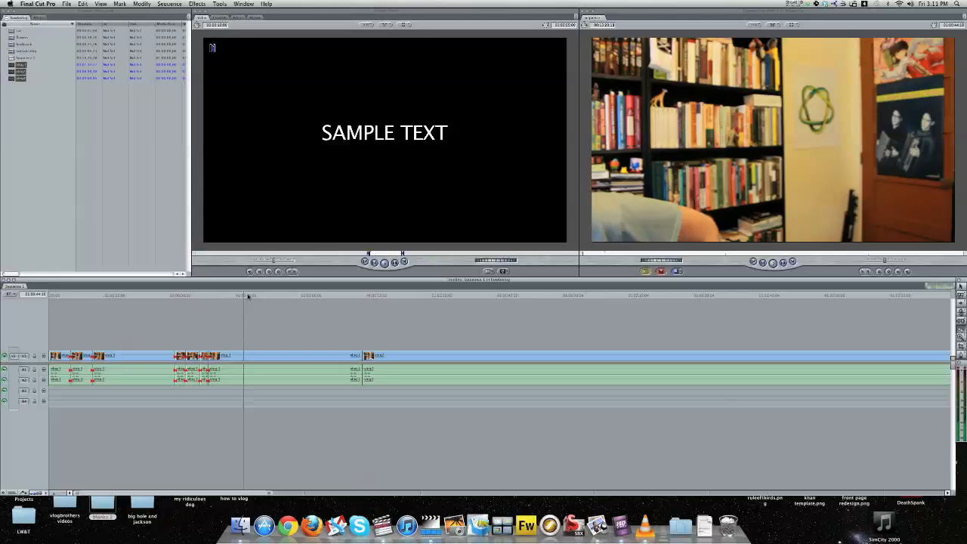
drag(253, 296, 297, 296)
click(285, 296)
key(a)
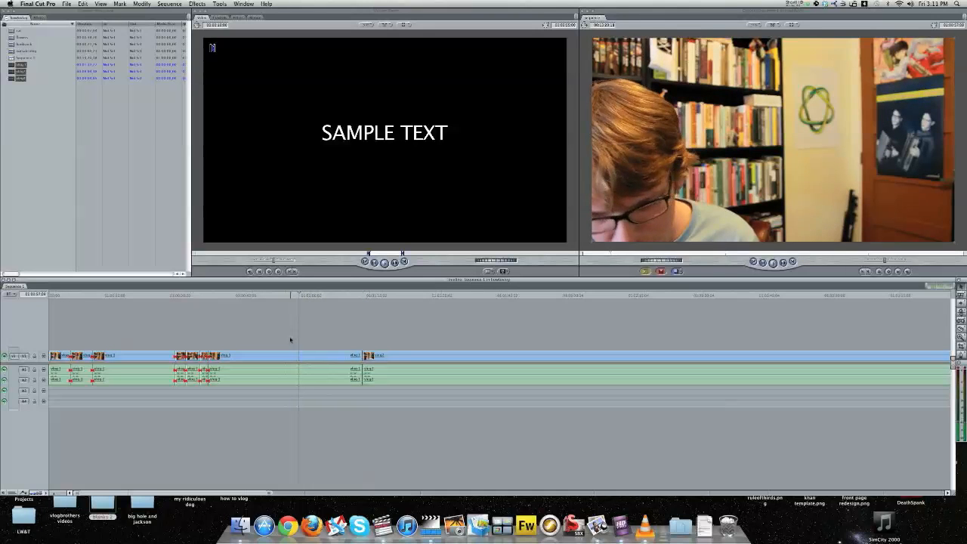
click(260, 360)
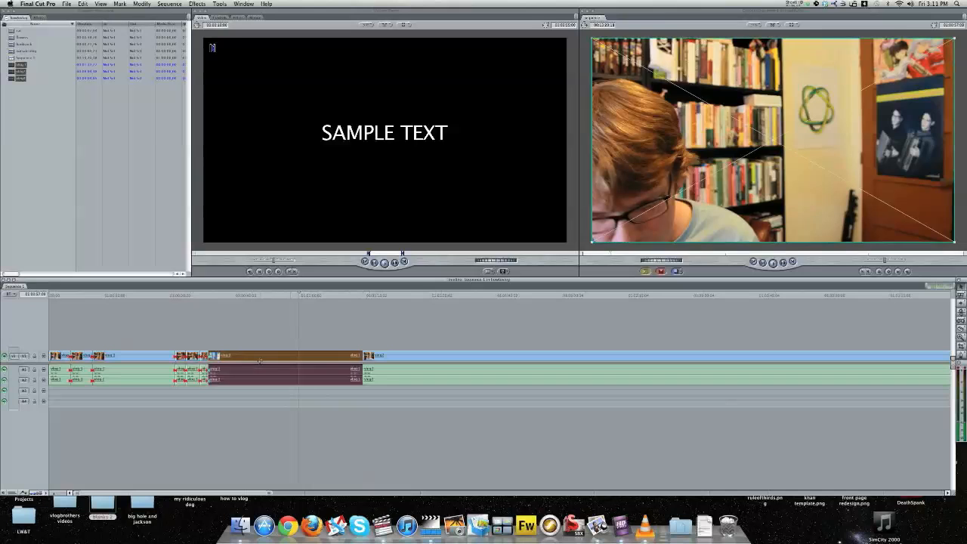
key(Delete)
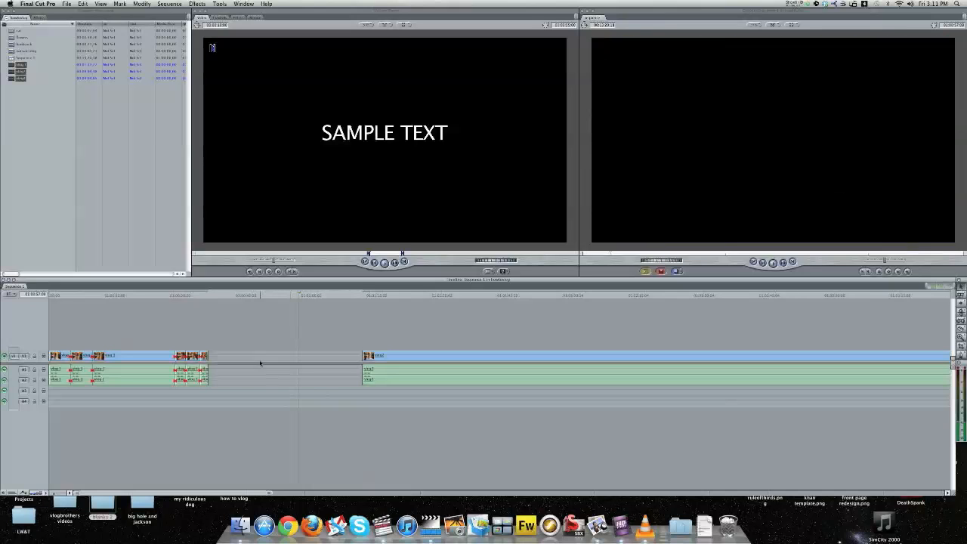
Step: Ripple delete the unwanted pieces between the good takes so the three kept pieces of the first vlog clip sit together
click(192, 355)
key(shift+Delete)
click(161, 356)
key(shift+Delete)
key(shift+Delete)
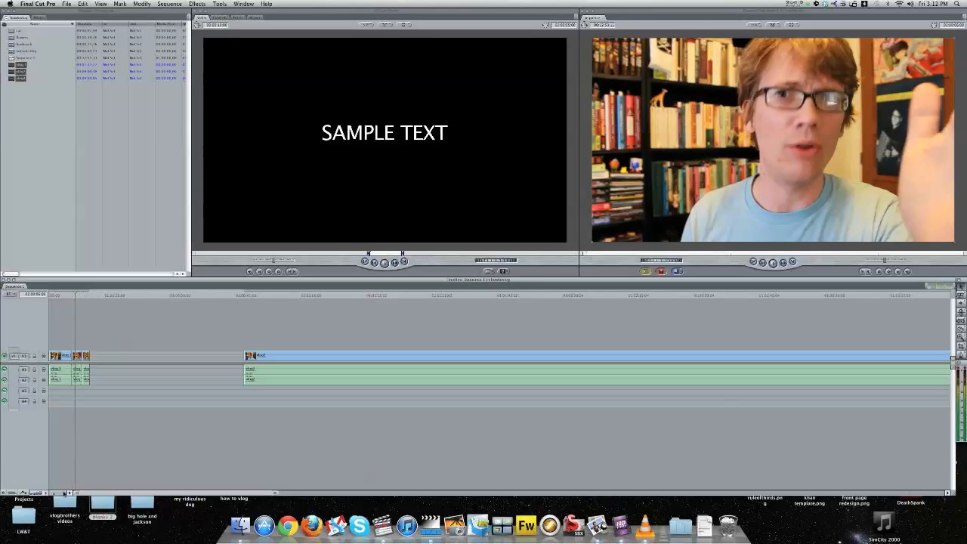
Step: Move the last two kept pieces later in the timeline and extend the end of the first piece to about 15 seconds
click(53, 493)
click(53, 493)
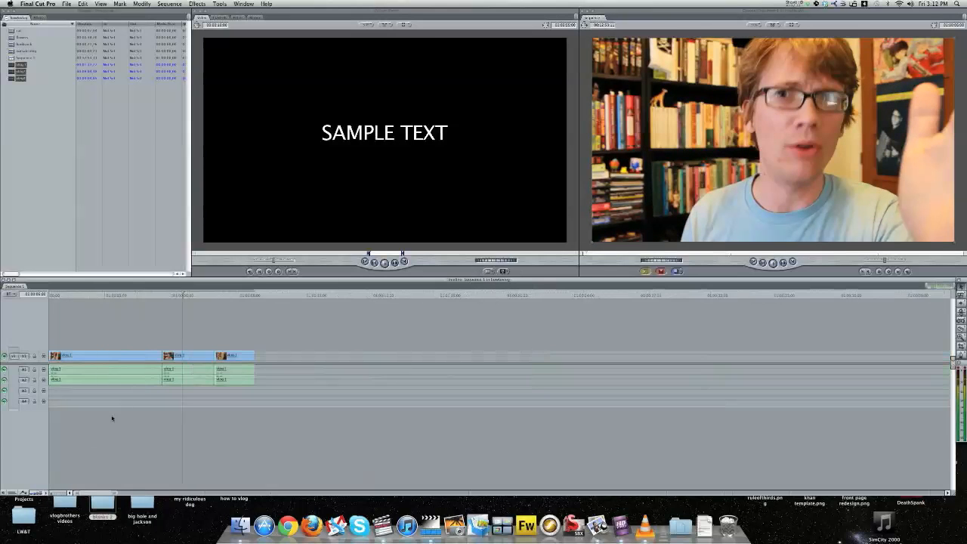
drag(188, 337, 329, 403)
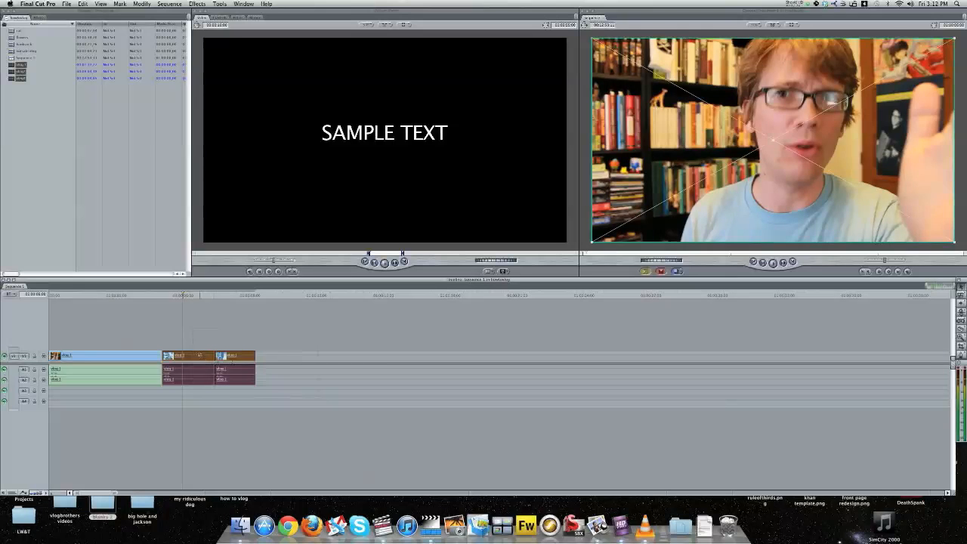
drag(193, 355, 484, 356)
drag(162, 357, 384, 355)
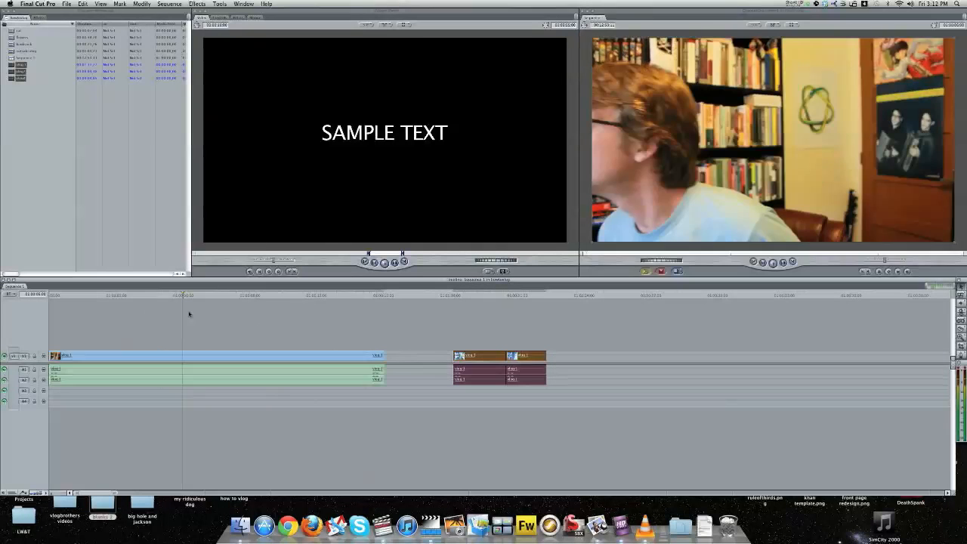
Step: Play the extended first piece around its former cut point to review the restored footage
click(177, 295)
key(space)
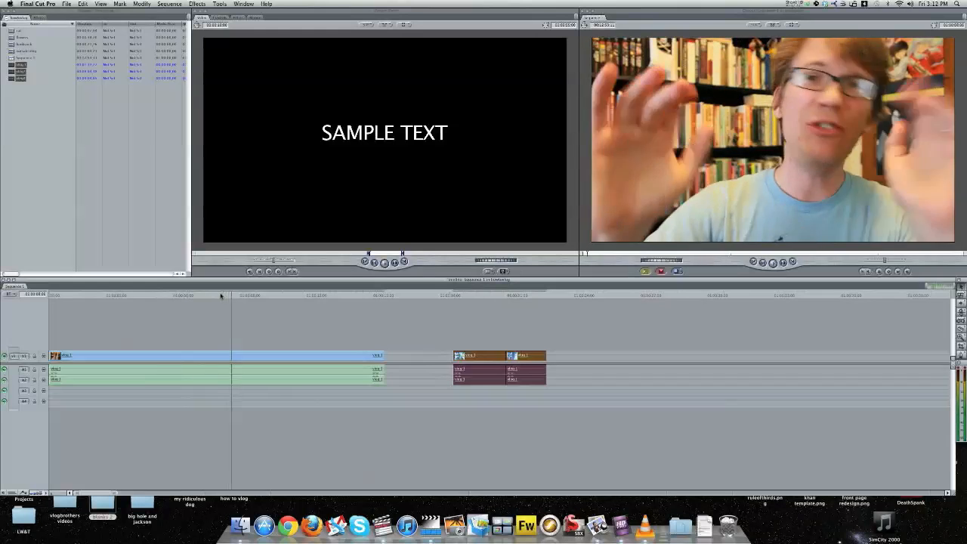
click(126, 296)
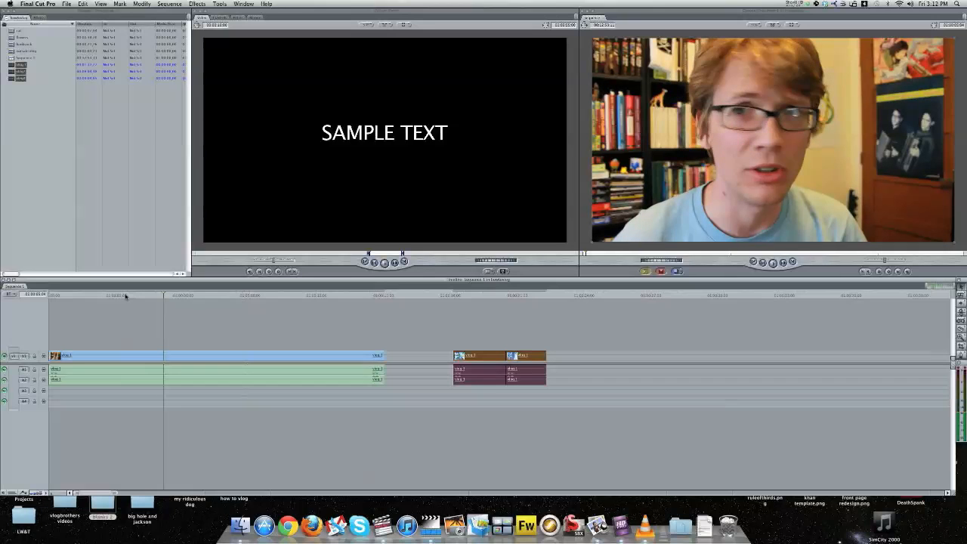
Step: Cut the extended first piece at about 5 seconds, delete its remainder, and move the two following pieces up against it
click(164, 355)
key(a)
click(227, 355)
key(Delete)
drag(215, 318, 368, 396)
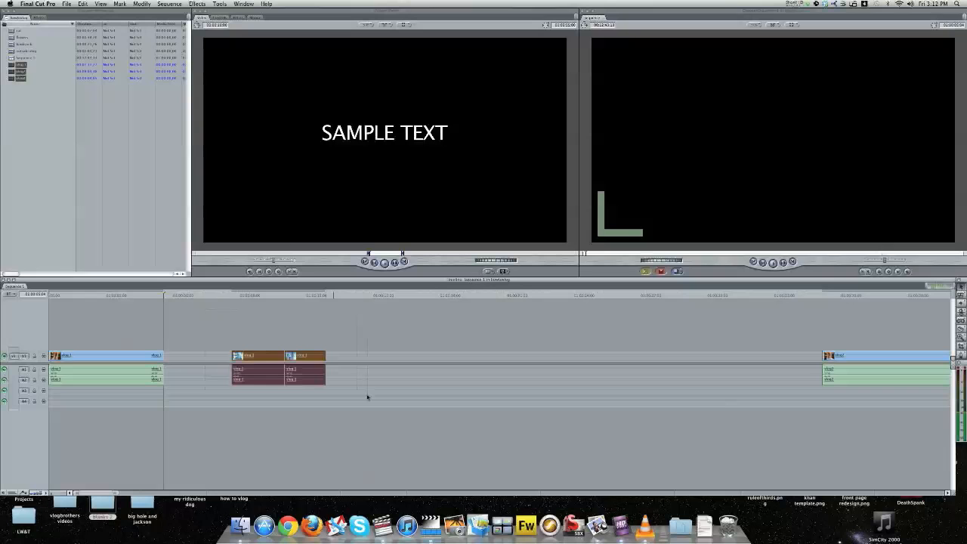
drag(260, 355, 192, 355)
Step: Play across the join between the first and second kept pieces to check the cut
click(156, 296)
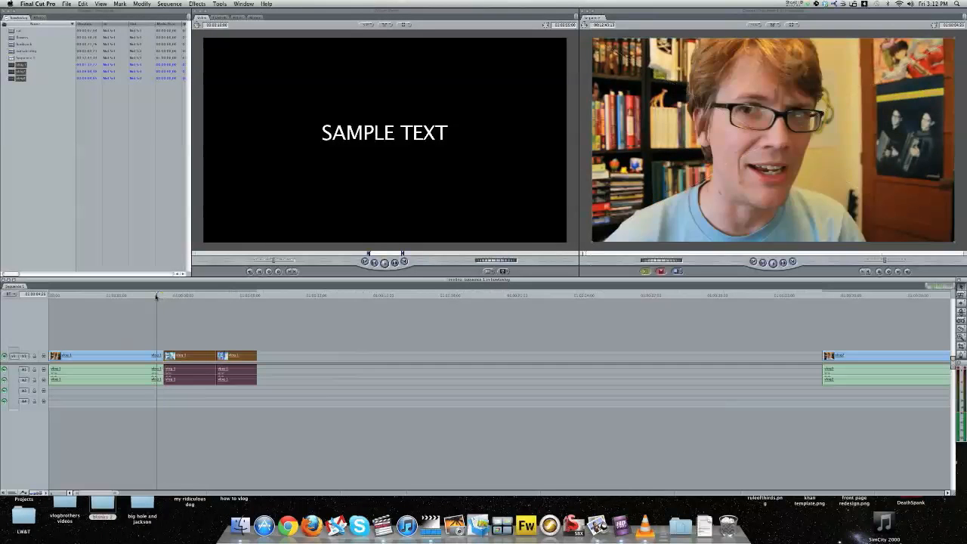
click(93, 295)
key(space)
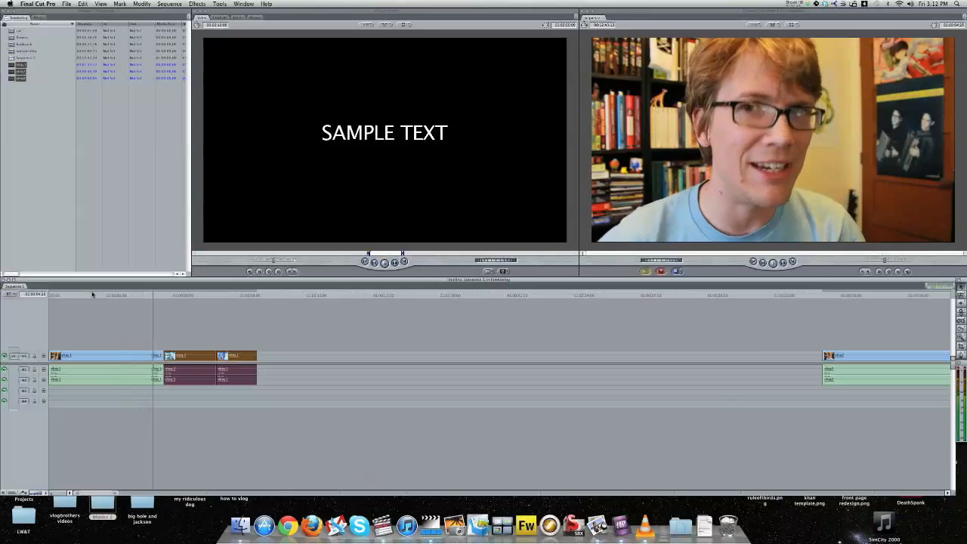
key(space)
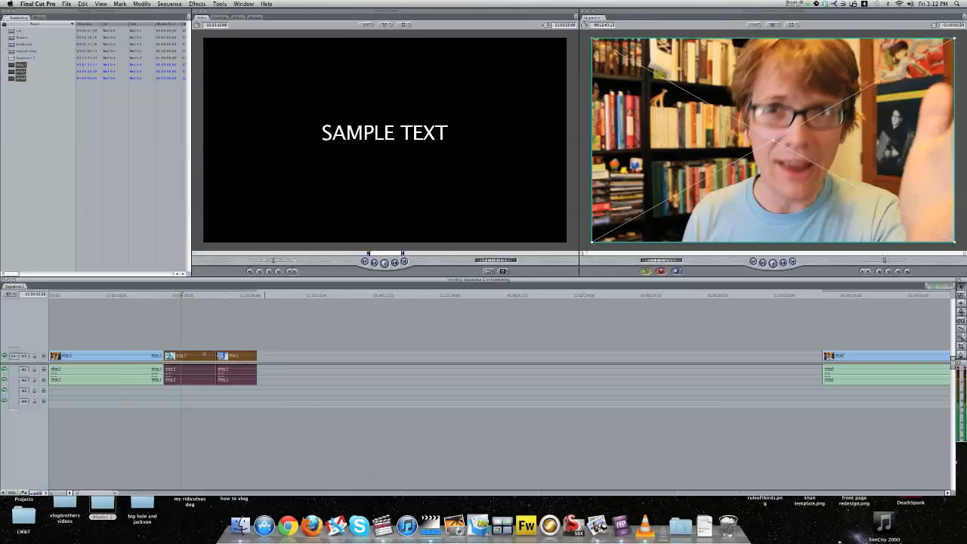
Step: Move the last two pieces aside, extend the second piece's start by a few frames, and rejoin them to the first piece
drag(204, 354, 256, 354)
drag(244, 296, 216, 296)
key(Left)
key(Left)
key(space)
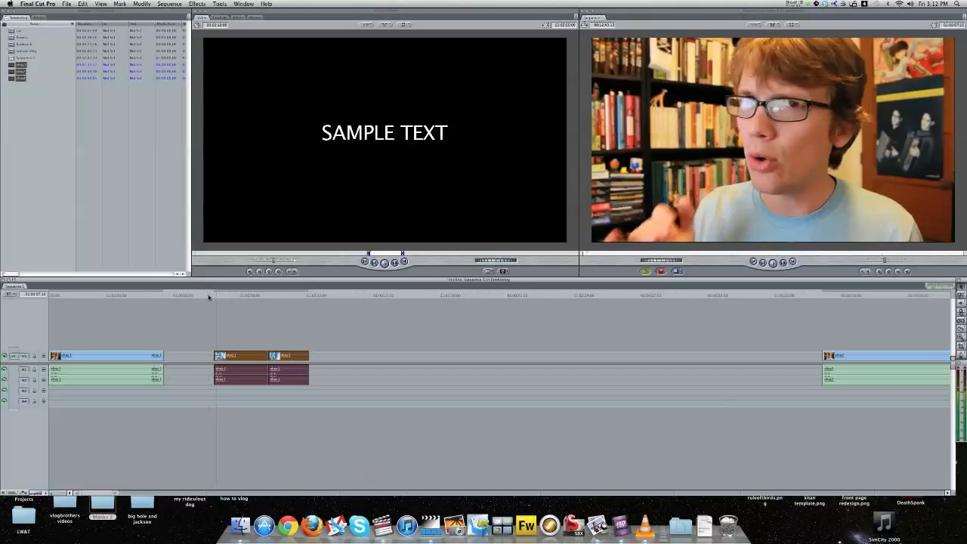
drag(246, 356, 196, 356)
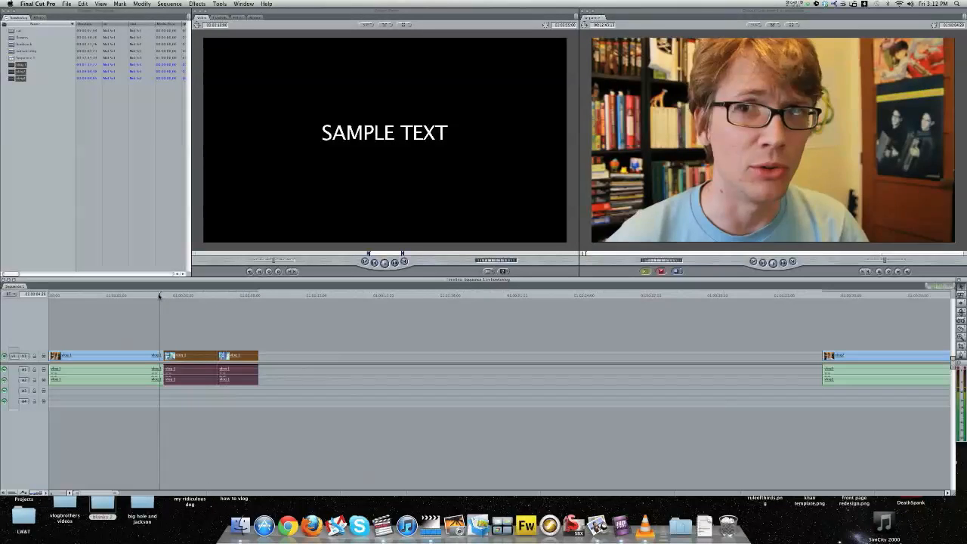
Step: Raise the second piece to track V2 so it slightly overlaps the first piece's end, and play the join
click(188, 294)
drag(177, 296, 162, 297)
click(363, 355)
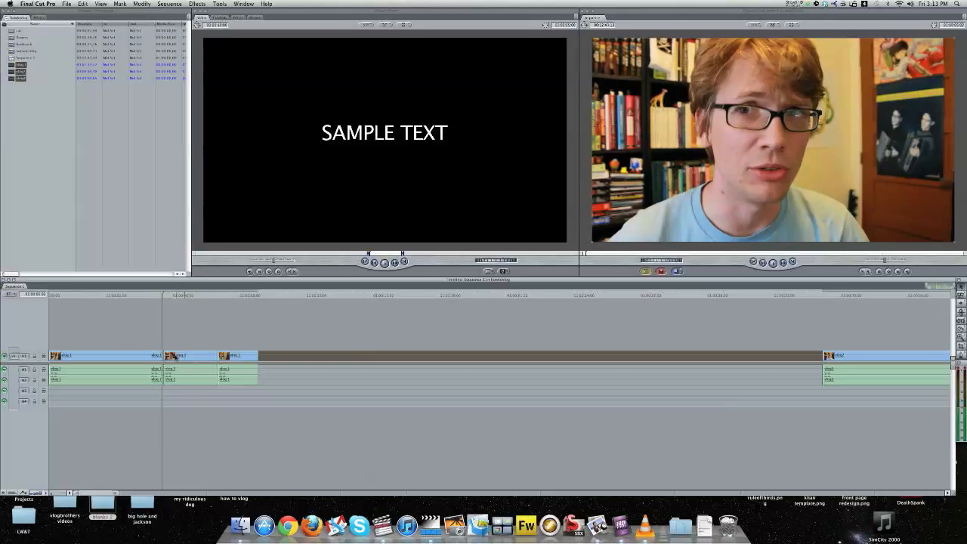
drag(172, 357, 172, 348)
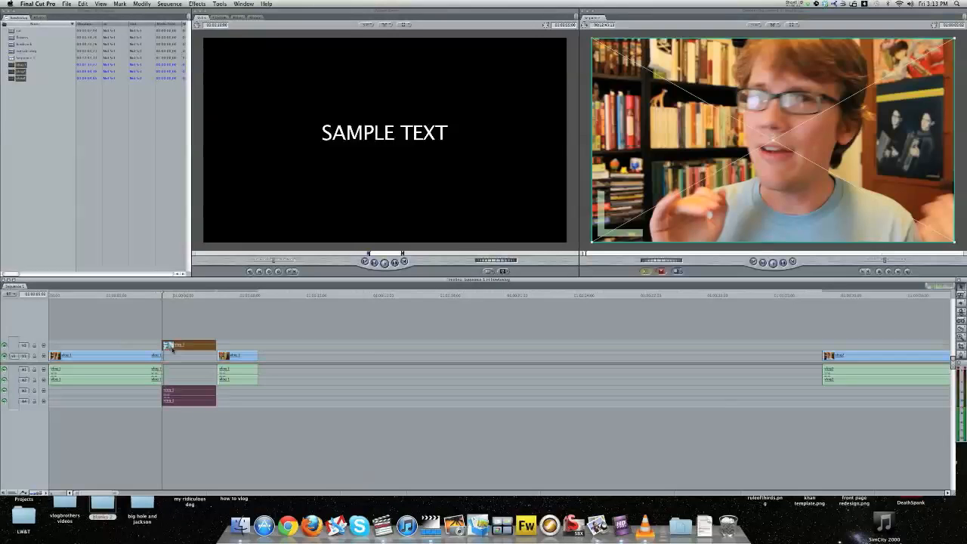
click(149, 297)
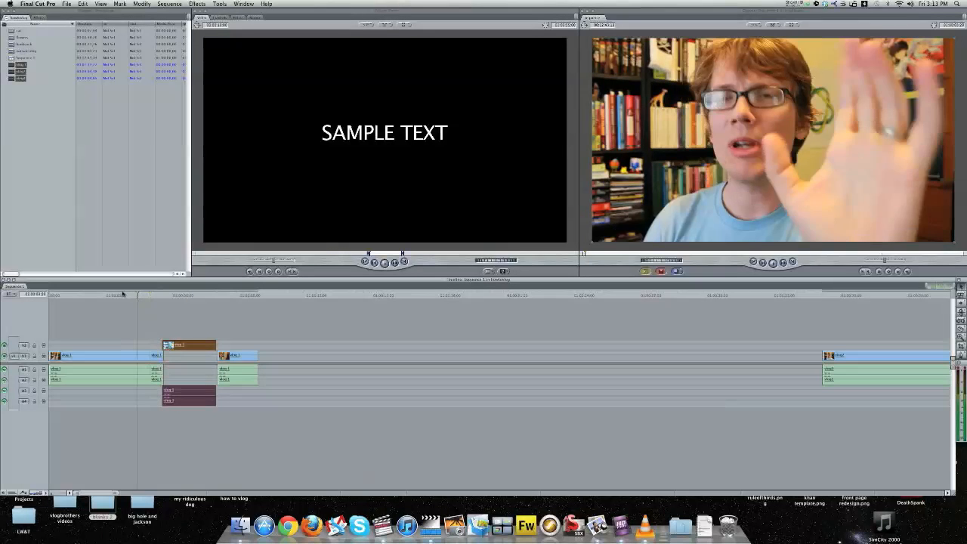
click(123, 295)
key(space)
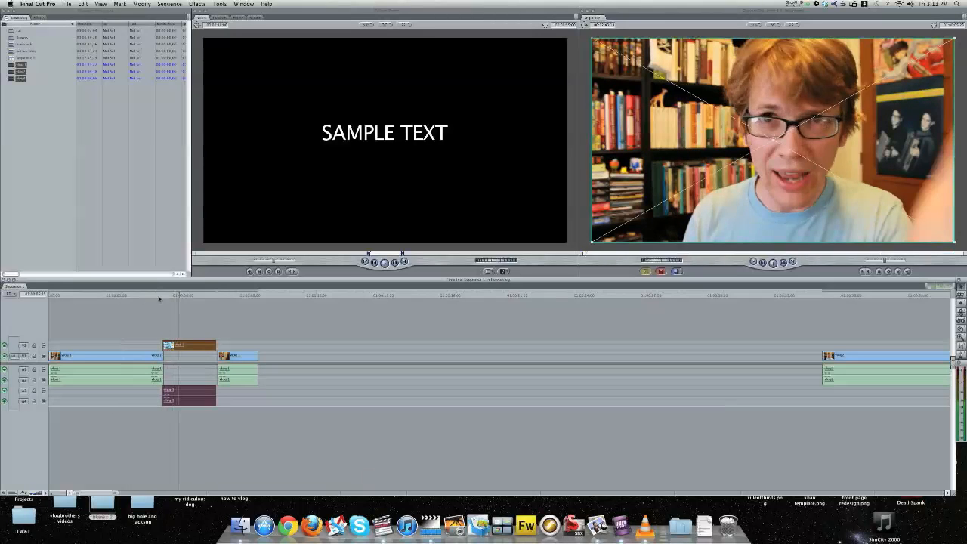
Step: Extend the start of the V2 piece a little earlier over the end of the first piece and replay the transition
click(158, 297)
key(Left)
drag(163, 345, 160, 346)
click(140, 297)
key(space)
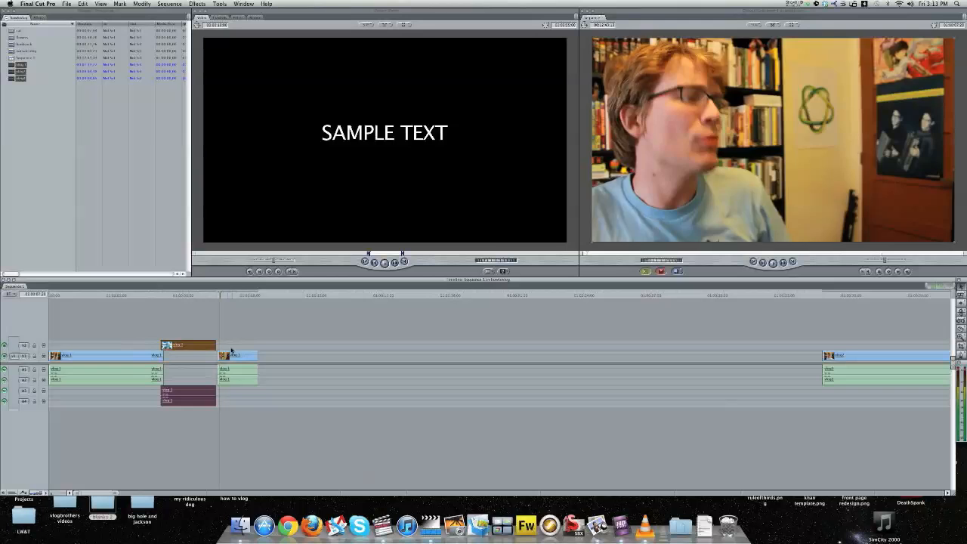
Step: Move the third piece up to track V3, slightly overlapping the end of the V2 piece, and play it through to its end
drag(232, 354, 227, 327)
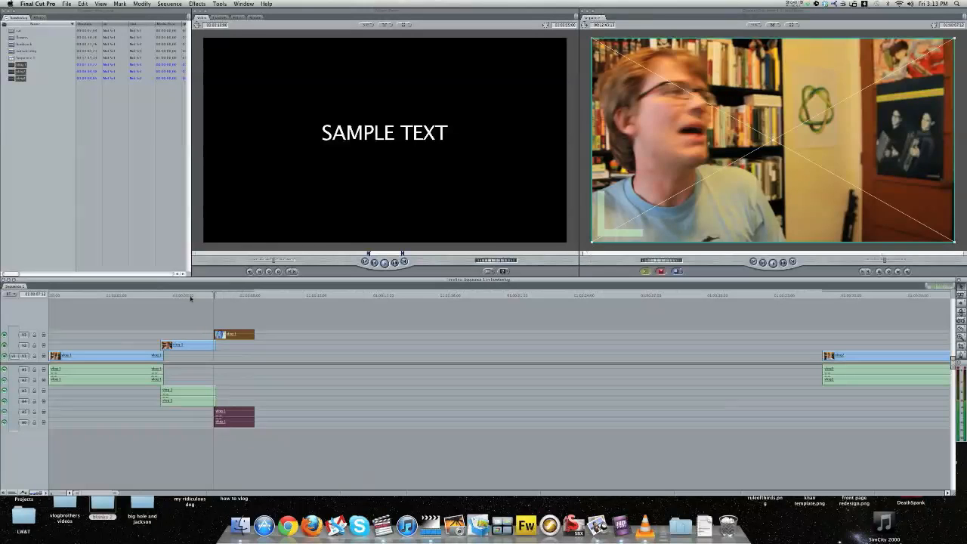
click(197, 295)
key(space)
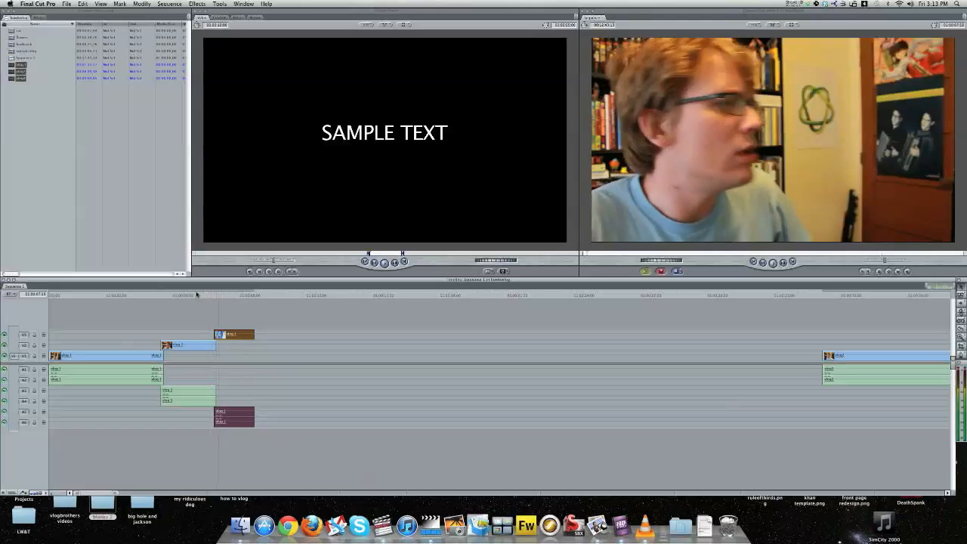
key(space)
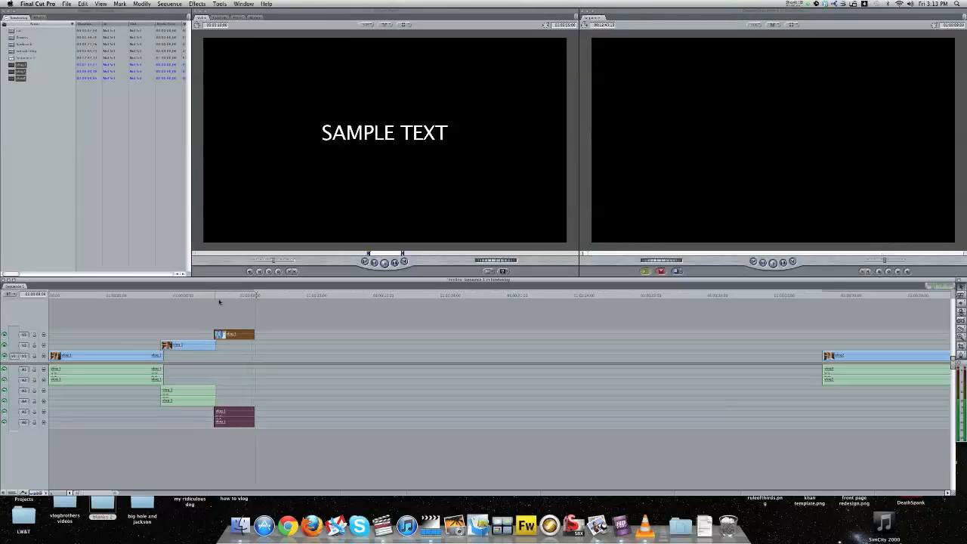
key(Left)
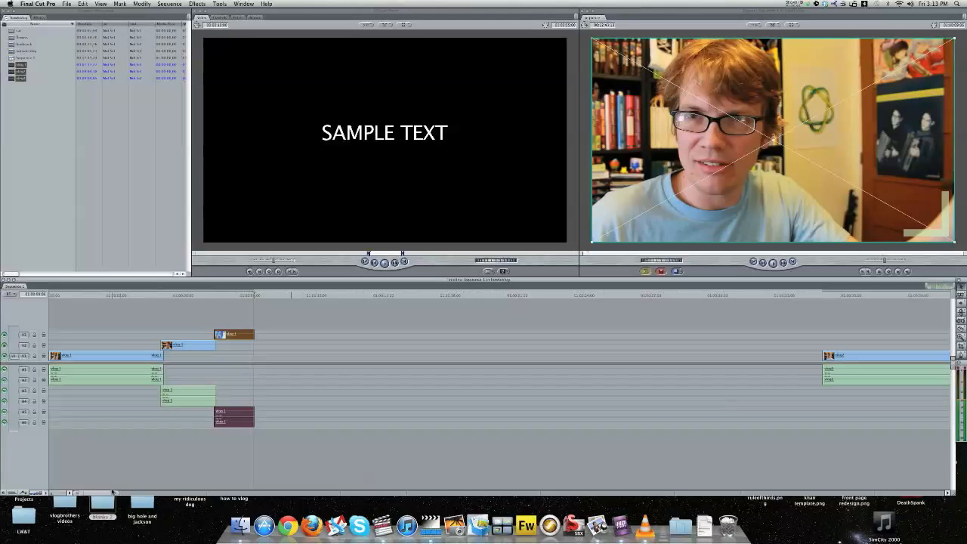
Step: Find the start of the first good take in the second vlog clip frame by frame and cut the clip there
drag(115, 493, 198, 493)
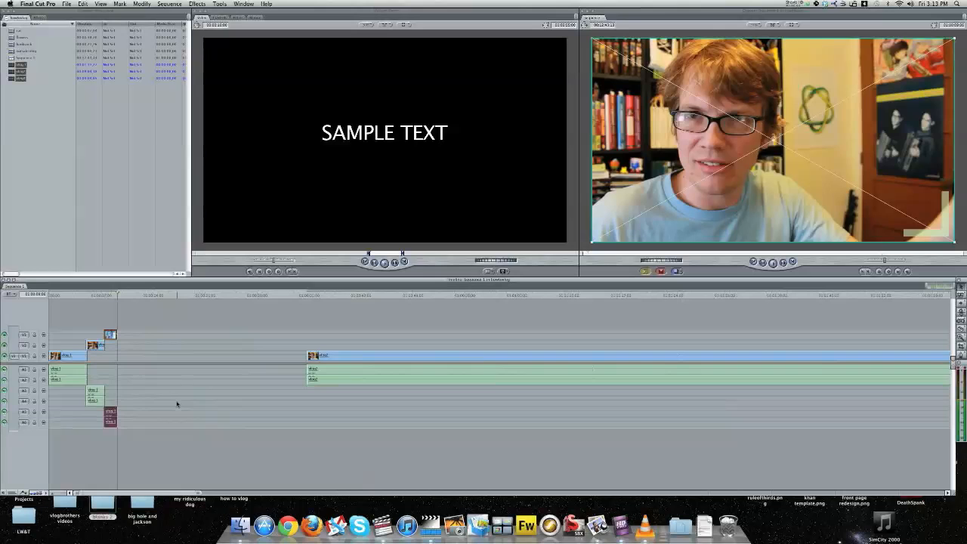
drag(198, 493, 114, 500)
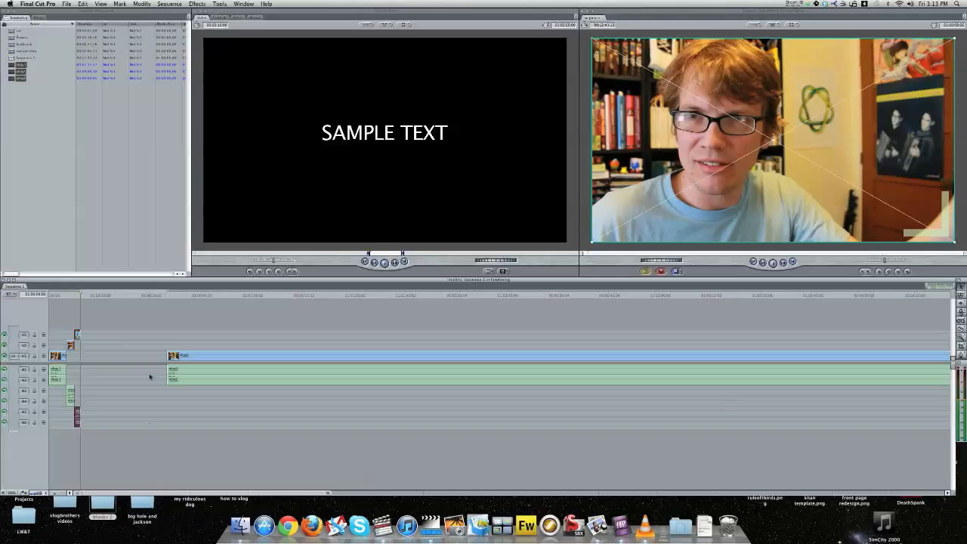
click(166, 296)
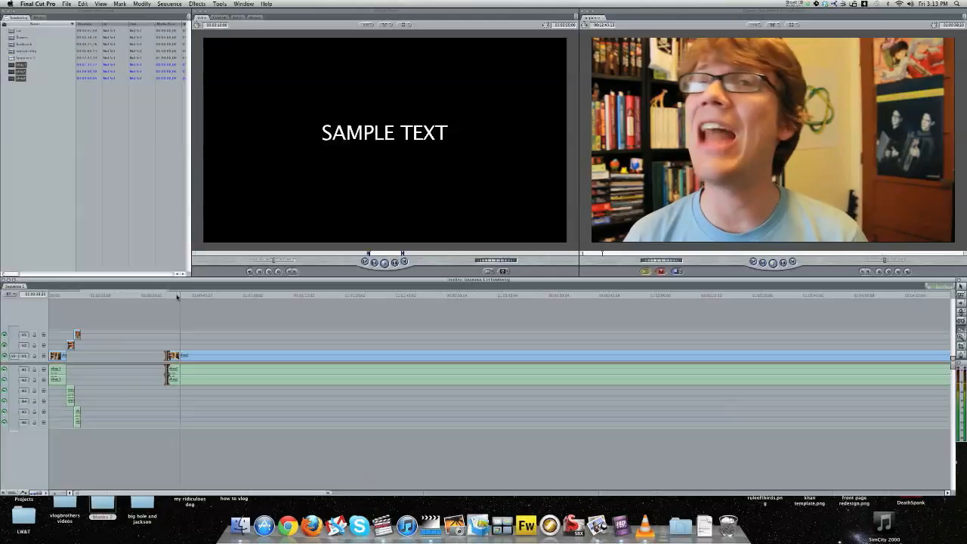
click(175, 297)
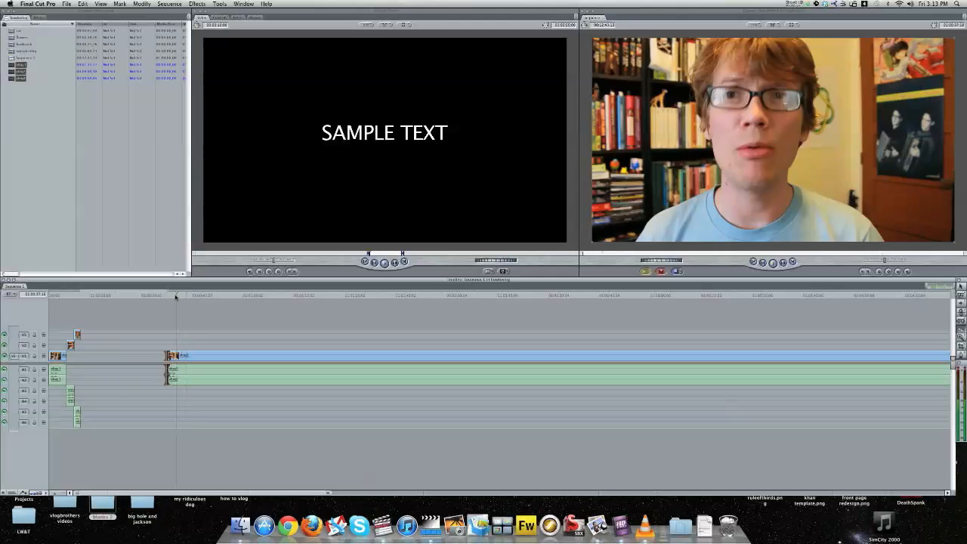
drag(178, 297, 176, 297)
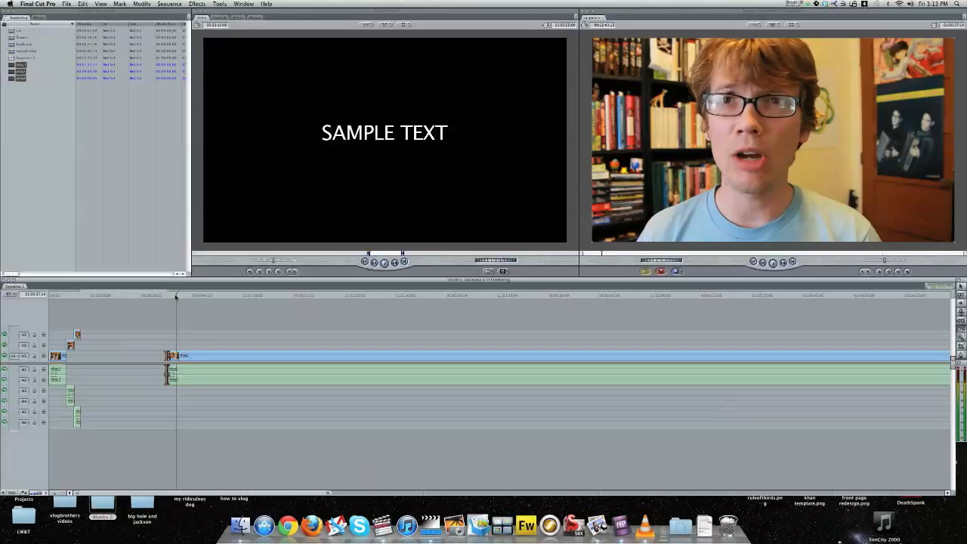
key(Left)
key(Left)
key(Left)
key(Left)
key(Left)
key(Left)
key(Left)
key(Left)
key(Left)
key(Left)
key(Left)
key(Left)
key(Left)
key(Left)
key(Left)
key(Right)
key(Right)
key(Right)
key(Right)
click(175, 355)
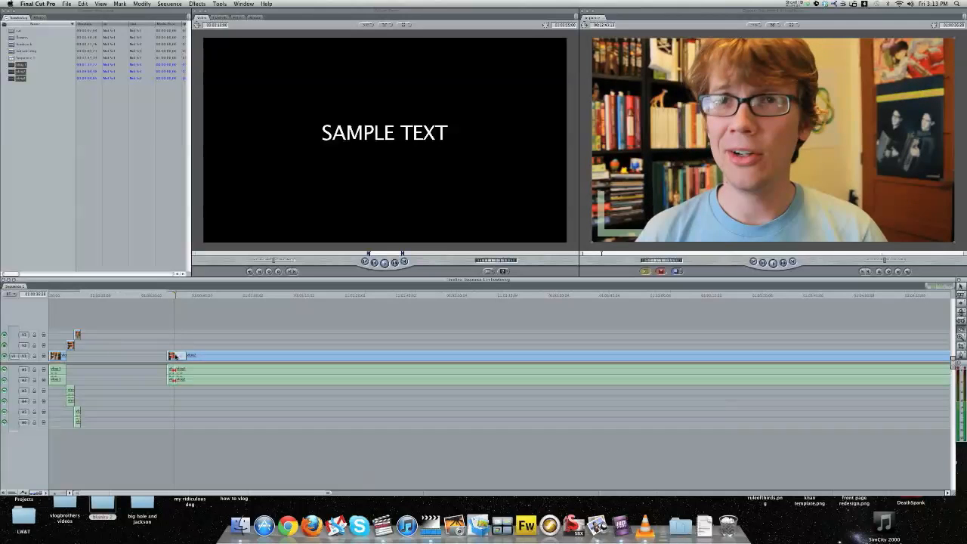
Step: Play on through the second vlog clip and cut it at the boundaries of the next takes
key(space)
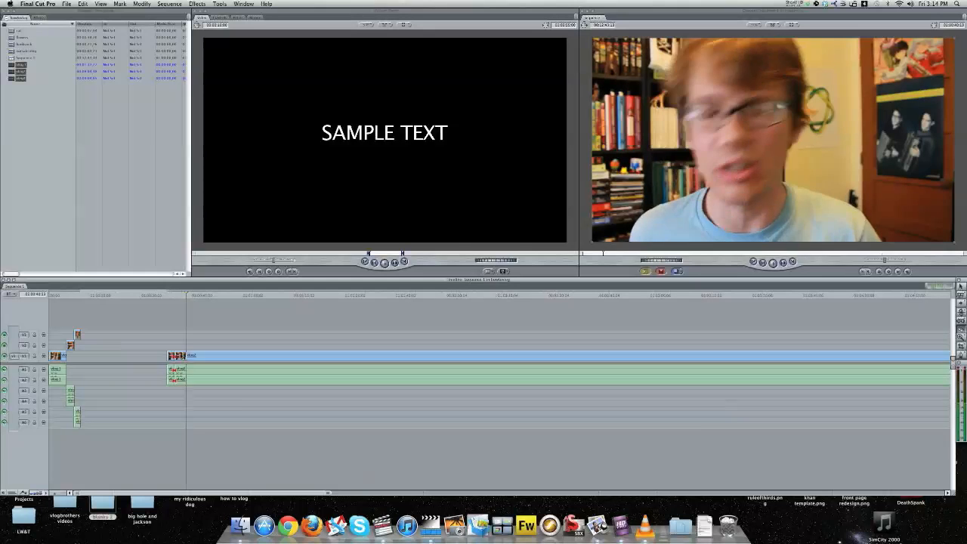
click(187, 356)
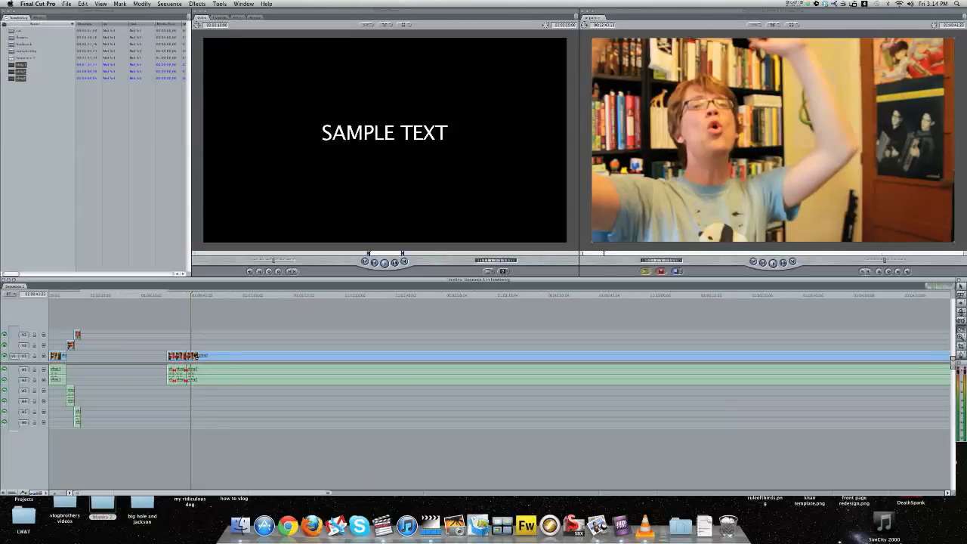
click(187, 296)
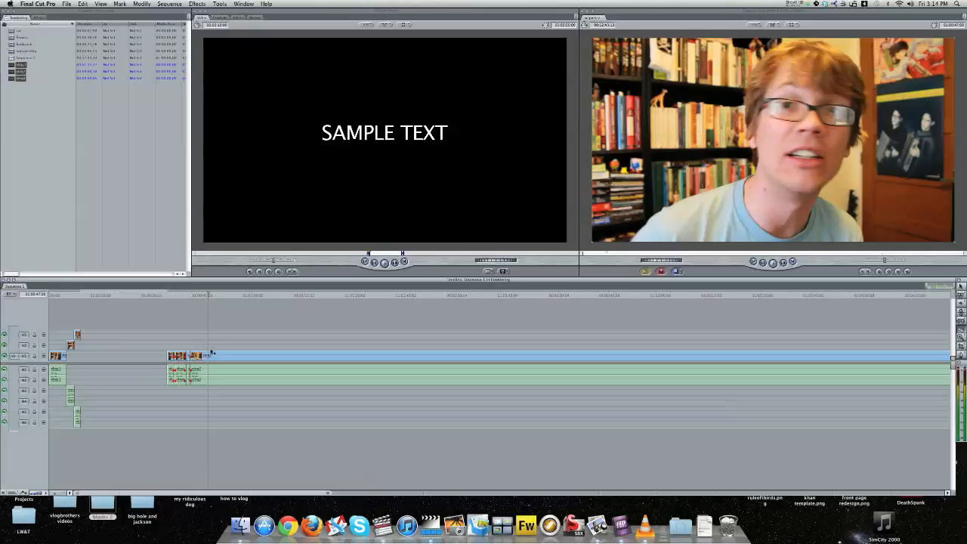
Step: Ripple delete the opening piece of the second vlog clip and the short unwanted piece between its two good takes
click(171, 358)
key(shift+Delete)
key(shift+Delete)
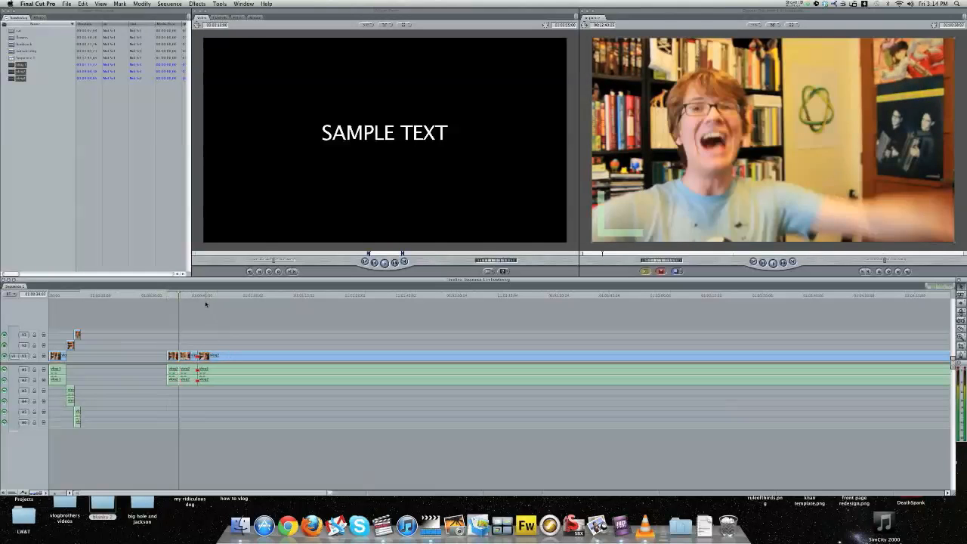
Step: Cut the long remainder of the second vlog clip shortly after the second good take and delete the unwanted piece, leaving a gap
click(207, 296)
click(203, 357)
key(Delete)
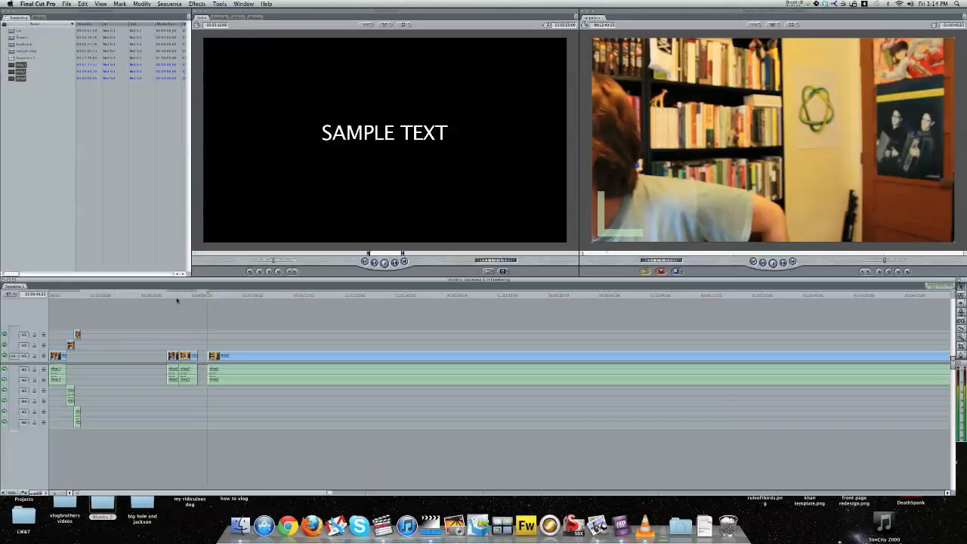
Step: Review the join between the two kept takes of the second vlog clip and return the playhead to the cut
click(176, 296)
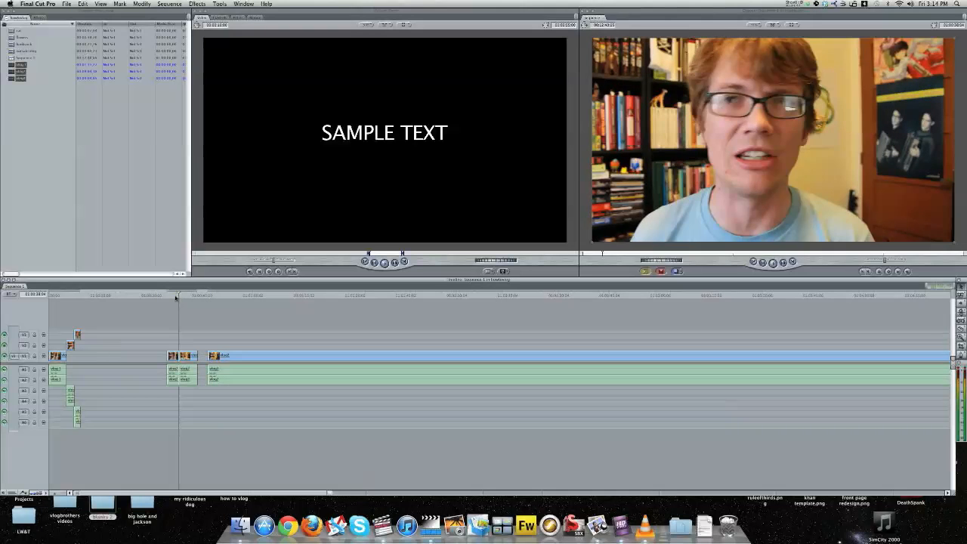
mouse_move(187, 355)
mouse_down()
mouse_move(181, 344)
mouse_move(185, 356)
mouse_up()
click(174, 296)
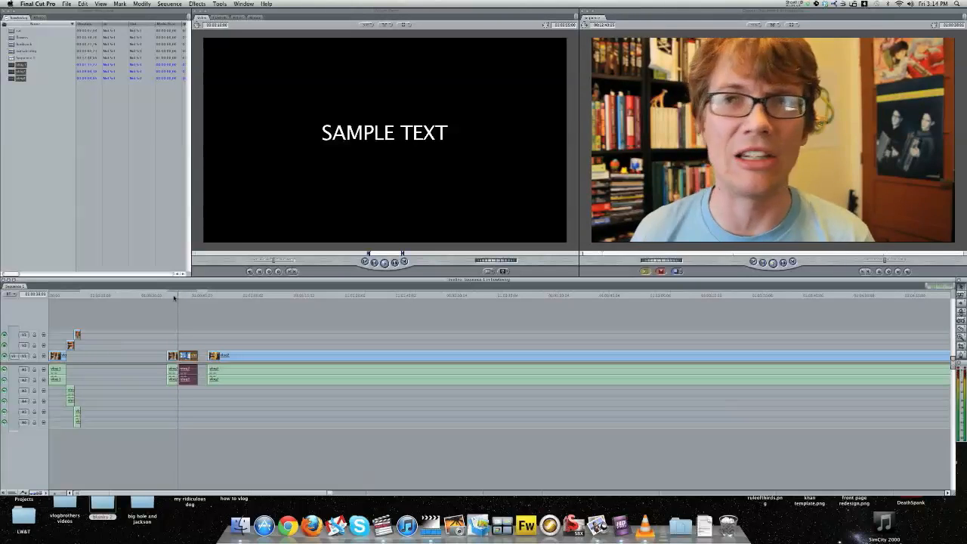
click(194, 301)
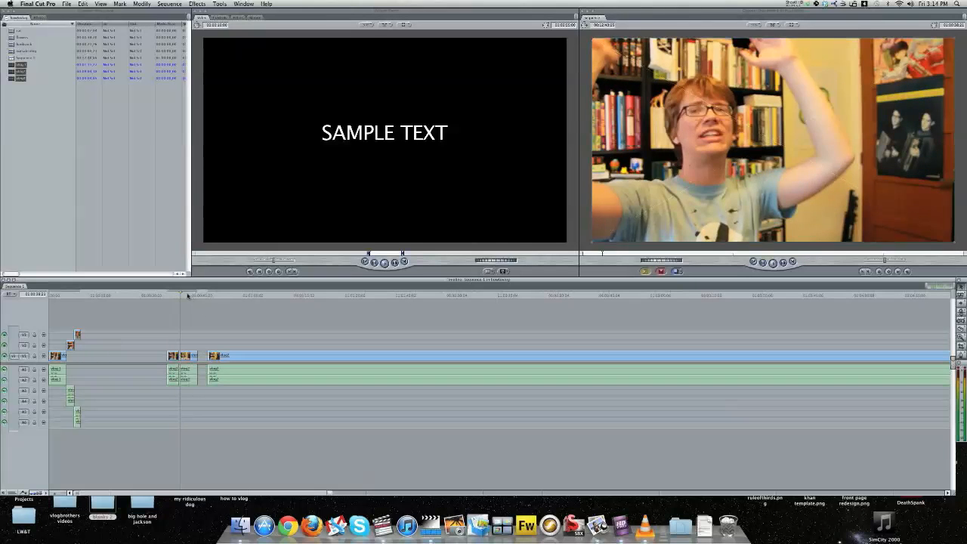
key(Up)
key(Left)
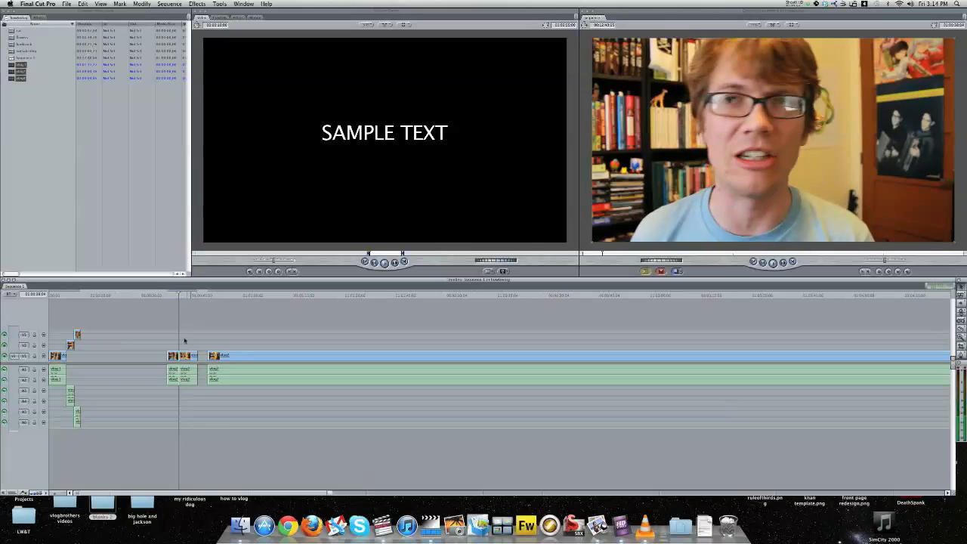
Step: Raise the second kept take of the second vlog clip to track V2 at the cut point and play the join
drag(184, 355, 183, 344)
click(177, 297)
key(Left)
key(Right)
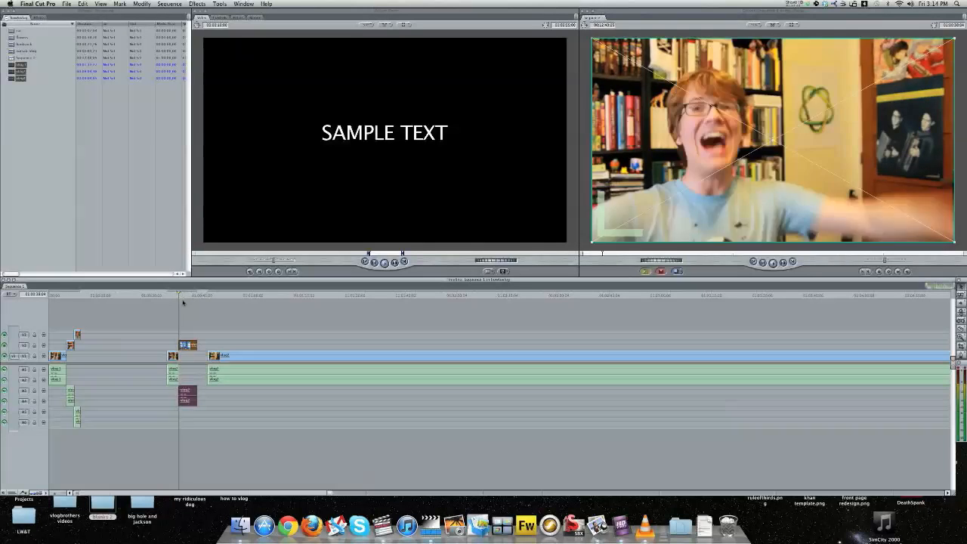
key(Right)
click(183, 302)
click(177, 296)
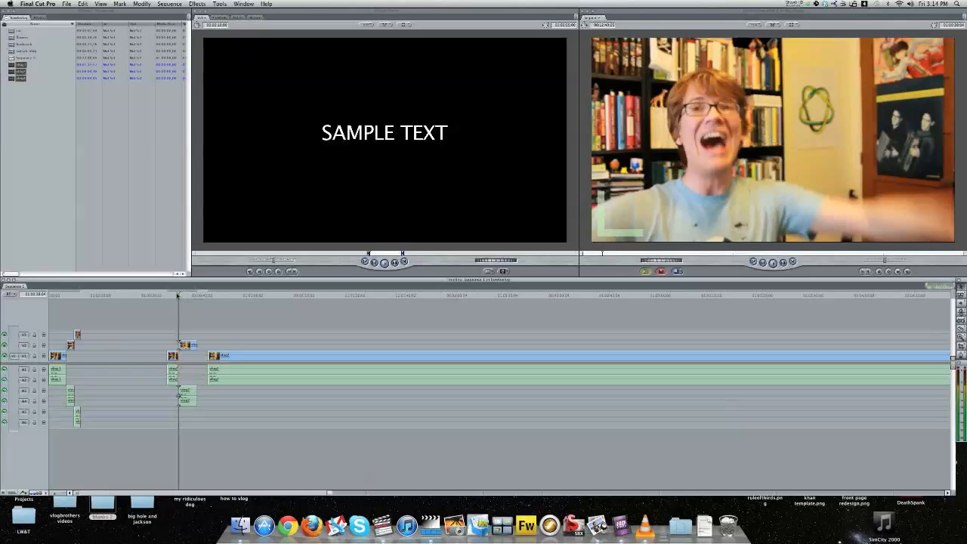
drag(178, 296, 173, 296)
key(space)
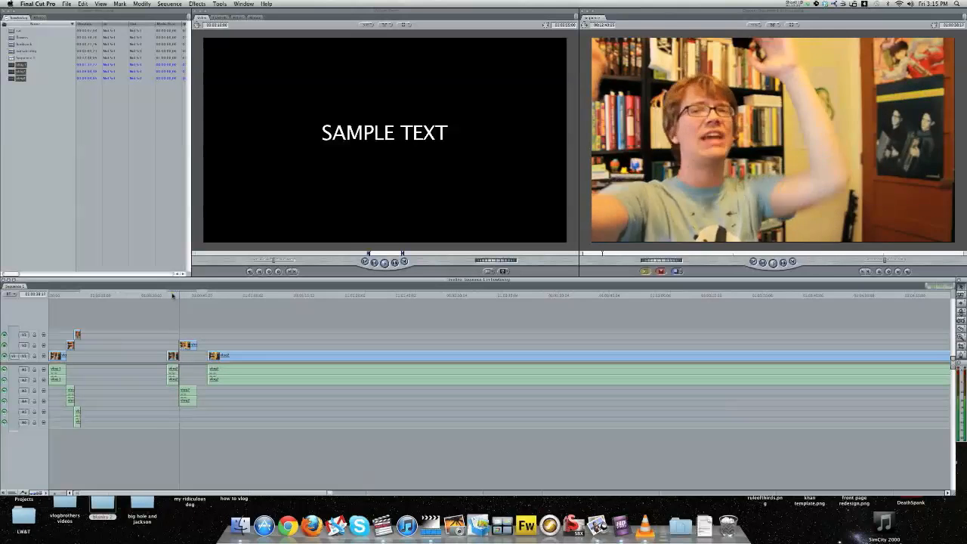
Step: Nudge the raised take of the second vlog clip slightly earlier on track V2 and replay the join
click(176, 295)
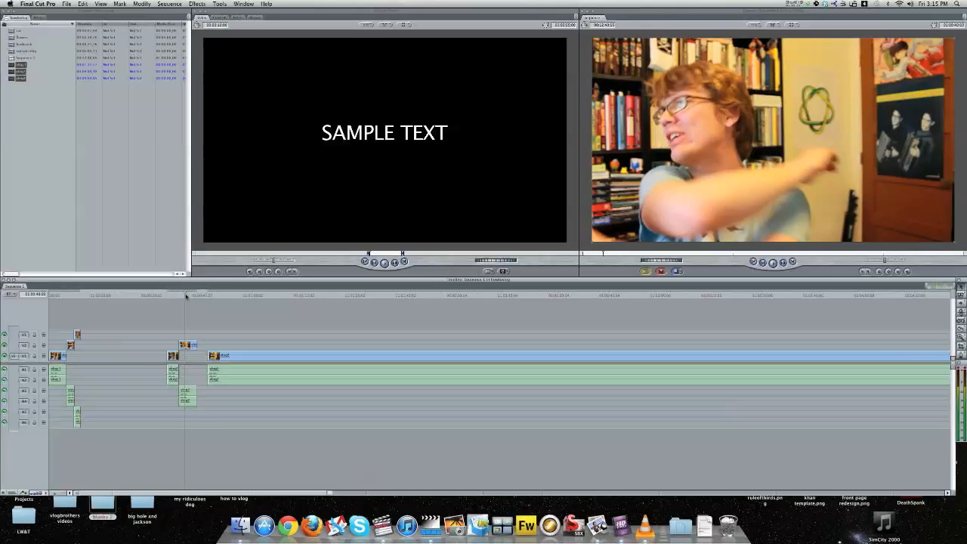
drag(188, 346, 186, 346)
click(174, 296)
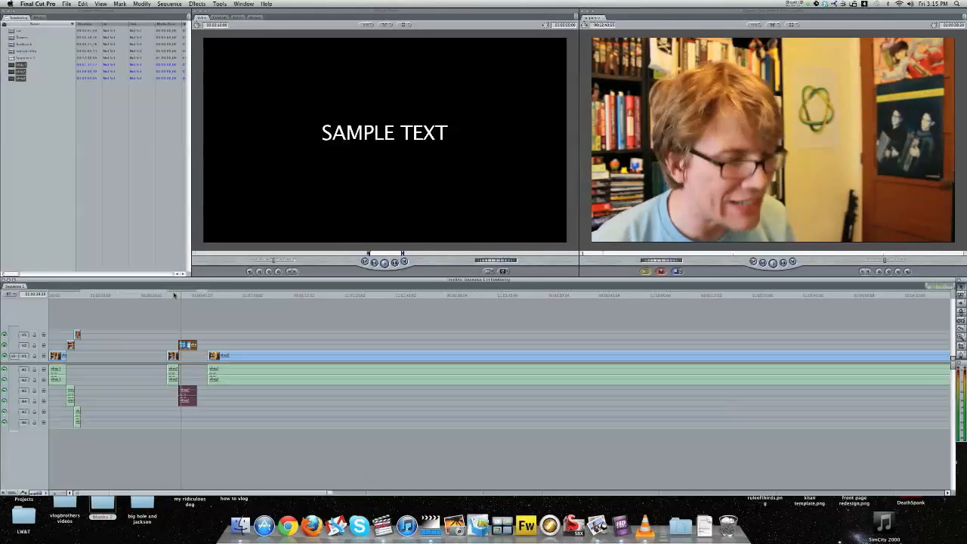
Step: Play on from the last join and cut the long remaining clip on track V1 where its next good take starts
click(174, 296)
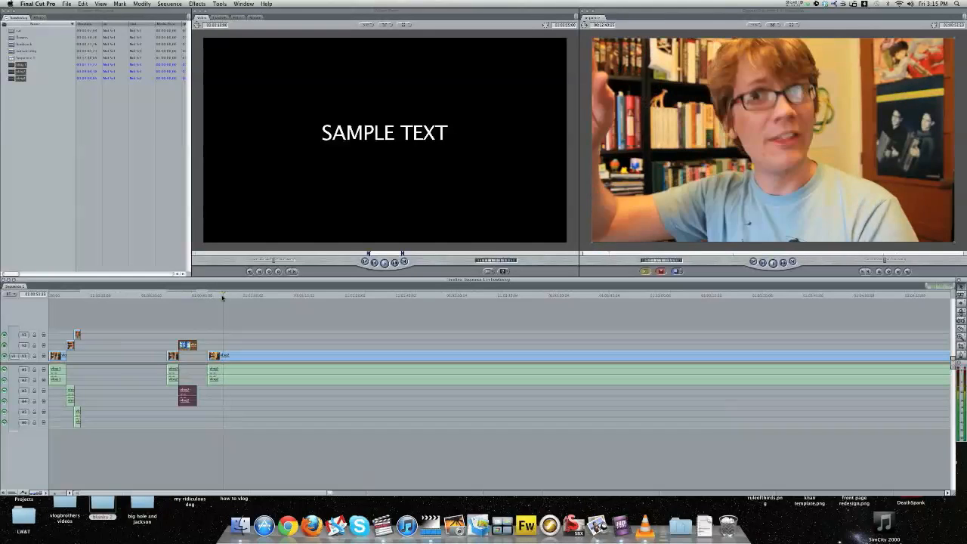
click(219, 297)
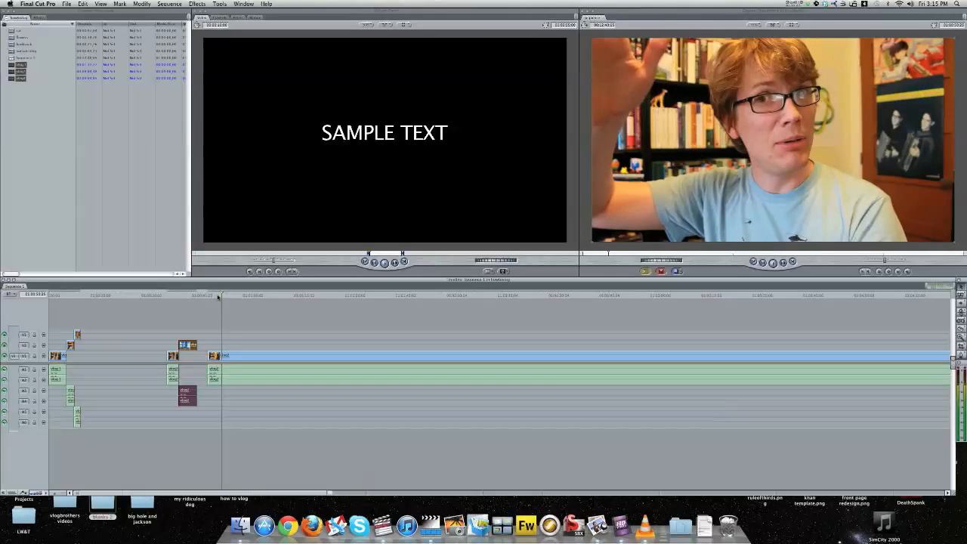
click(221, 356)
key(space)
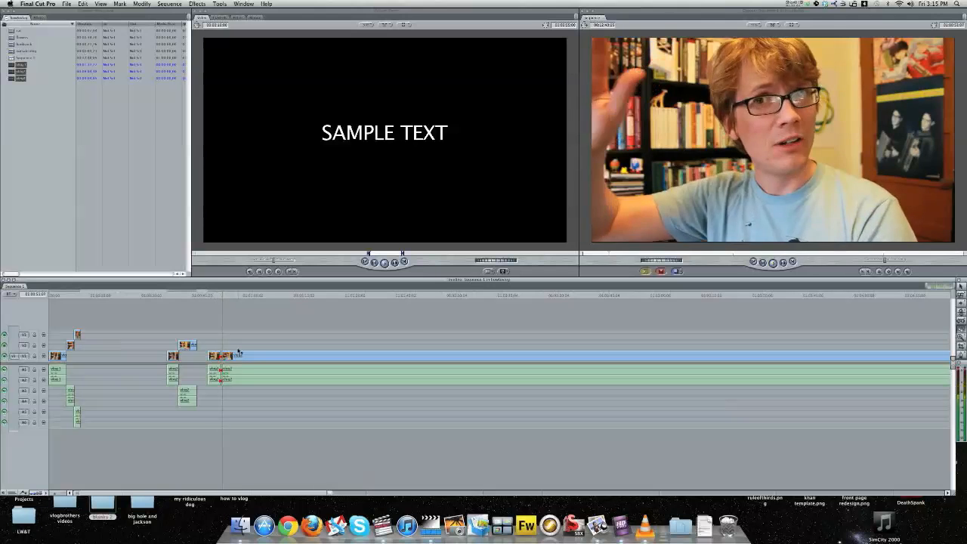
key(super+z)
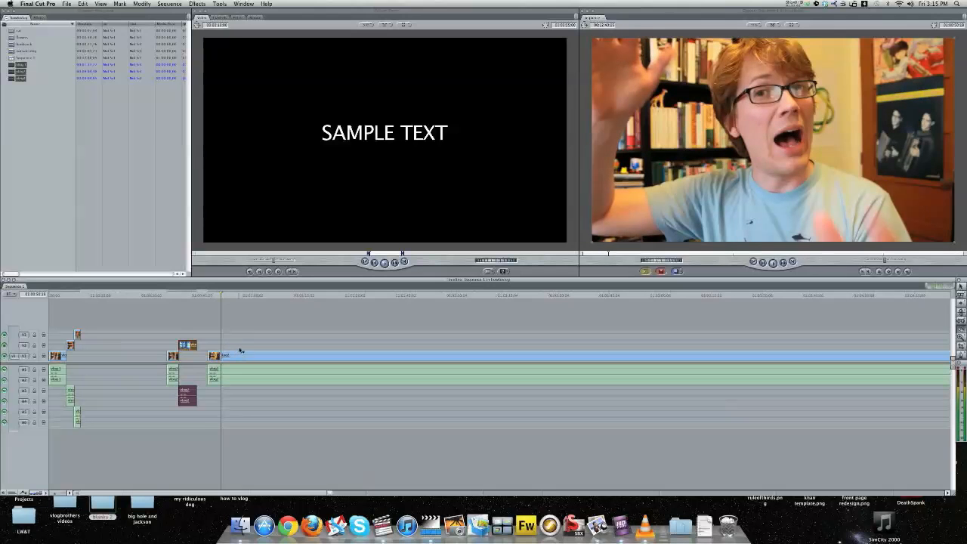
click(221, 356)
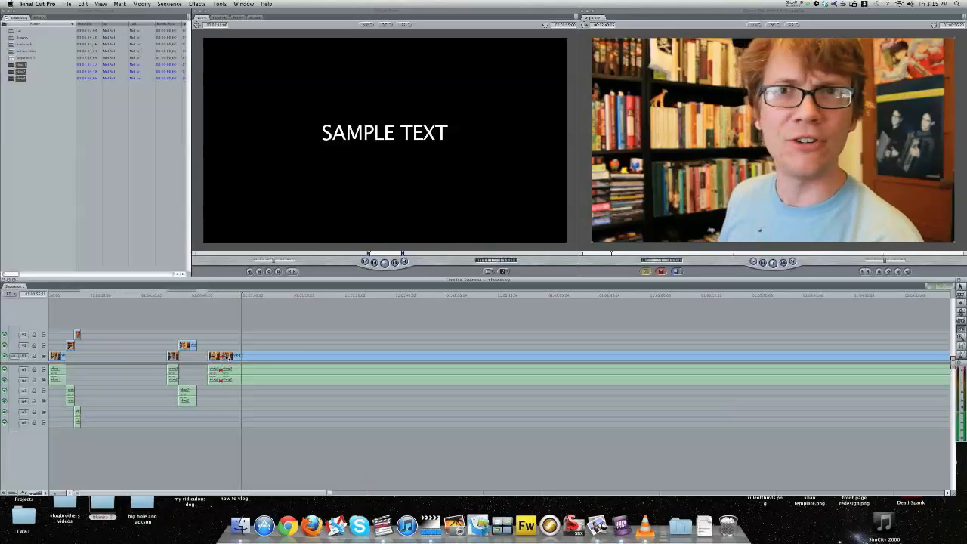
Step: Cut the V1 clip at the end of that good take and play ahead from a later point towards the next take
click(241, 356)
drag(241, 296, 270, 297)
key(space)
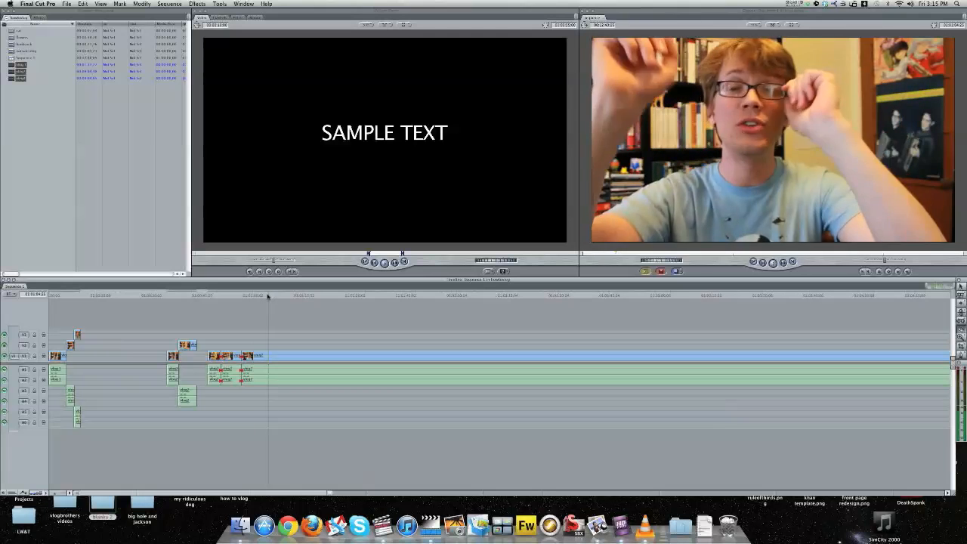
Step: Undo the trial cuts around the next take on V1 and cut it slightly further along the clip instead
click(269, 357)
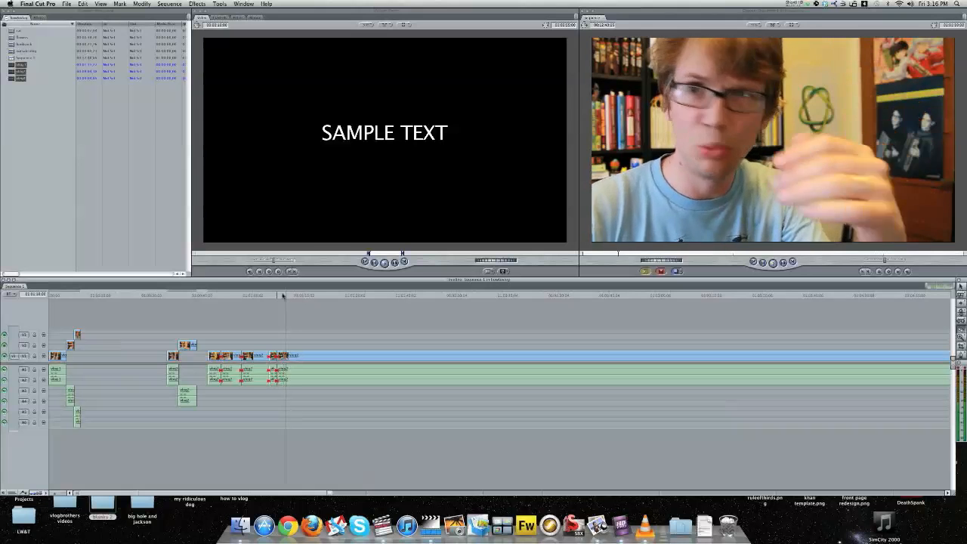
drag(287, 295, 268, 295)
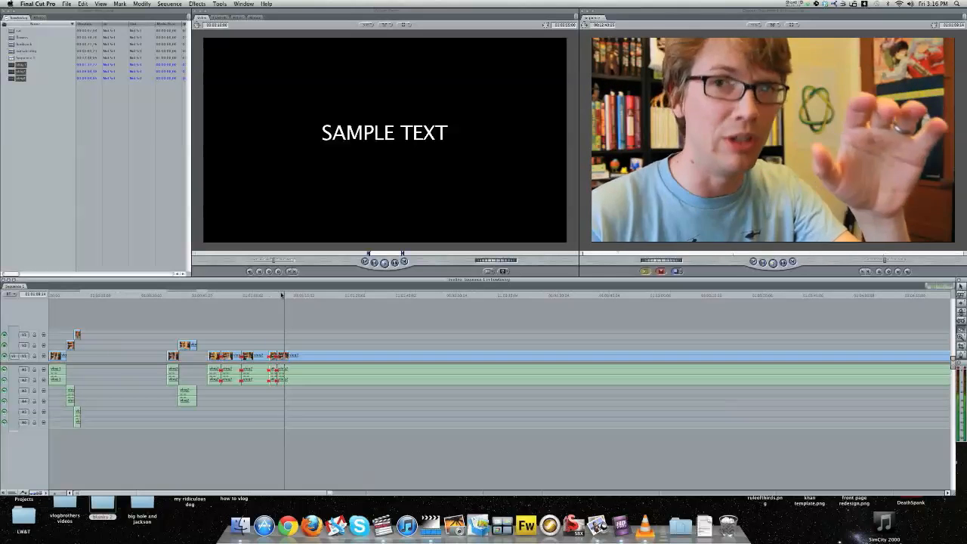
key(super+z)
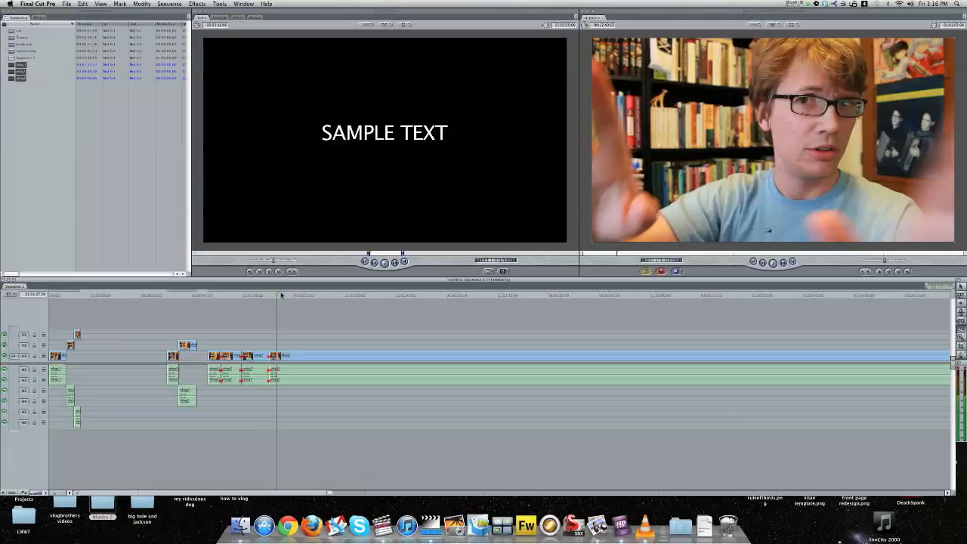
click(281, 296)
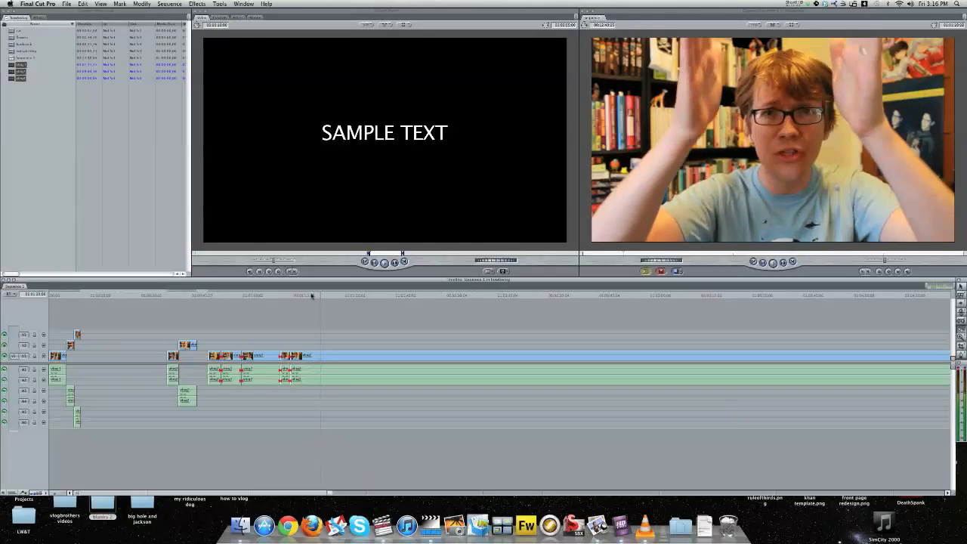
Step: Cut the V1 clip at the start and end of the following good take, and again after the bad footage behind it
click(312, 295)
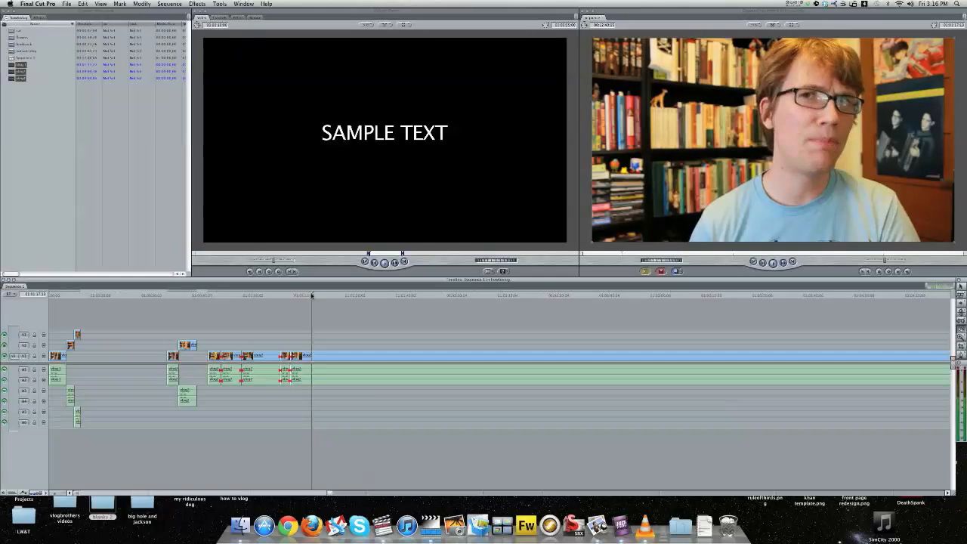
click(311, 355)
key(space)
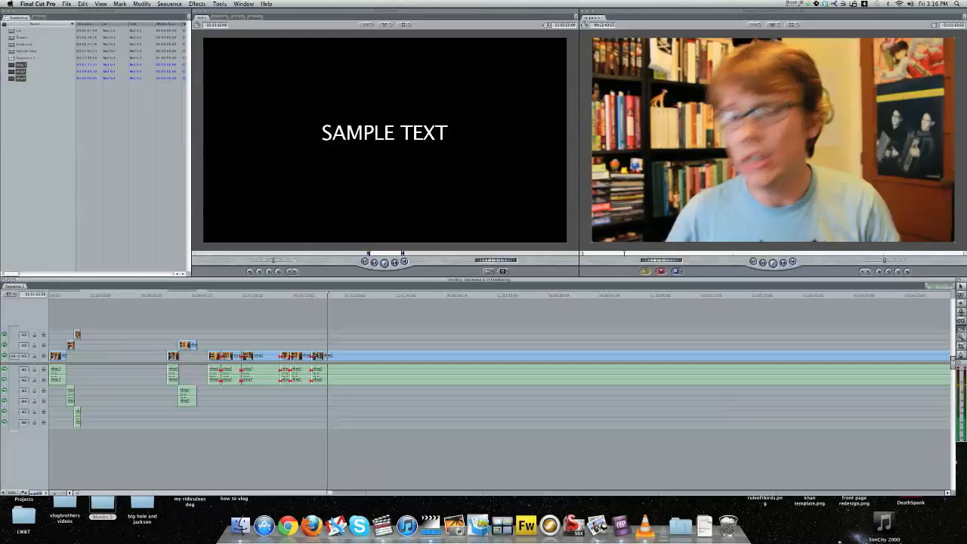
key(space)
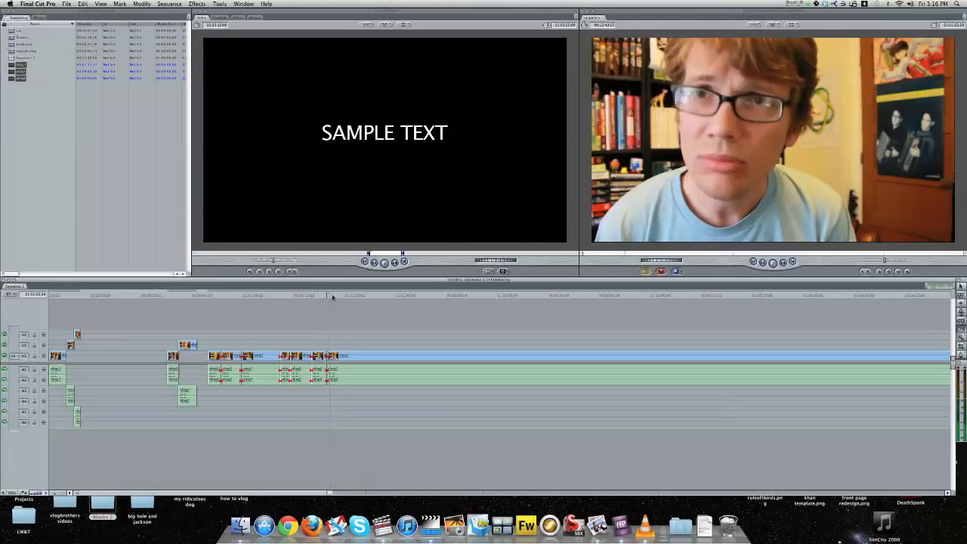
key(space)
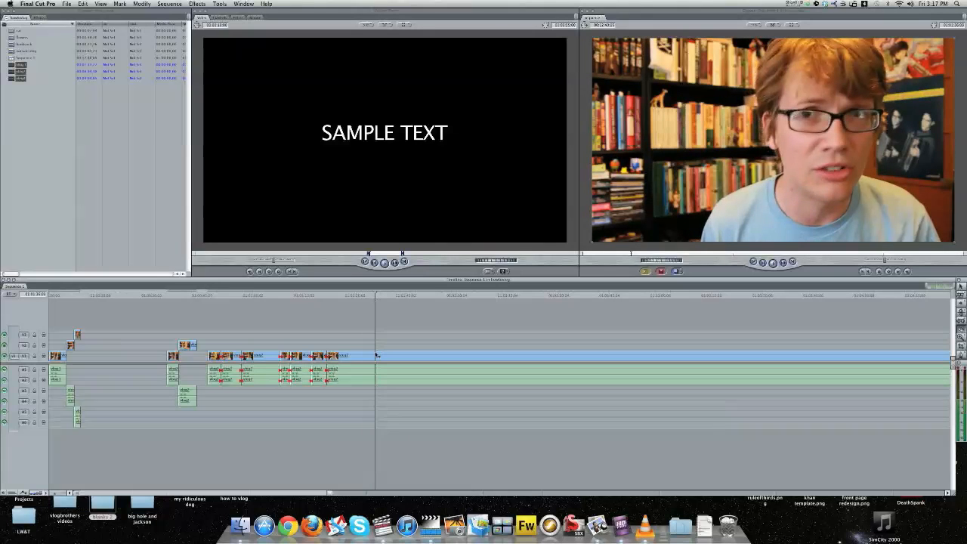
key(ctrl+v)
Step: Ripple-delete the three short cut pieces of the second vlog clip on V1, working back from the last one
click(318, 358)
key(shift+Delete)
click(284, 358)
key(shift+Delete)
click(231, 357)
key(shift+Delete)
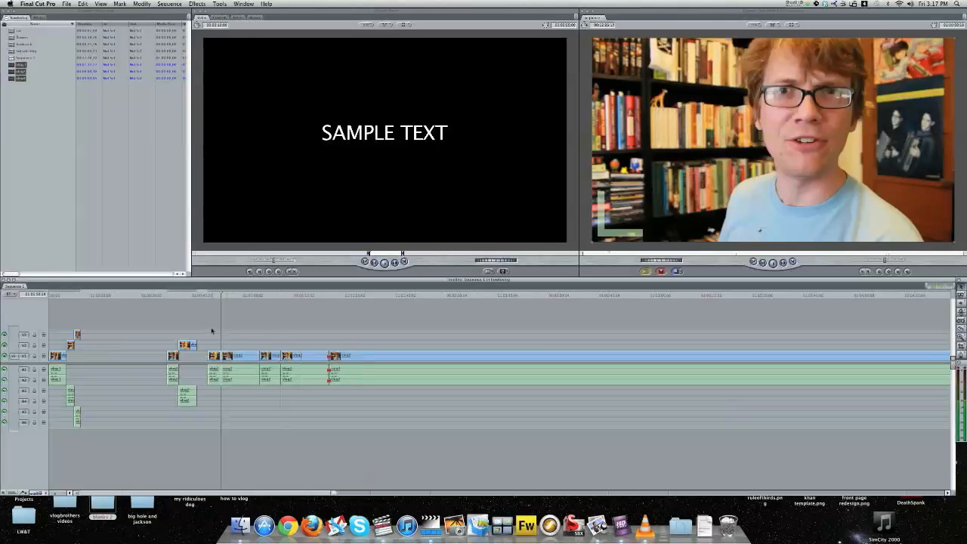
Step: Search for "ruleofthirds" in the file import dialog and import ruleofthirds.png into the project
right_click(59, 108)
mouse_move(57, 110)
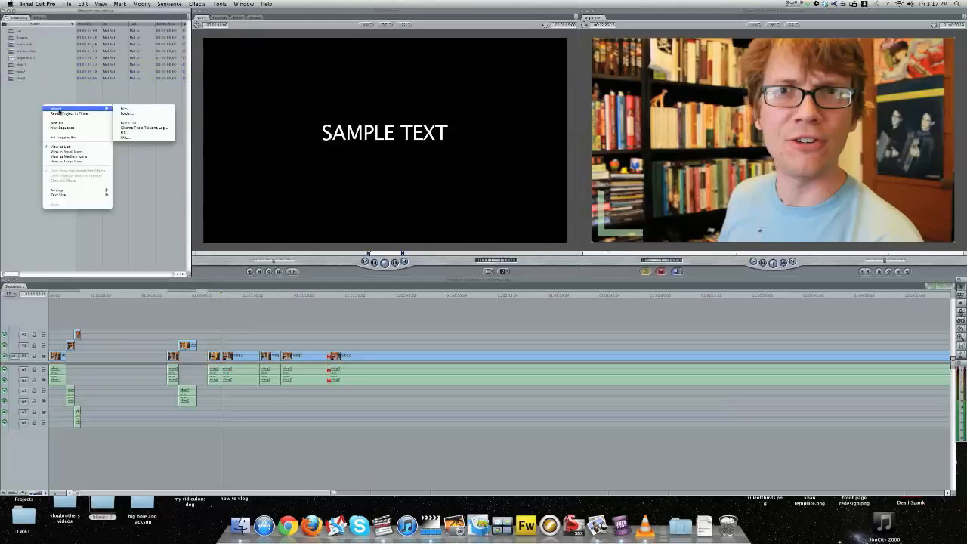
click(122, 110)
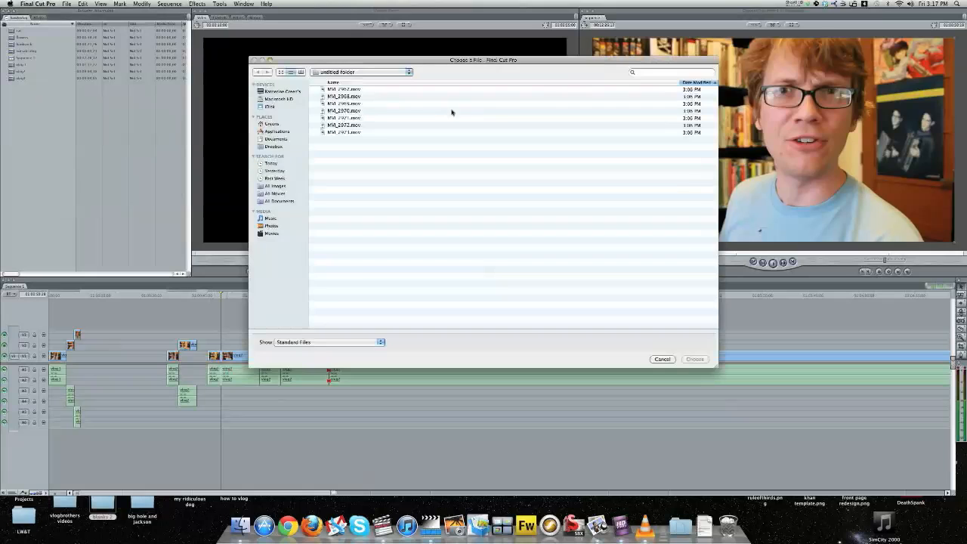
click(654, 72)
text(ruleofth)
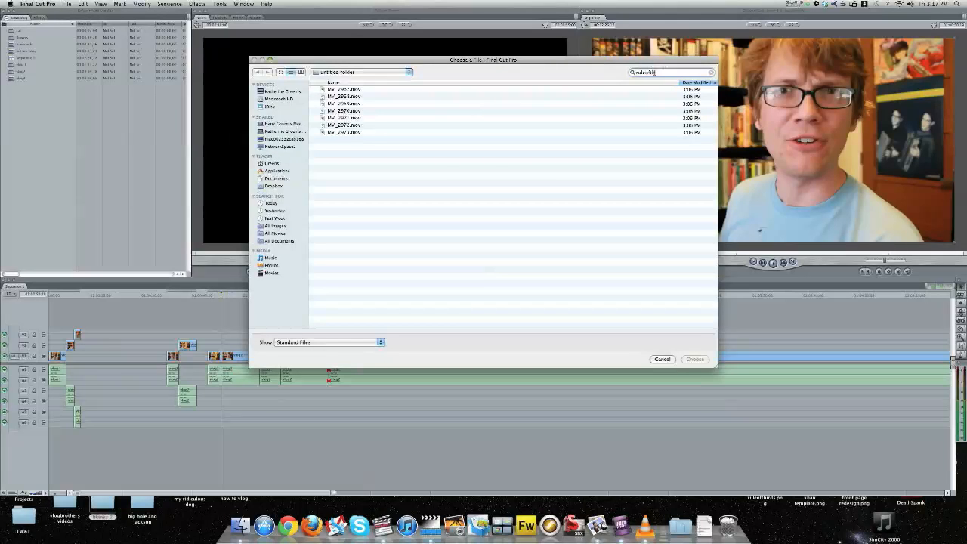
text(irds)
double_click(357, 100)
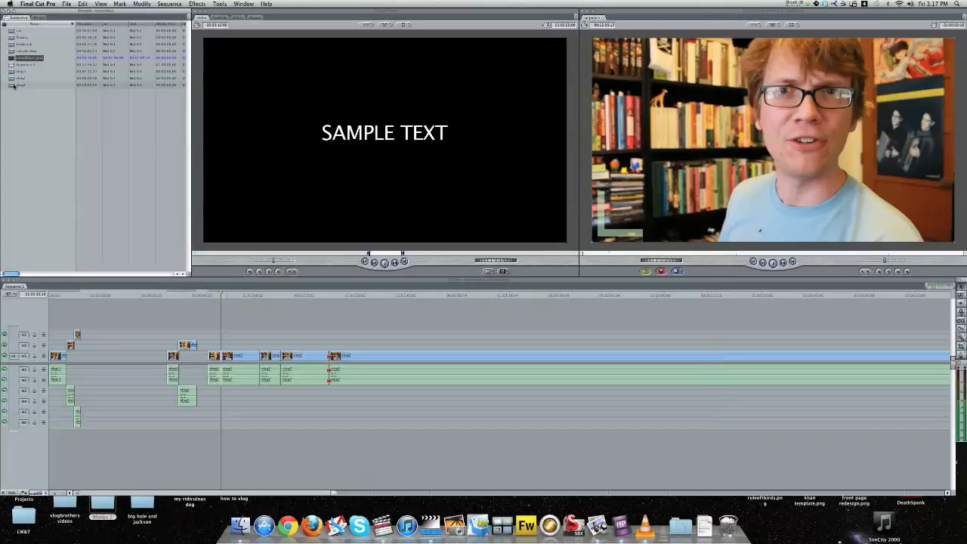
Step: Place ruleofthirds.png on track V2 above the remaining vlog pieces and play that section of the sequence
drag(23, 61, 265, 344)
click(272, 295)
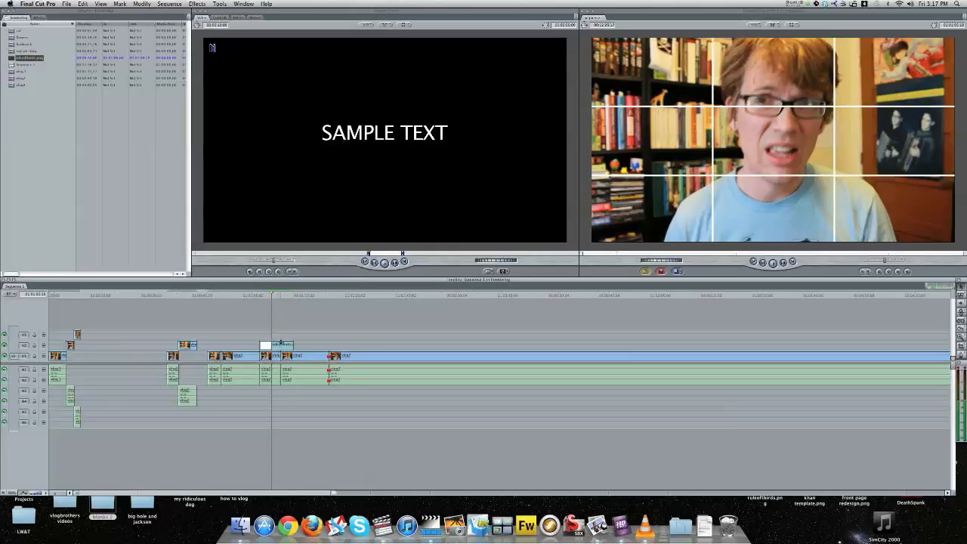
drag(281, 345, 280, 346)
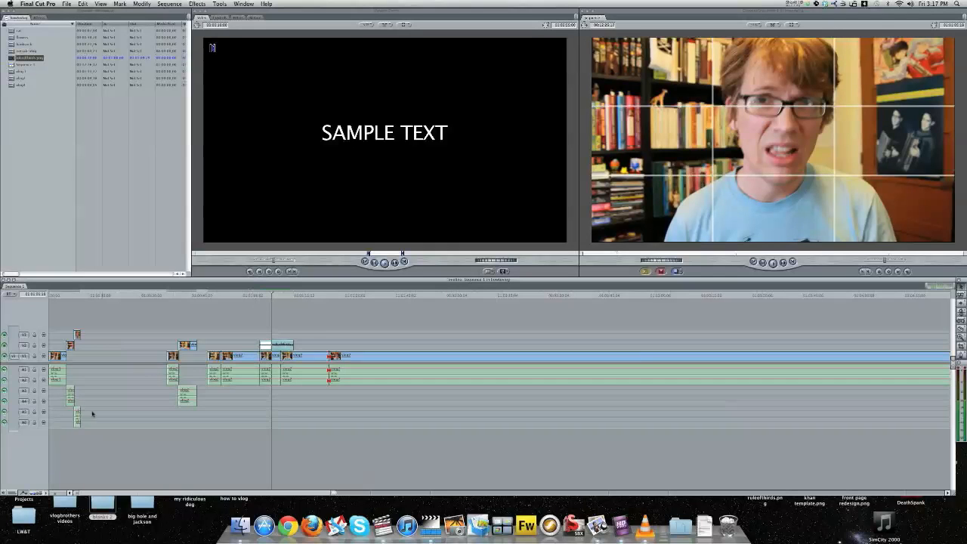
drag(238, 368, 240, 371)
drag(260, 294, 257, 295)
key(space)
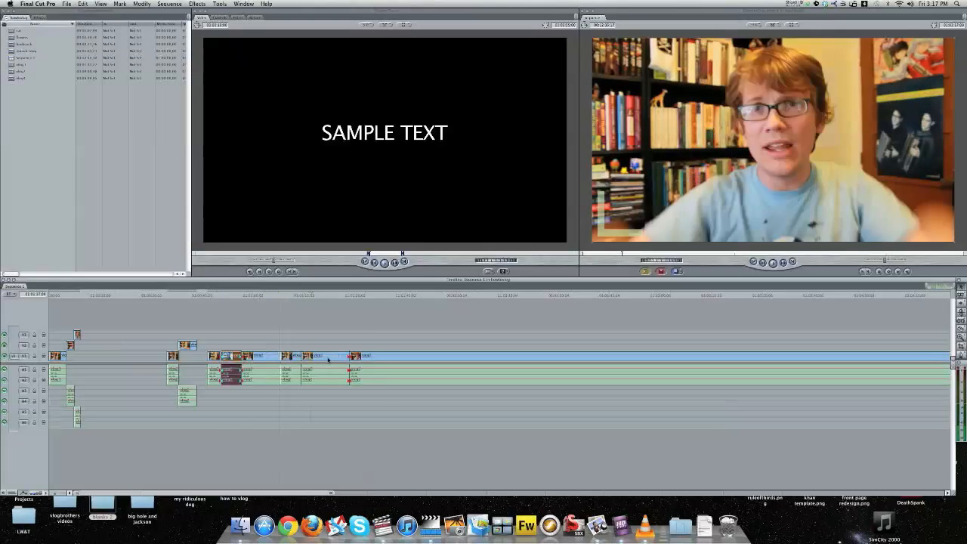
Step: Undo the ripple deletes of the three short pieces while keeping all the cuts in the V1 clip
key(super+z)
key(super+z)
key(super+z)
key(shift+super+z)
Step: Ripple-delete the unwanted V1 piece directly after the last short good take
click(345, 354)
key(Delete)
Step: Try ripple-deleting the piece before the last short take and the first short take, and undo both deletions
click(305, 355)
key(Delete)
click(230, 357)
key(Delete)
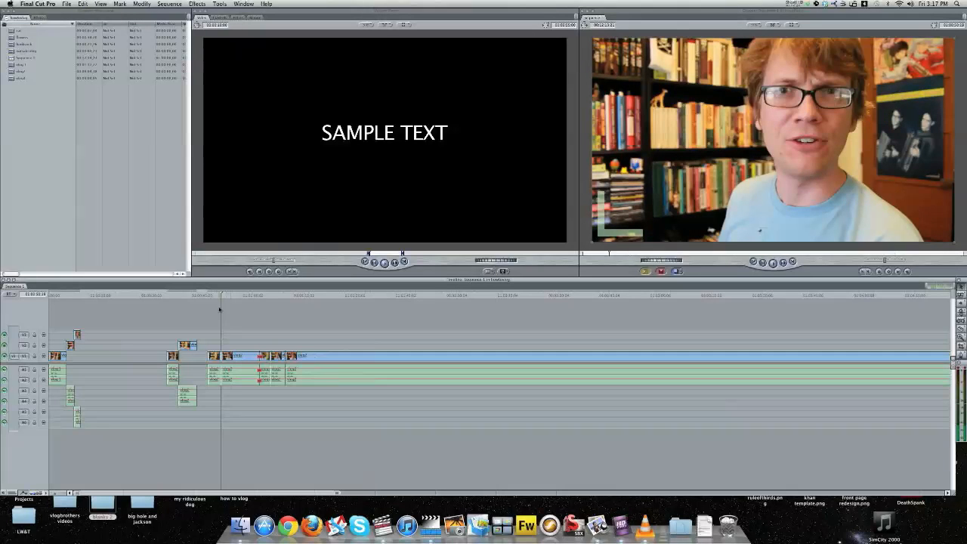
key(super+z)
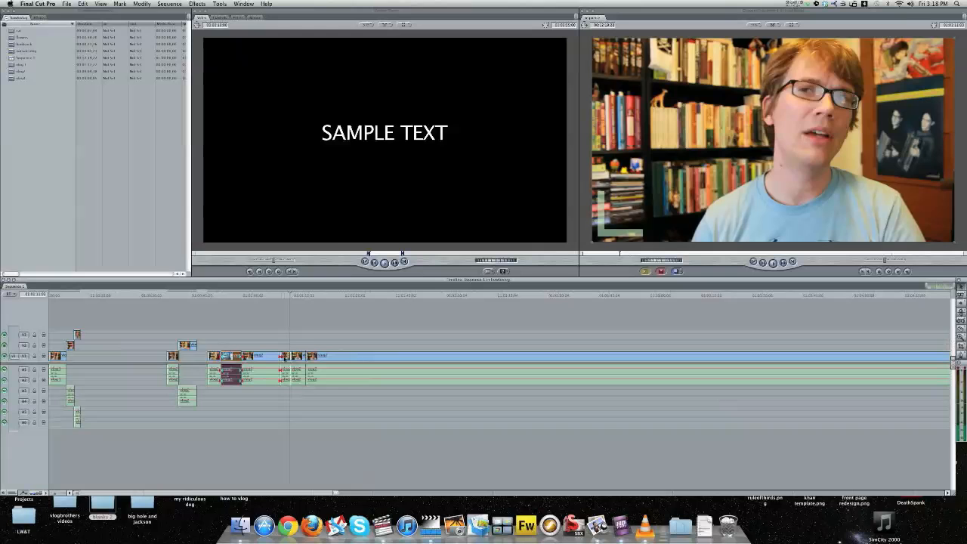
key(super+z)
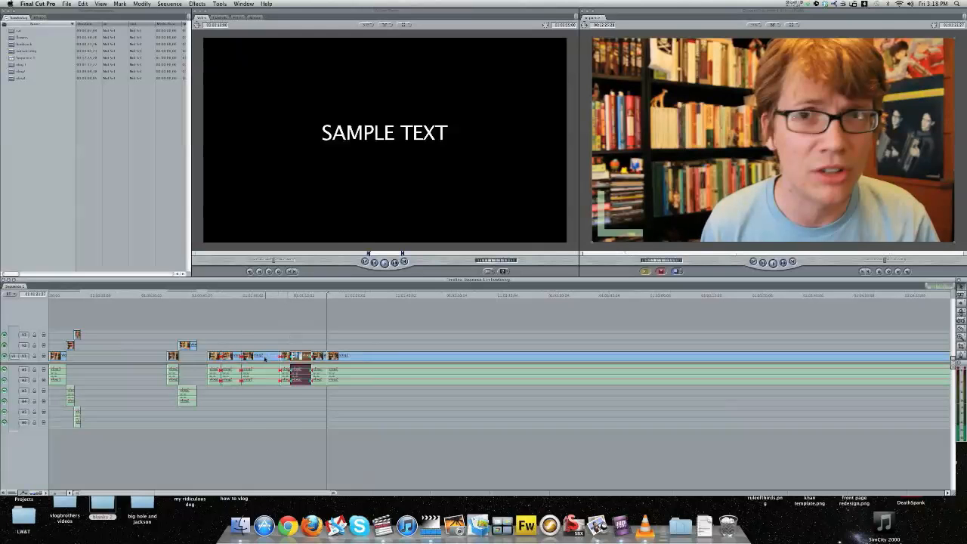
Step: Ripple-delete the three bad V1 pieces that precede the short good takes, working from last to first
key(Delete)
click(264, 359)
key(Delete)
click(216, 357)
key(Delete)
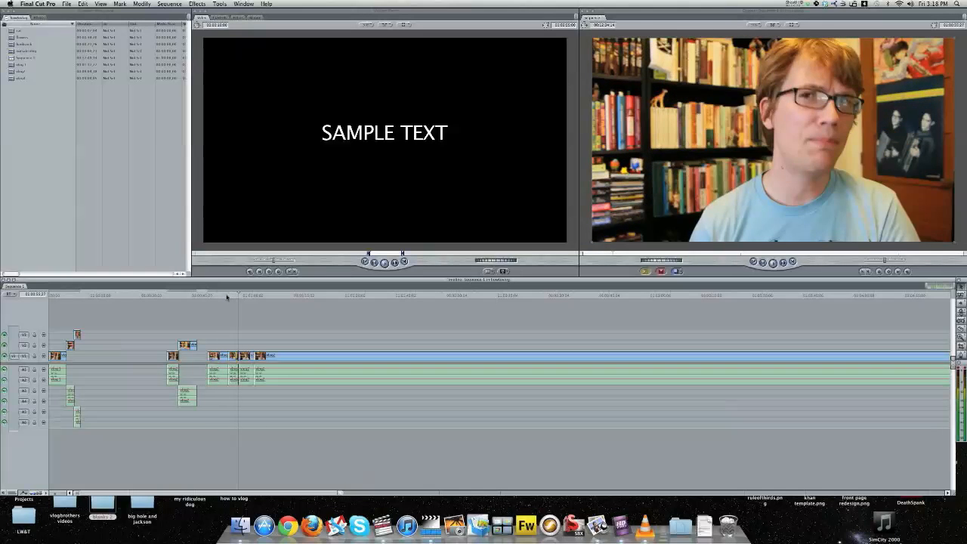
Step: Raise the second of the three short good takes to track V2 and play its join with the following take
drag(252, 338, 316, 402)
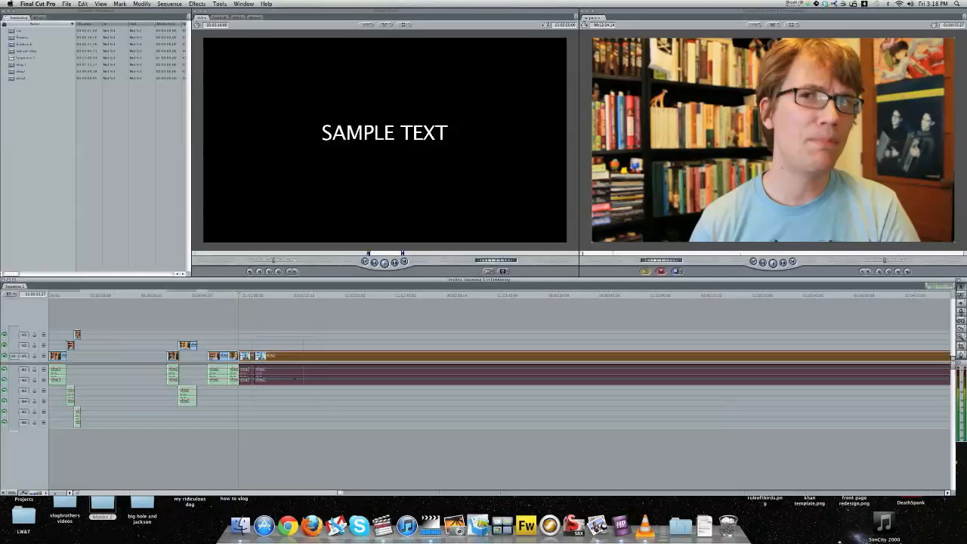
click(260, 346)
drag(234, 356, 236, 345)
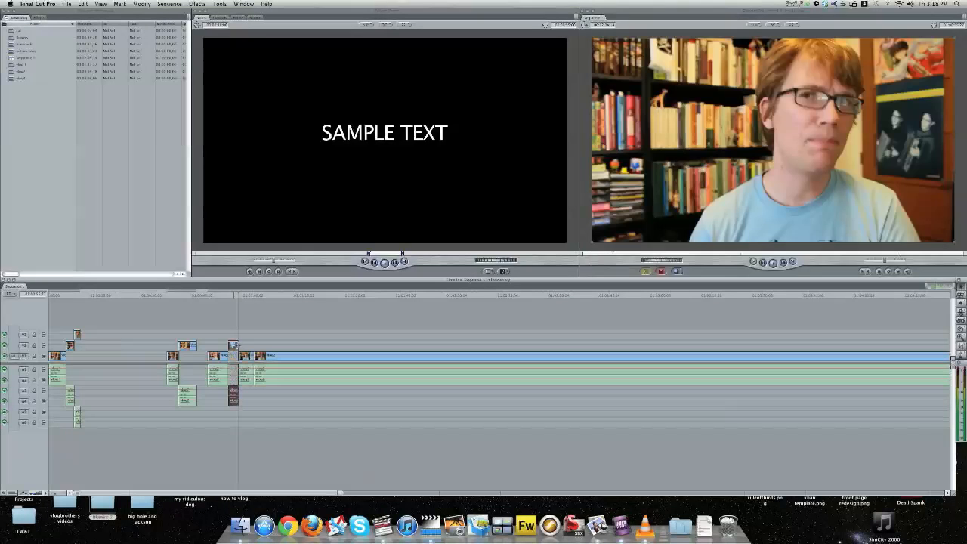
drag(55, 494, 55, 493)
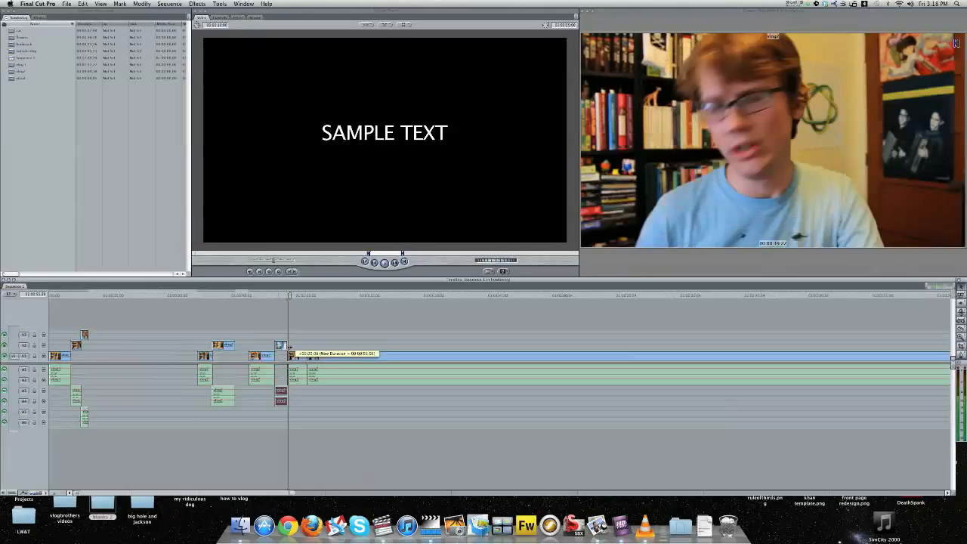
click(285, 296)
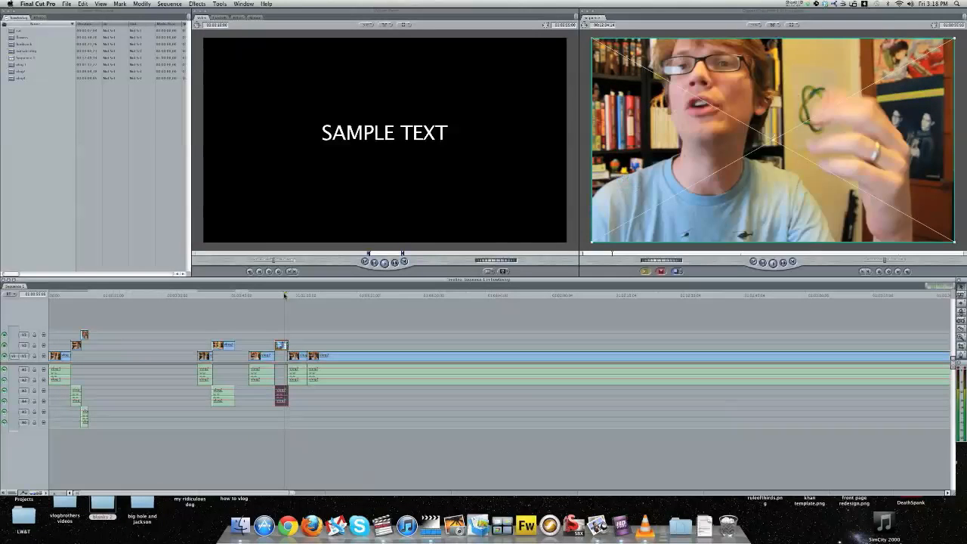
key(space)
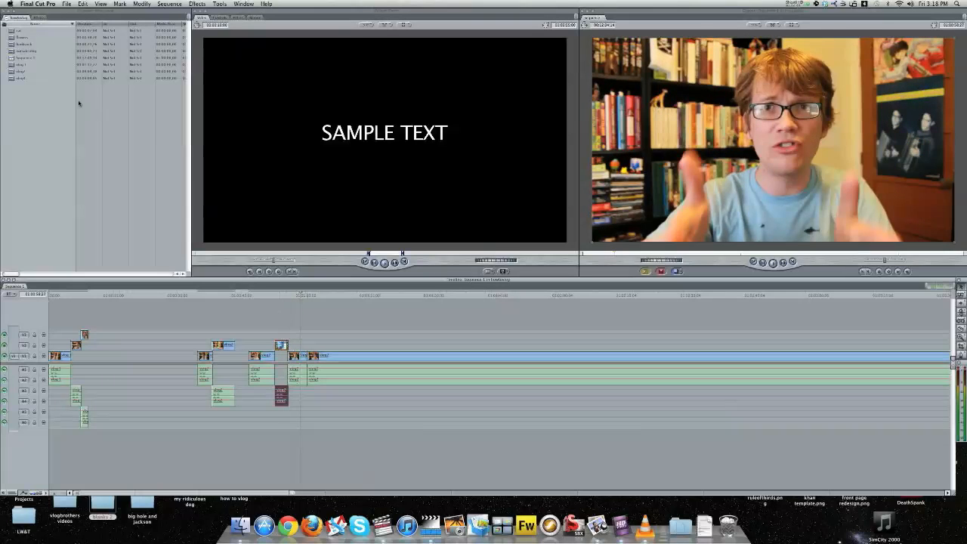
Step: Search for "ruleof" in the file import dialog and import ruleofthirds.png into the project
click(33, 39)
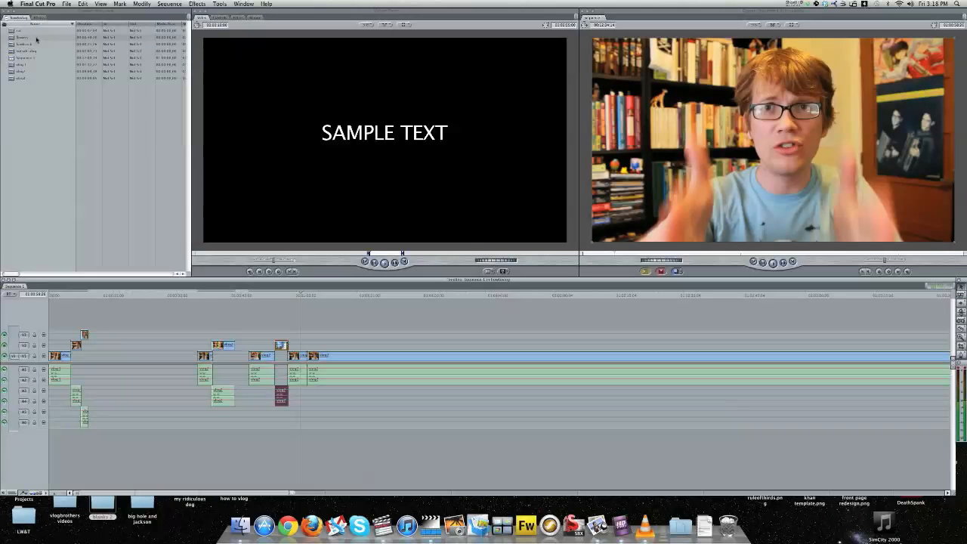
right_click(34, 124)
mouse_move(75, 123)
click(124, 123)
click(646, 71)
text(ruleof)
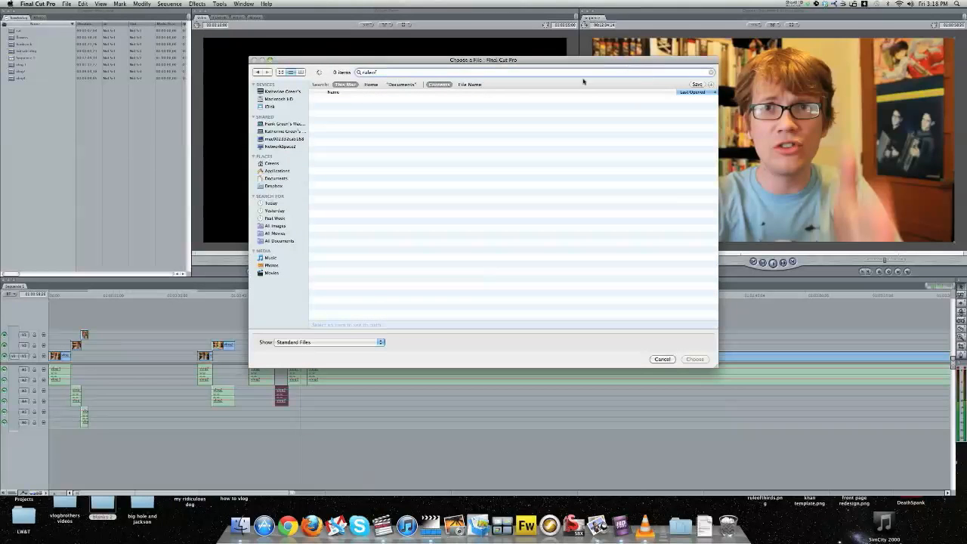
double_click(331, 100)
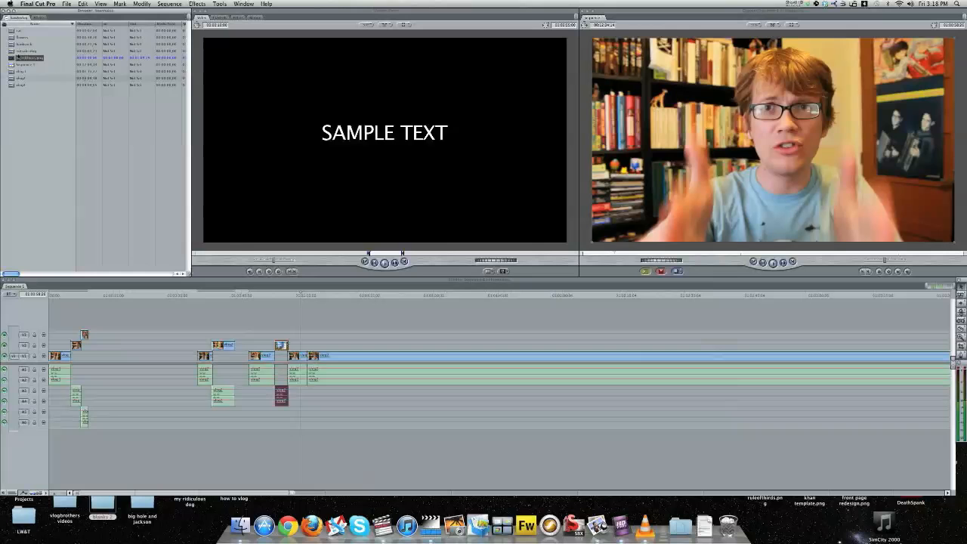
Step: Place ruleofthirds.png on track V2 at the playhead, above the third short take, and play that section
drag(21, 58, 303, 344)
click(300, 296)
key(space)
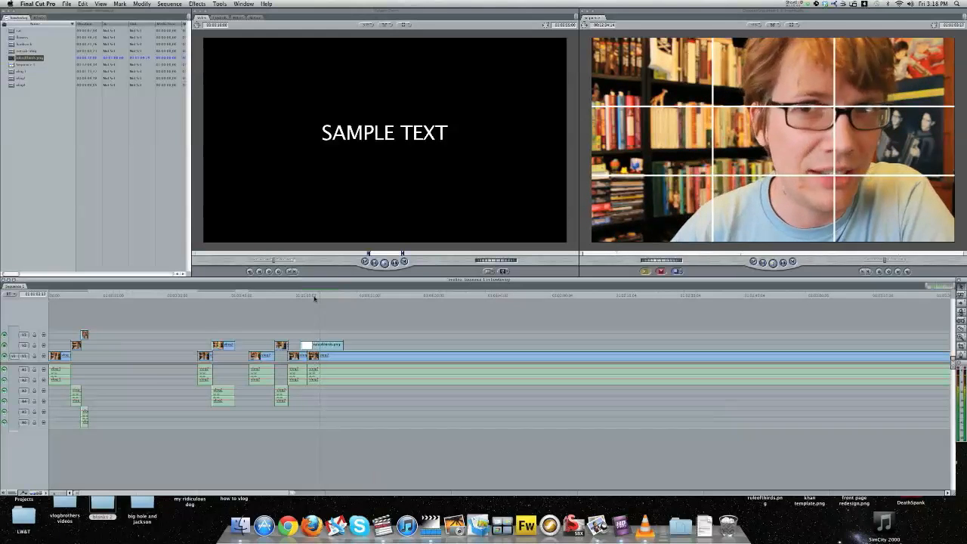
Step: Blade the long V1 clip at the start and end of the next good take and ripple-delete the bad footage before it
click(355, 296)
mouse_move(356, 295)
mouse_down()
mouse_move(373, 296)
mouse_move(364, 295)
mouse_up()
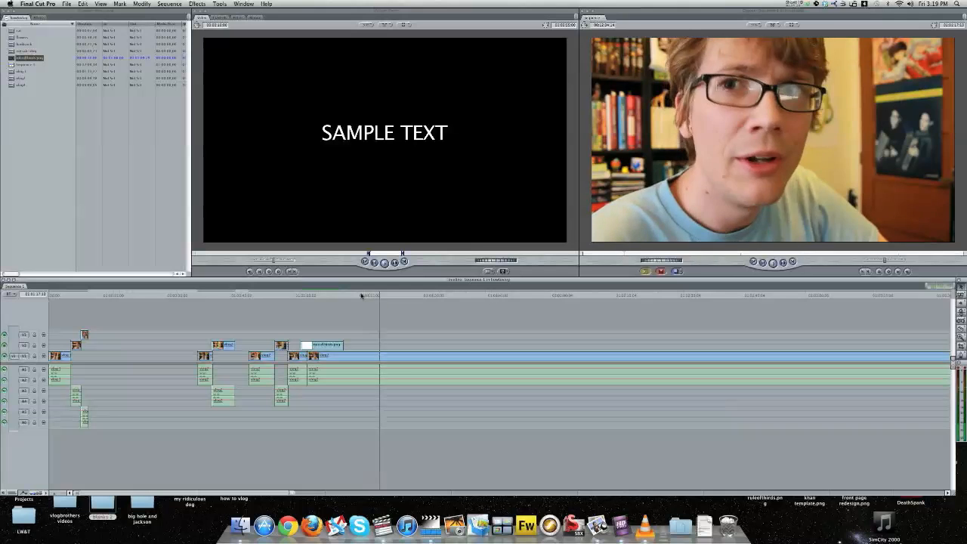
click(401, 296)
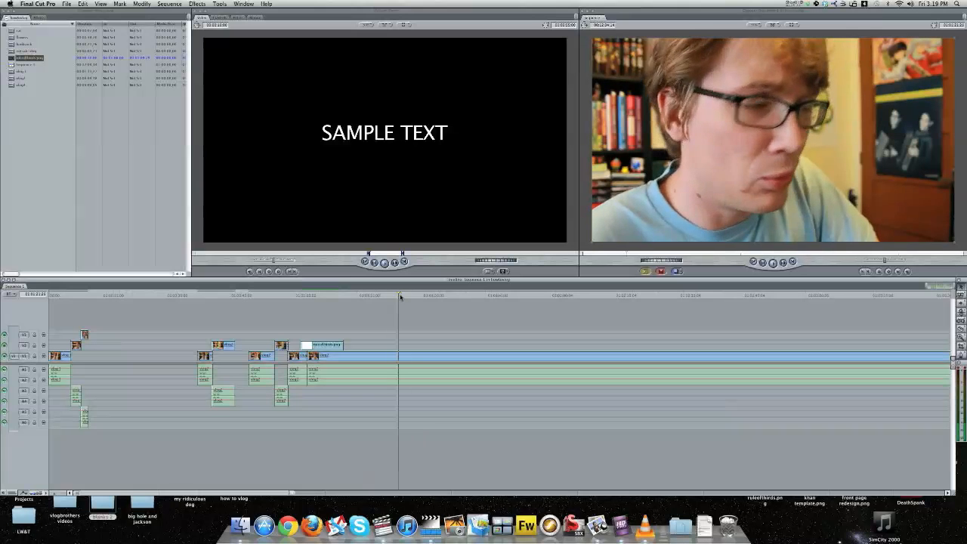
click(399, 357)
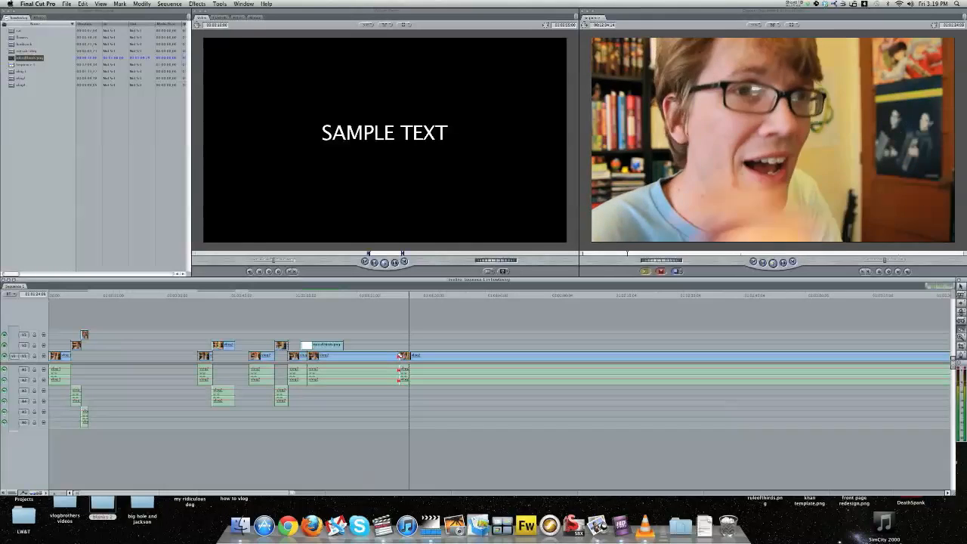
click(419, 356)
key(a)
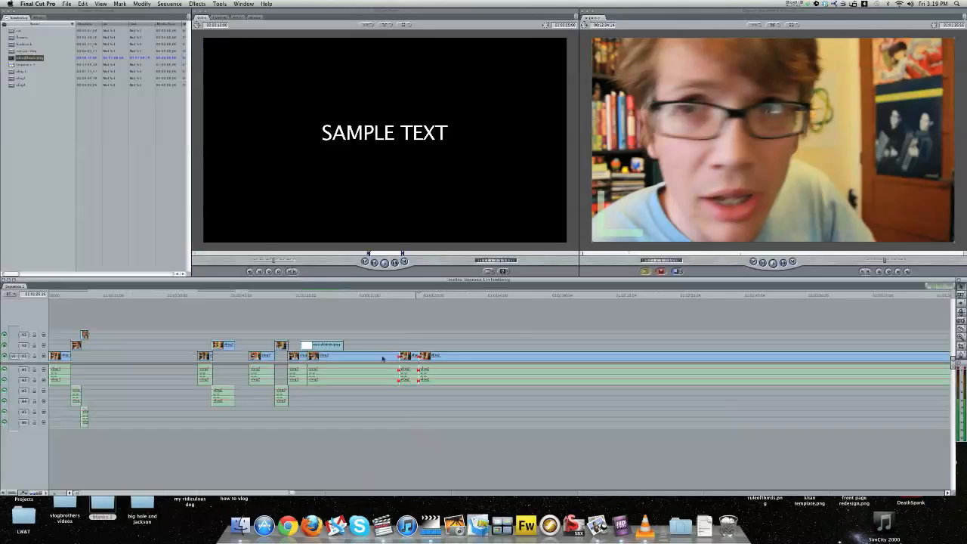
click(383, 359)
key(shift+Delete)
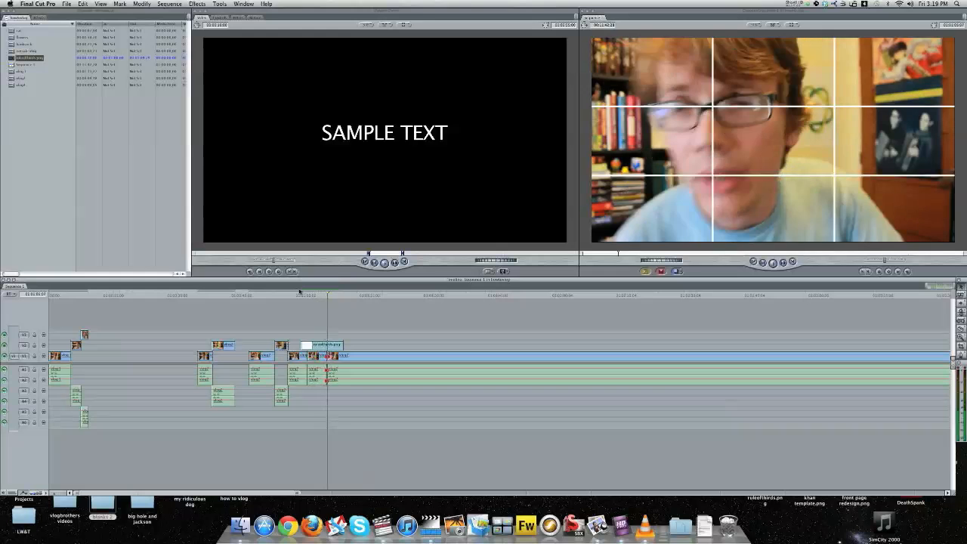
Step: Play the footage after the rule-of-thirds overlay and blade the long V1 clip wherever a good take starts or ends
drag(342, 297, 359, 297)
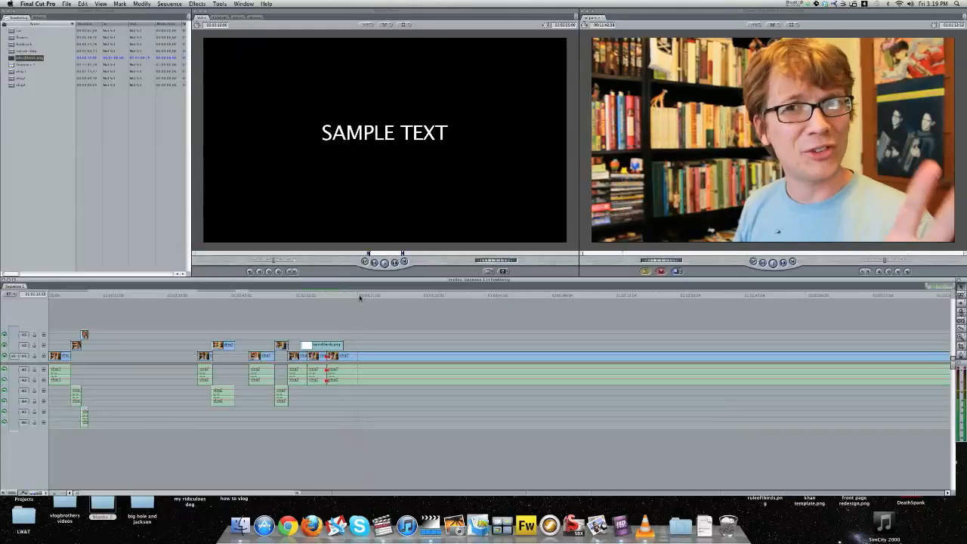
key(space)
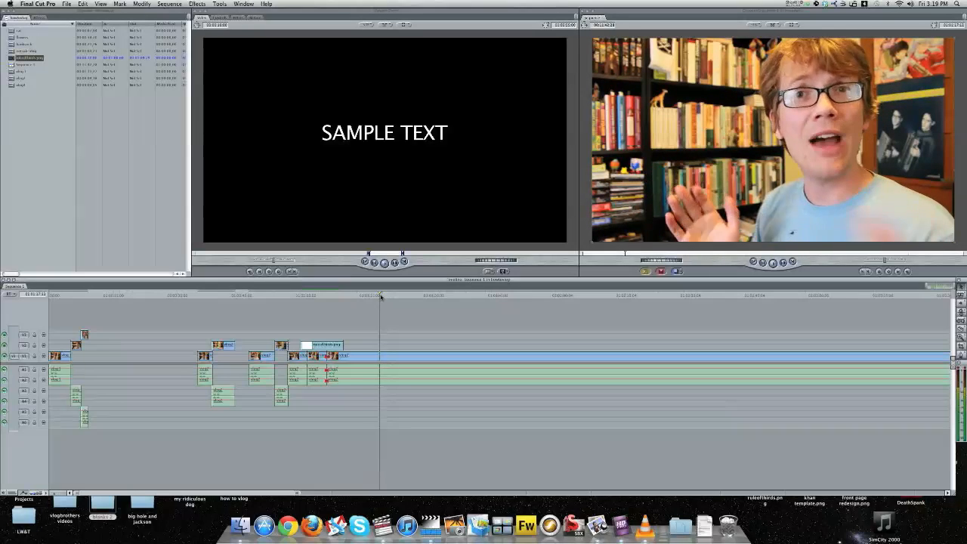
click(380, 356)
key(space)
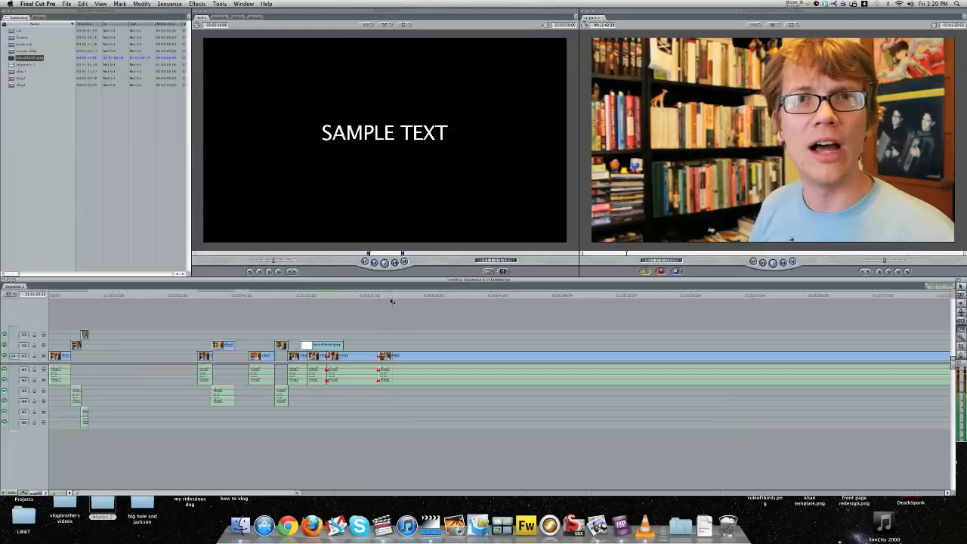
key(space)
click(394, 356)
drag(395, 295, 400, 296)
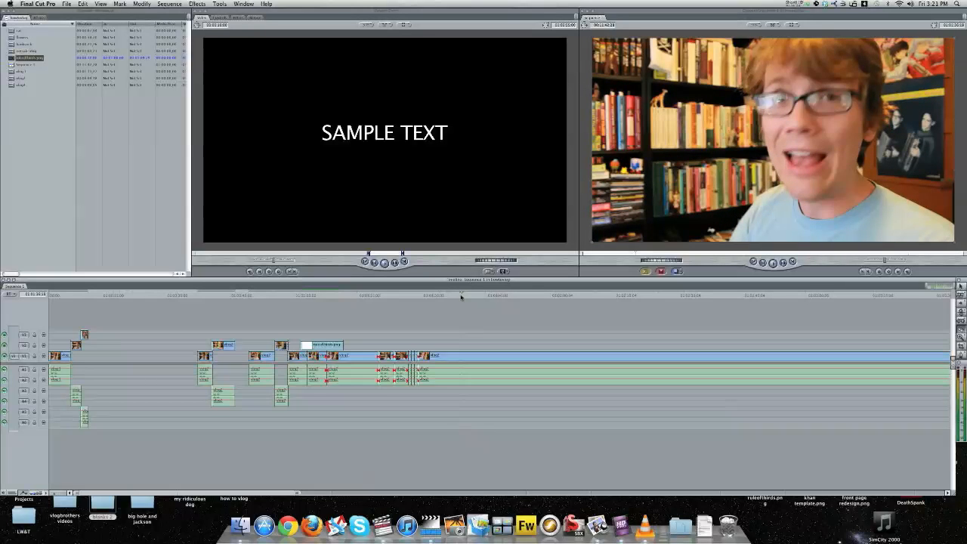
click(460, 356)
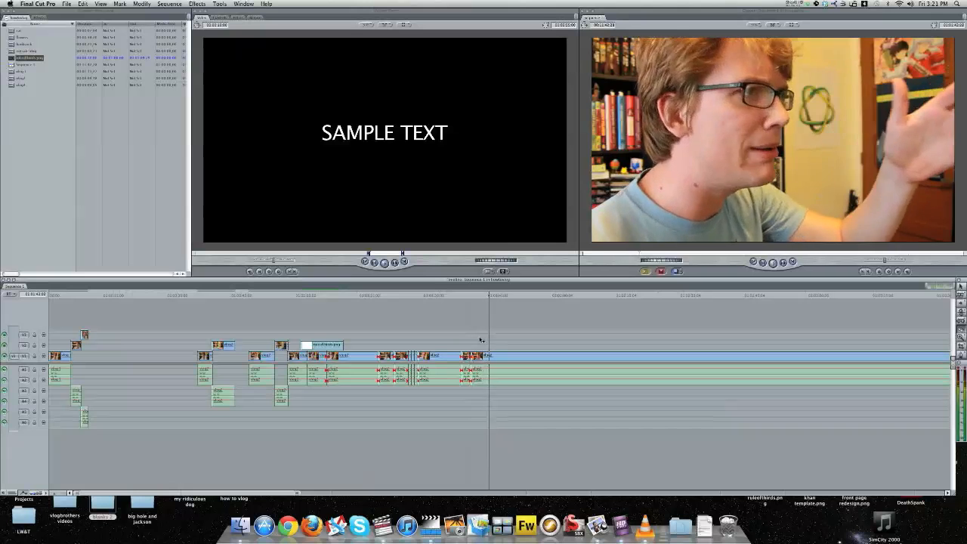
Step: Review the uncut footage after the last blade cuts and cut the V1 clip around the following good take
click(496, 294)
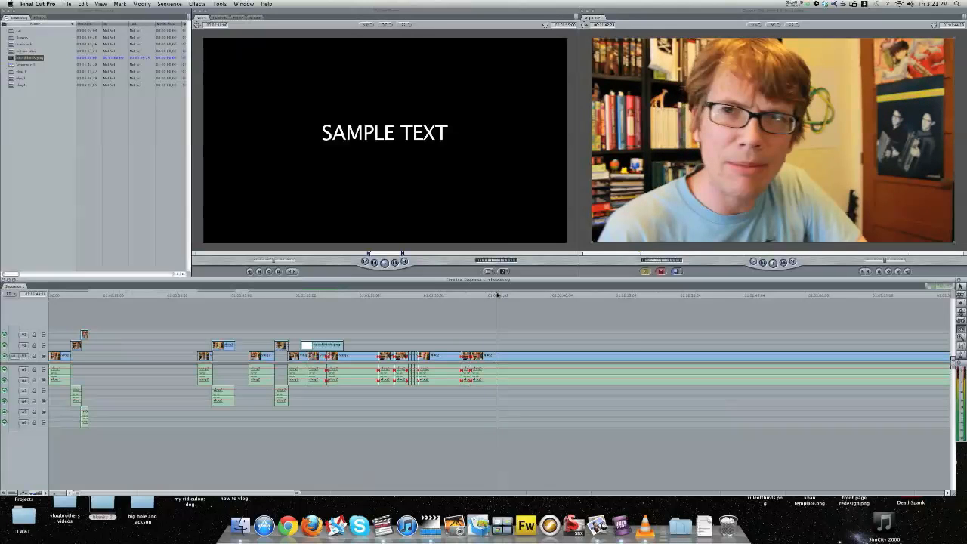
key(space)
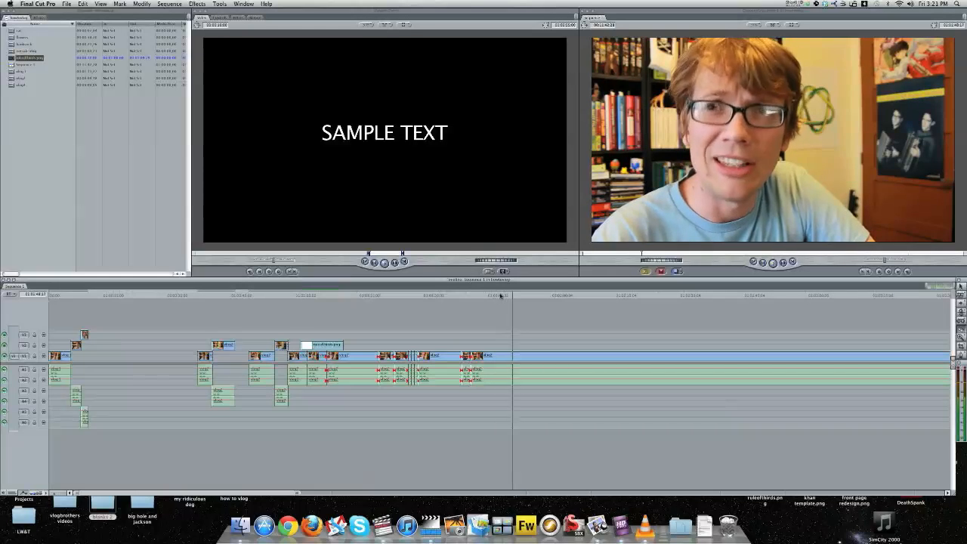
click(502, 294)
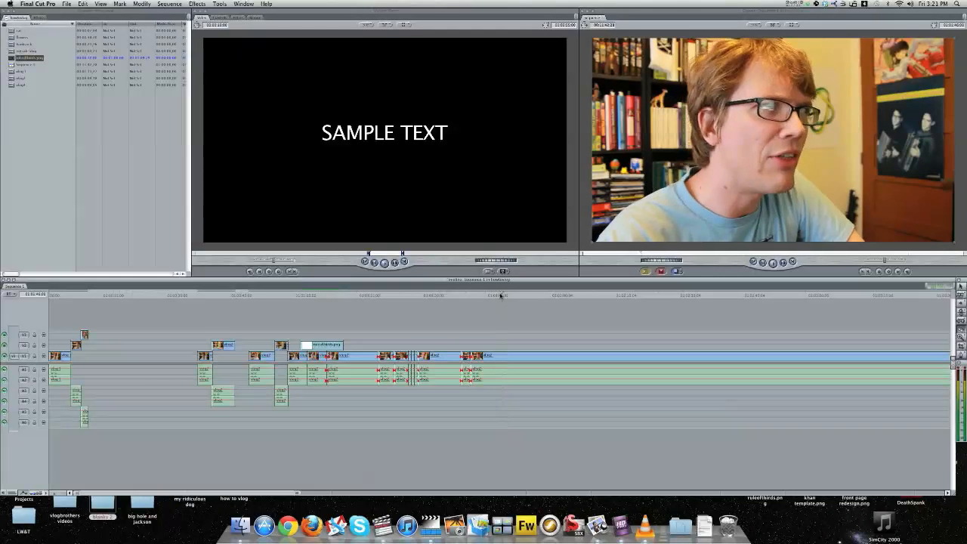
drag(503, 295, 500, 296)
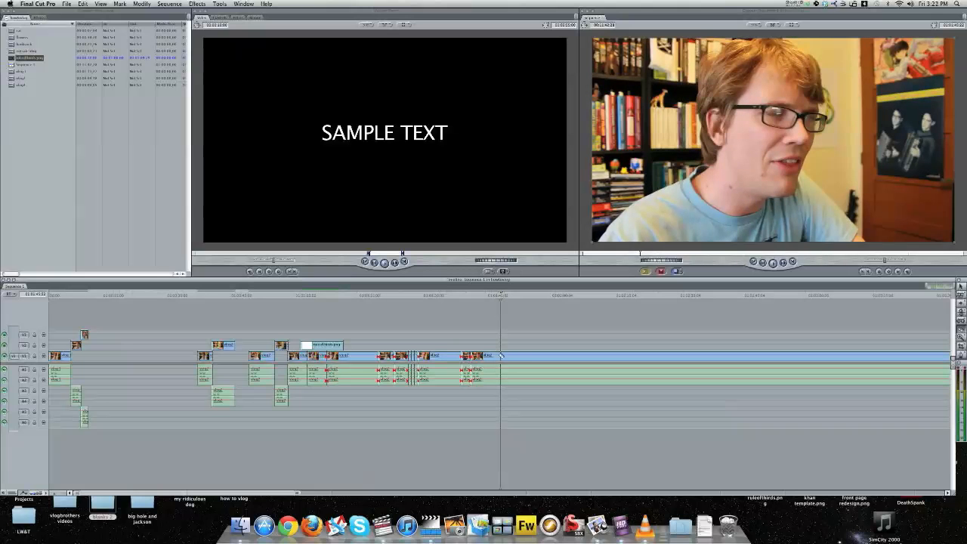
key(space)
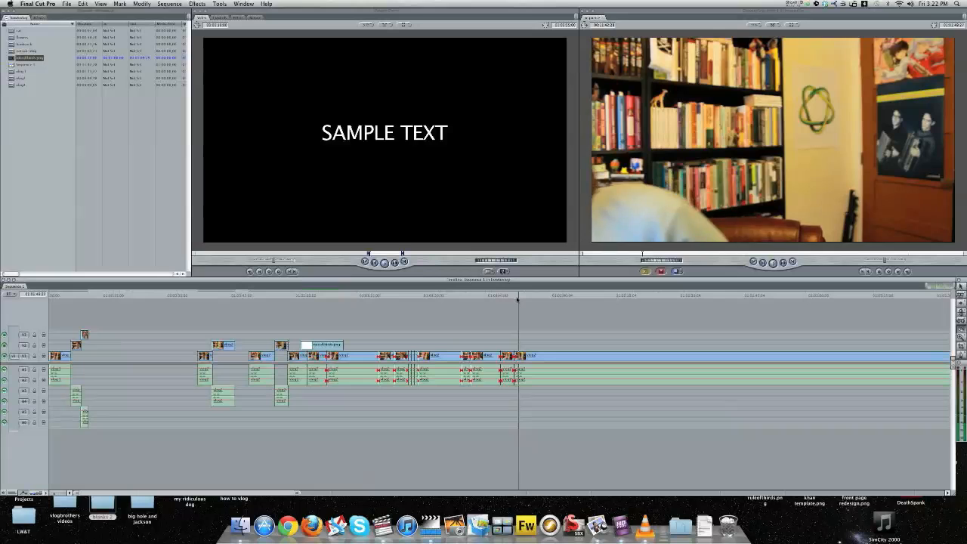
click(513, 295)
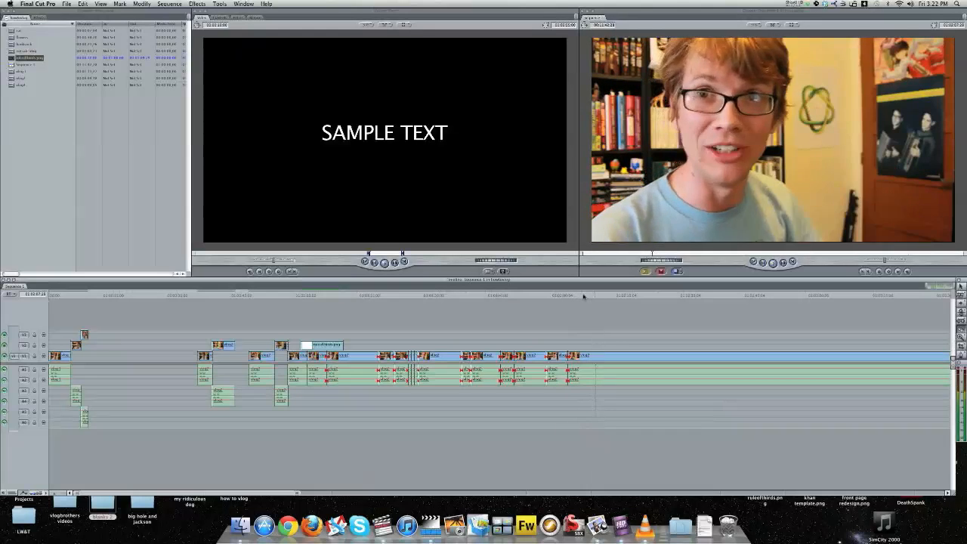
Step: Blade the V1 clip at the start of the last good take and play on to find its end
click(584, 296)
drag(585, 296, 584, 302)
click(583, 355)
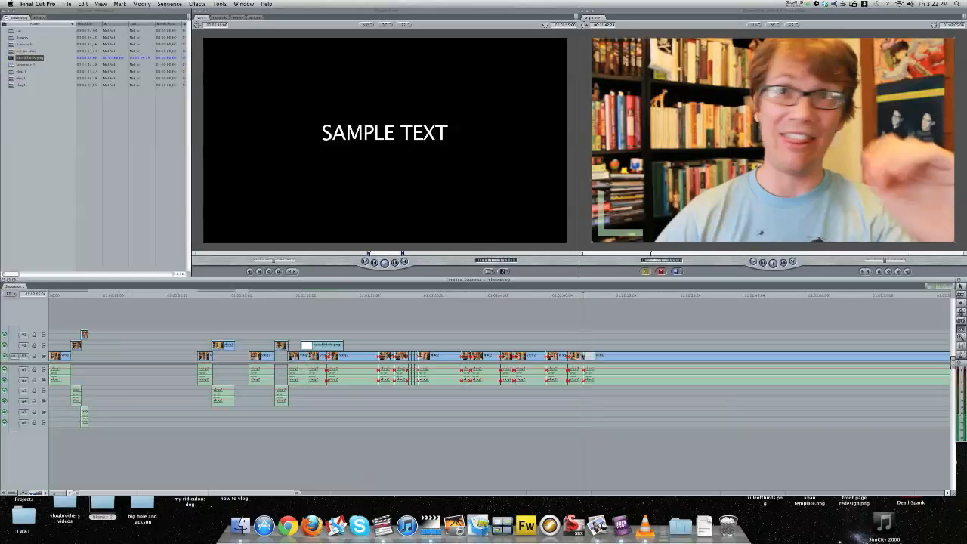
key(space)
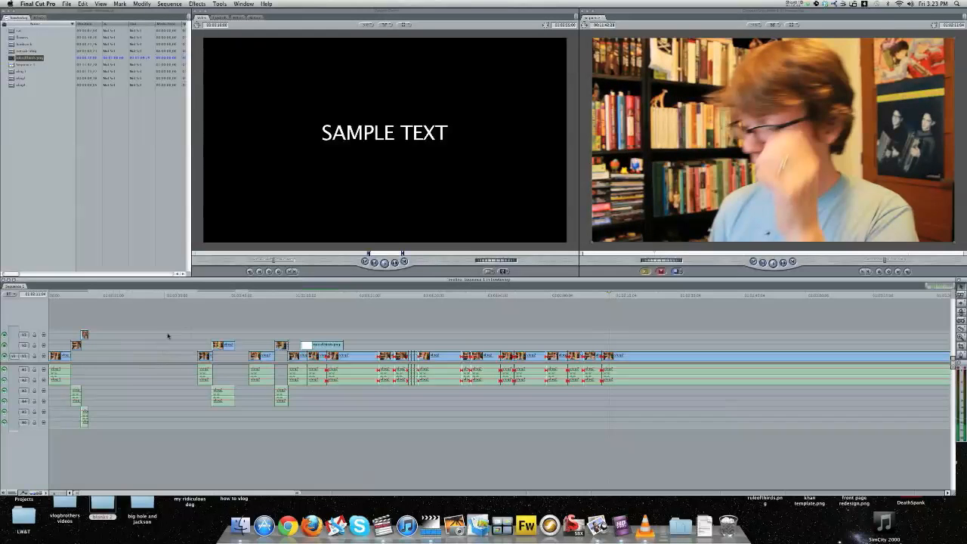
Step: Move the V1 and V2 takes after the first gap, with their audio, back against the end of the V3 take
drag(161, 329, 224, 401)
drag(198, 355, 141, 363)
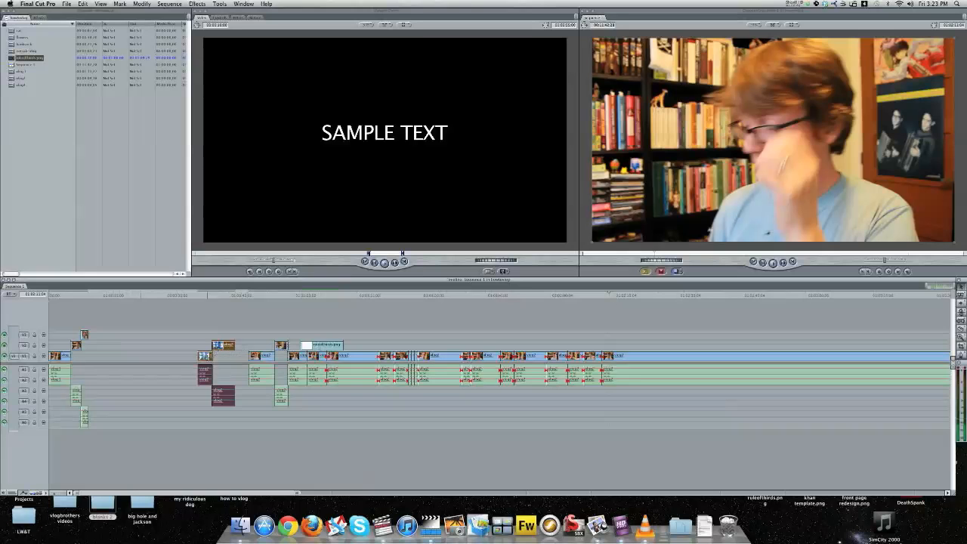
drag(206, 356, 202, 358)
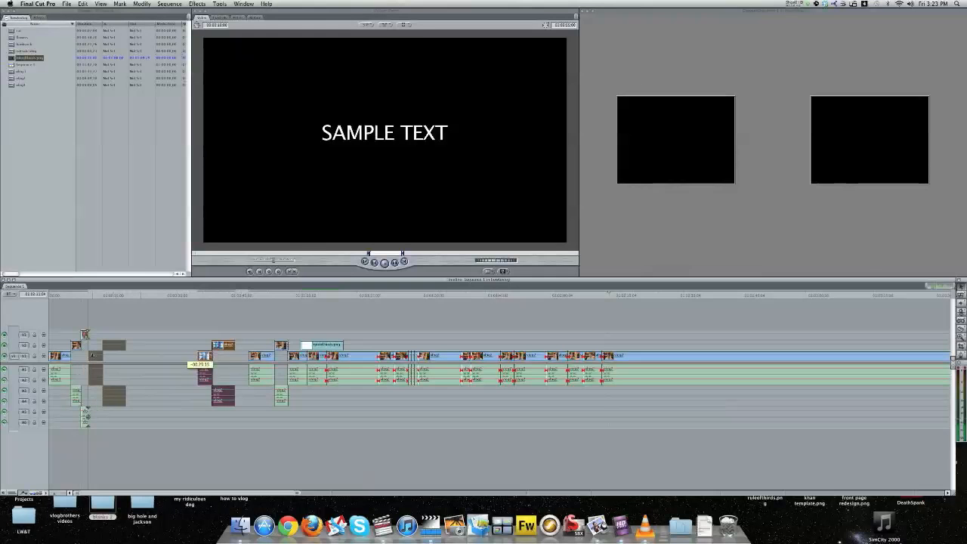
drag(93, 355, 93, 357)
Step: Fine-tune the position of the moved takes against the V3 take and play through the join
click(86, 295)
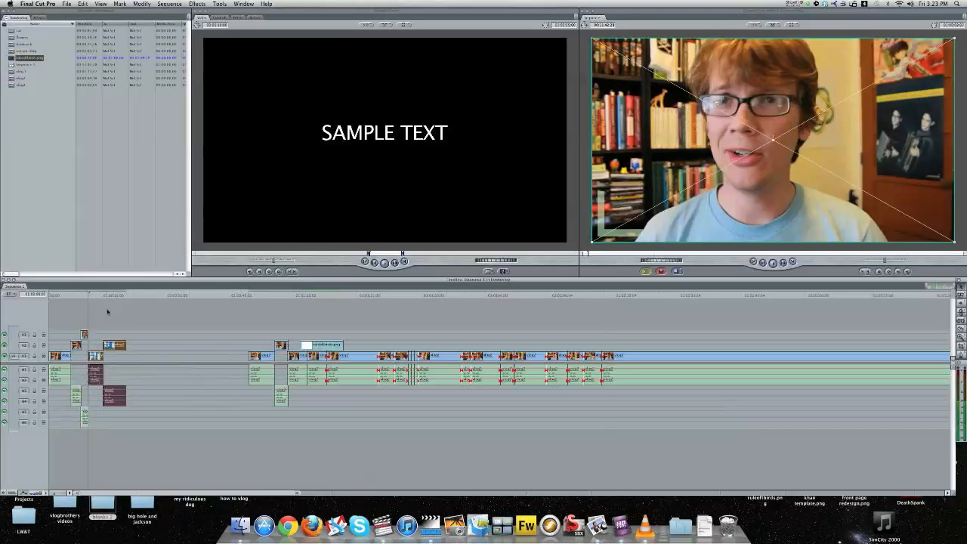
key(space)
drag(92, 357, 92, 357)
click(82, 295)
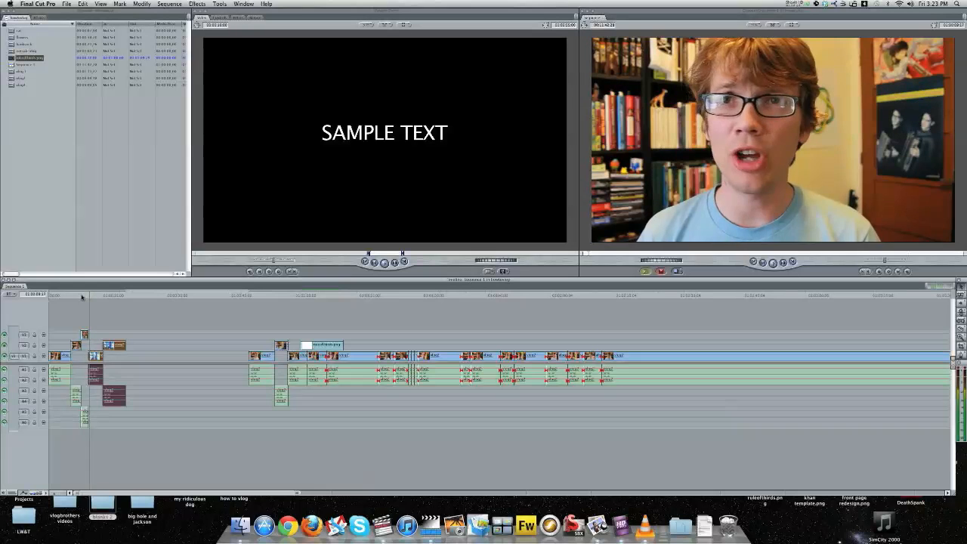
key(space)
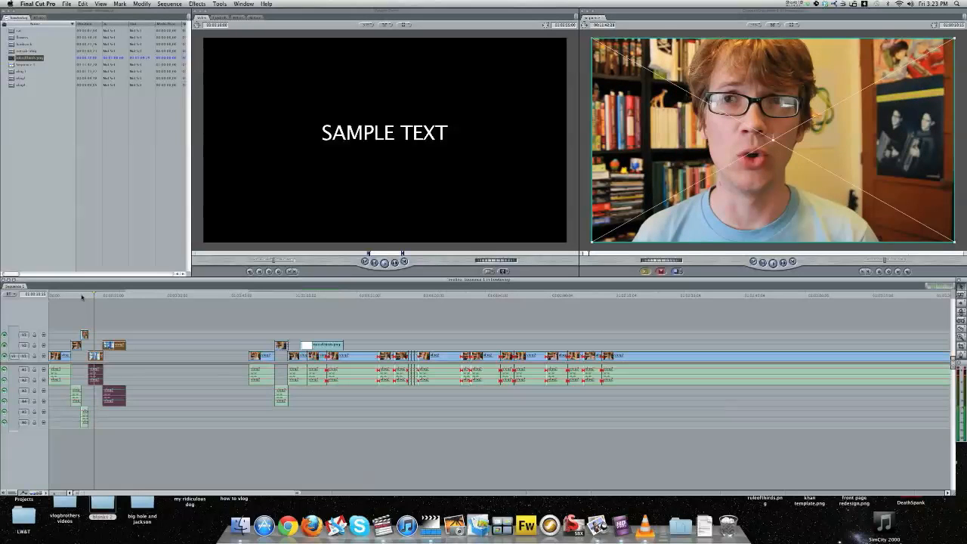
key(space)
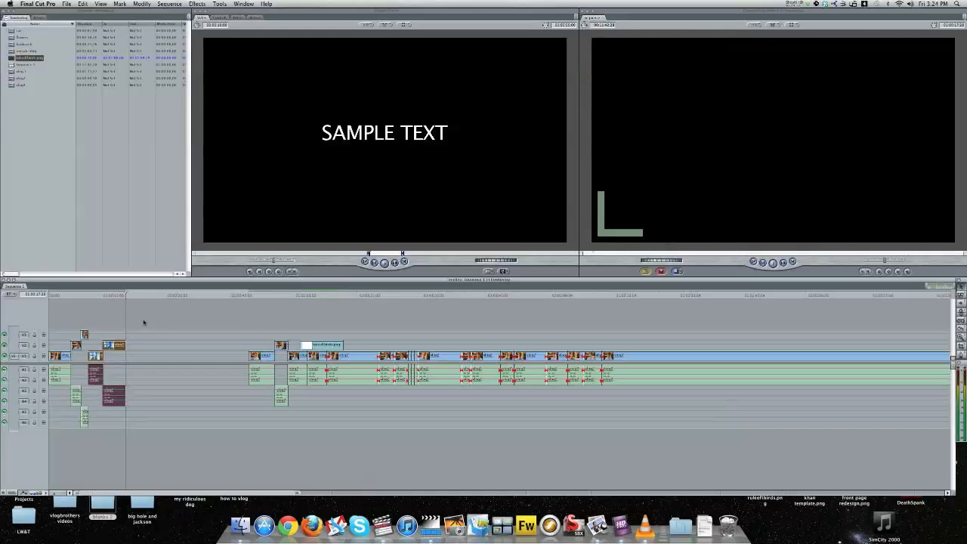
Step: Close the gap after the moved takes and place the playhead on the last frames of the V2 take
click(145, 299)
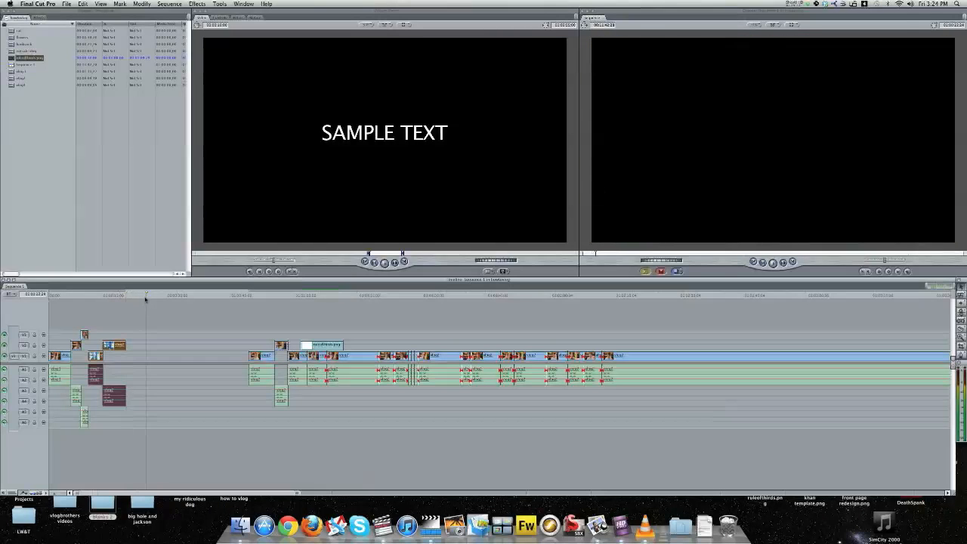
key(ctrl+g)
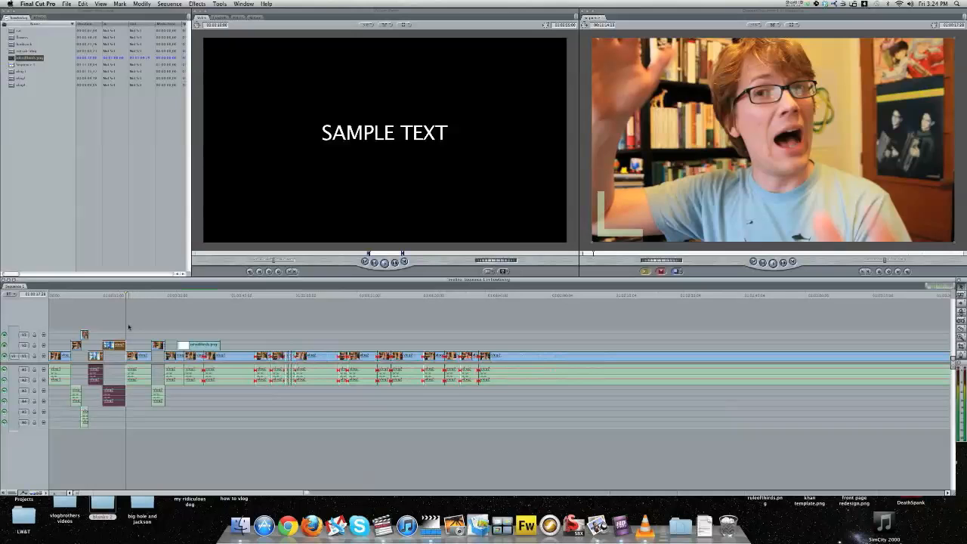
key(Left)
key(Left)
key(Left)
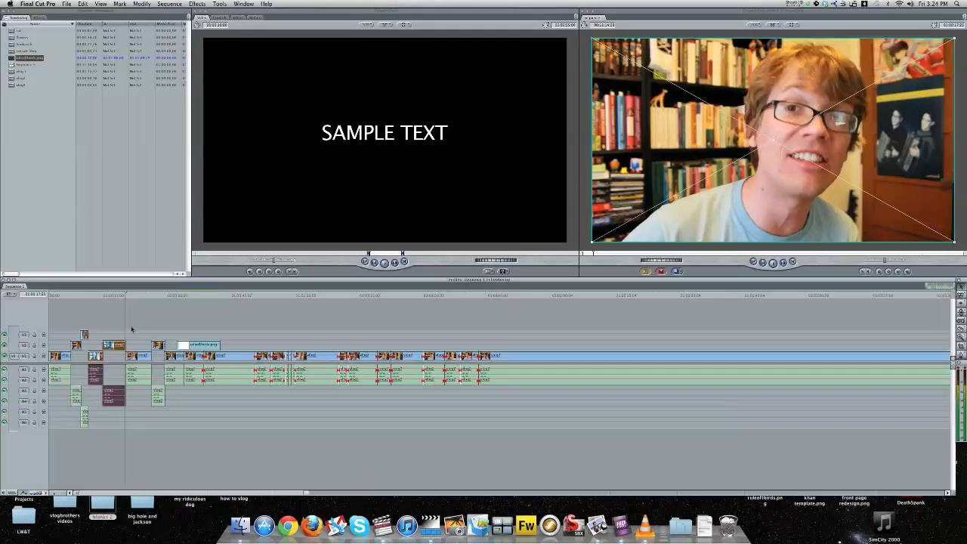
Step: Select the cut clips that follow the V2 take, shift them slightly earlier to overlap it and play the join
drag(133, 328, 464, 441)
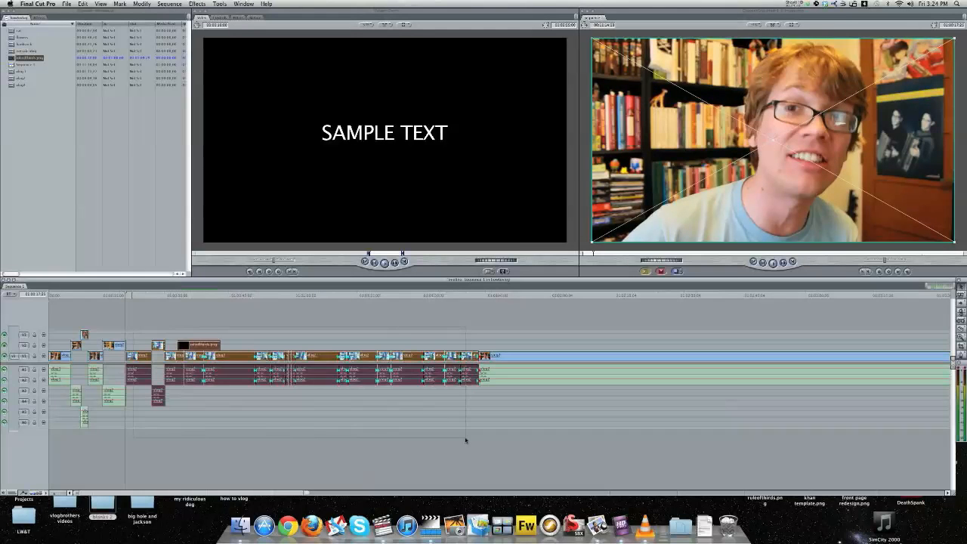
drag(142, 357, 140, 357)
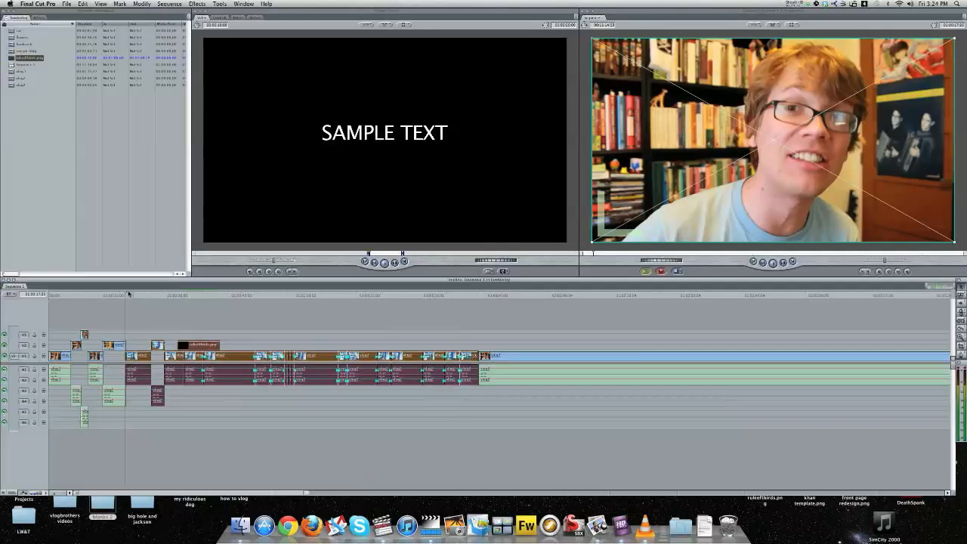
click(120, 295)
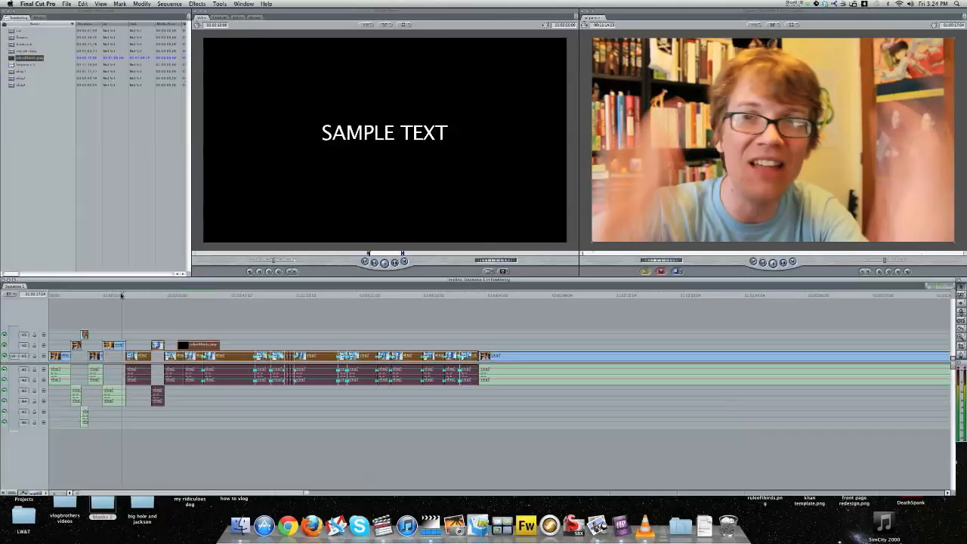
key(space)
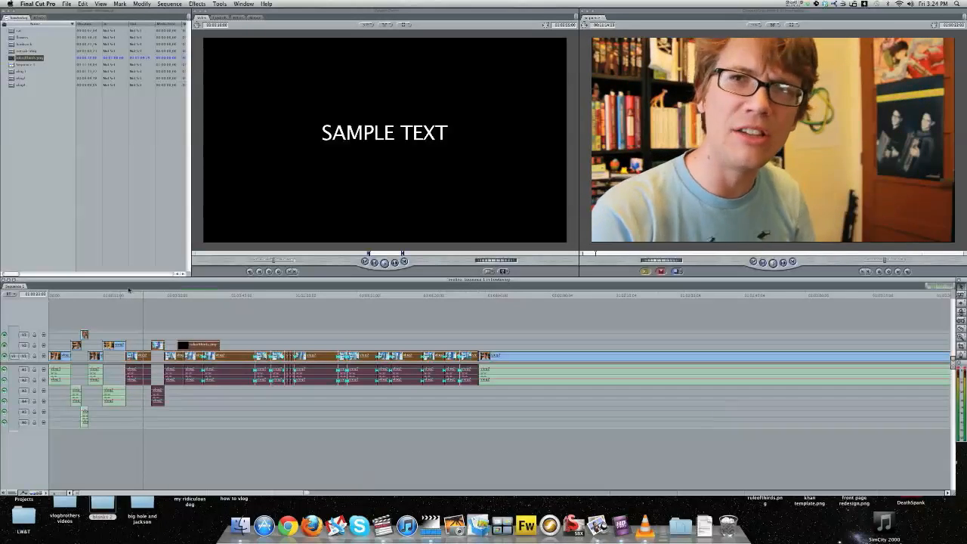
Step: Ripple-delete the bad pieces between the good V1 takes one by one from the overlay onward, and play the section under the overlay
click(243, 326)
click(232, 358)
key(shift+Delete)
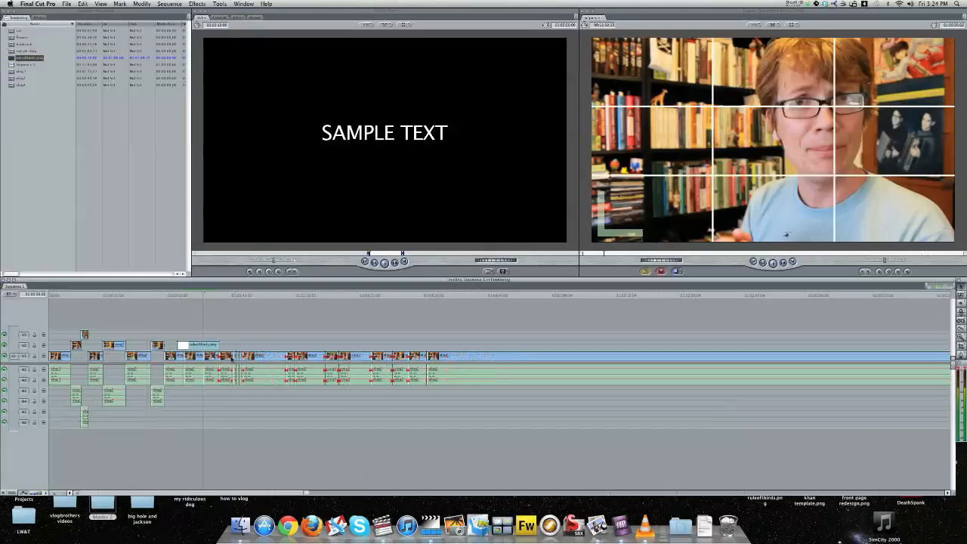
key(shift+Delete)
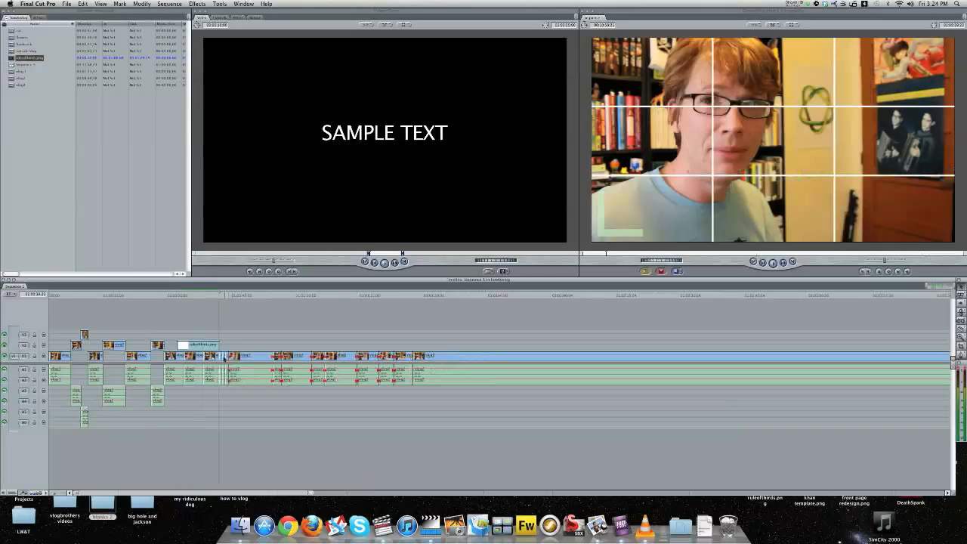
click(224, 359)
key(shift+Delete)
click(241, 358)
key(shift+Delete)
click(246, 357)
key(shift+Delete)
click(257, 358)
key(shift+Delete)
click(279, 359)
key(shift+Delete)
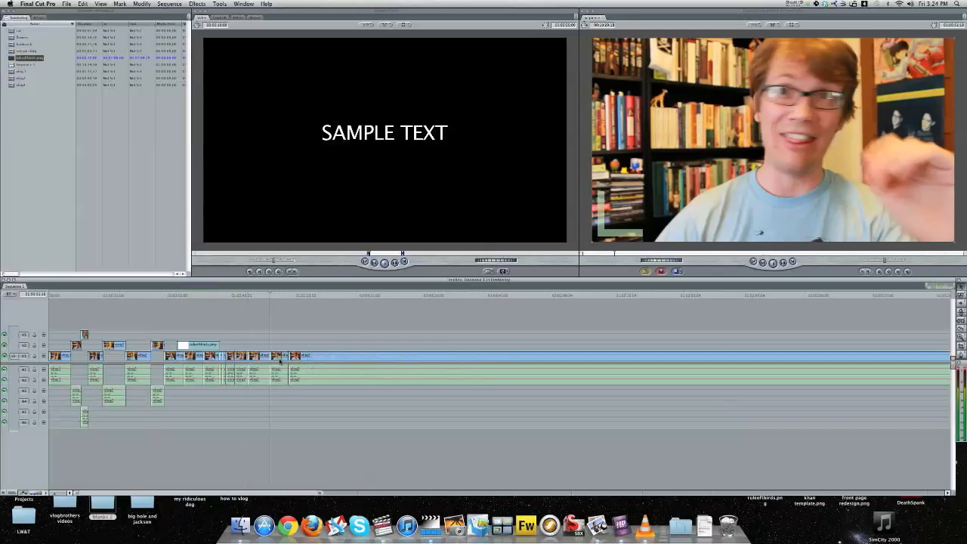
click(204, 296)
key(space)
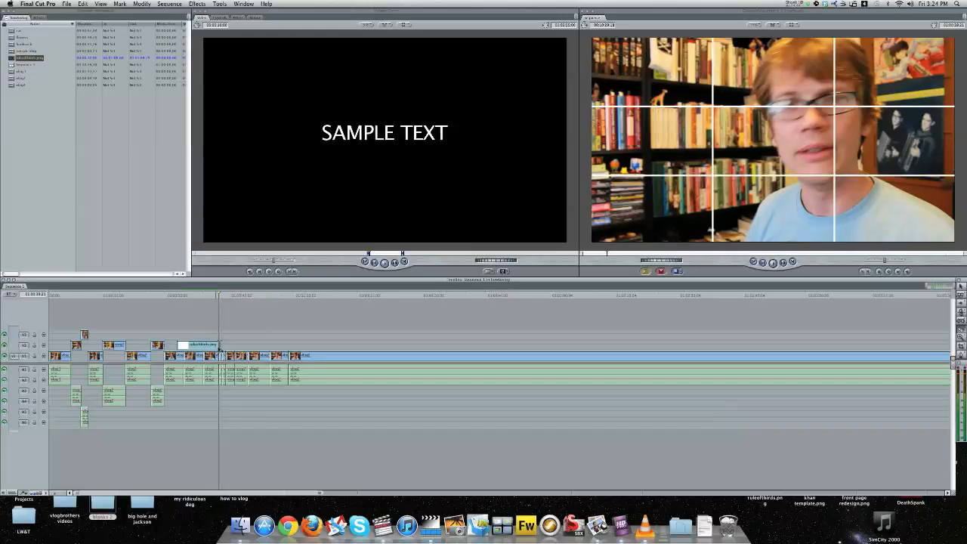
Step: Trim the end of the rule-of-thirds overlay to the cut beneath it and play the section from before the overlay
click(216, 297)
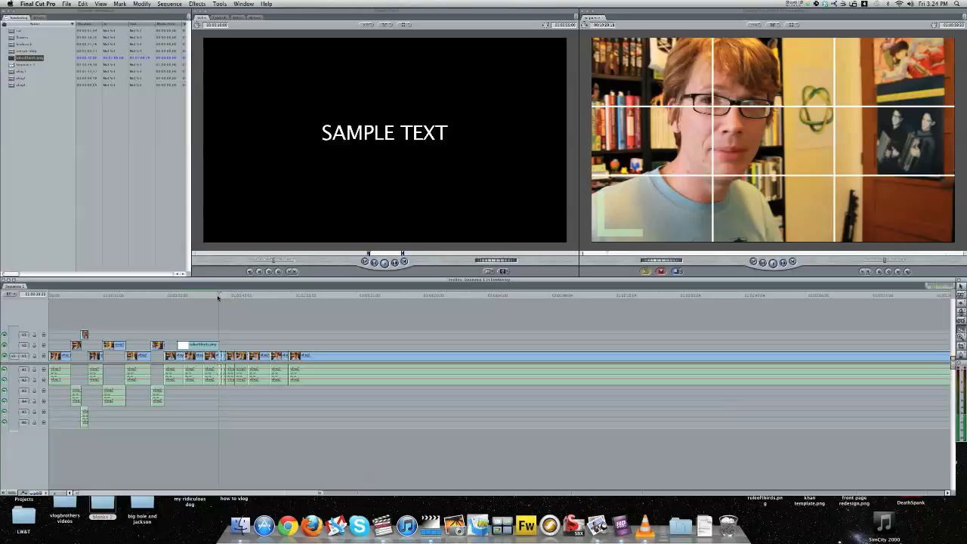
click(218, 347)
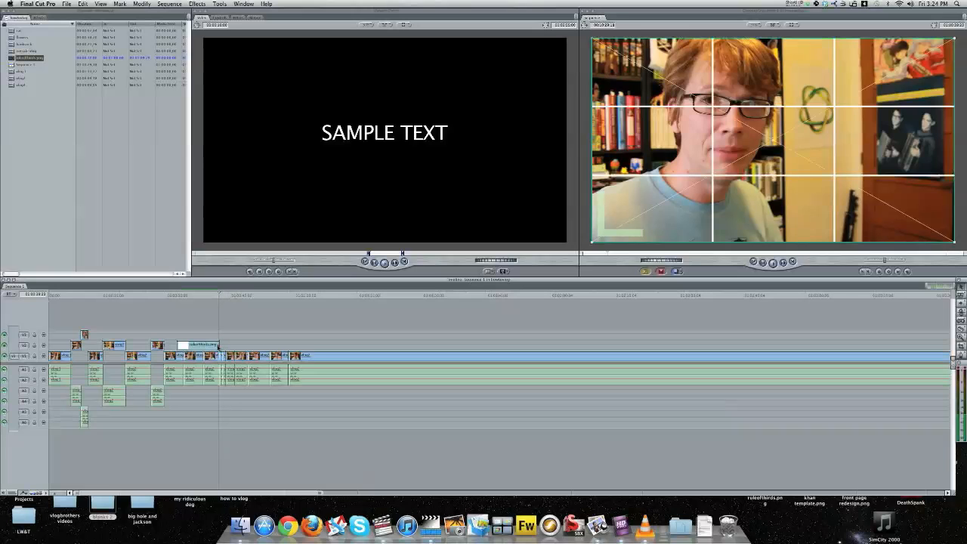
key(Delete)
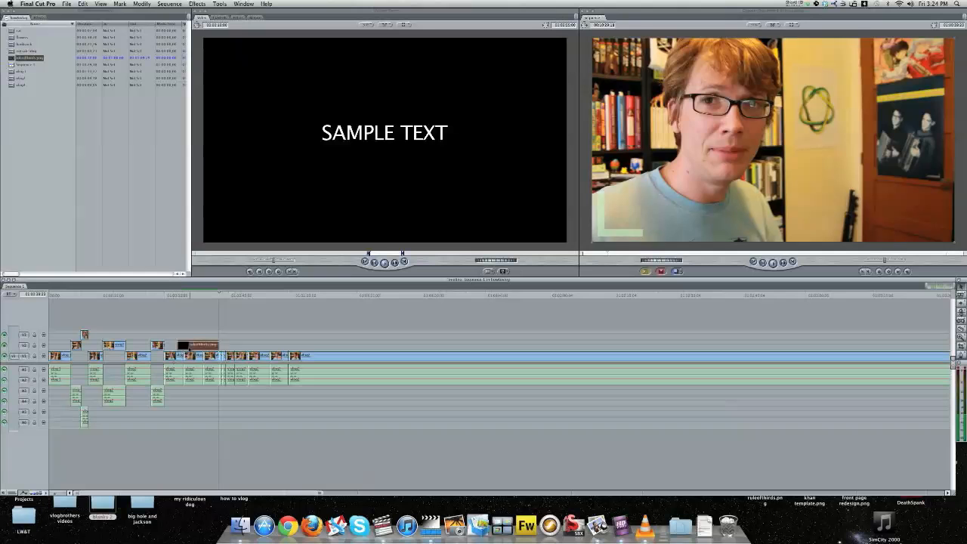
click(208, 297)
click(171, 294)
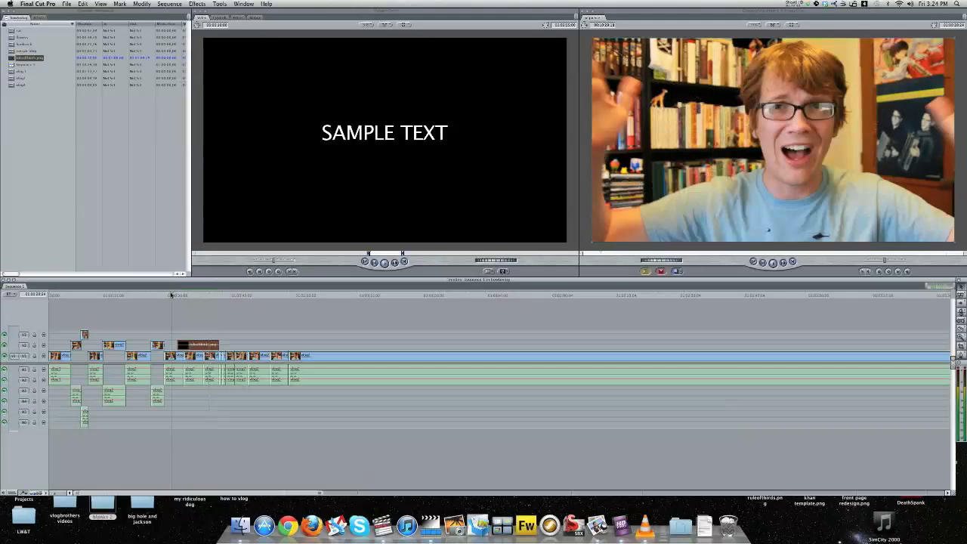
key(space)
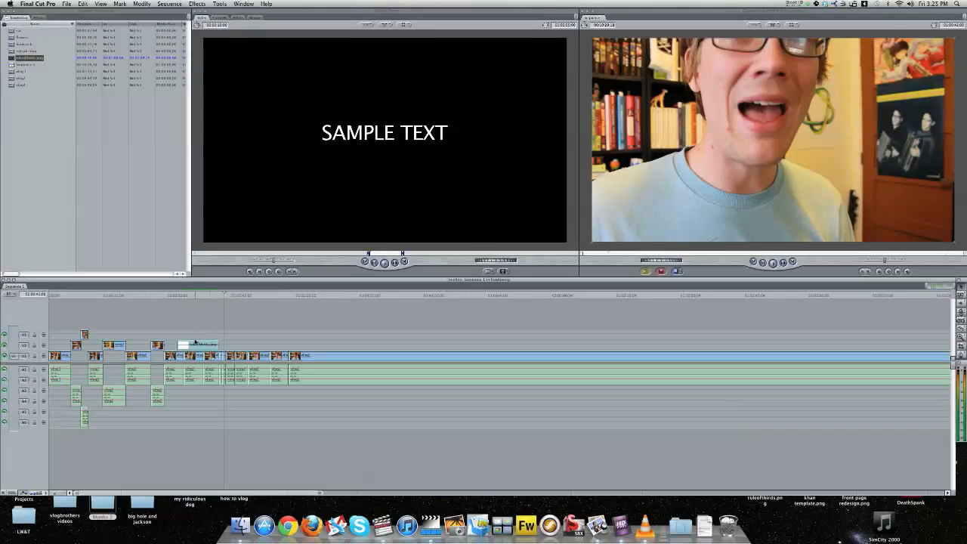
Step: Move the rule-of-thirds overlay up to V4 and raise the short V1 take after it to V2, overlapping the preceding take
drag(197, 345, 194, 326)
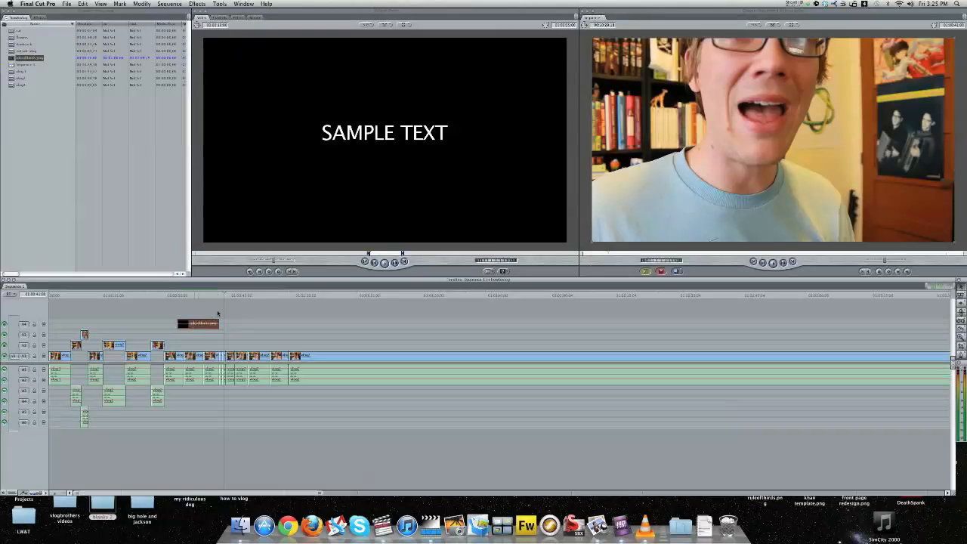
drag(228, 297, 216, 298)
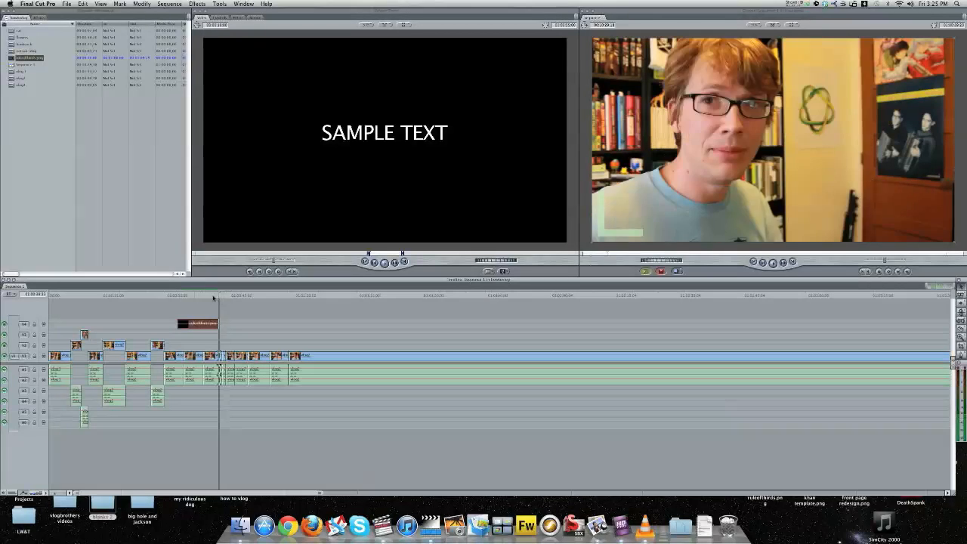
key(Left)
key(Left)
key(Left)
key(Left)
drag(219, 355, 219, 349)
Step: Shorten the overlay on V4 to end where the short V2 take starts and play through the join
click(52, 492)
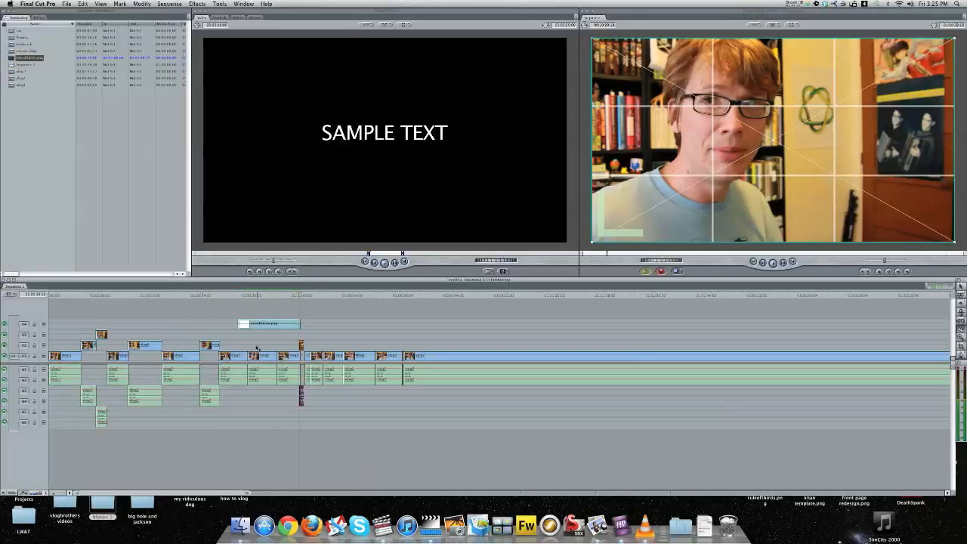
click(299, 326)
drag(299, 328, 298, 326)
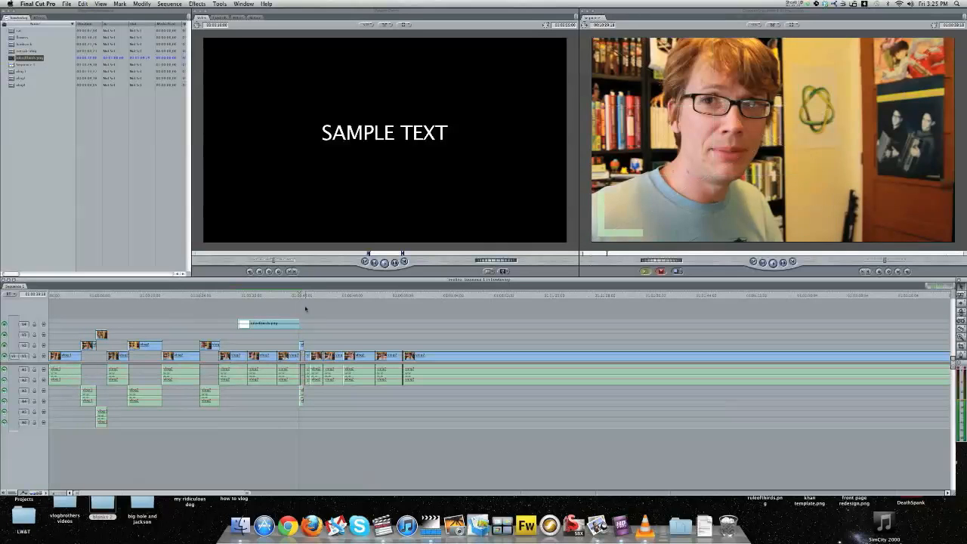
click(291, 299)
key(space)
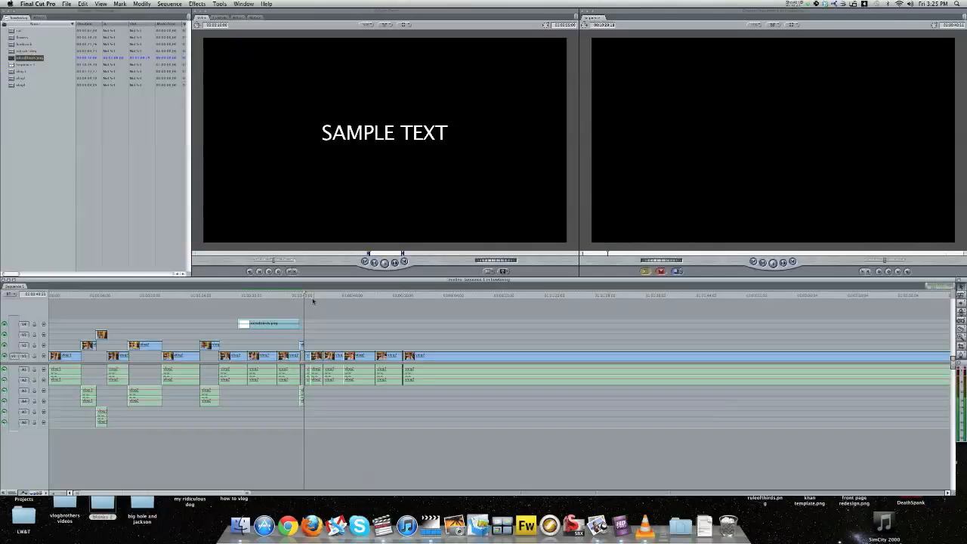
Step: Shift the short V2 take slightly earlier, align the overlay's end with its start and play the join again
key(Up)
key(Left)
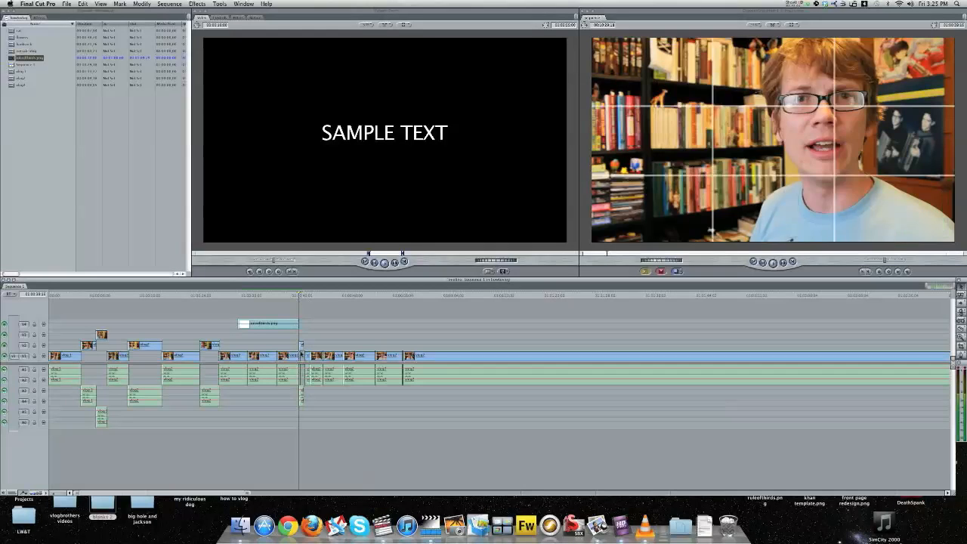
drag(301, 346, 301, 346)
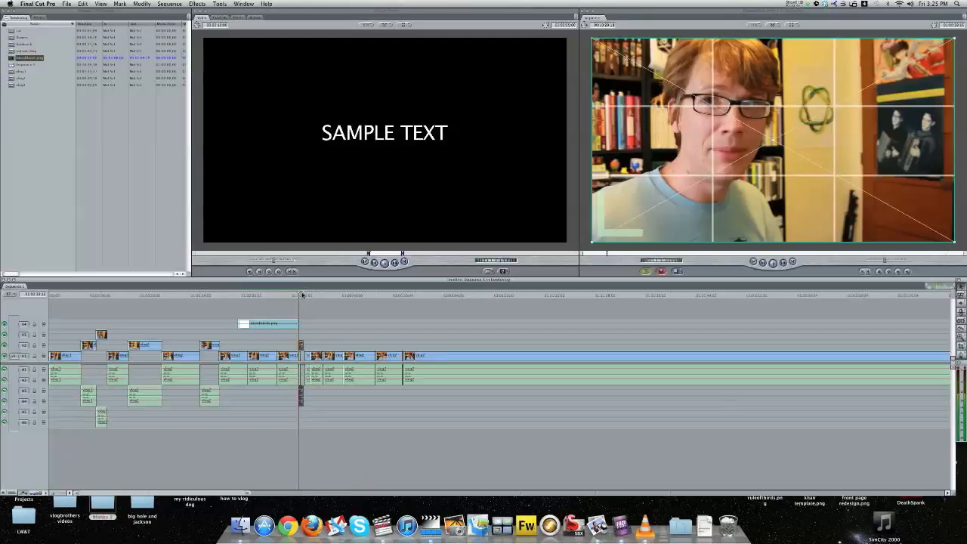
click(300, 324)
key(a)
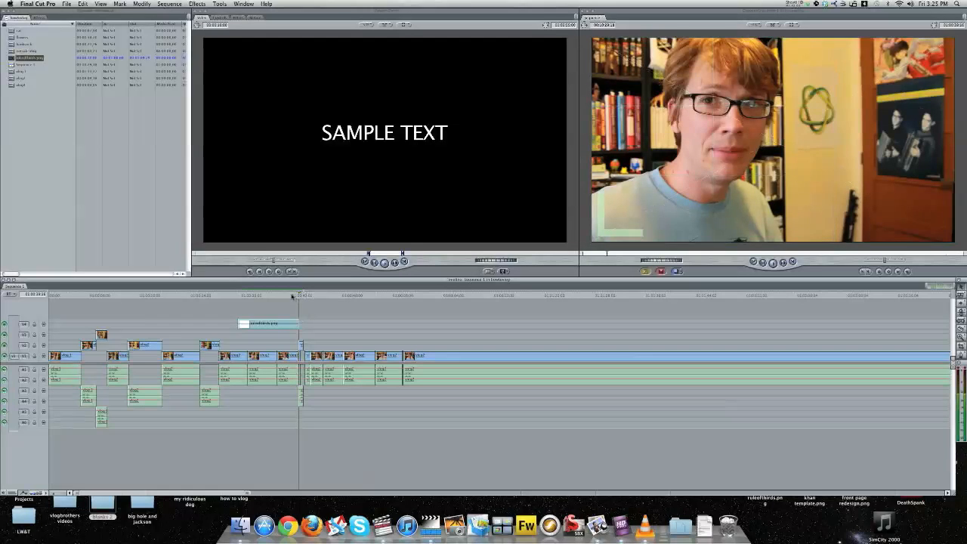
click(291, 295)
key(space)
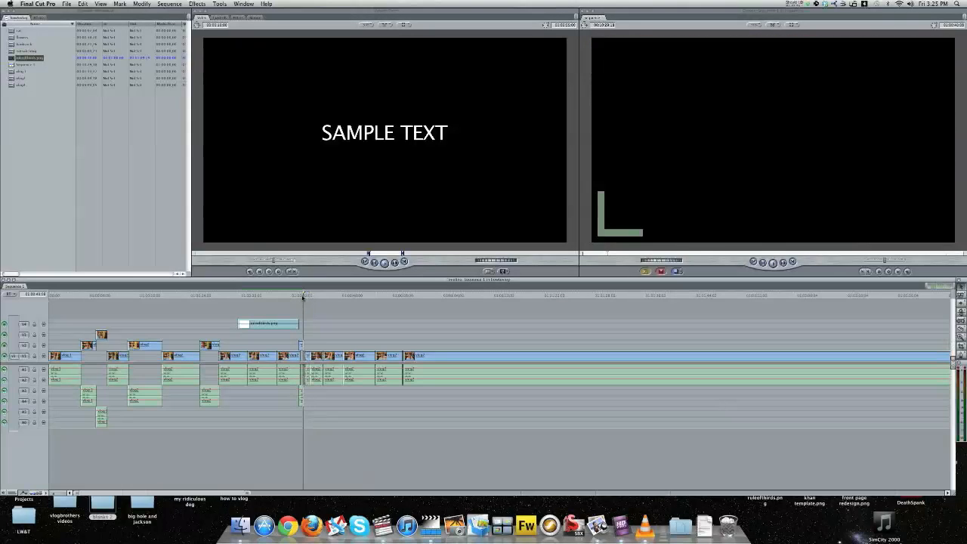
Step: Move the next short V1 take up to V3 so it overlaps the end of the V2 take, and play the join
click(302, 295)
drag(307, 356, 305, 334)
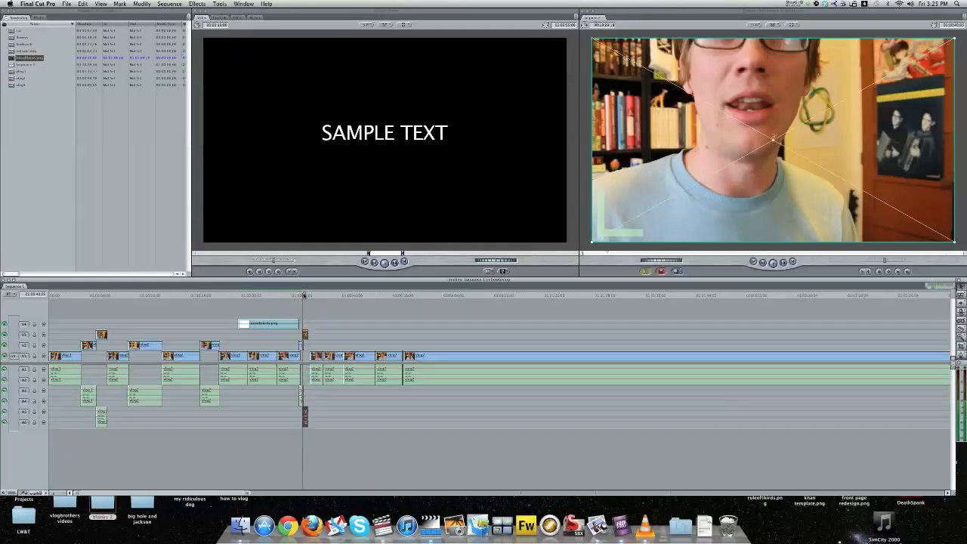
click(300, 296)
key(space)
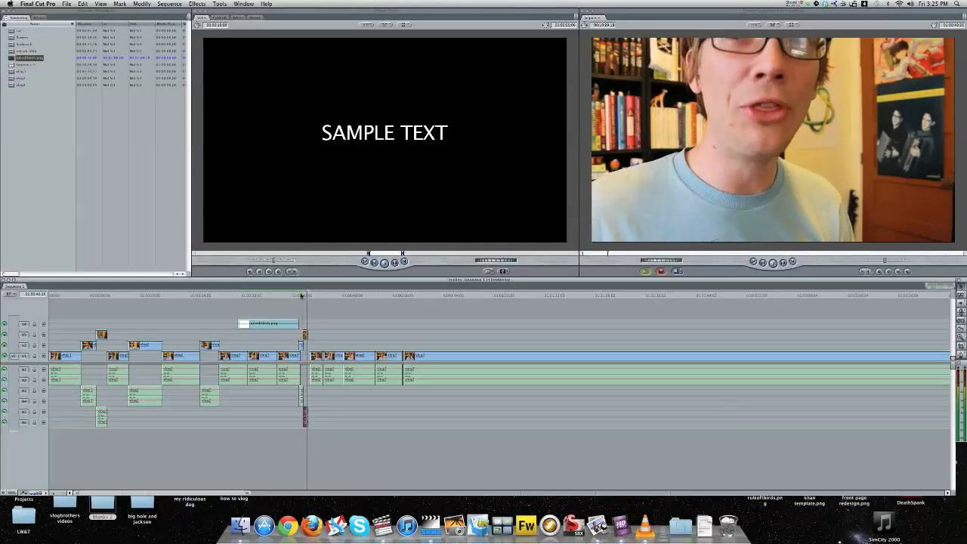
key(space)
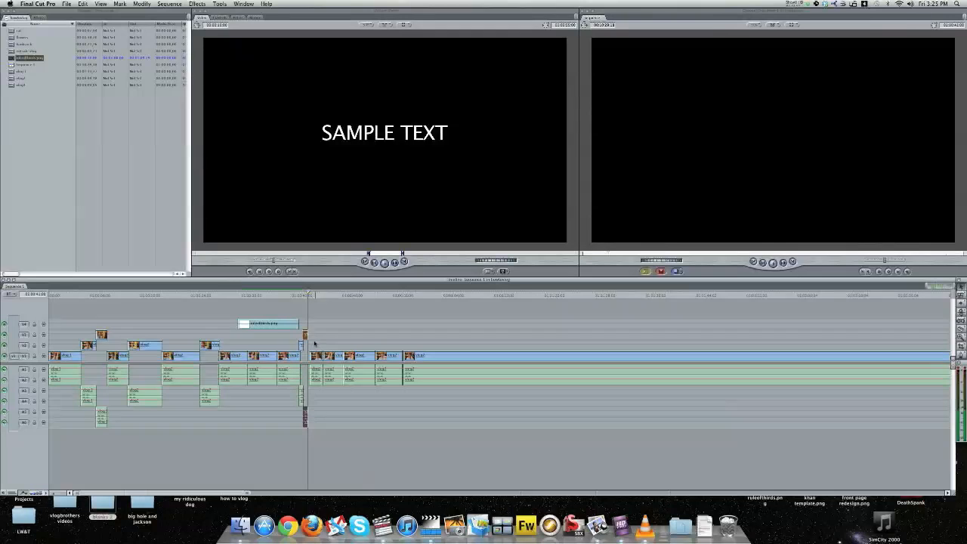
Step: Shift the following V1 take earlier to meet the end of the V3 take and play through from the overlay's end
drag(316, 355, 319, 356)
click(306, 297)
key(space)
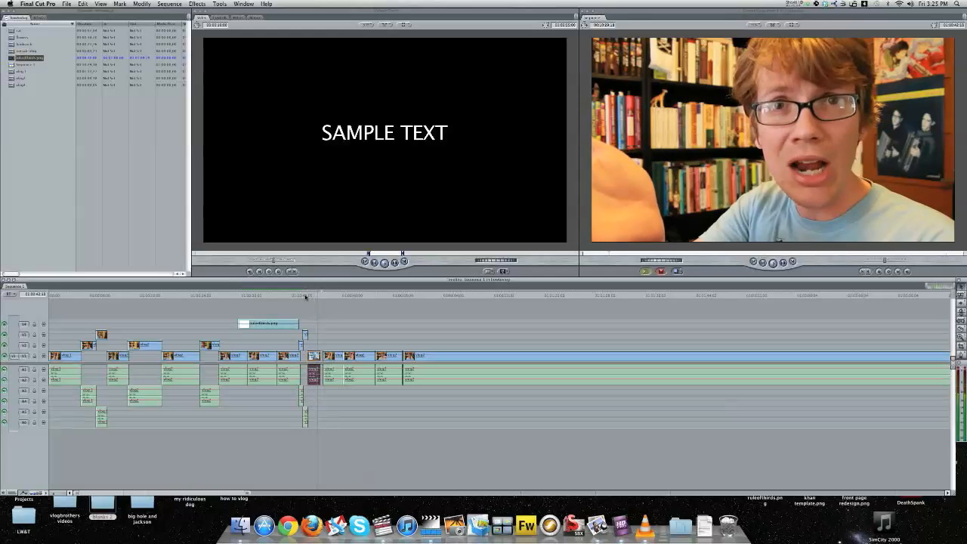
drag(307, 301, 302, 295)
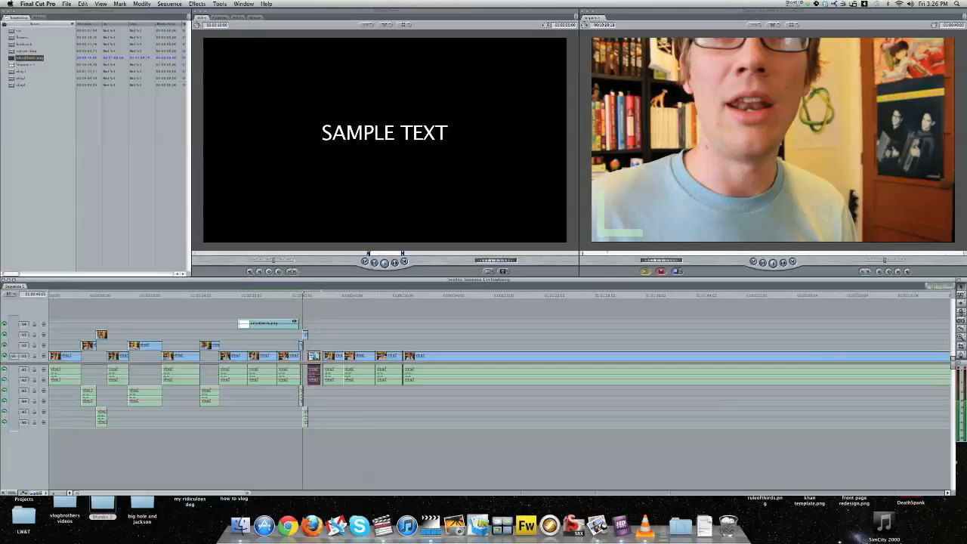
click(298, 298)
key(space)
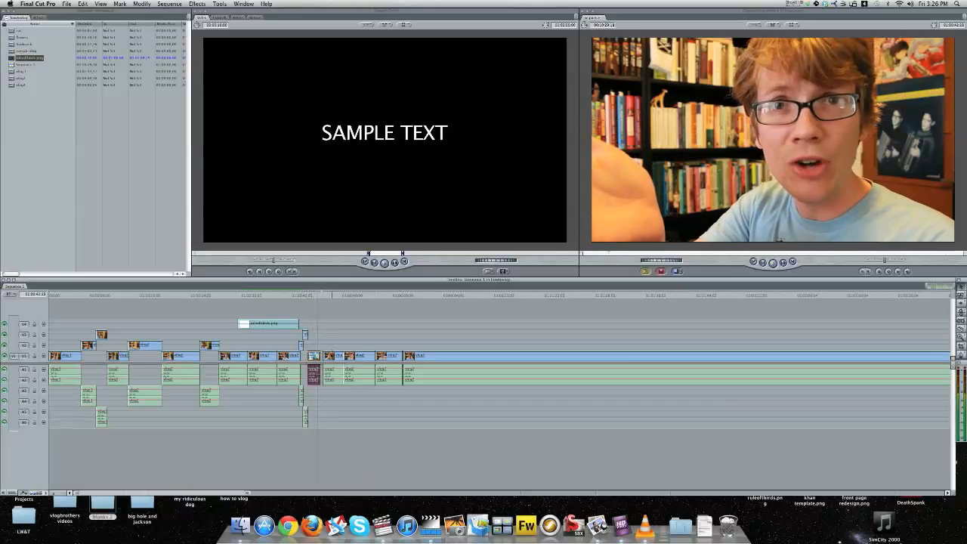
Step: Raise every other remaining cut take to V2, overlap it with its V1 neighbours and play through the joins
drag(330, 356, 327, 345)
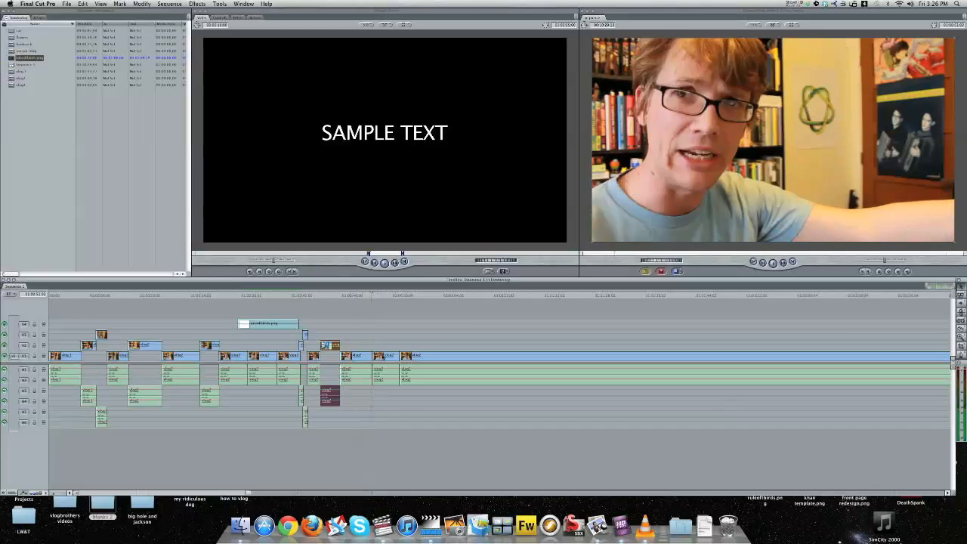
key(super+v)
key(space)
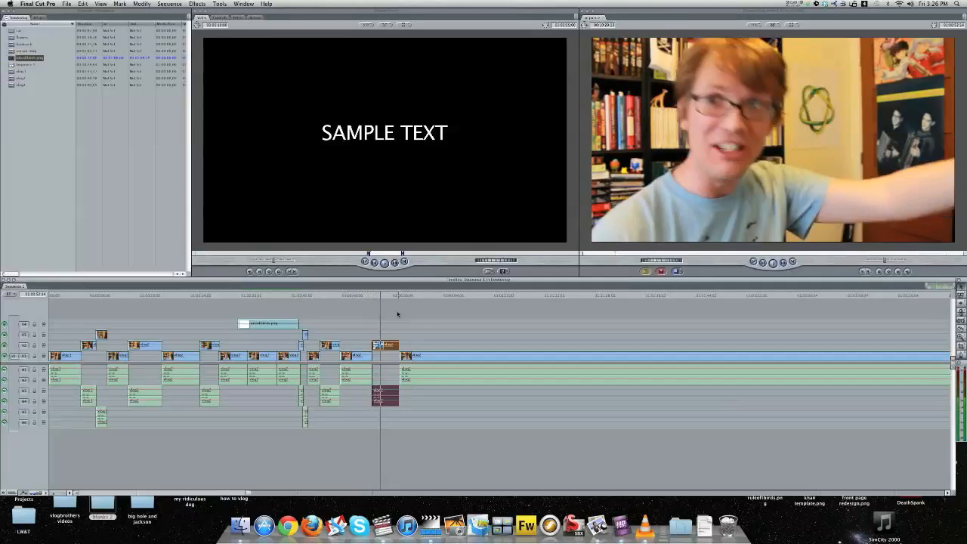
key(F11)
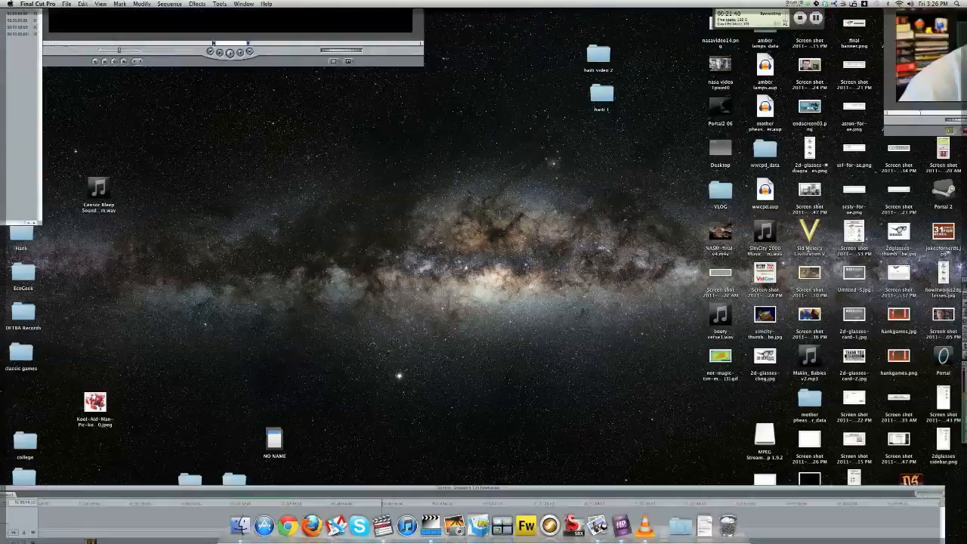
key(F9)
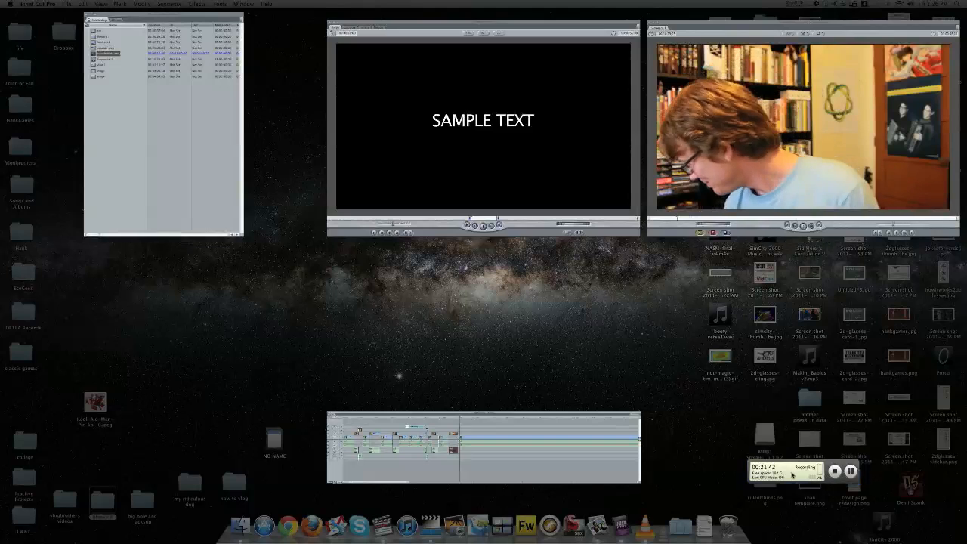
click(793, 475)
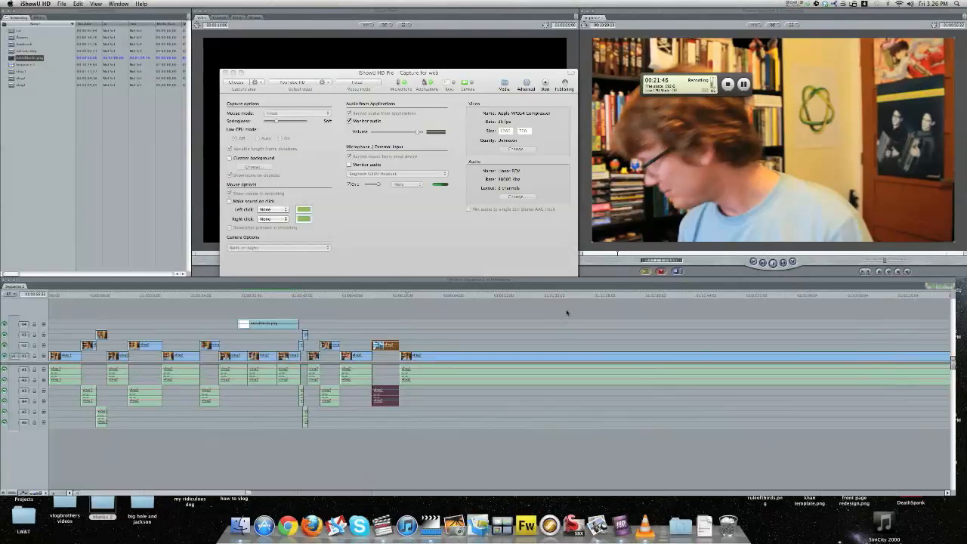
click(566, 312)
Step: Find the start of the next good take in the long V1 clip, cut there and delete the bad footage before it
click(486, 304)
drag(406, 297, 426, 296)
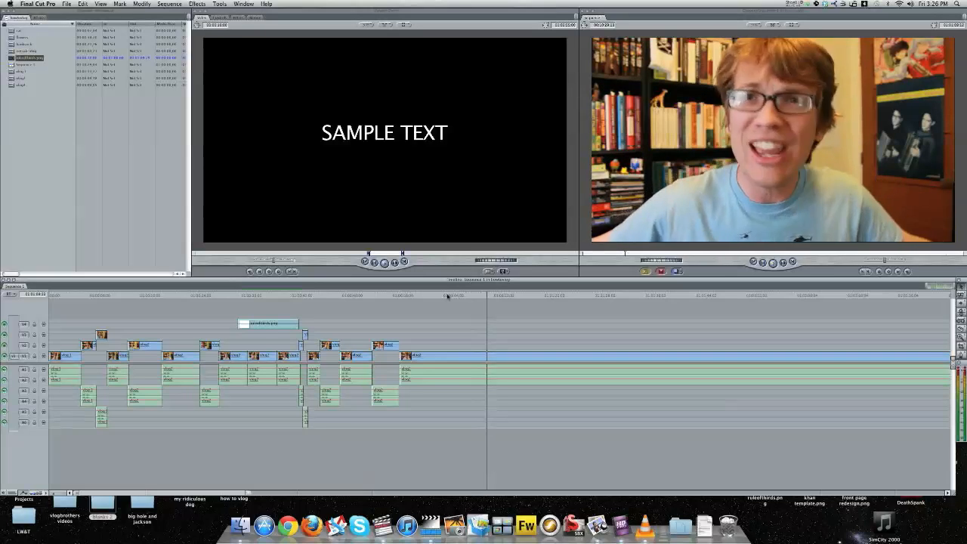
click(447, 296)
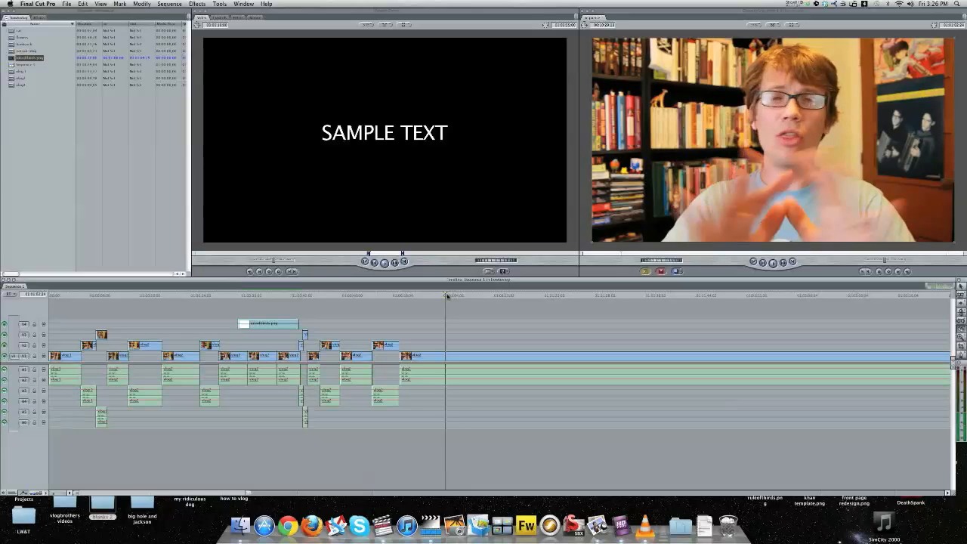
click(446, 357)
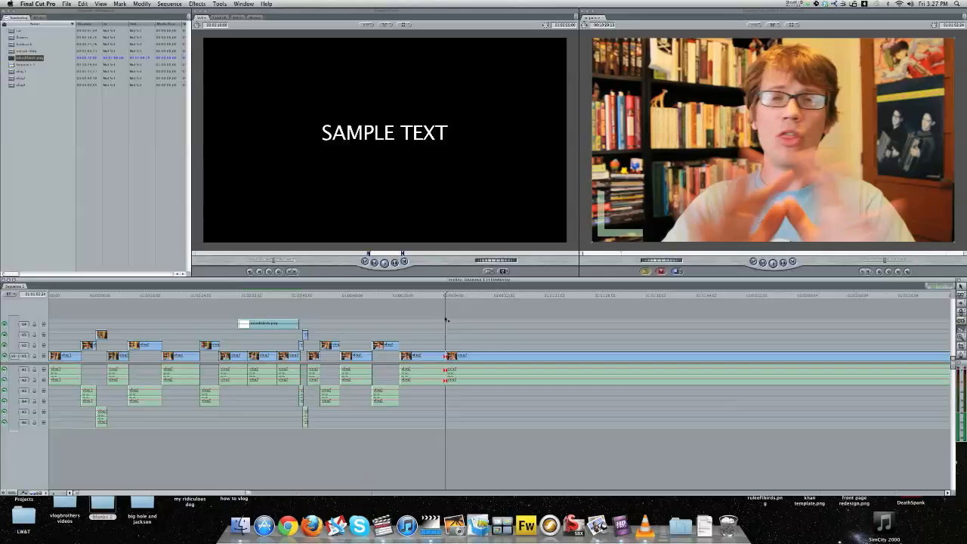
click(424, 356)
click(428, 357)
key(Delete)
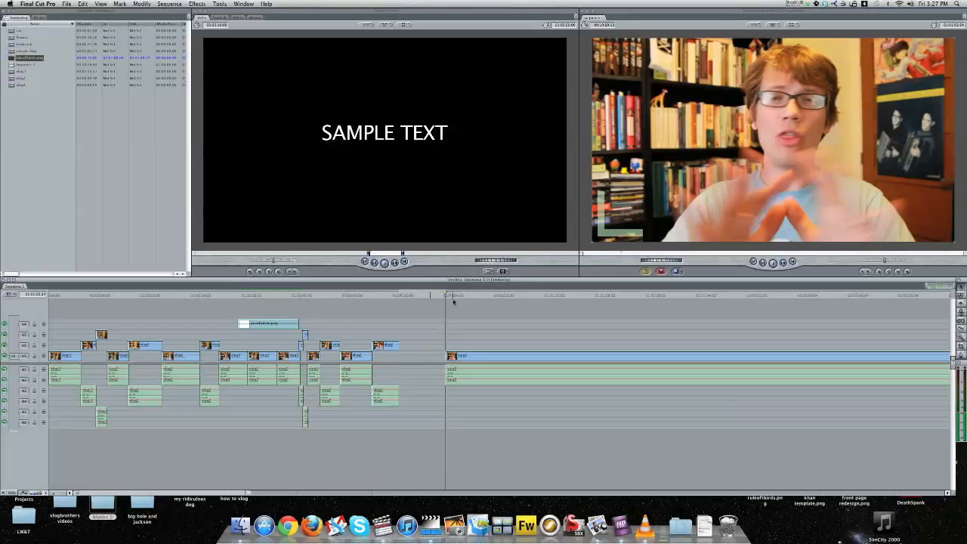
Step: Play through the long V1 clip after the gap and split it at the first three take boundaries
click(481, 295)
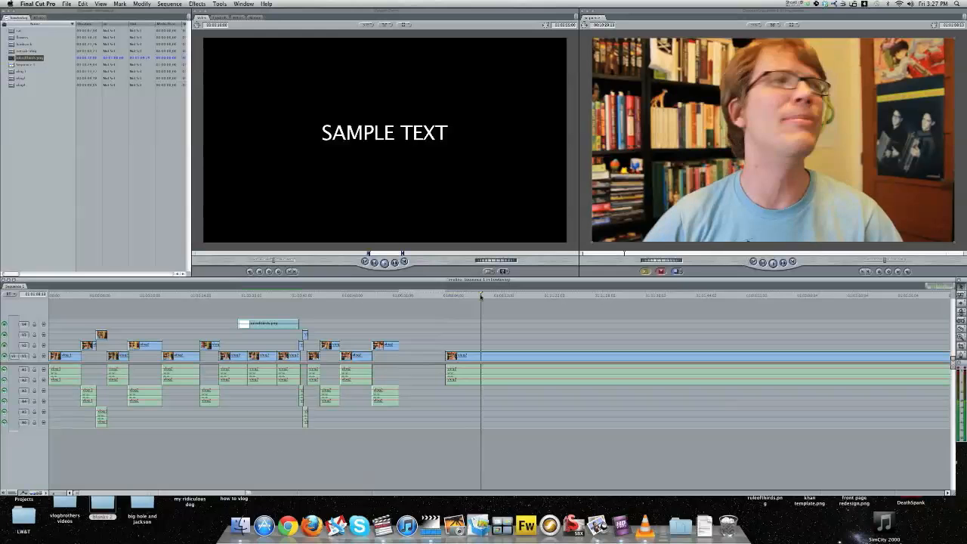
click(491, 355)
drag(492, 295, 519, 296)
key(space)
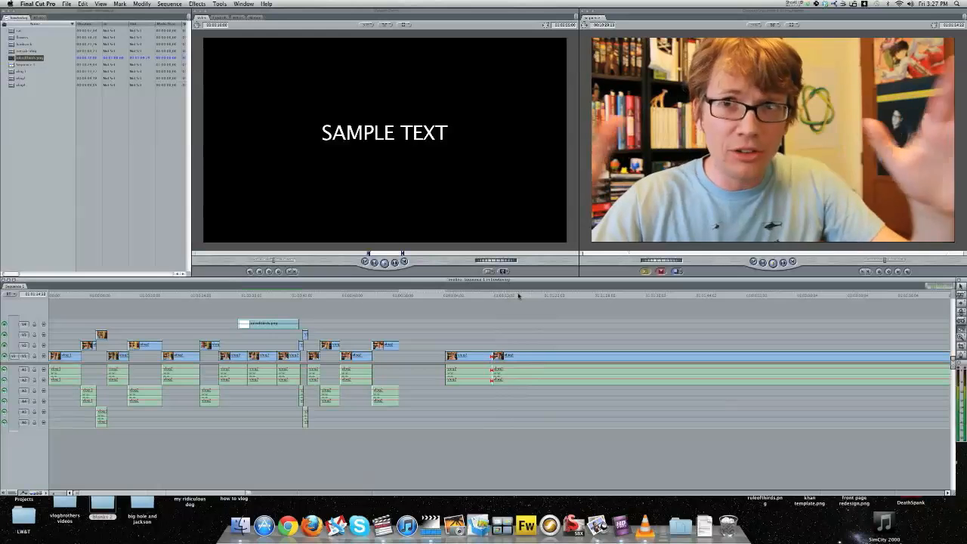
click(542, 296)
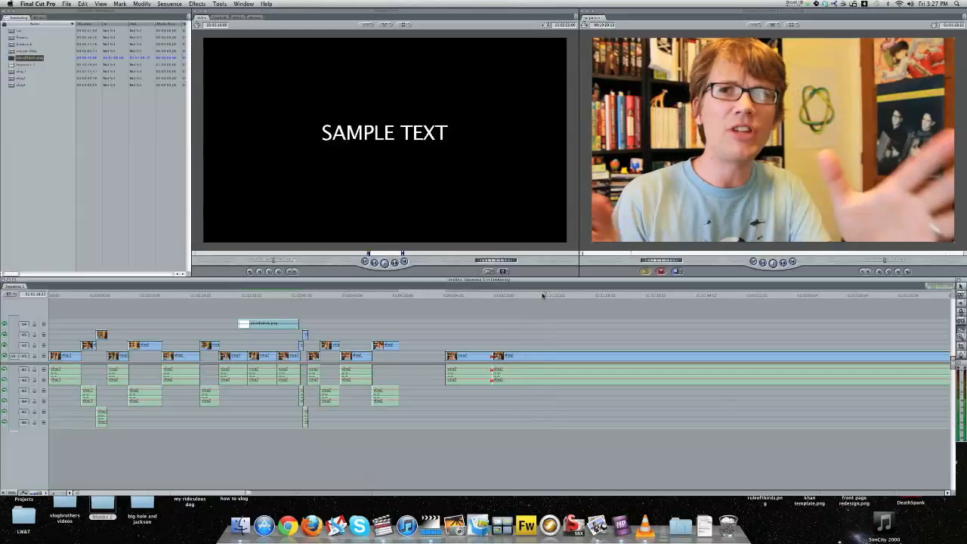
key(ctrl+v)
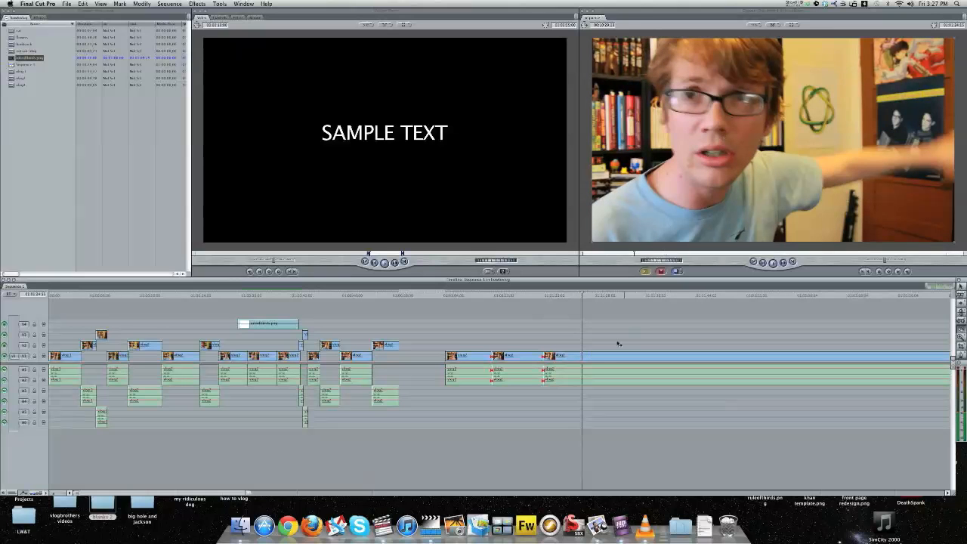
click(585, 356)
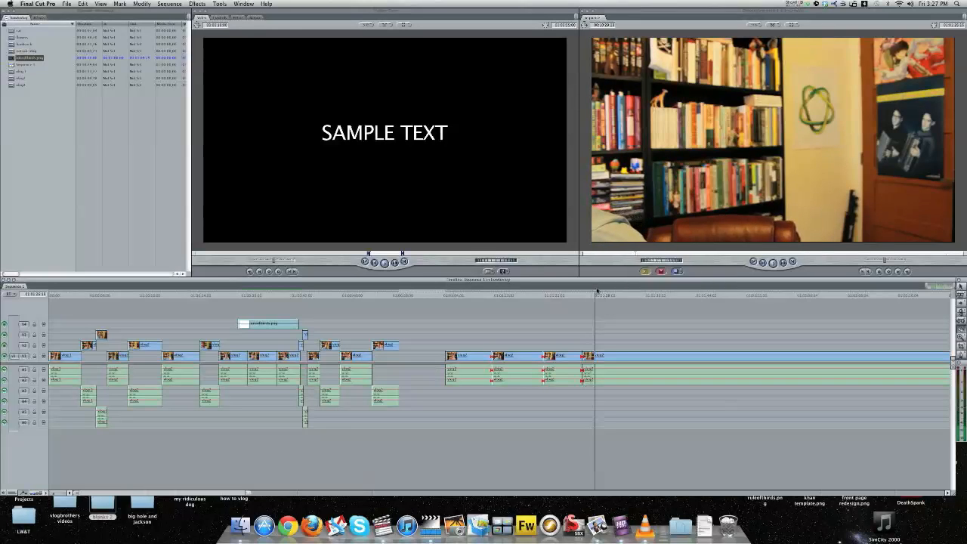
Step: Review the footage past the third split to find the next take, and cut the V1 clip at both of its boundaries
drag(605, 296, 660, 295)
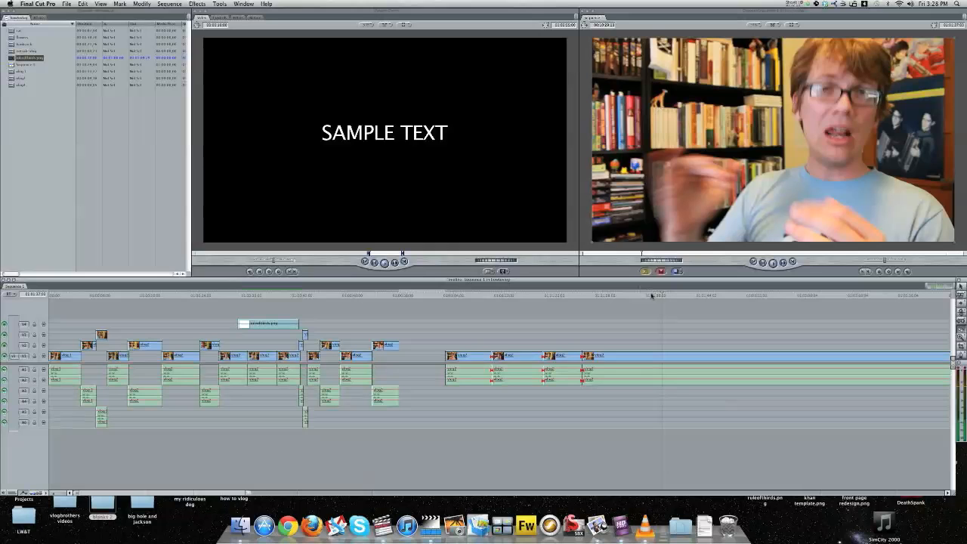
mouse_move(651, 297)
mouse_down()
mouse_move(665, 297)
mouse_move(613, 297)
mouse_move(651, 294)
mouse_up()
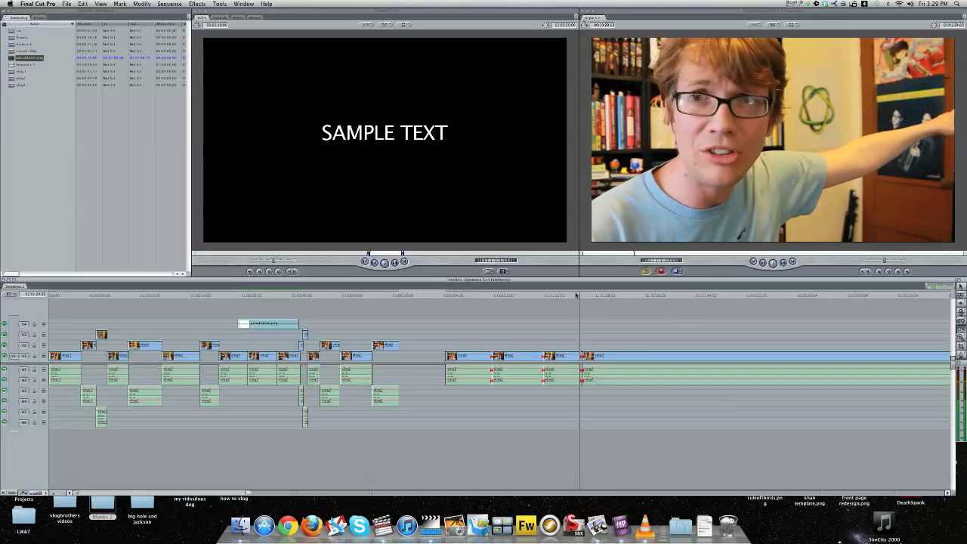
click(655, 295)
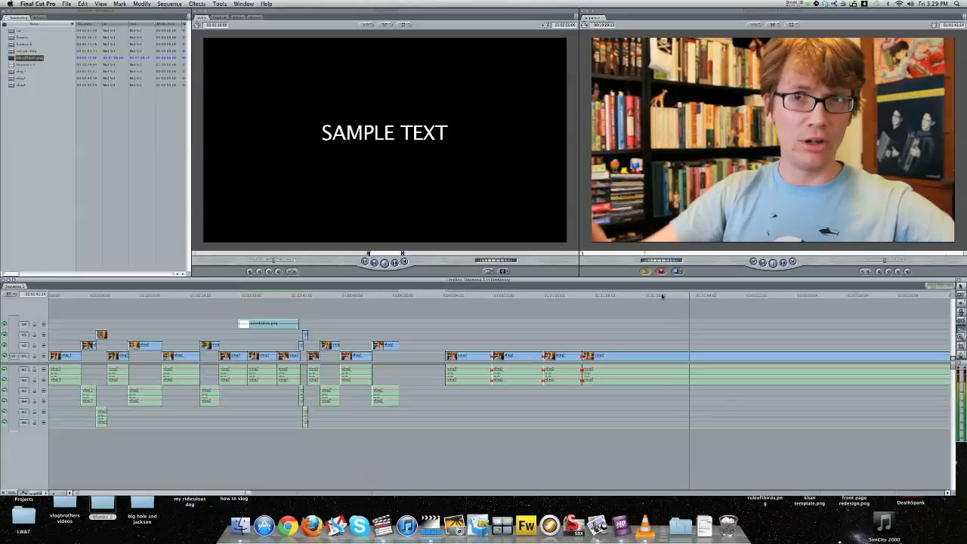
click(662, 295)
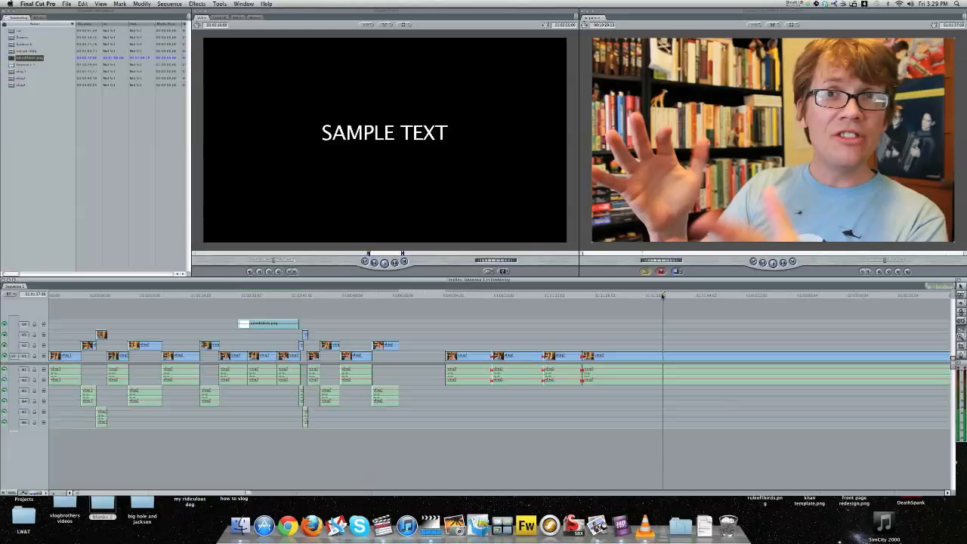
click(664, 357)
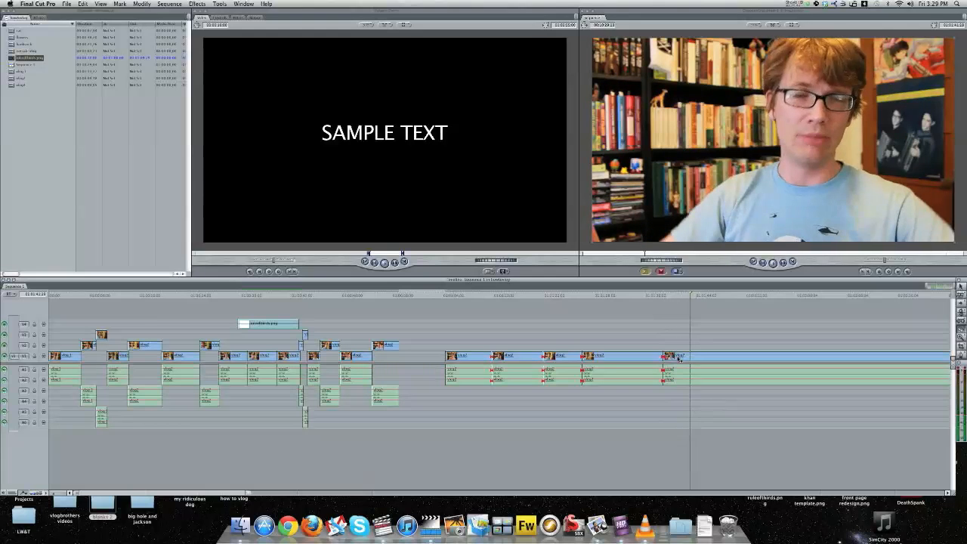
click(687, 359)
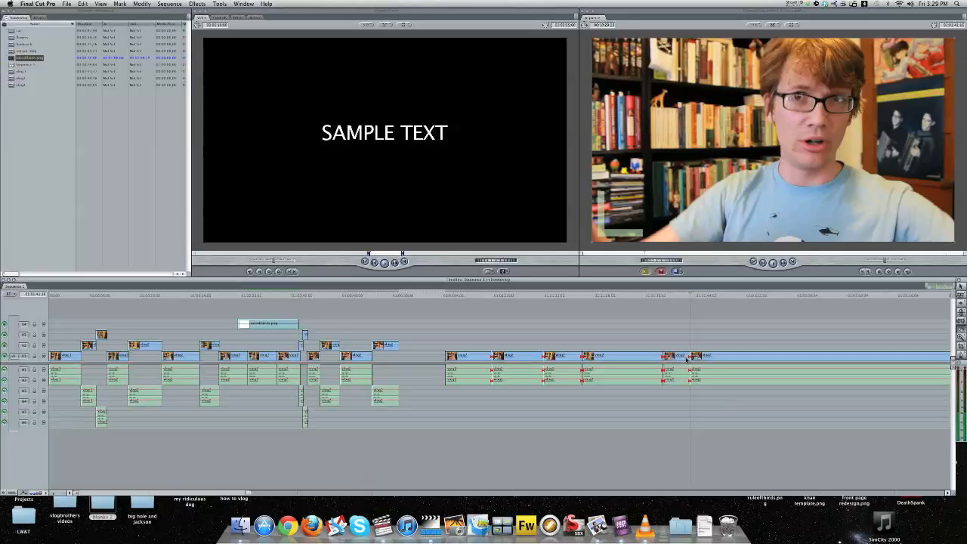
Step: Scan the remaining V1 footage and cut on both sides of the short segment where the speaker touches his glasses
key(space)
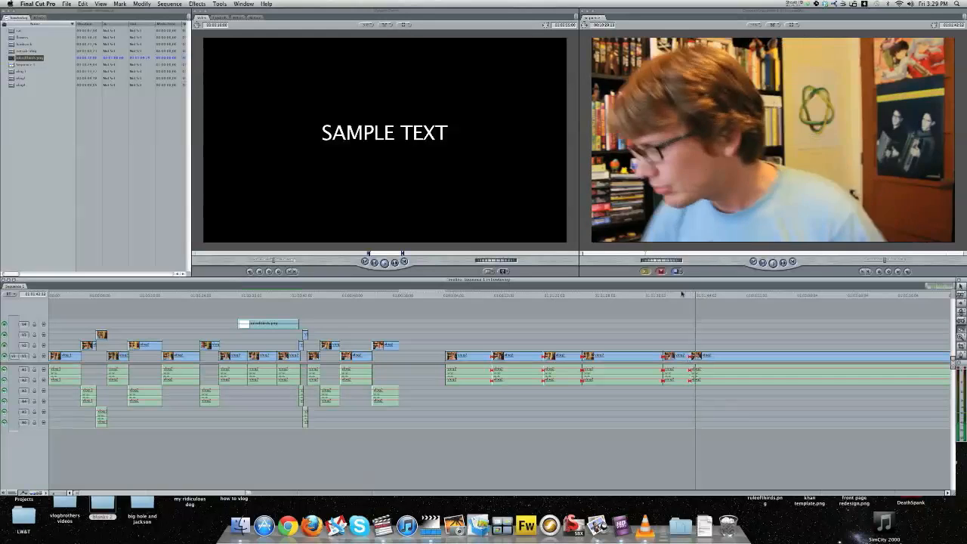
click(682, 294)
key(space)
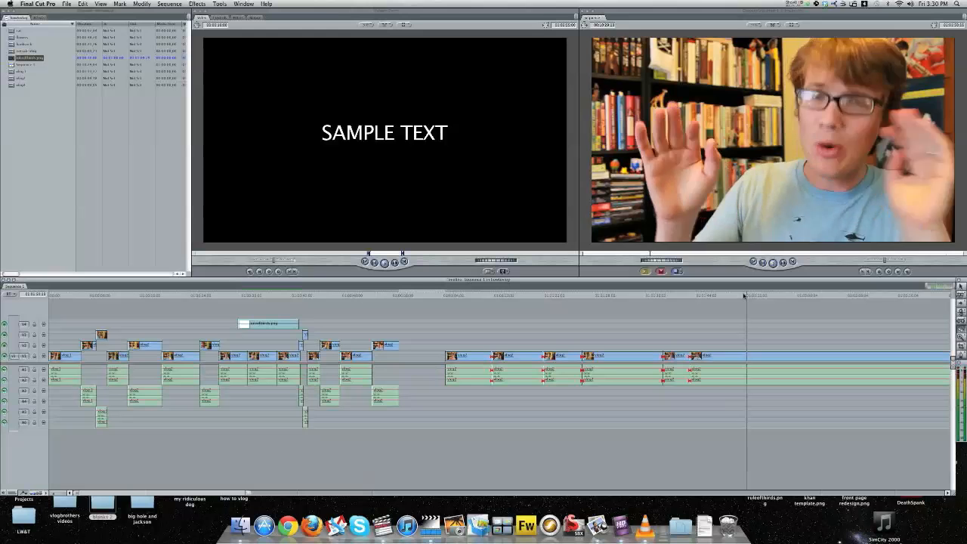
click(705, 296)
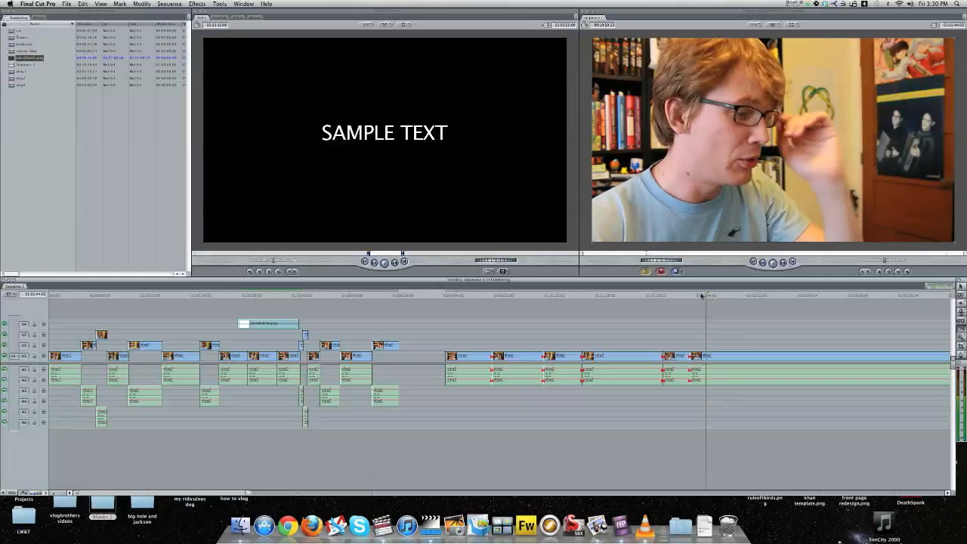
click(702, 295)
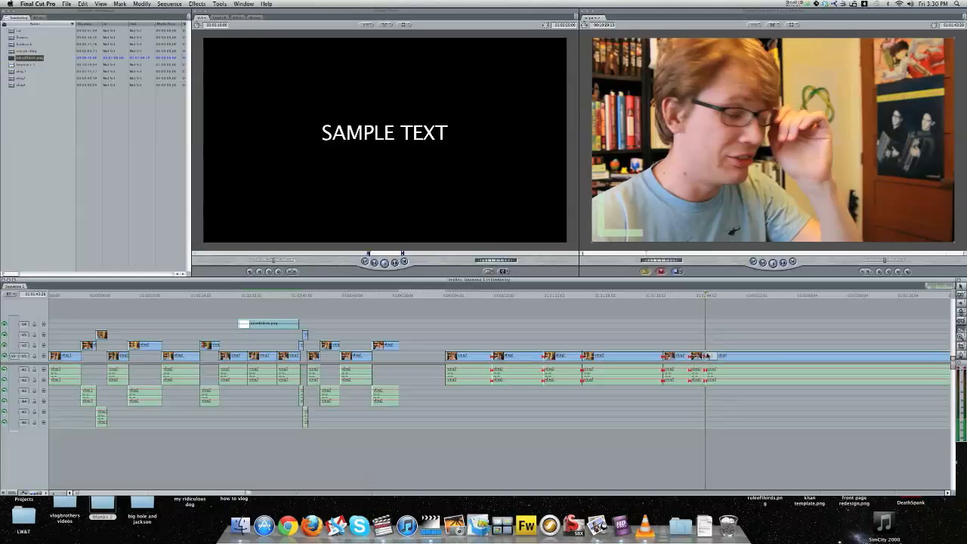
click(724, 358)
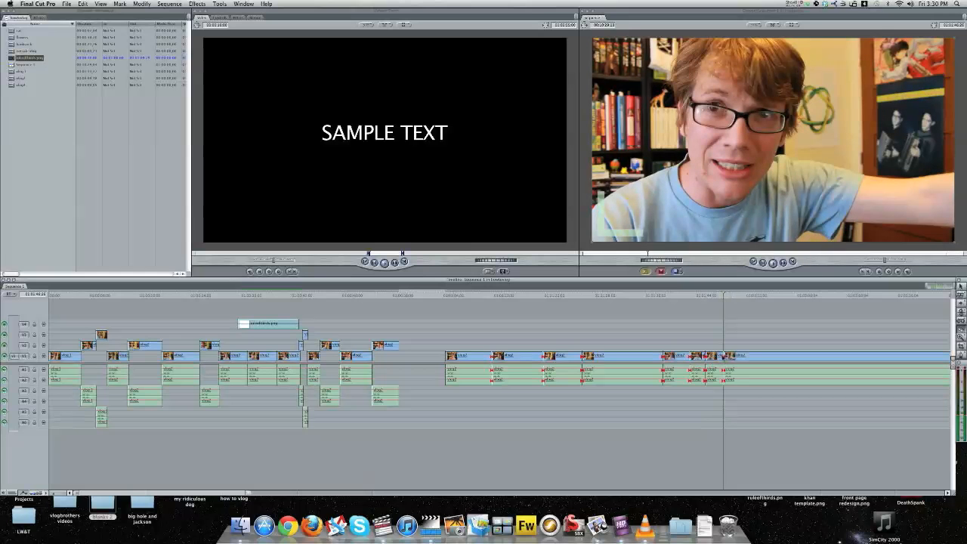
Step: Find the exact frame where the take with both hands raised begins and split the V1 clip there
key(space)
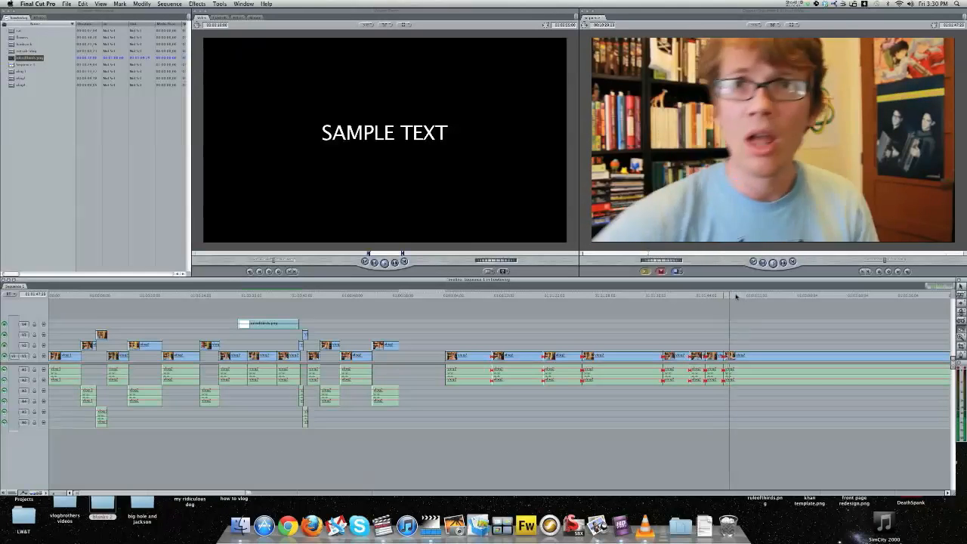
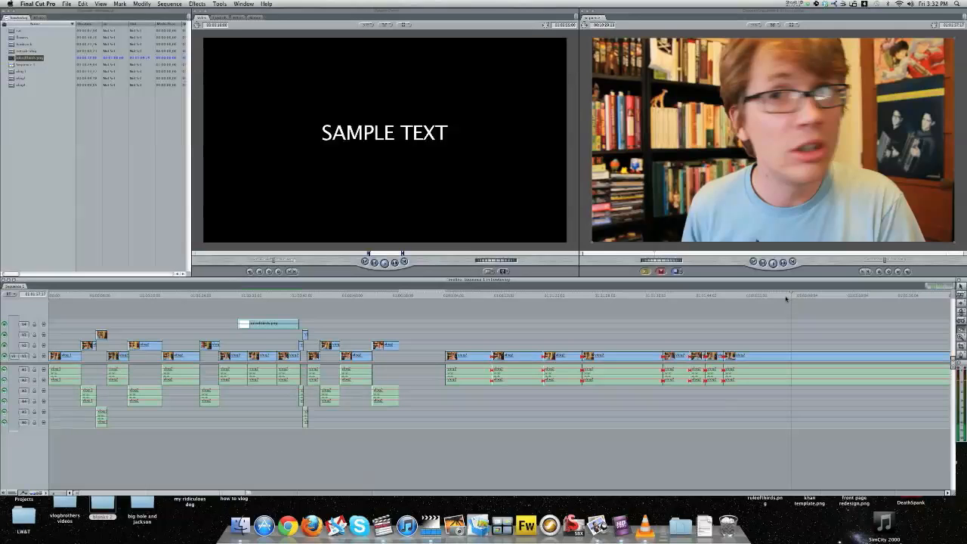
drag(802, 295, 745, 295)
key(space)
click(746, 296)
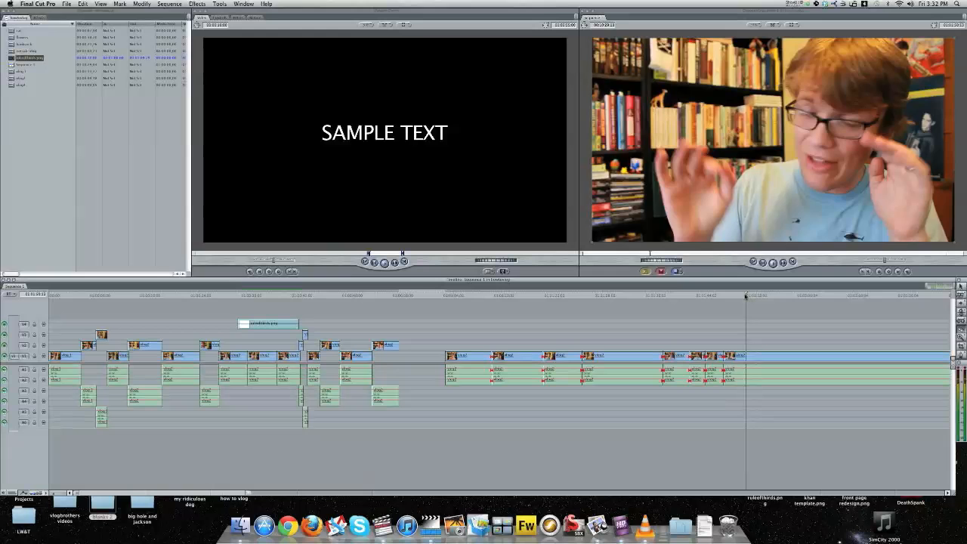
key(Right)
key(Right)
key(Right)
key(Right)
key(Right)
key(Left)
key(Left)
key(Left)
key(Left)
key(Left)
key(Left)
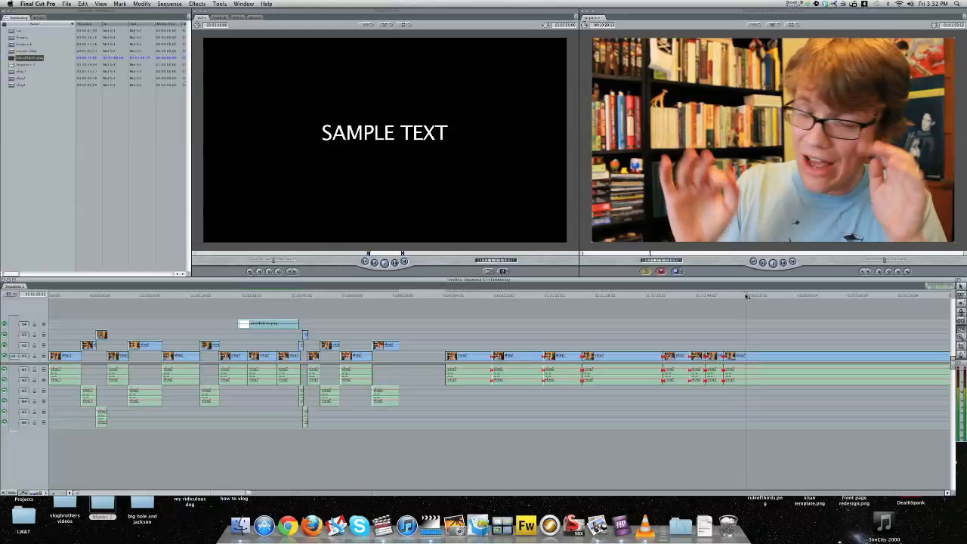
drag(746, 296, 745, 297)
click(744, 356)
Step: Play the hands-raised take through to its end, split the V1 clip there and scan ahead
key(space)
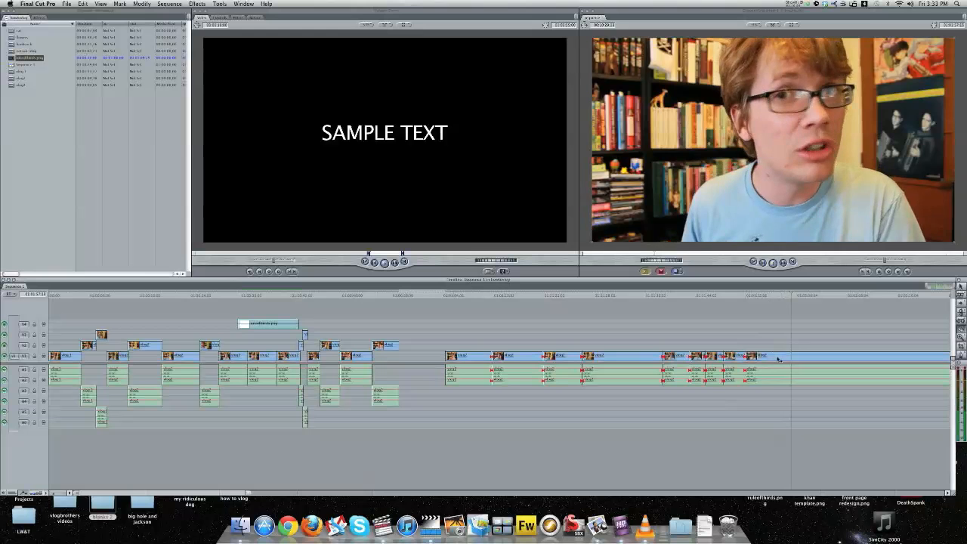
key(space)
drag(804, 296, 842, 296)
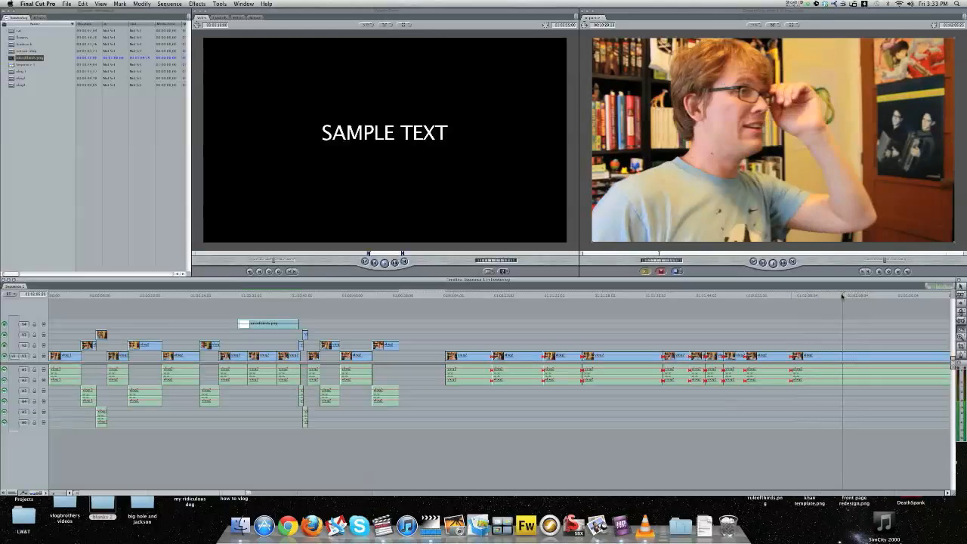
Step: Try a cut in the V1 clip where the speaker raises one hand, and undo it
click(859, 295)
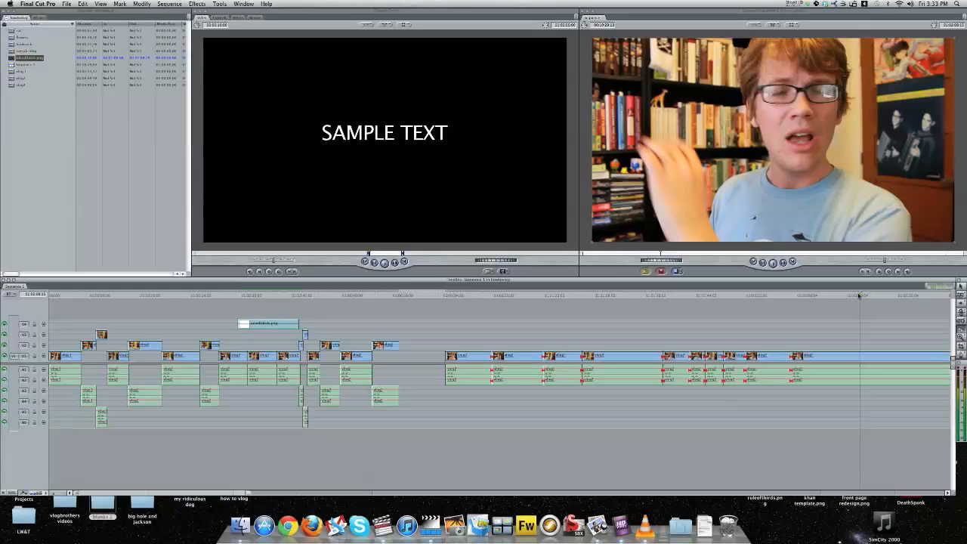
click(858, 358)
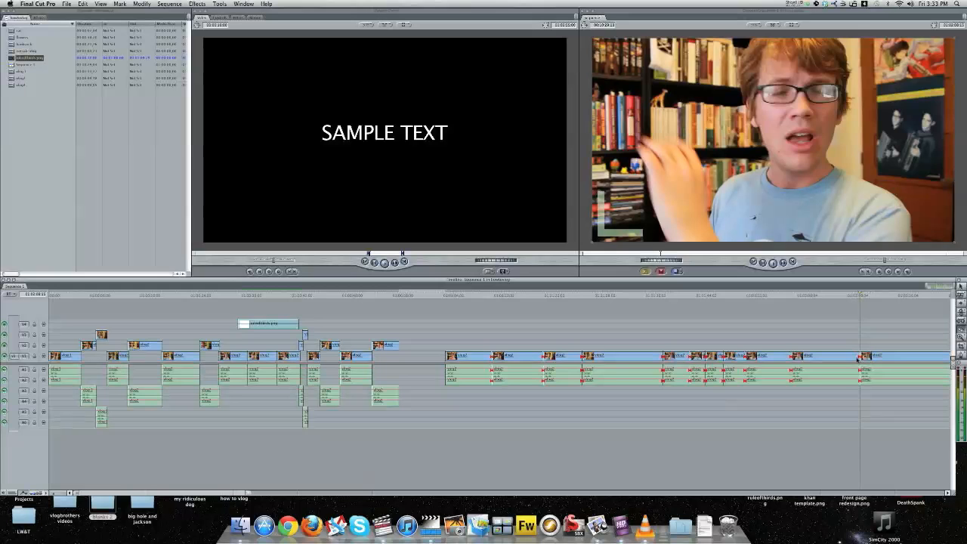
key(space)
key(space)
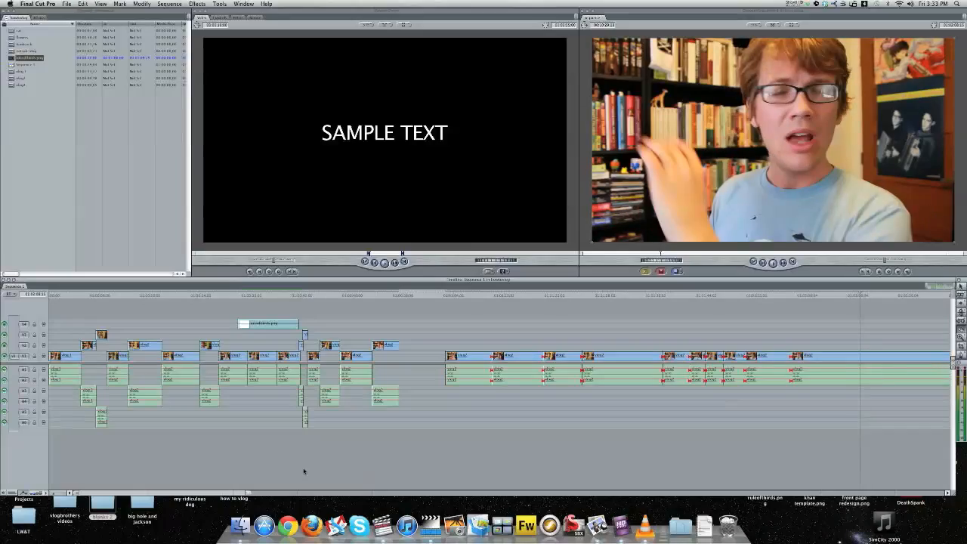
key(F11)
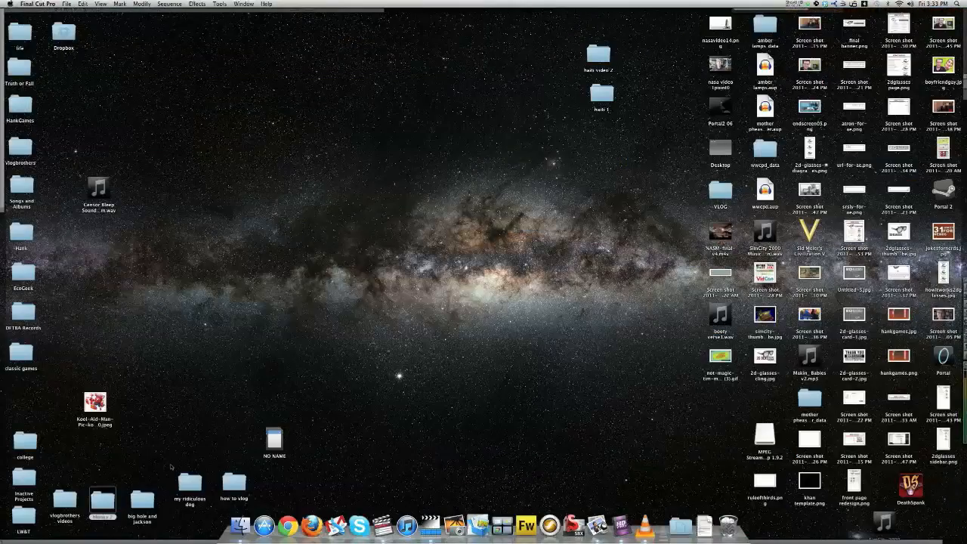
key(F11)
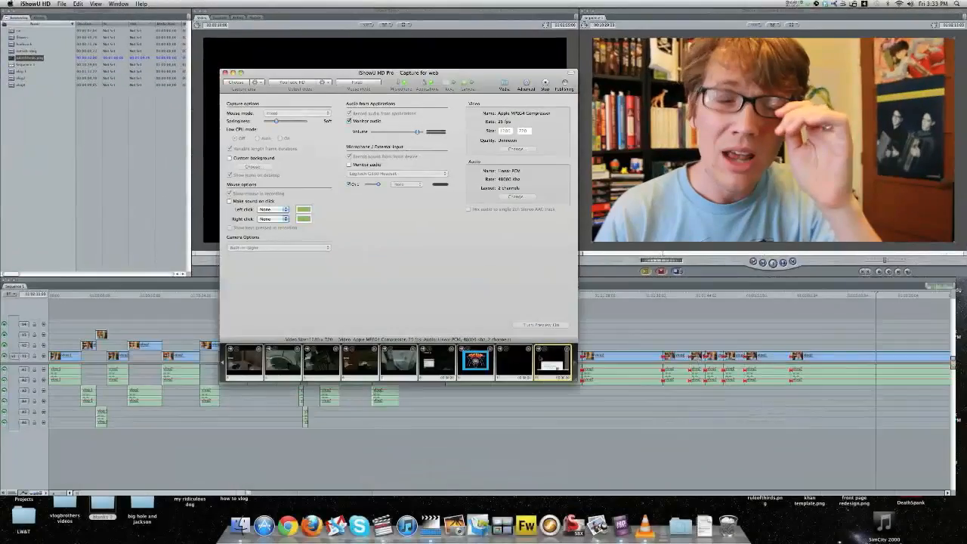
click(553, 422)
Step: Try a cut in the last V1 piece where the speaker adjusts his glasses, and undo it
key(space)
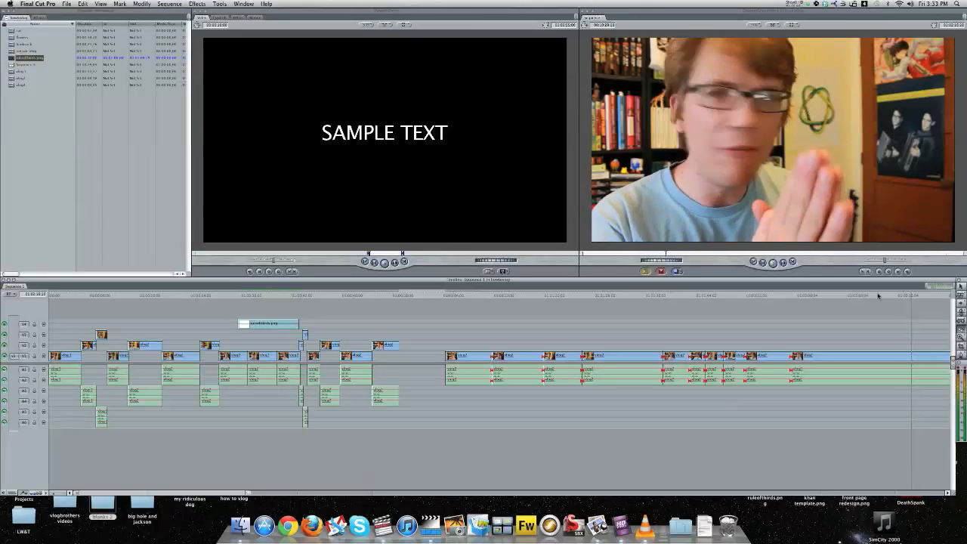
click(878, 295)
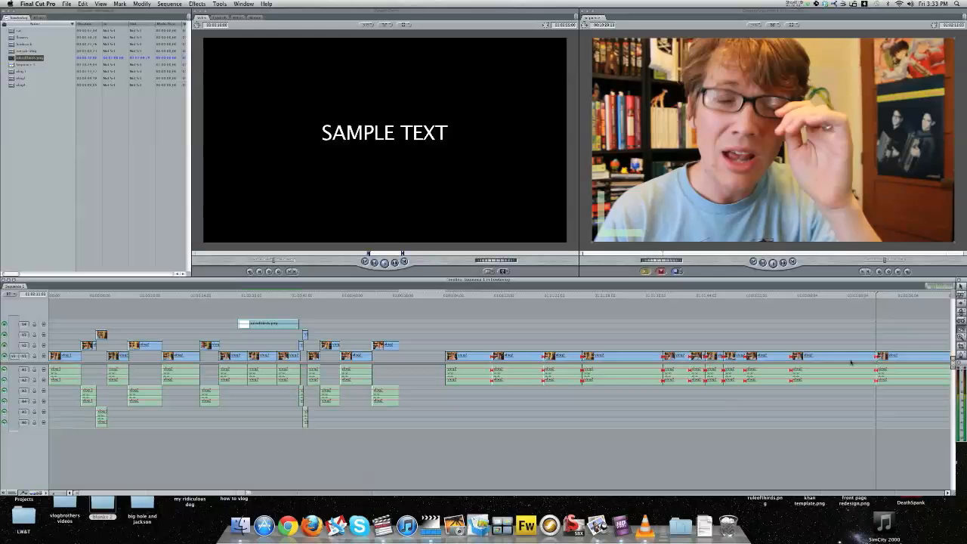
key(space)
Step: Step back to the frame where the speaker holds up an open palm and split the V1 clip there
click(252, 493)
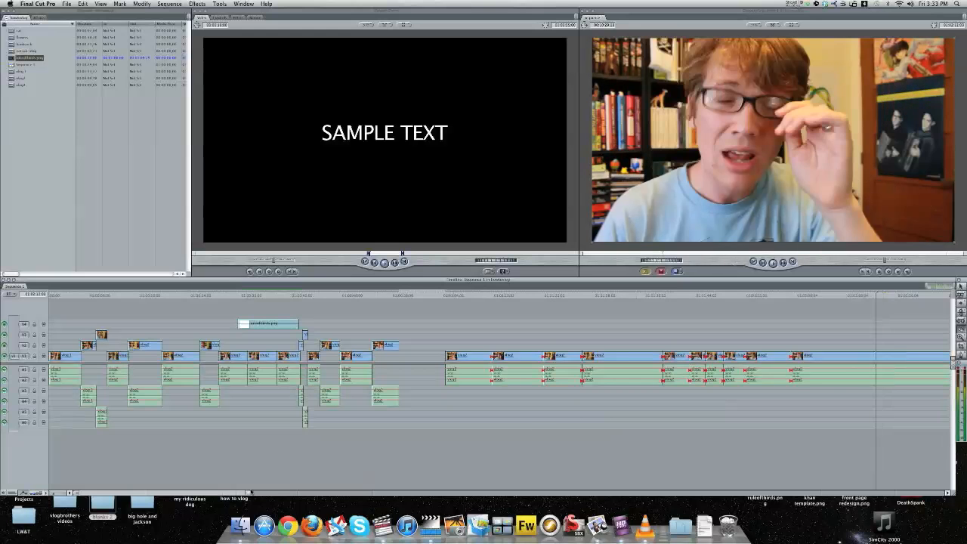
drag(237, 493, 324, 492)
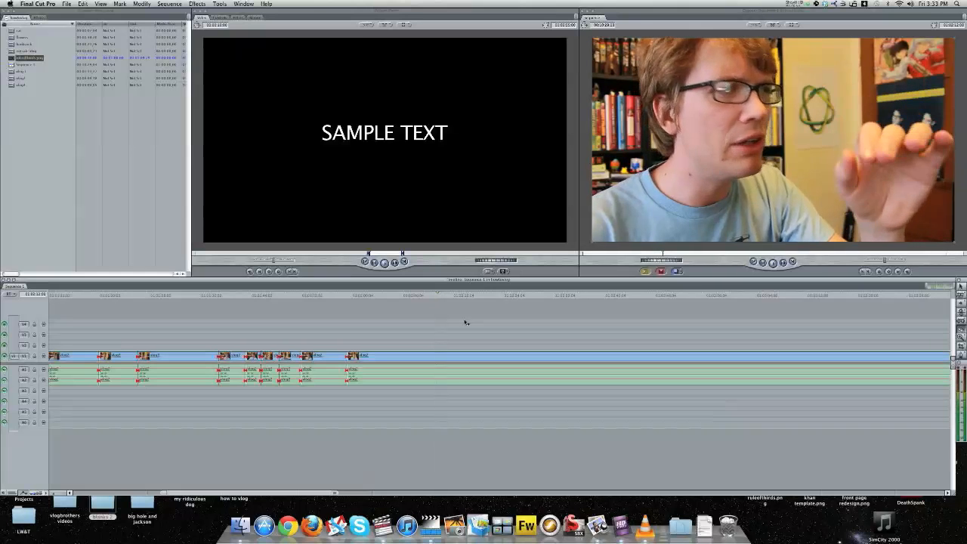
key(Left)
key(Left)
key(Left)
key(Left)
key(Left)
key(Left)
key(Left)
key(Left)
key(Left)
key(Left)
key(Left)
key(Left)
key(Left)
key(Left)
key(Left)
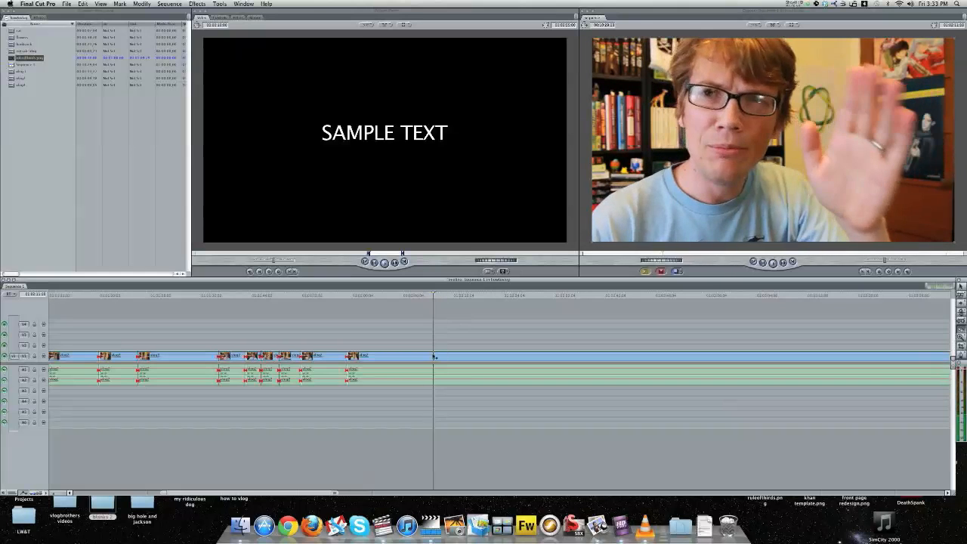
click(435, 356)
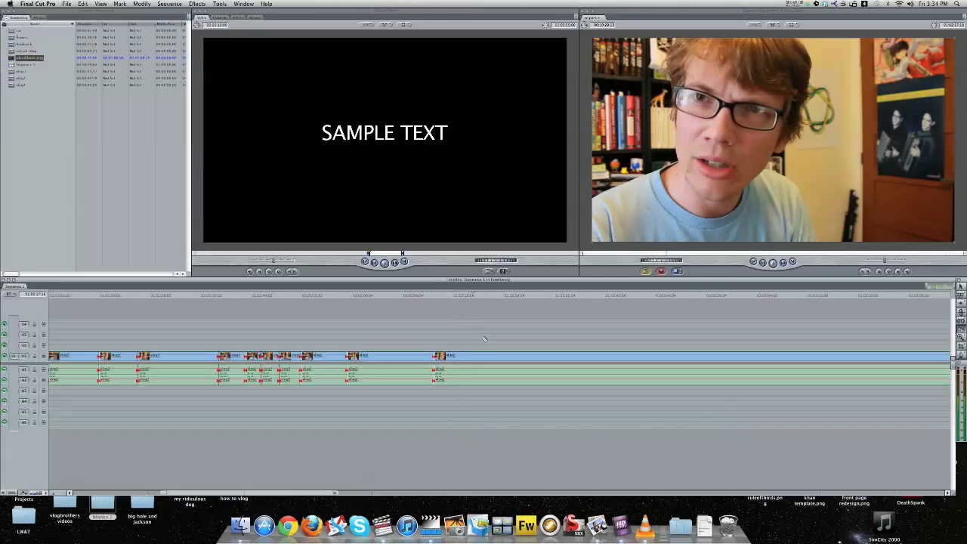
Step: Scan ahead to the take where the speaker gestures with one hand and split the V1 clip at its start and end
key(space)
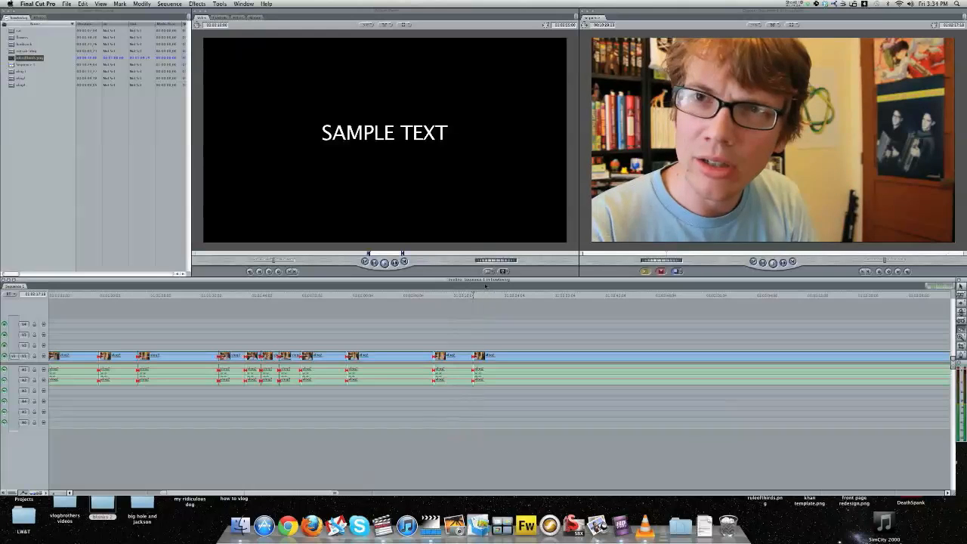
drag(478, 297, 505, 296)
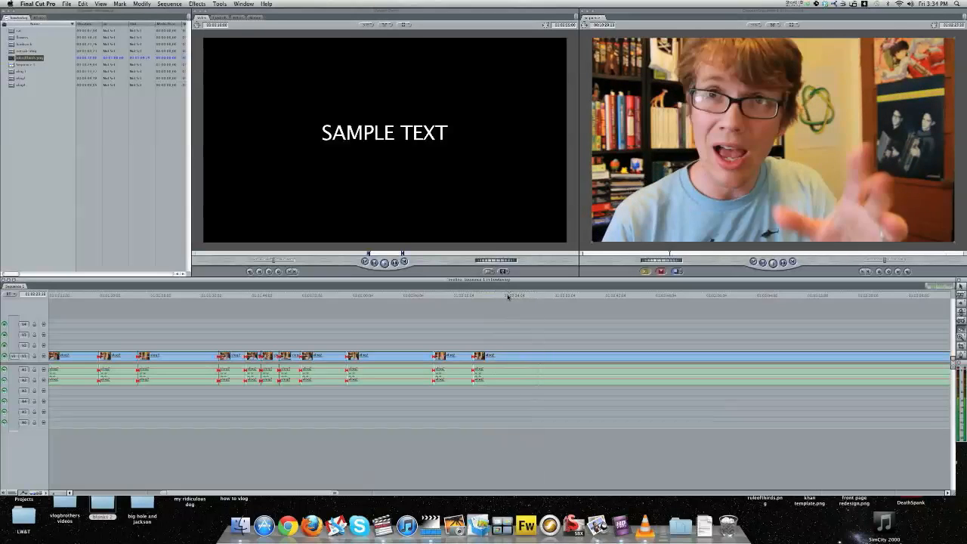
click(507, 296)
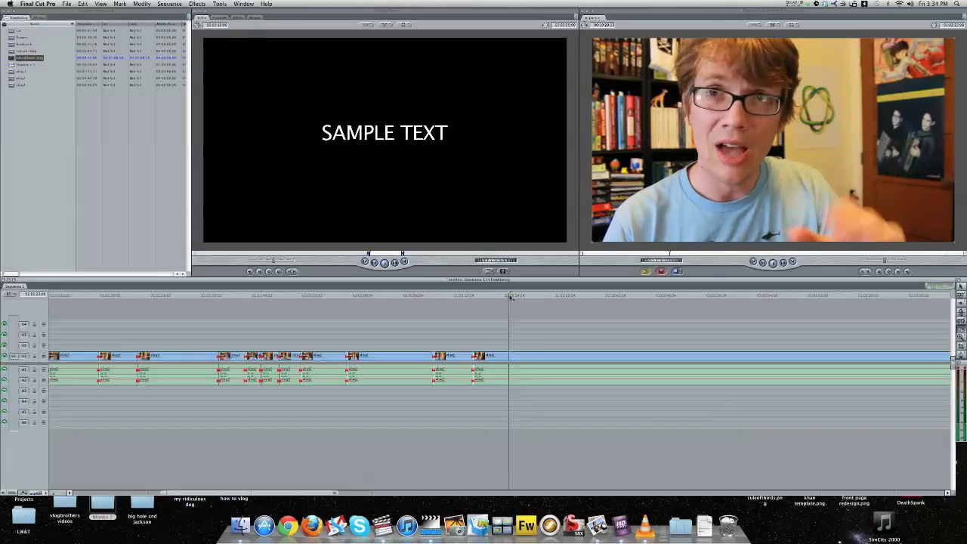
key(space)
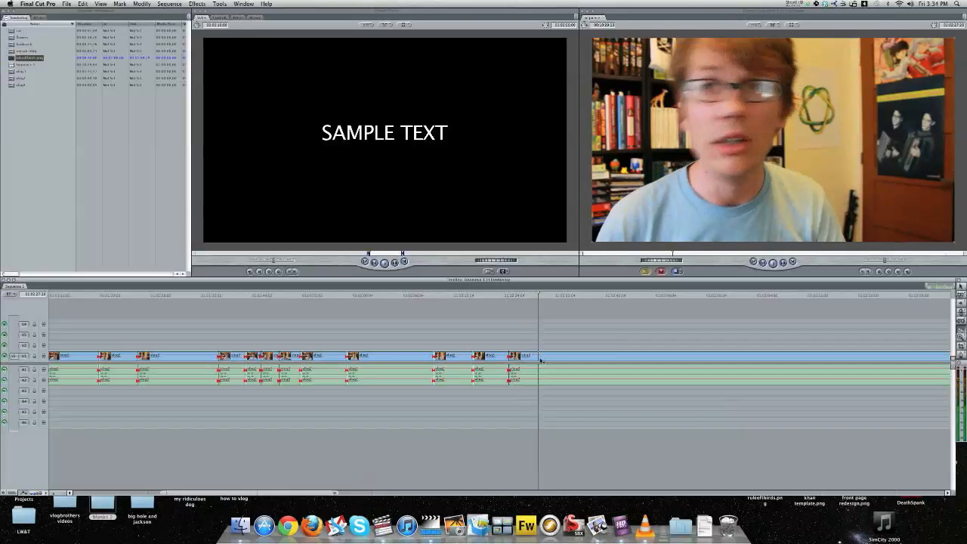
click(541, 357)
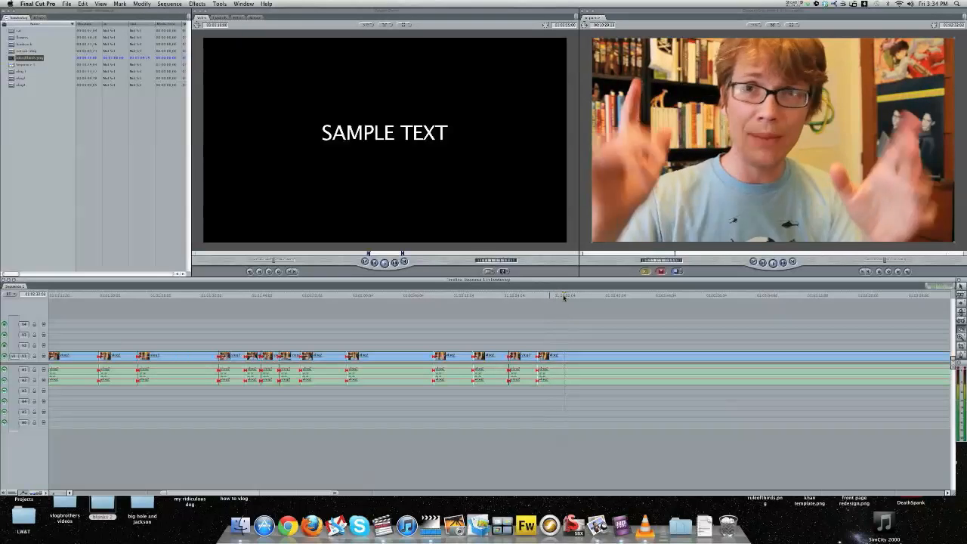
Step: Scan past the hand-on-head footage to the take with both hands raised and split the V1 clip at its start
drag(556, 298, 553, 296)
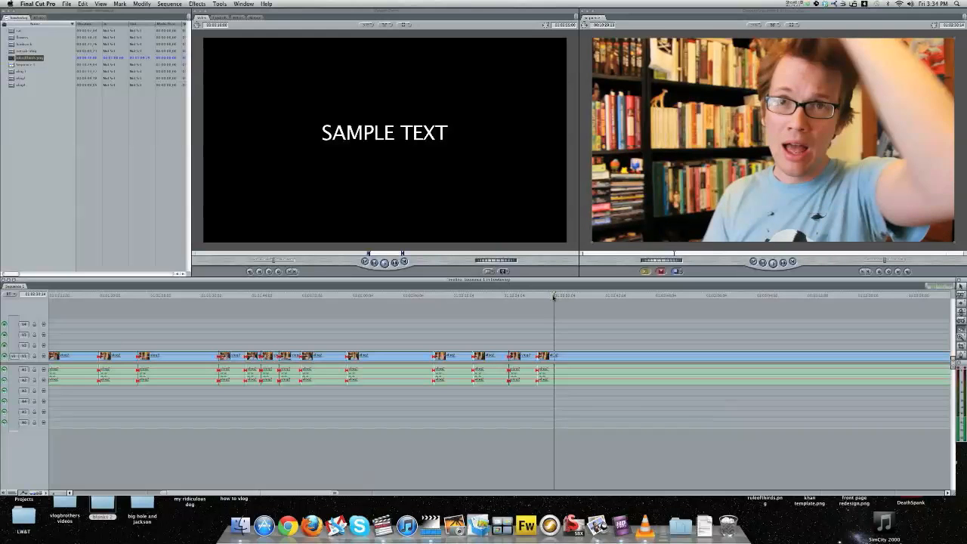
key(space)
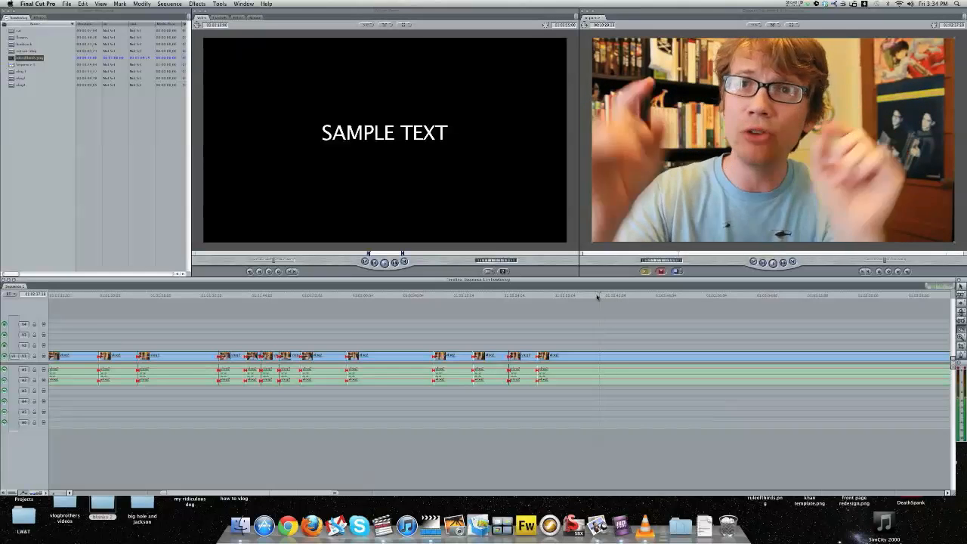
click(597, 296)
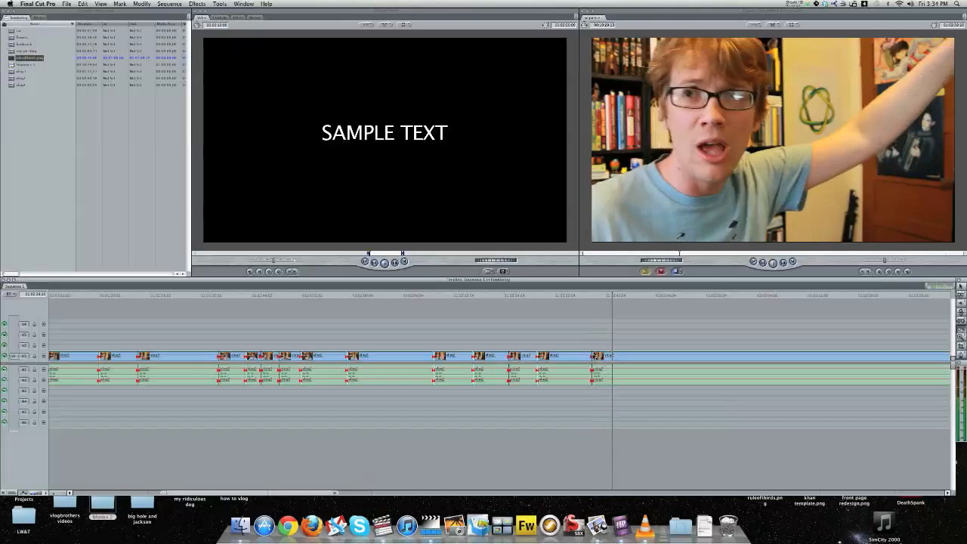
Step: Step back through the outstretched-arm footage and split the V1 clip at the end of that take
key(Left)
key(Left)
key(Left)
key(Left)
key(Left)
click(627, 355)
Step: Scan ahead past the unused footage to the frame where the speaker leans in to start talking and split the V1 clip there
drag(629, 295, 716, 297)
key(space)
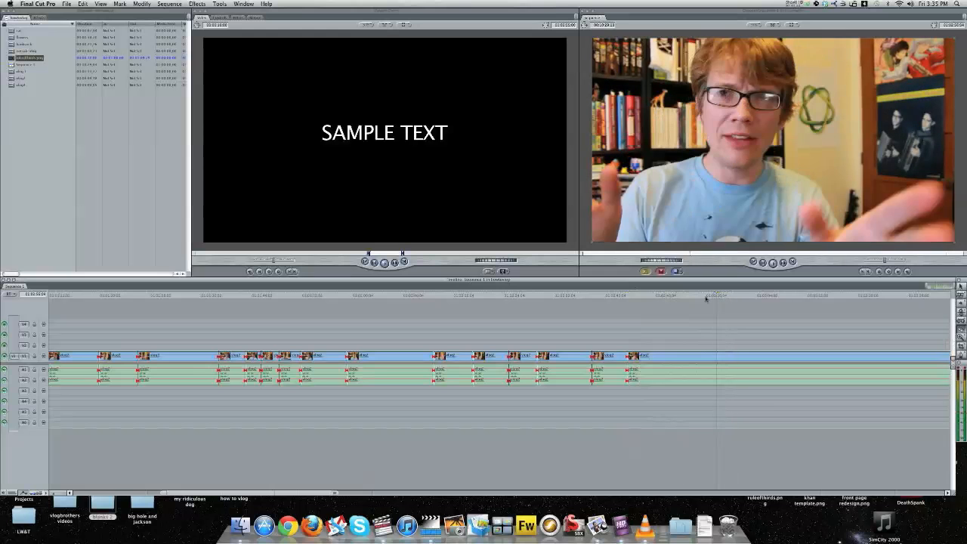
drag(310, 492, 426, 494)
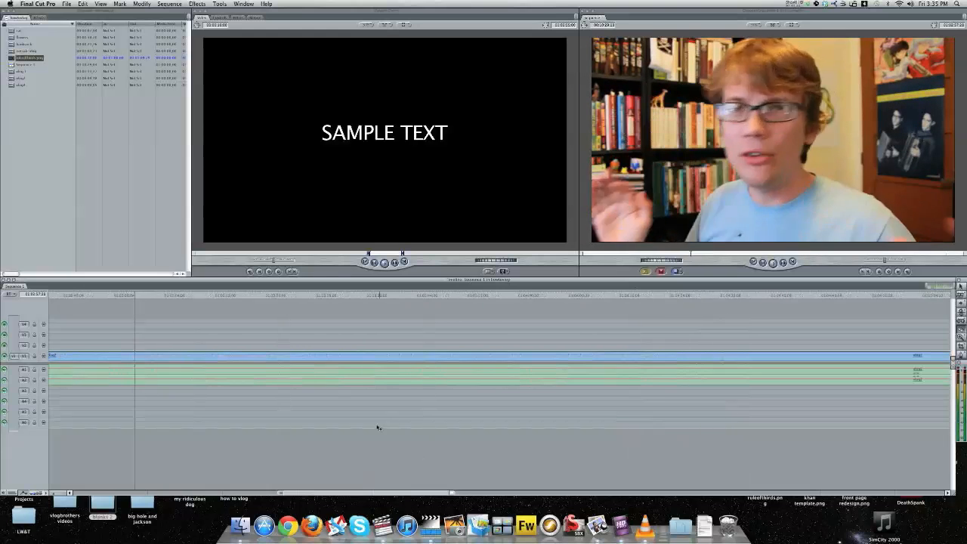
click(168, 297)
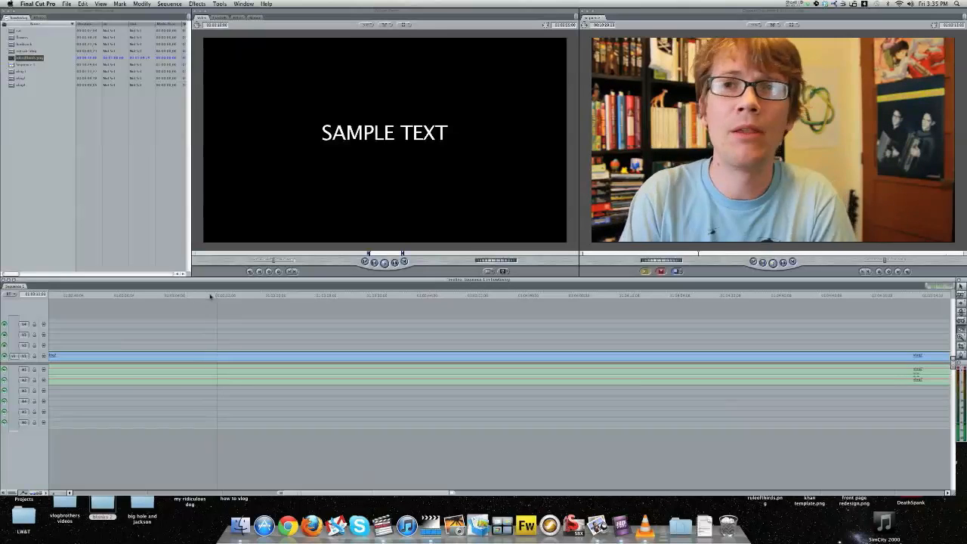
drag(253, 296, 266, 295)
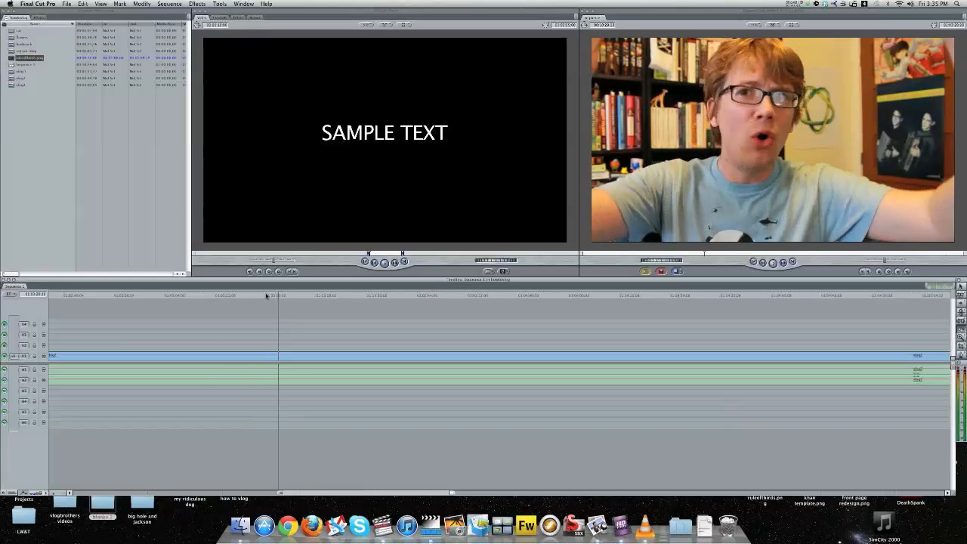
click(316, 295)
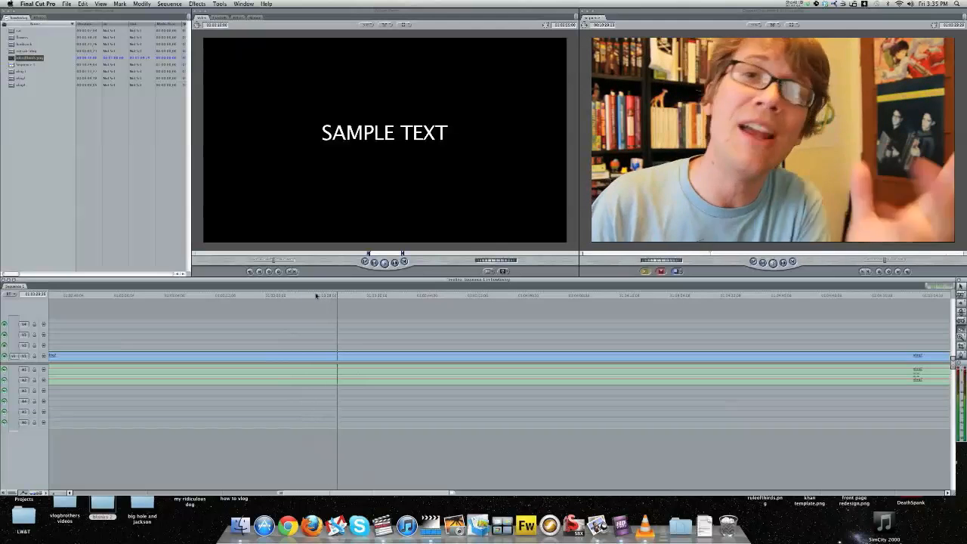
click(316, 296)
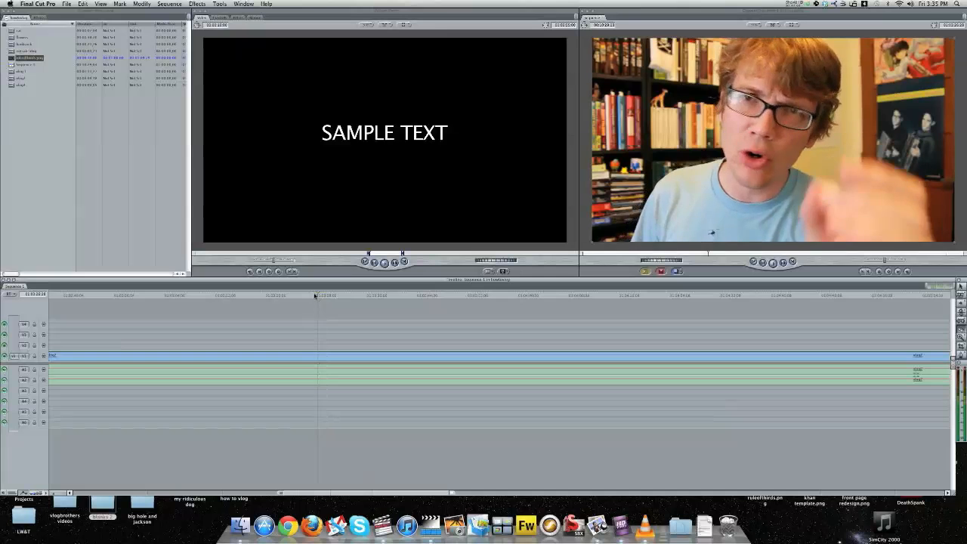
key(Left)
key(Left)
key(Left)
key(Left)
key(Left)
key(Left)
key(Left)
key(Left)
key(Left)
key(Left)
key(Left)
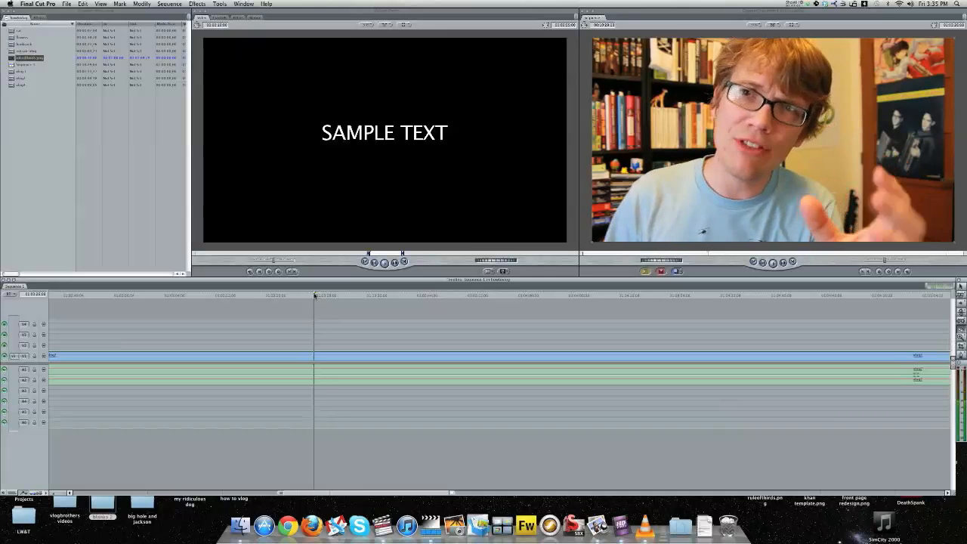
key(Left)
key(Left)
key(Left)
key(Left)
key(Left)
key(Left)
key(Left)
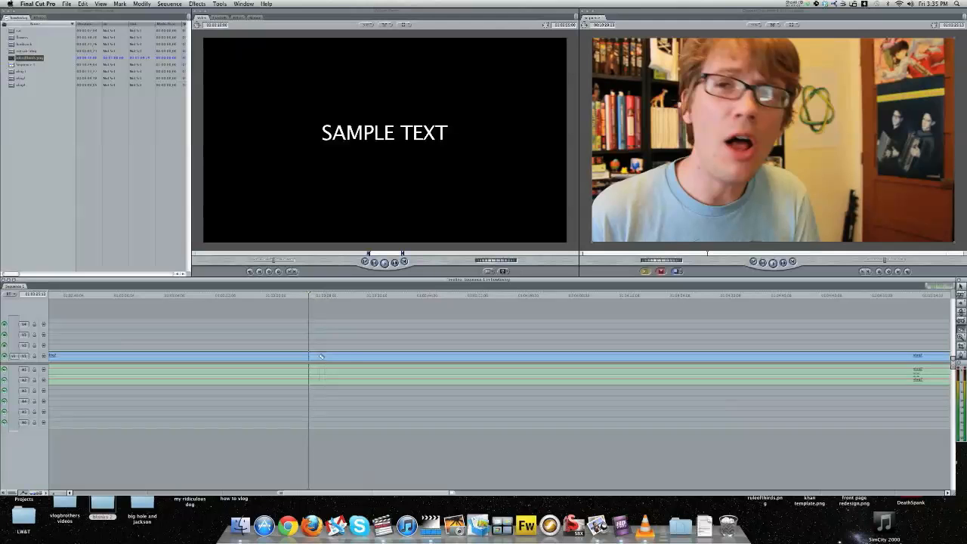
key(ctrl+v)
Step: Play the take until the speaker turns his head away, step back to its end and split the V1 clip there
mouse_move(401, 493)
mouse_down()
mouse_move(83, 493)
mouse_move(402, 487)
mouse_up()
key(space)
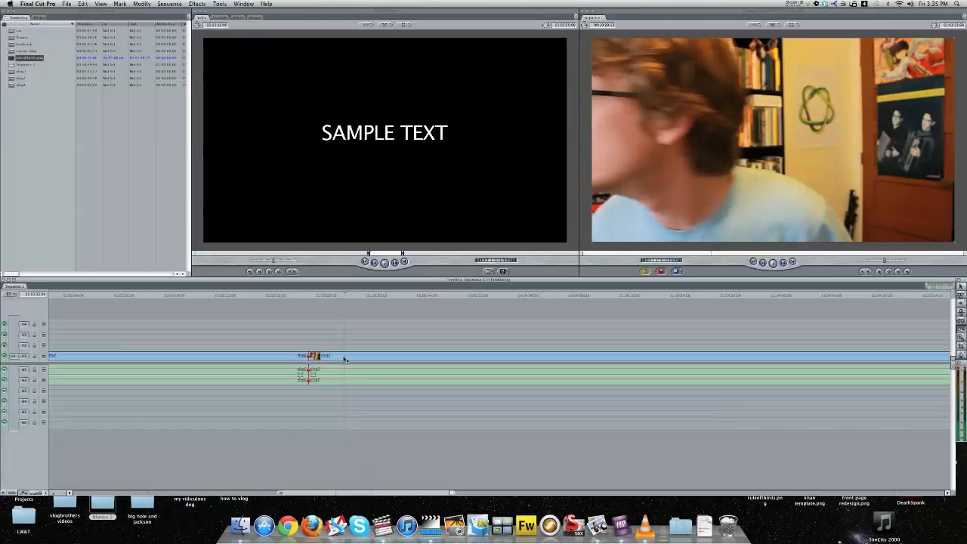
key(Left)
key(Left)
key(Left)
key(Left)
key(Left)
key(Left)
key(Left)
key(Left)
key(Left)
key(Left)
key(Left)
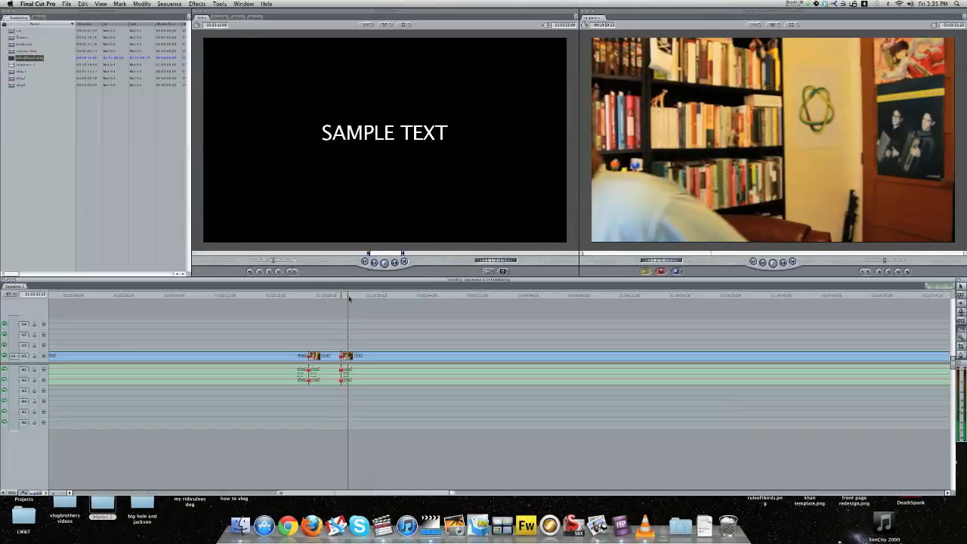
Step: Scan to the take where the speaker pauses with one hand raised and split the V1 clip at its start and end
drag(371, 295, 390, 295)
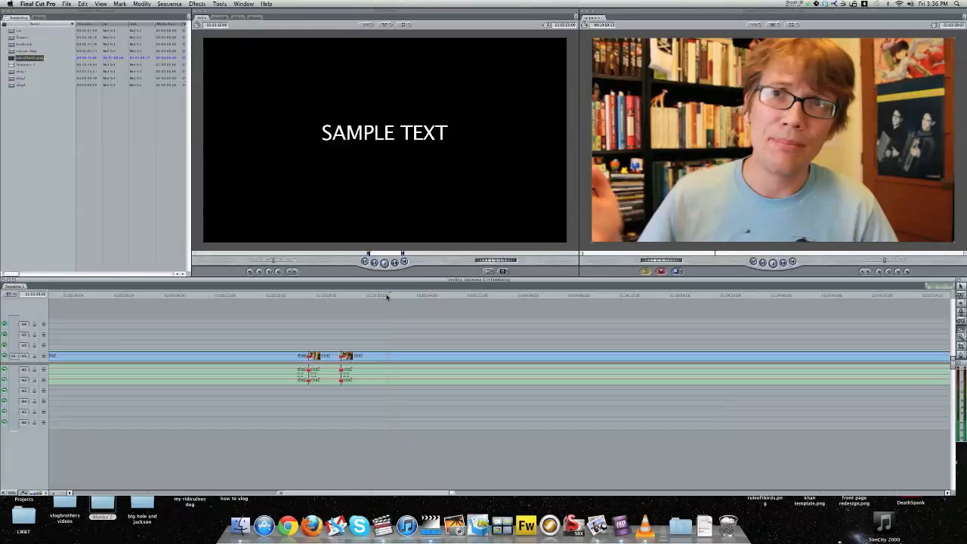
click(388, 357)
key(space)
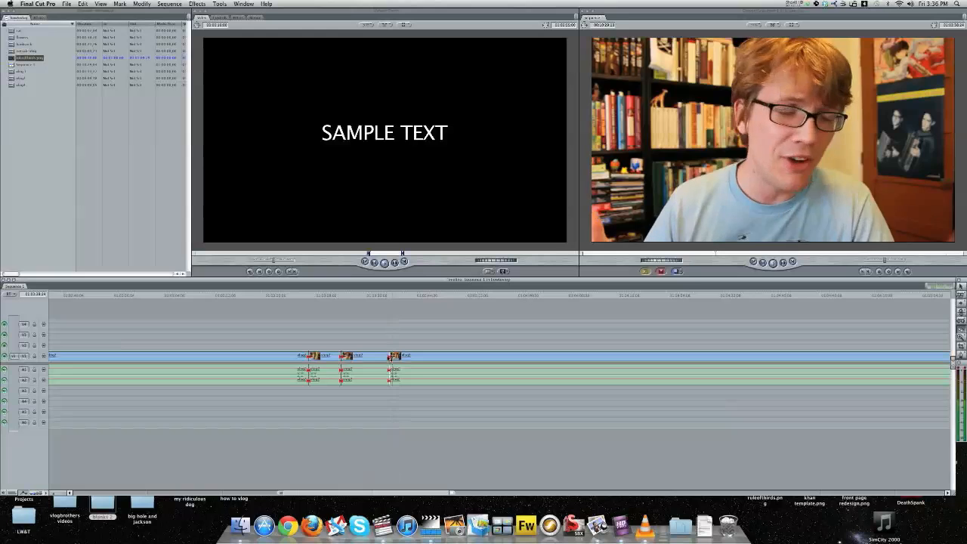
click(415, 355)
key(space)
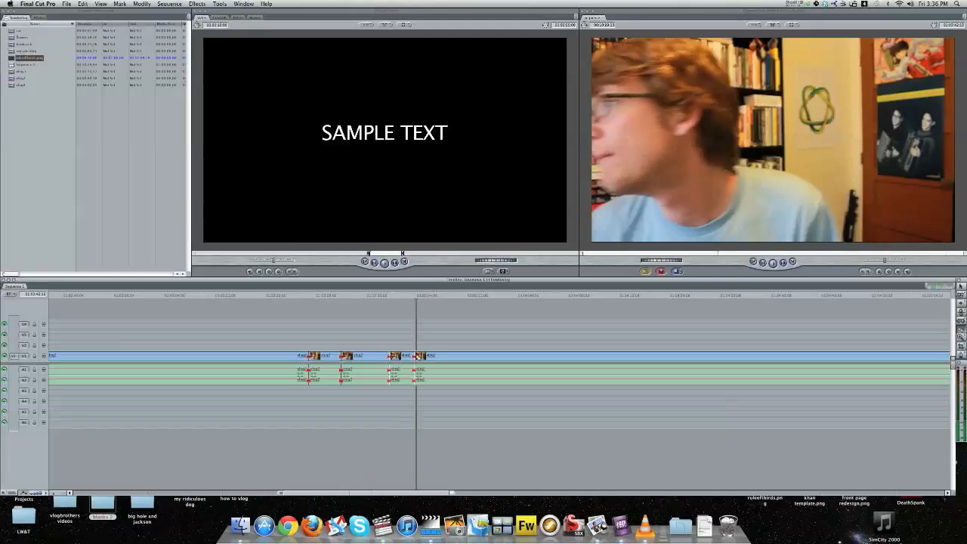
Step: Find the next take, where the speaker holds out an open hand, and split the V1 clip around the takes there
drag(421, 299, 479, 295)
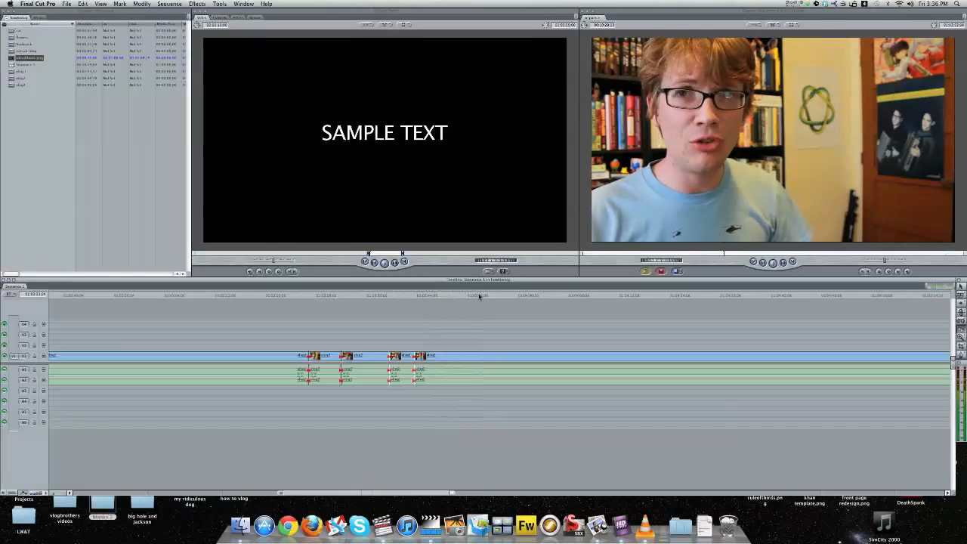
key(space)
key(space)
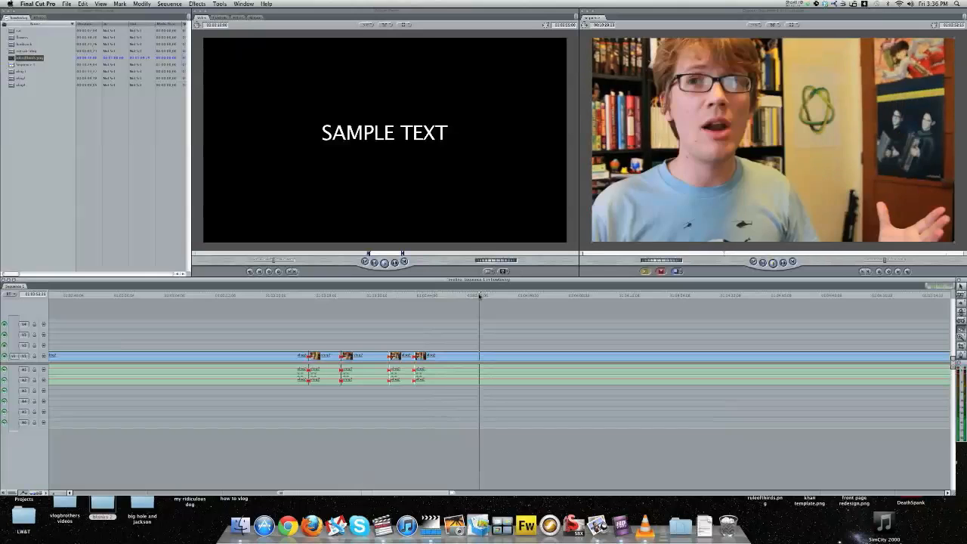
click(478, 296)
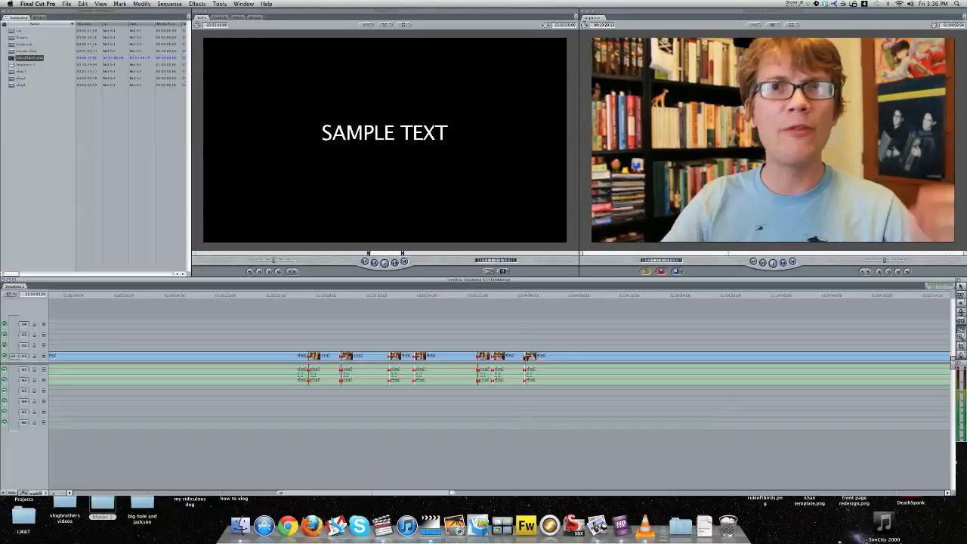
Step: Open the white blossom clip in the Viewer and mark In and Out points around the bee shot
double_click(21, 37)
drag(345, 257, 540, 257)
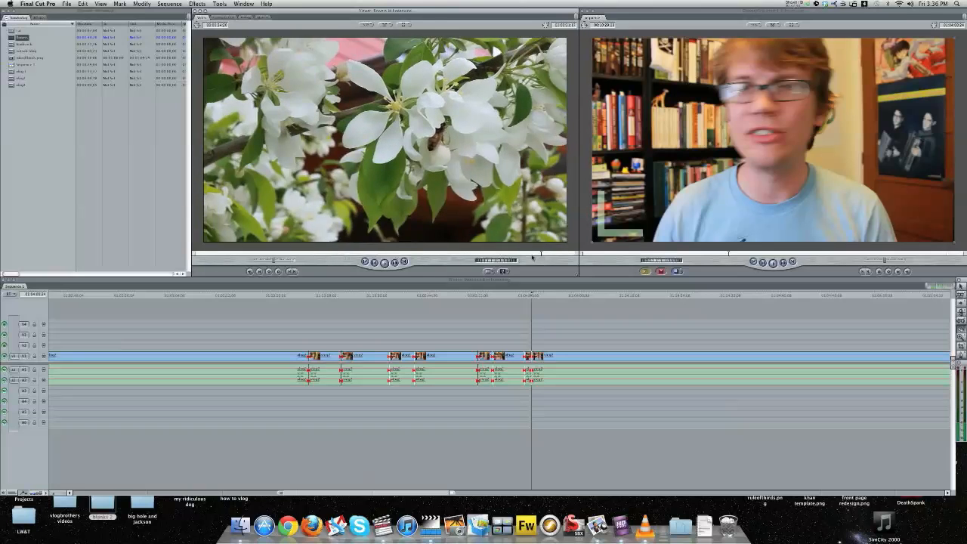
right_click(511, 260)
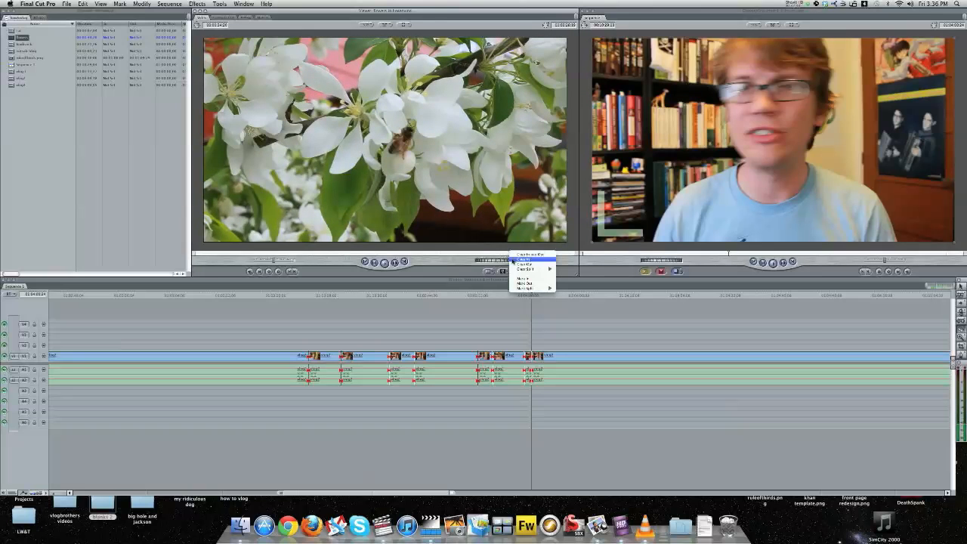
click(512, 259)
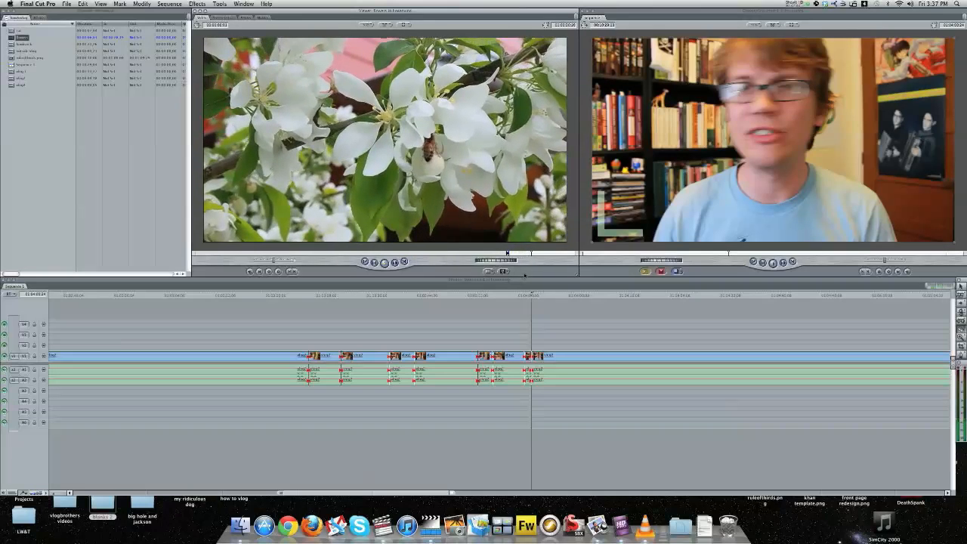
right_click(533, 259)
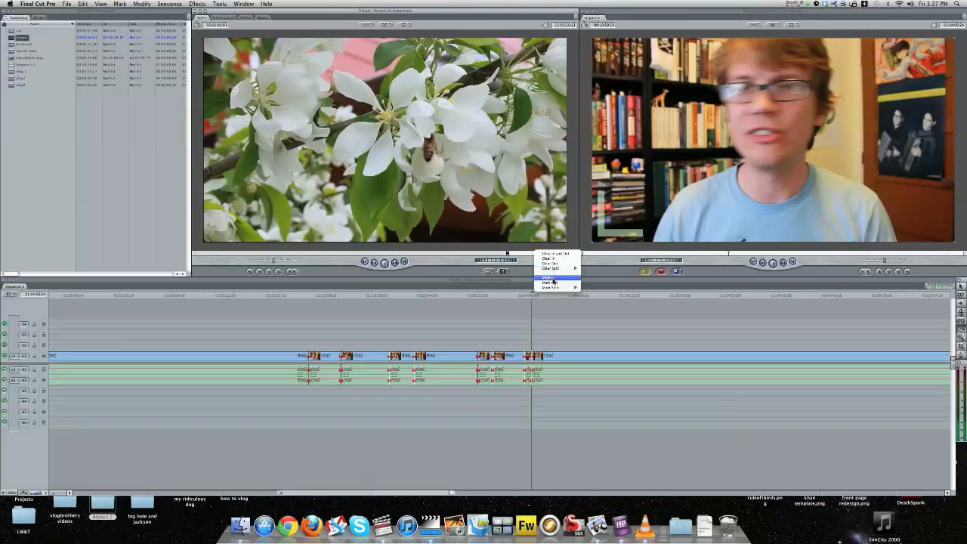
click(554, 281)
Step: Overlay the marked blossom shot on V2 above the last short V1 take and trim it to that take's length
mouse_move(493, 155)
mouse_down()
mouse_move(572, 393)
mouse_move(531, 392)
mouse_up()
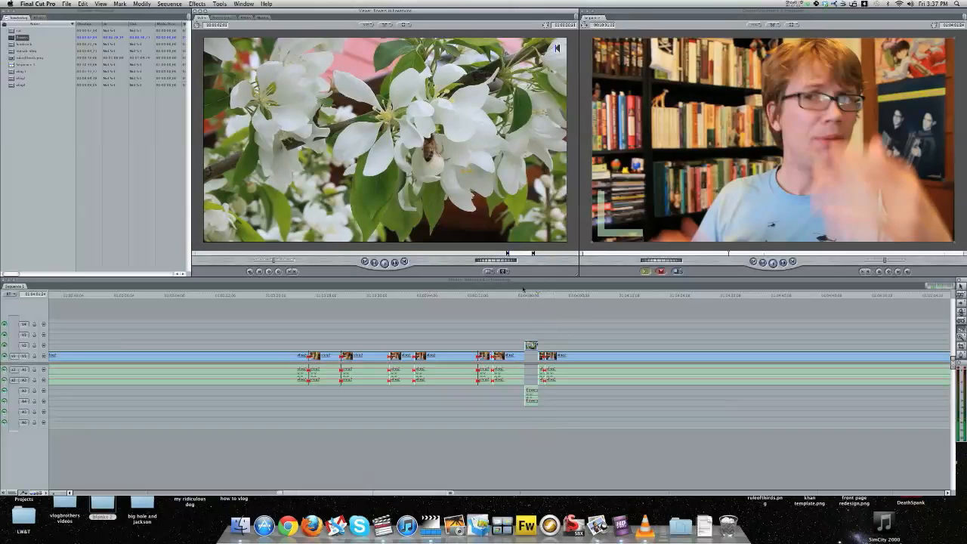
mouse_move(531, 345)
mouse_down()
mouse_move(550, 332)
mouse_move(531, 349)
mouse_move(572, 339)
mouse_move(532, 345)
mouse_up()
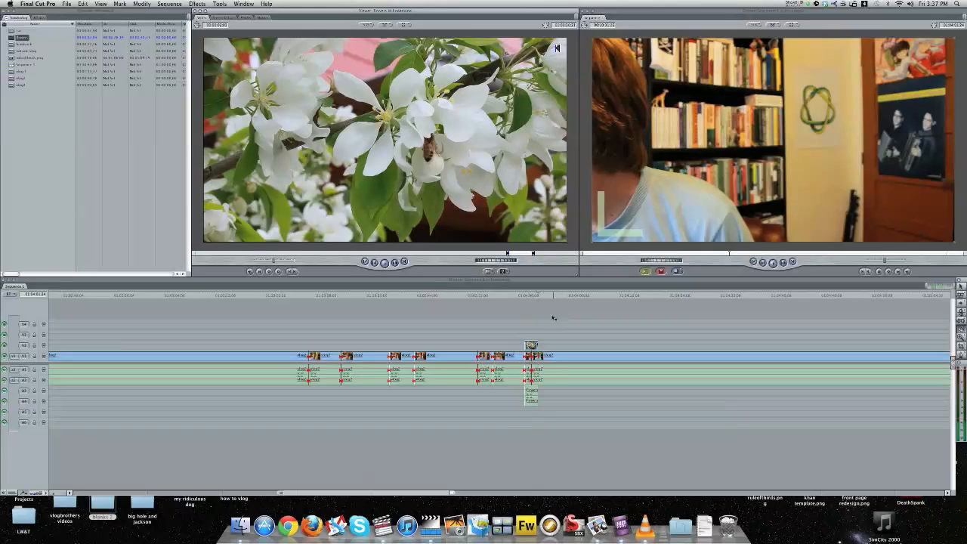
click(520, 294)
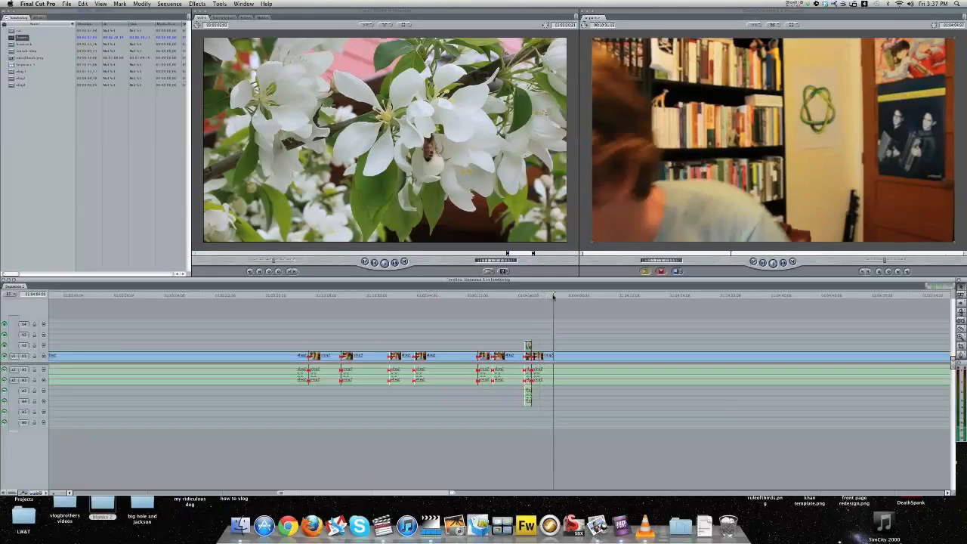
Step: Play back the blossom cutaway from its start in the sequence
drag(549, 296, 523, 299)
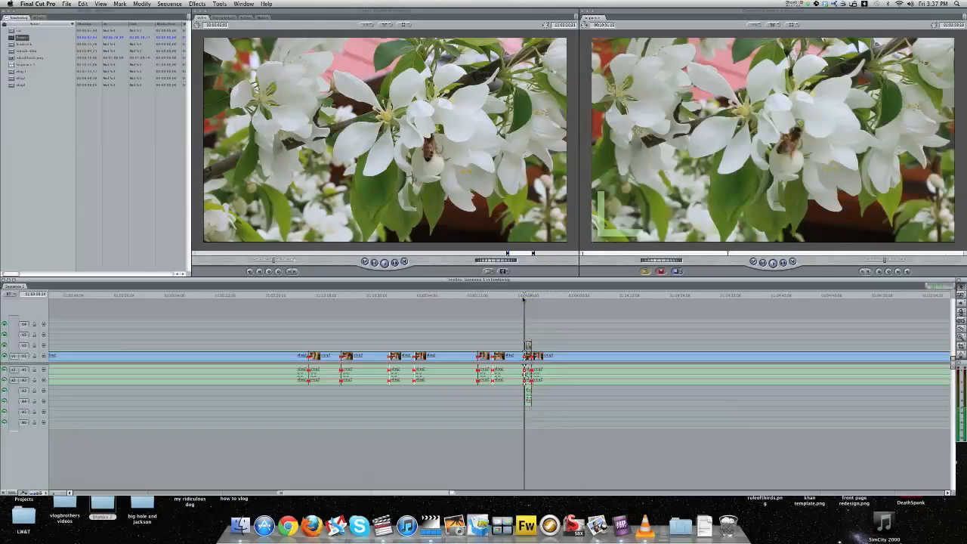
key(space)
key(space)
Step: Scan past the unused footage to the next take and split the V1 clip at its start and end
drag(542, 292, 722, 291)
click(722, 357)
key(space)
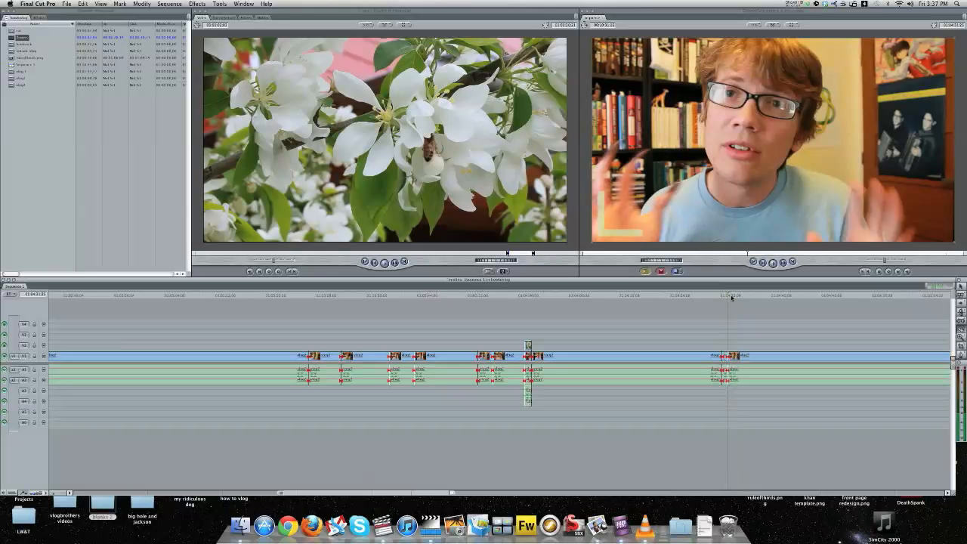
Step: Open the outdoor street clip in the Viewer and mark In and Out points around the laughing shot
double_click(32, 51)
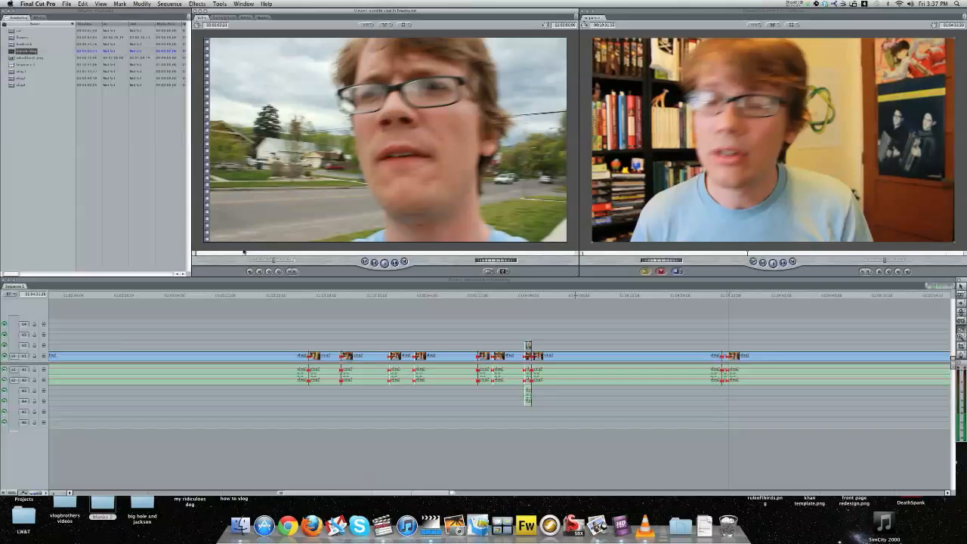
drag(234, 255, 333, 255)
key(space)
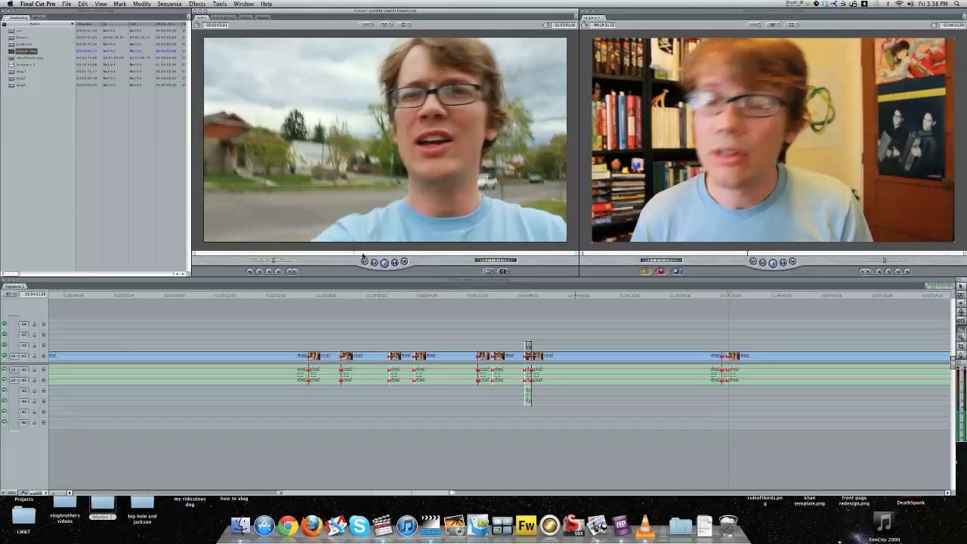
right_click(355, 255)
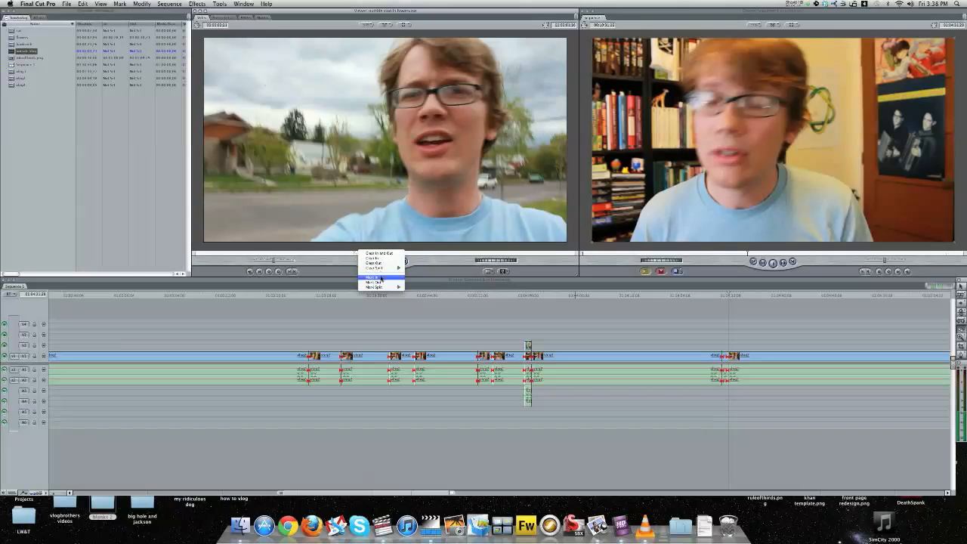
click(381, 278)
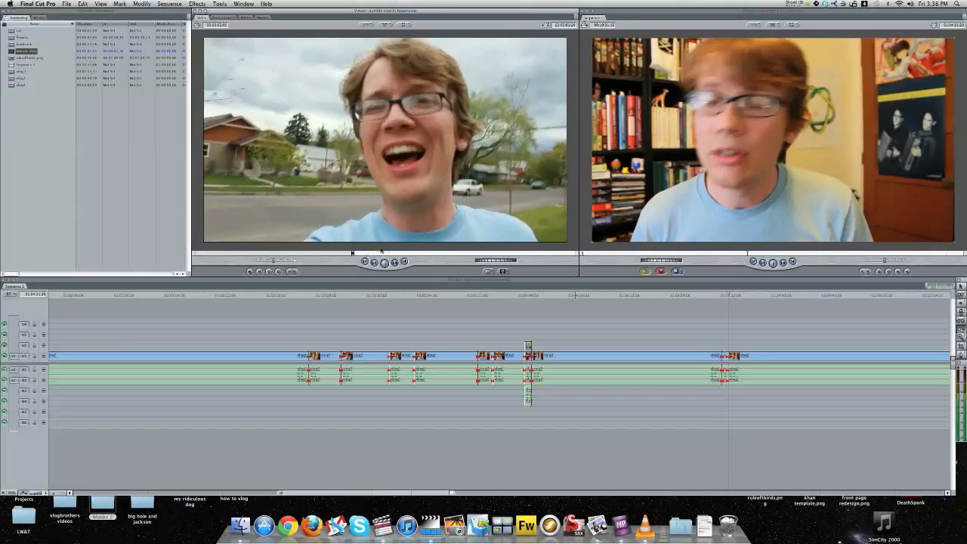
right_click(435, 254)
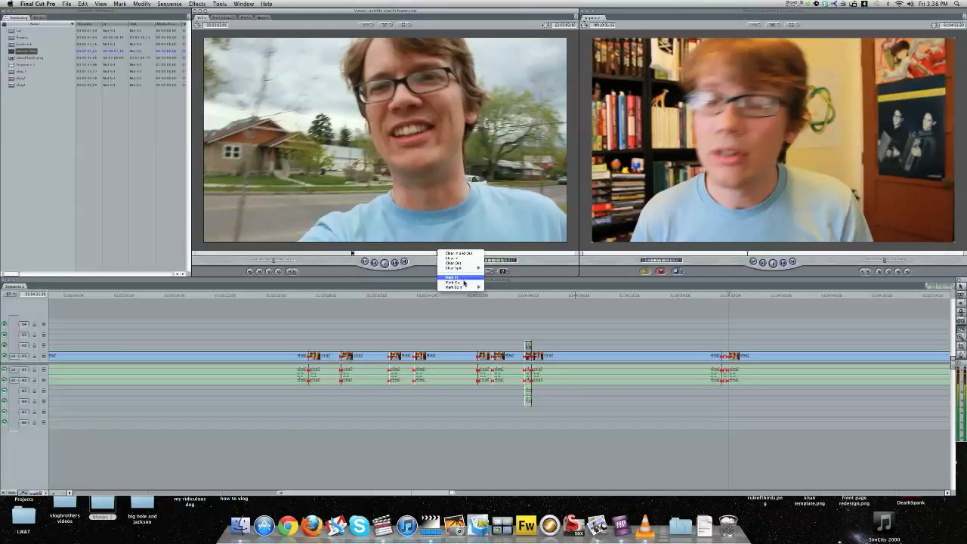
click(467, 285)
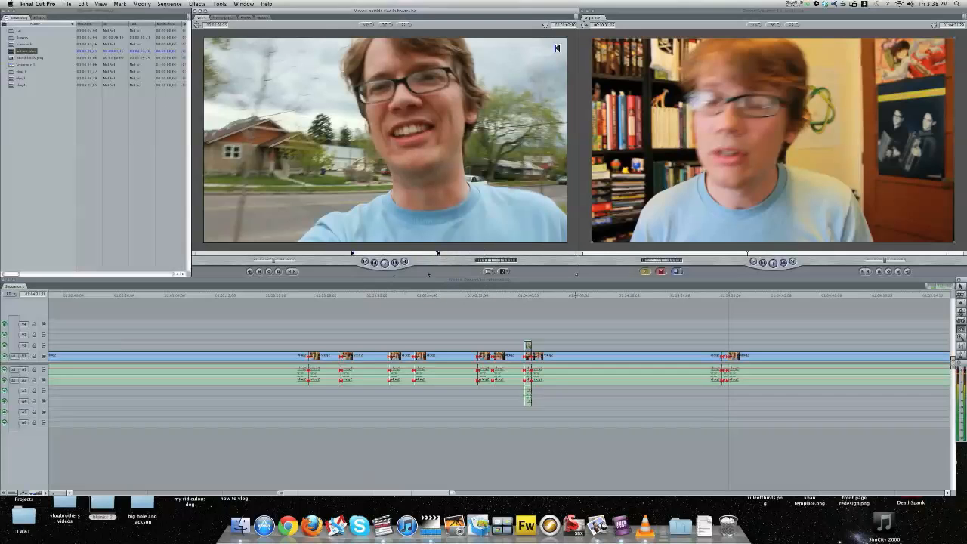
Step: Review the short takes in the sequence and scan the unused V1 footage for the spiky hat take
drag(502, 296, 486, 297)
key(space)
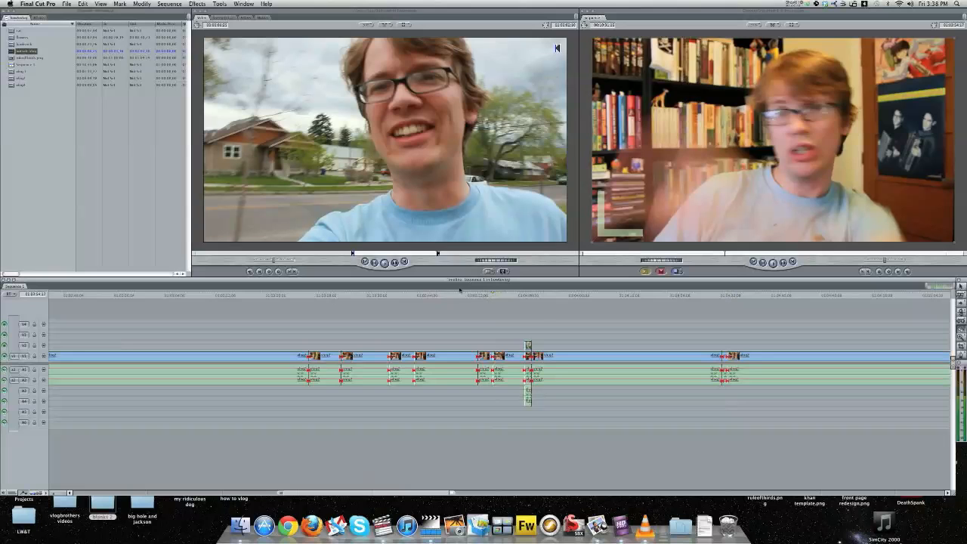
drag(452, 492, 578, 493)
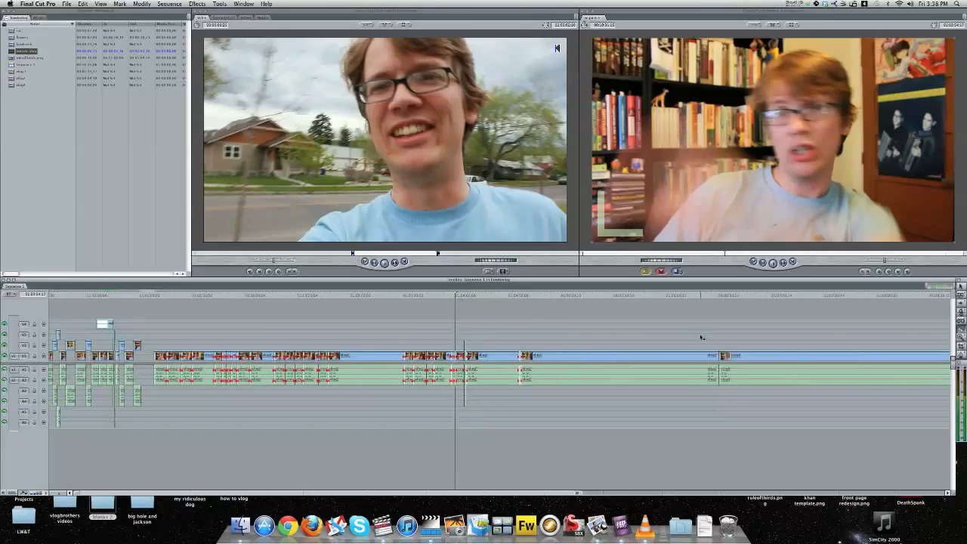
drag(578, 493, 473, 493)
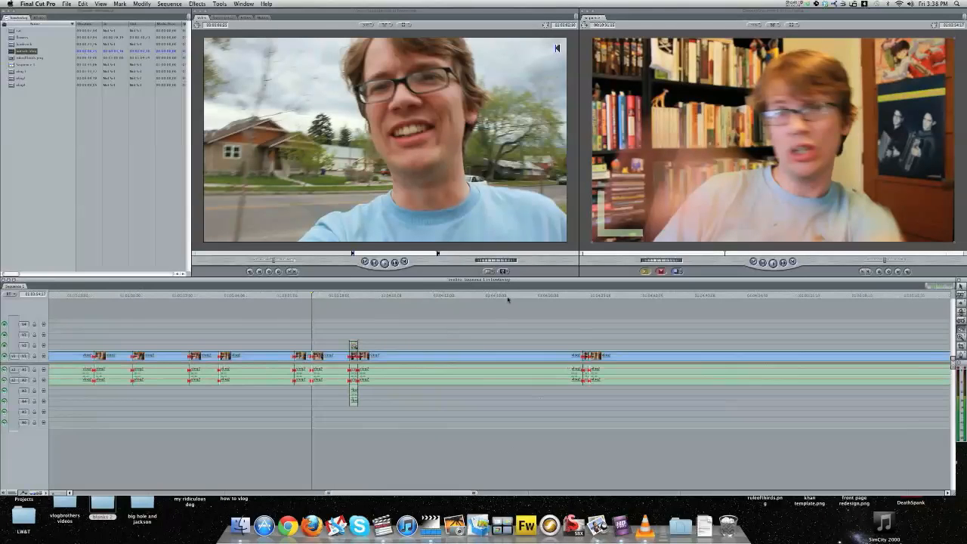
drag(389, 293, 663, 295)
key(space)
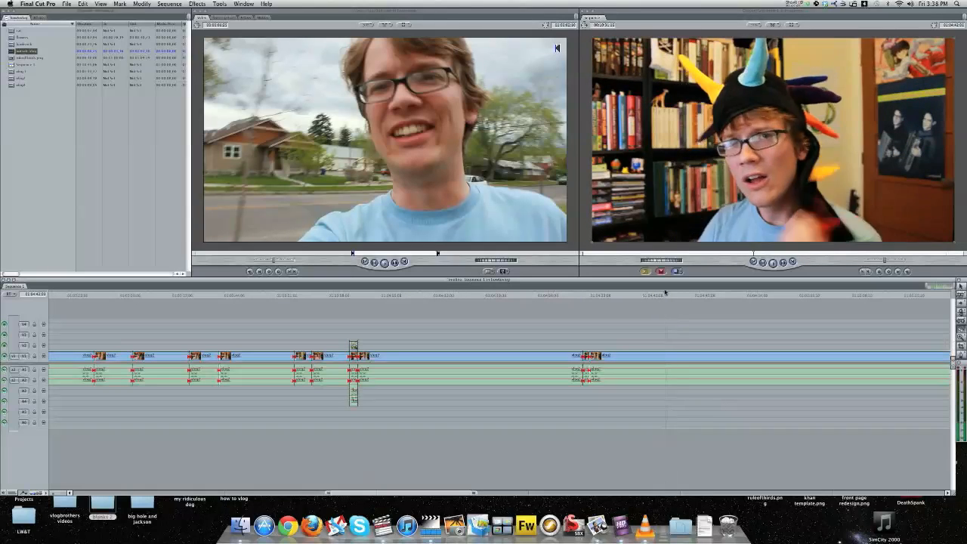
drag(454, 291, 663, 297)
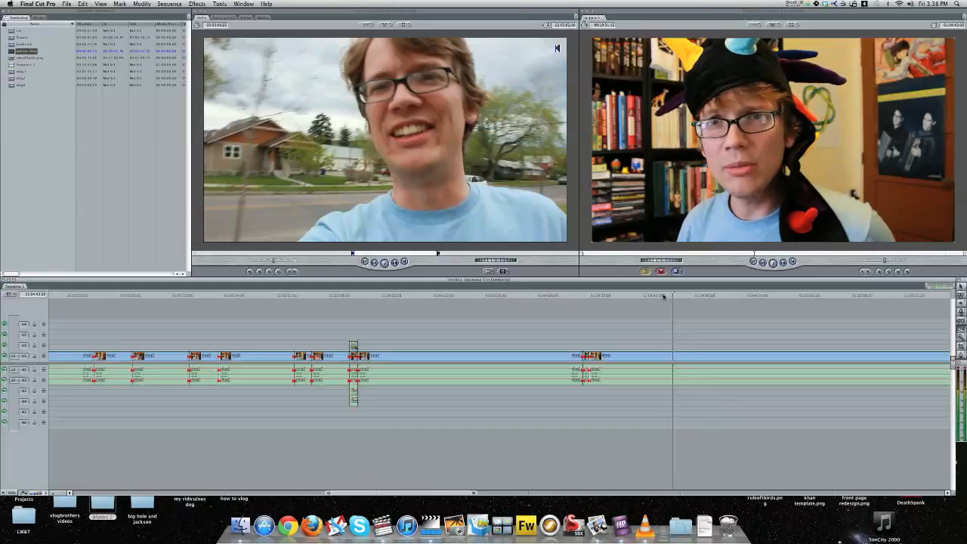
Step: Try splitting the V1 clip just before the spiky hat line, then undo the split
key(Left)
key(Left)
key(Left)
key(Left)
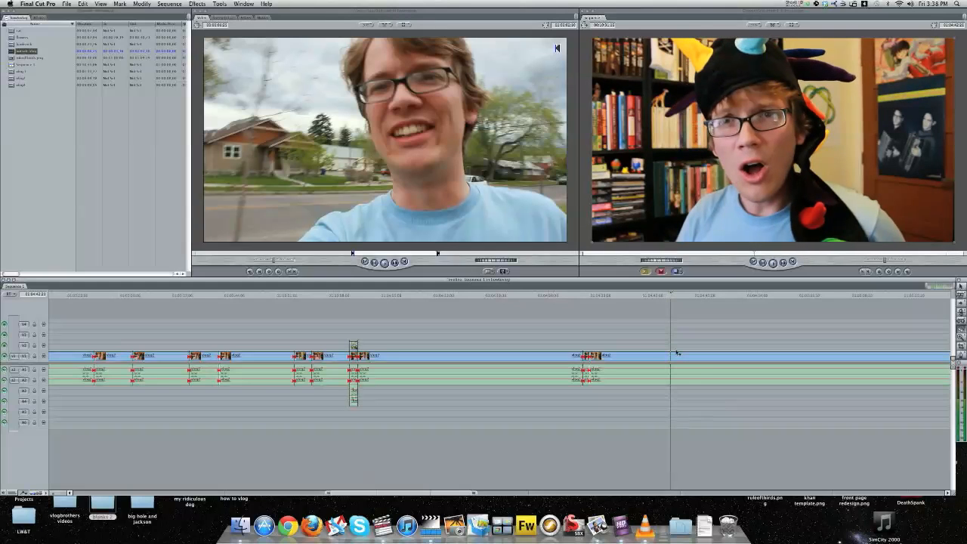
click(676, 362)
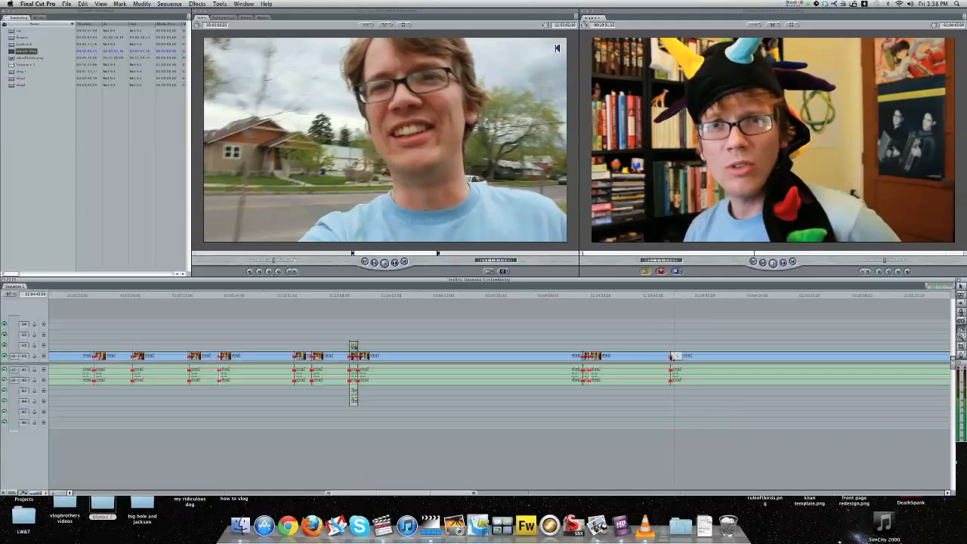
key(Delete)
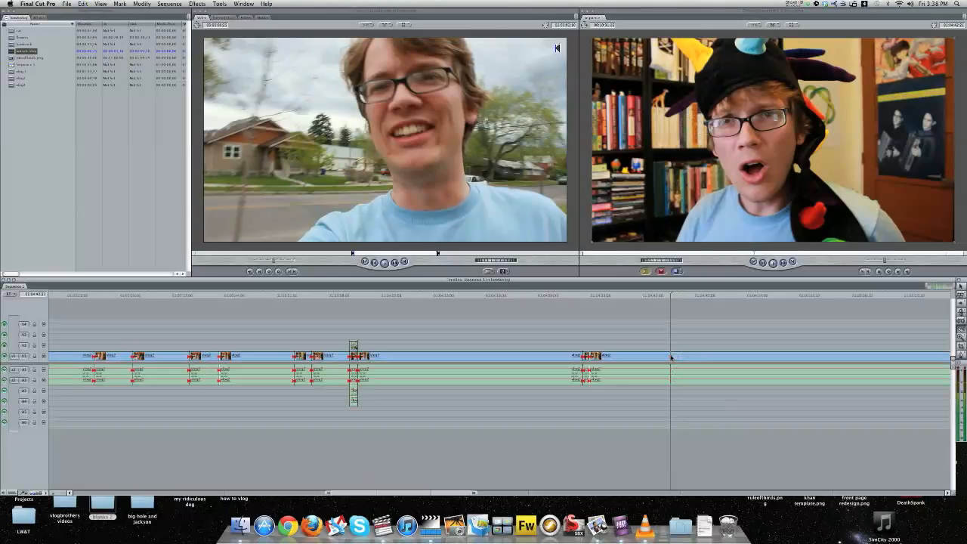
Step: Split the V1 clip at the start and end of the short spiky hat line
click(682, 296)
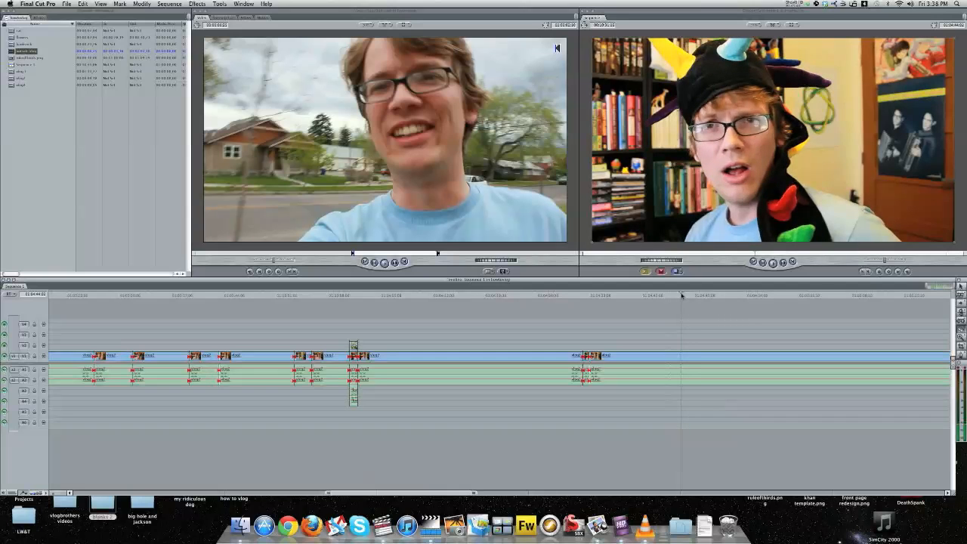
key(F10)
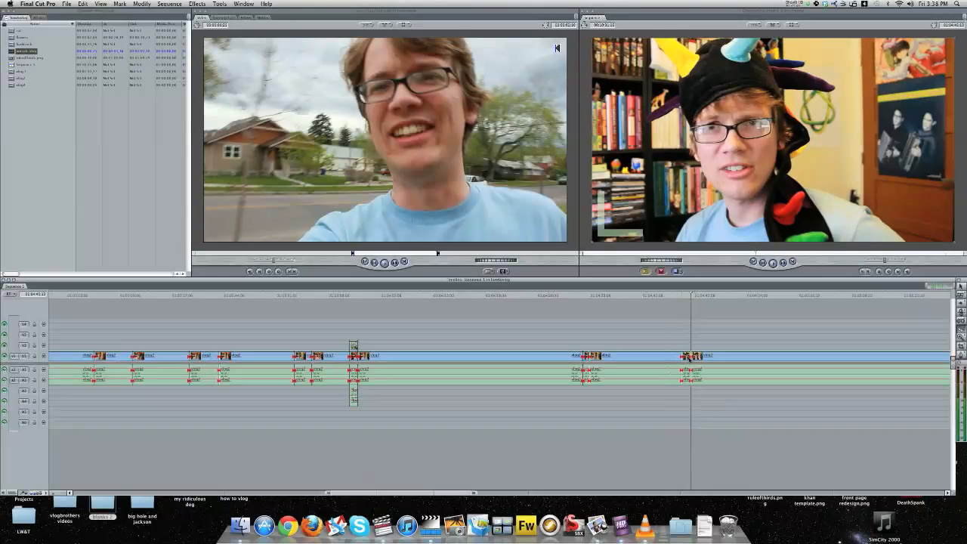
Step: Scan the V1 footage after the hat take and play back the guitar footage
drag(694, 294, 790, 290)
drag(592, 294, 656, 296)
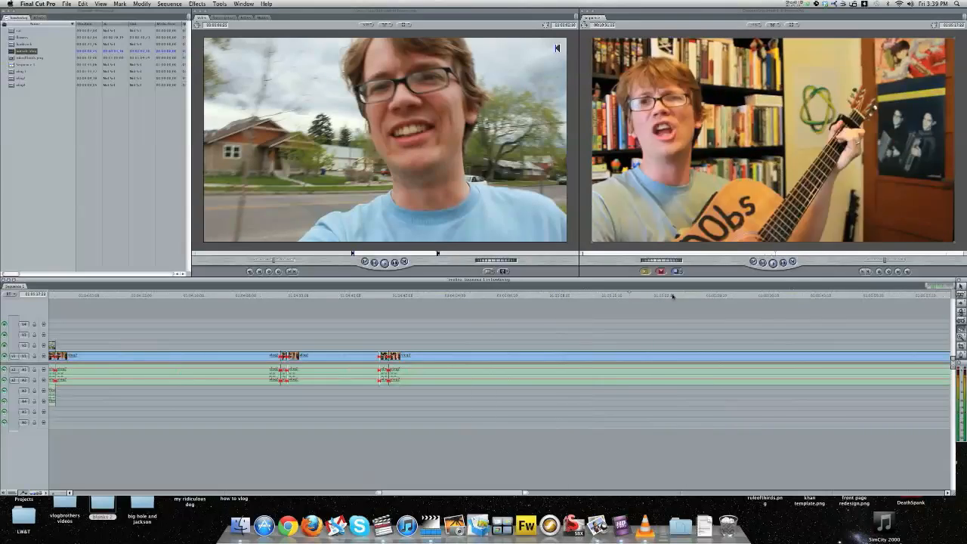
mouse_move(802, 297)
mouse_down()
mouse_move(823, 294)
mouse_move(798, 295)
mouse_up()
key(space)
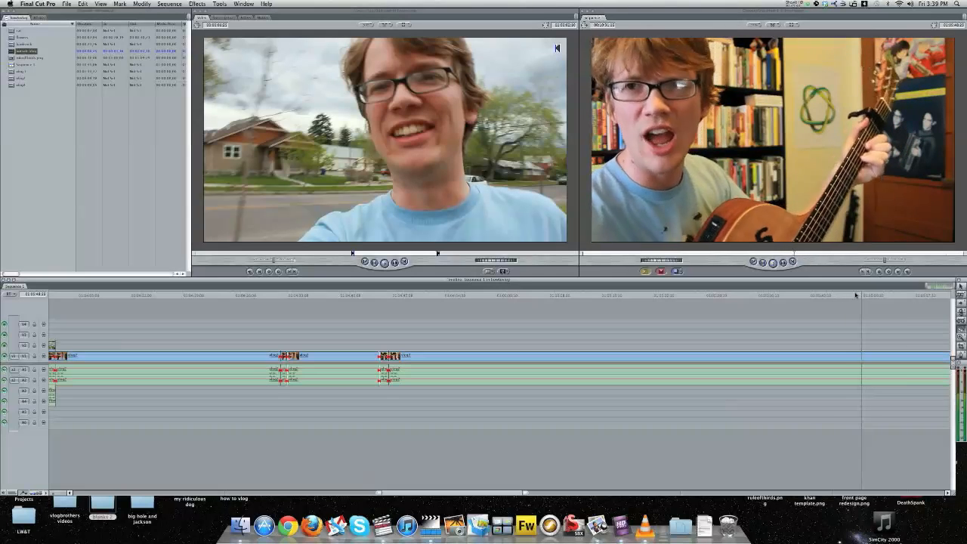
Step: Try splitting the V1 clip a few frames before the guitar line, check playback and undo the split
click(856, 296)
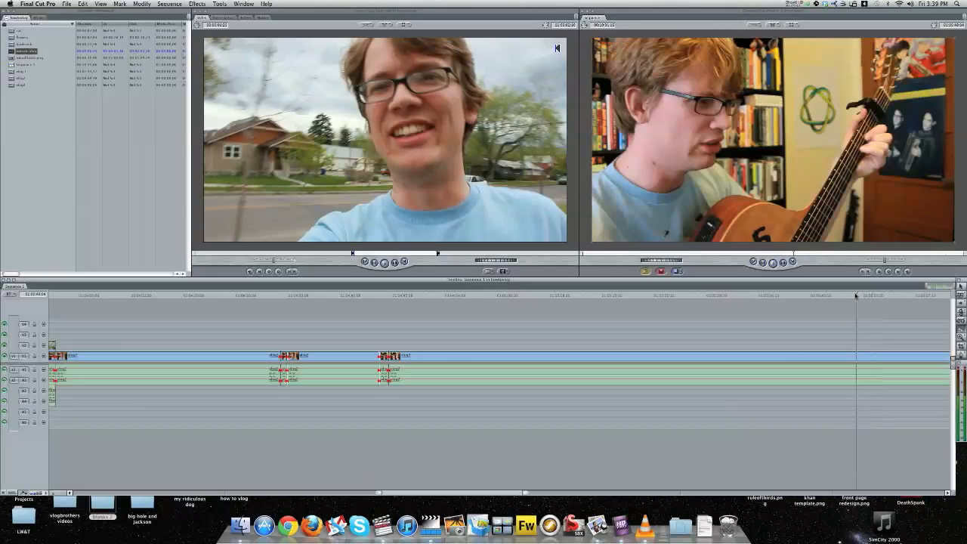
key(Left)
key(Left)
key(Left)
key(Left)
key(Left)
key(Left)
key(Left)
key(Left)
key(Left)
key(Left)
key(Left)
key(Left)
key(Left)
key(Left)
key(Left)
key(Left)
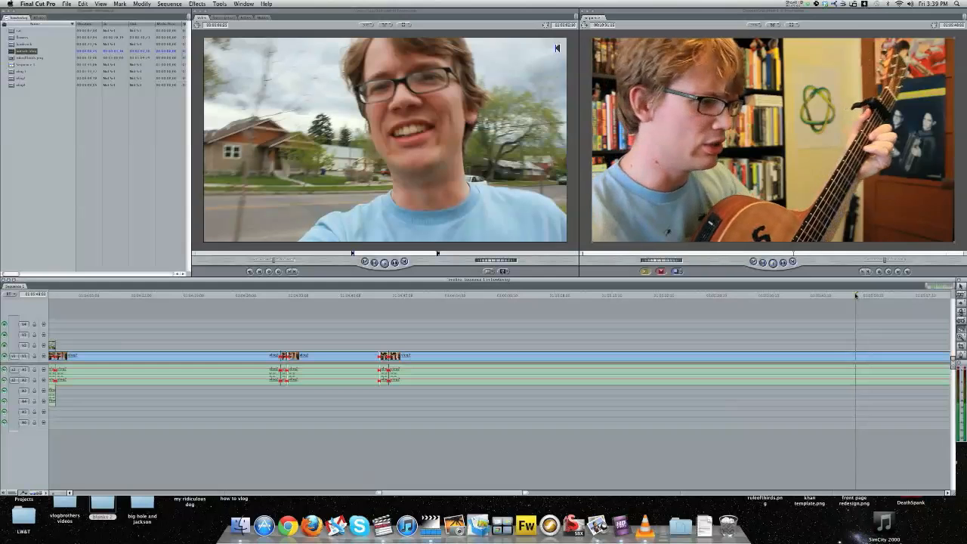
key(Left)
key(Left)
key(Left)
key(Left)
key(Left)
key(Left)
key(Left)
key(Left)
key(Left)
key(Left)
key(Left)
key(Left)
key(Left)
key(Left)
key(Left)
key(Left)
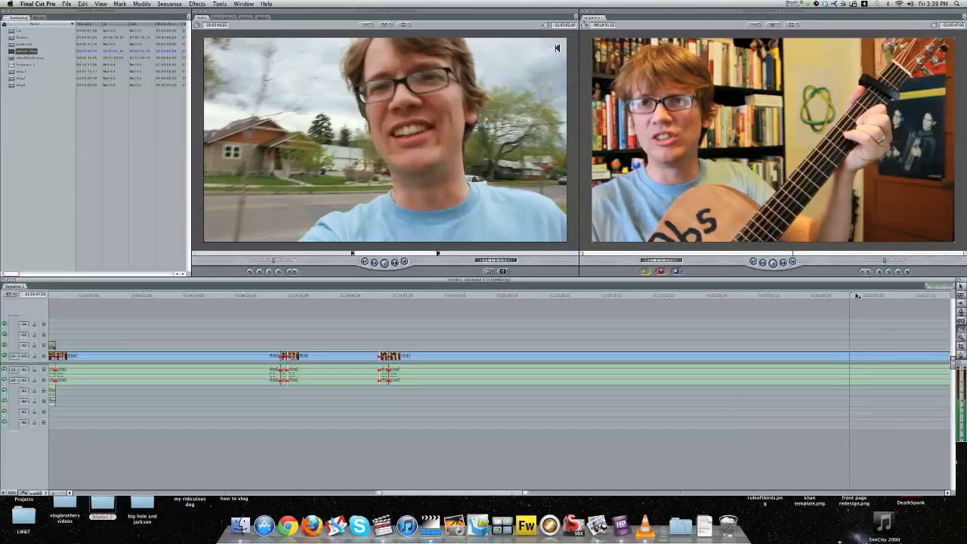
key(Left)
key(Left)
key(Left)
key(Left)
key(Left)
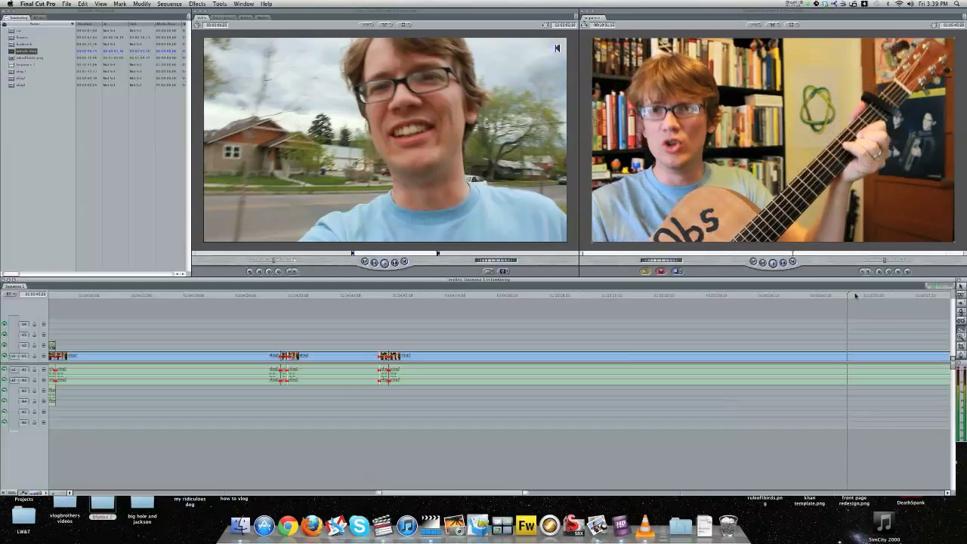
click(849, 355)
key(space)
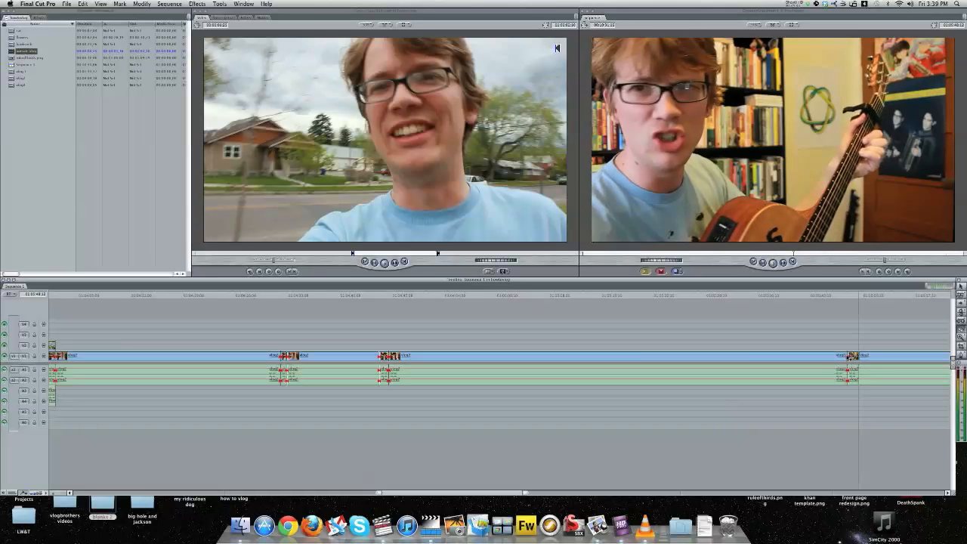
key(super+z)
Step: Split the V1 clip at the start and end of the guitar line
key(space)
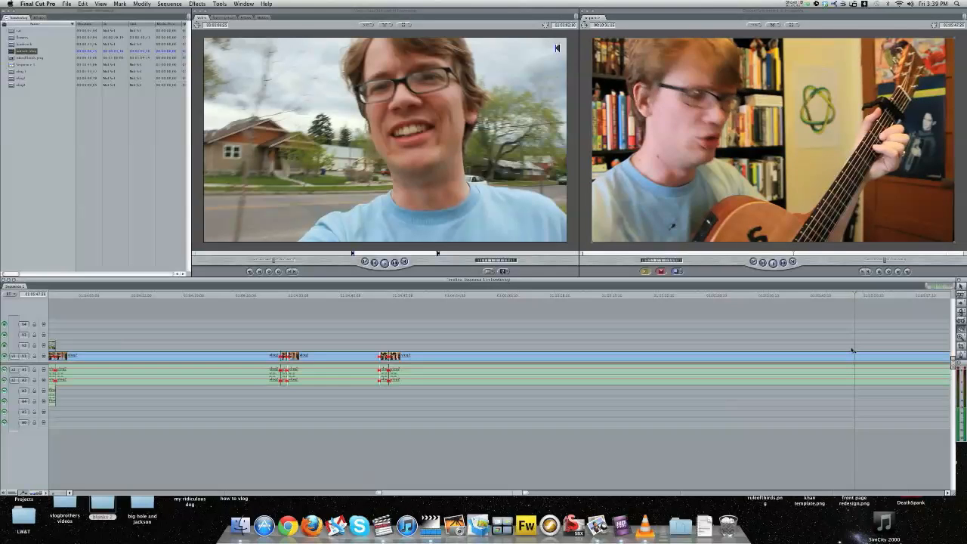
click(855, 354)
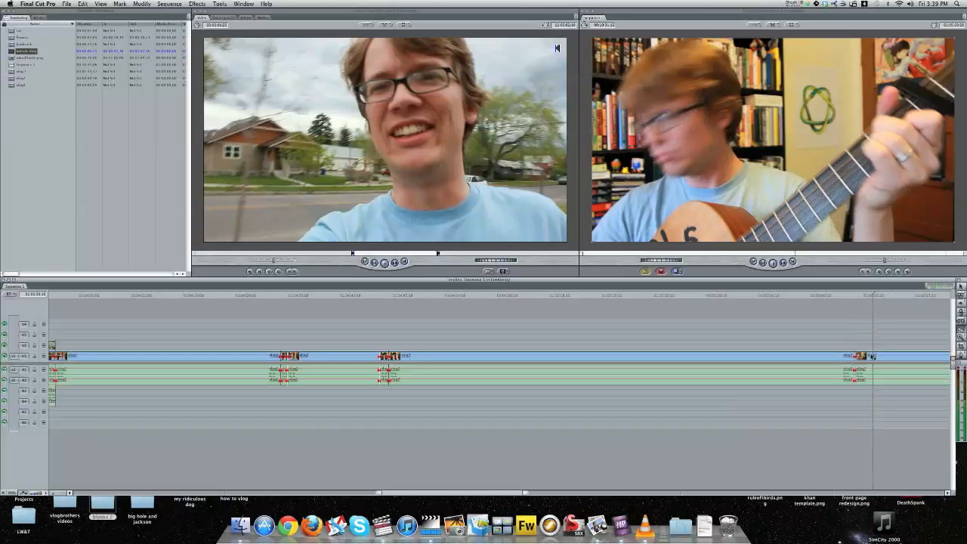
click(876, 355)
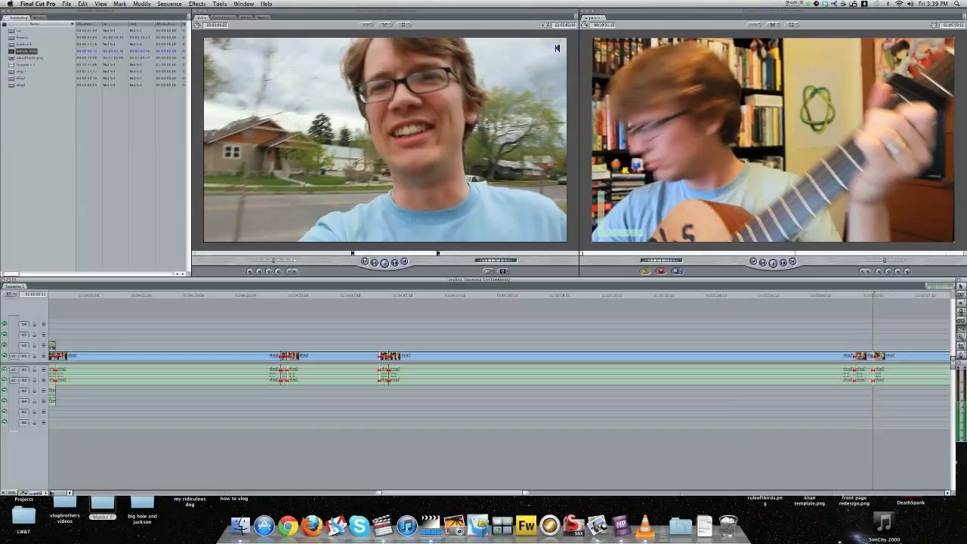
Step: Fade out the audio at the end of the guitar take with keyframes and play back the result
click(51, 494)
drag(50, 493, 51, 493)
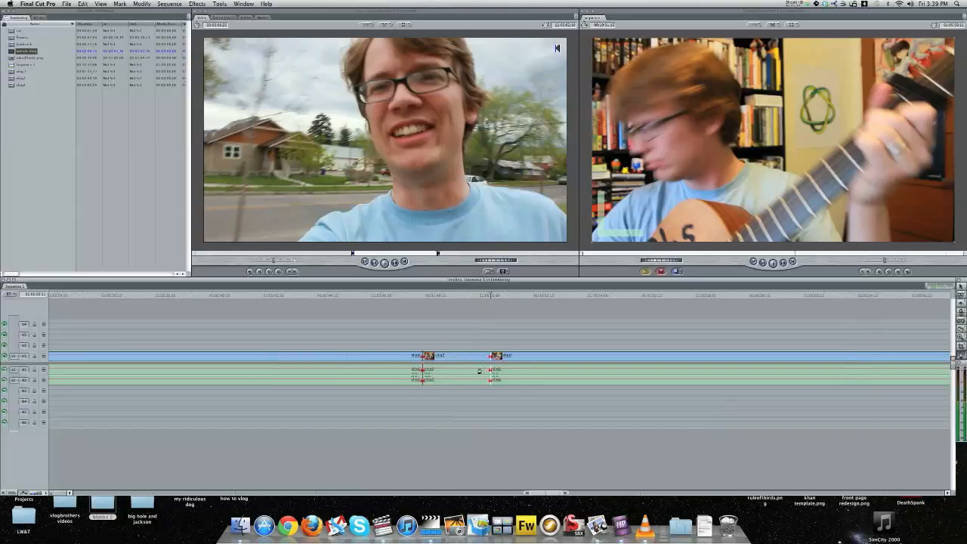
mouse_move(489, 372)
mouse_down()
mouse_move(490, 385)
mouse_move(492, 369)
mouse_up()
click(467, 295)
key(space)
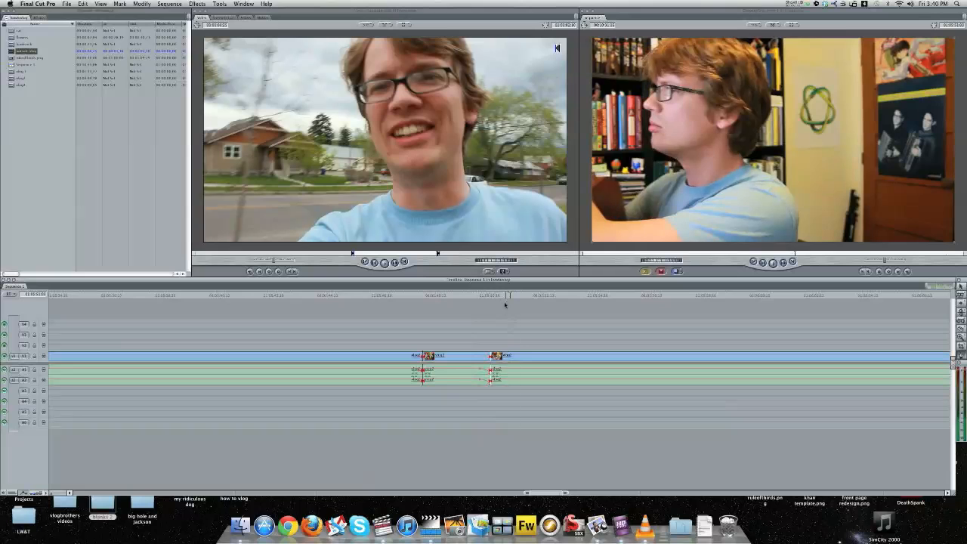
click(479, 296)
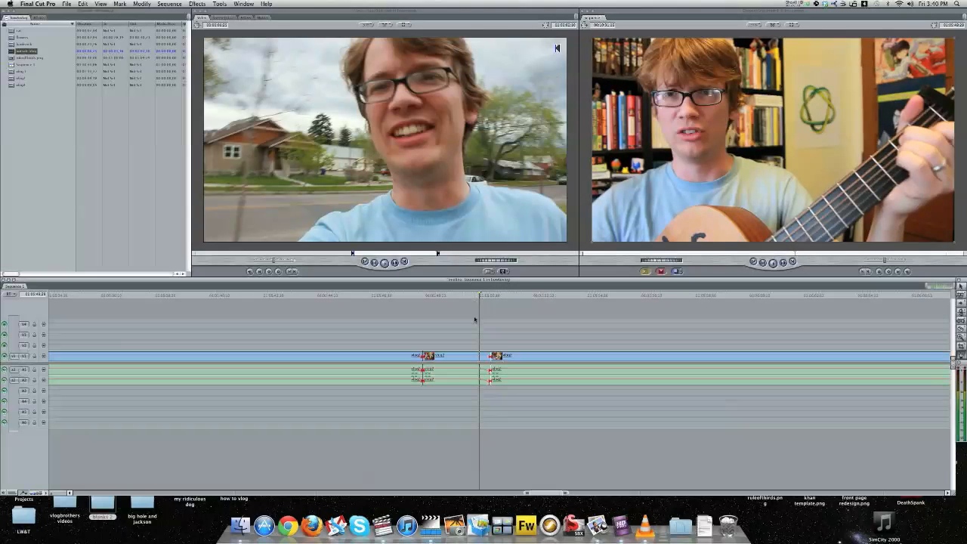
Step: Find the next talking take after the guitar footage and split the V1 clip at its start and end
drag(507, 296, 709, 295)
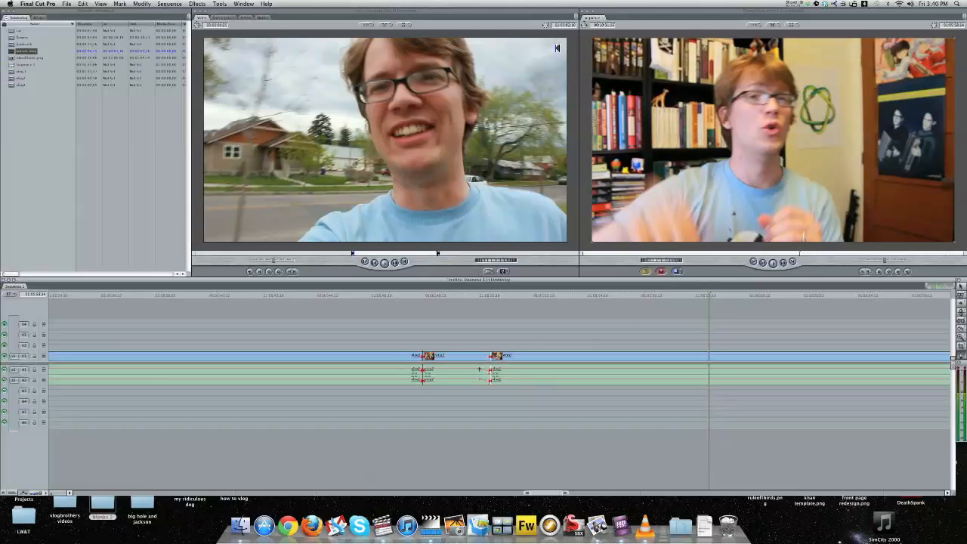
key(space)
click(698, 296)
key(space)
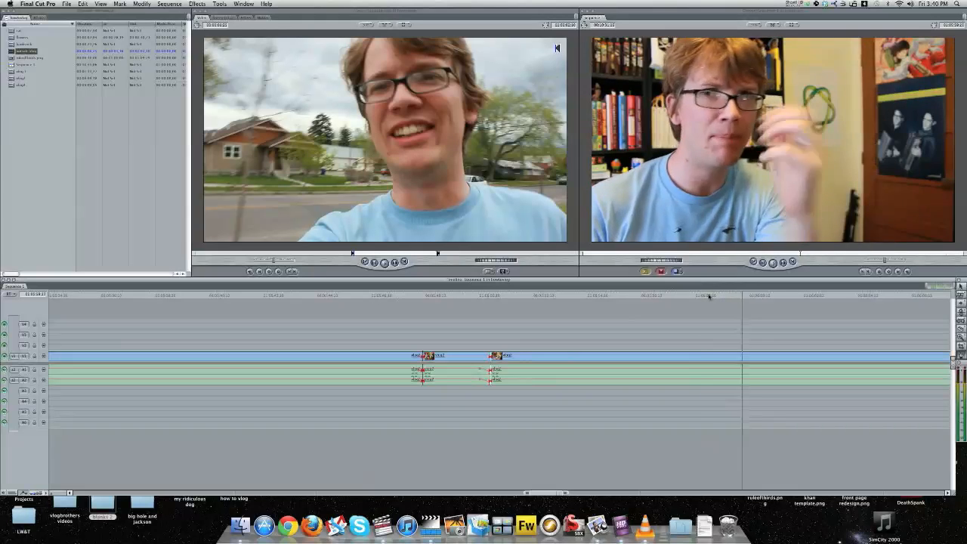
click(701, 296)
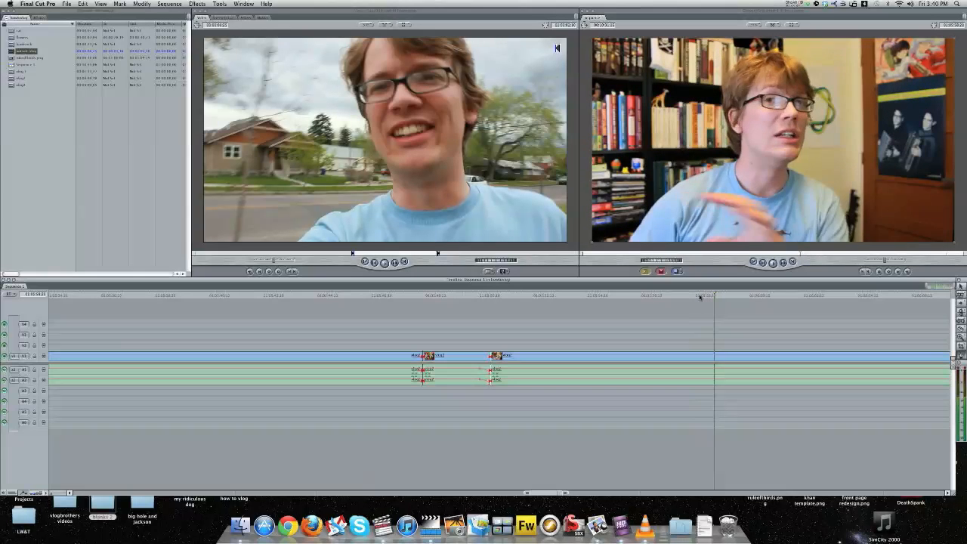
key(ctrl+v)
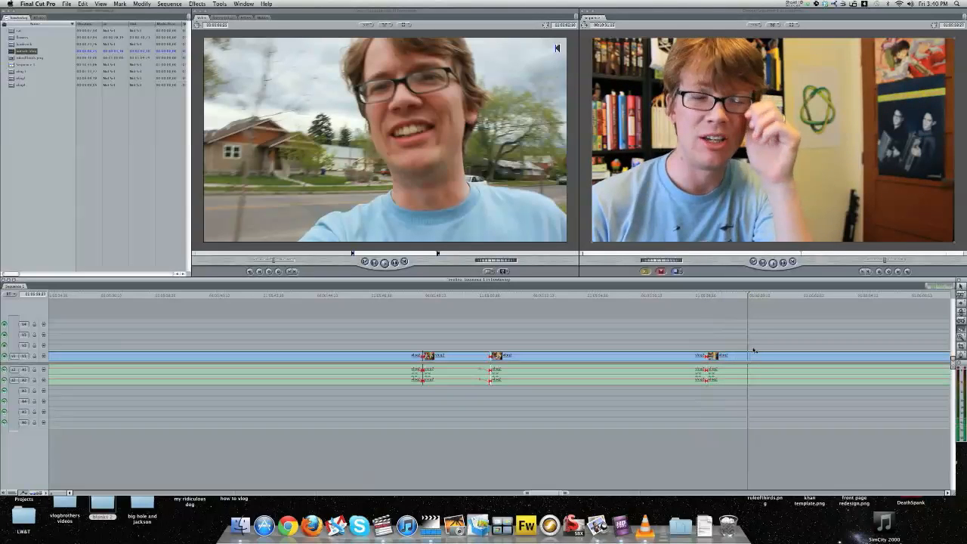
key(Left)
key(ctrl+v)
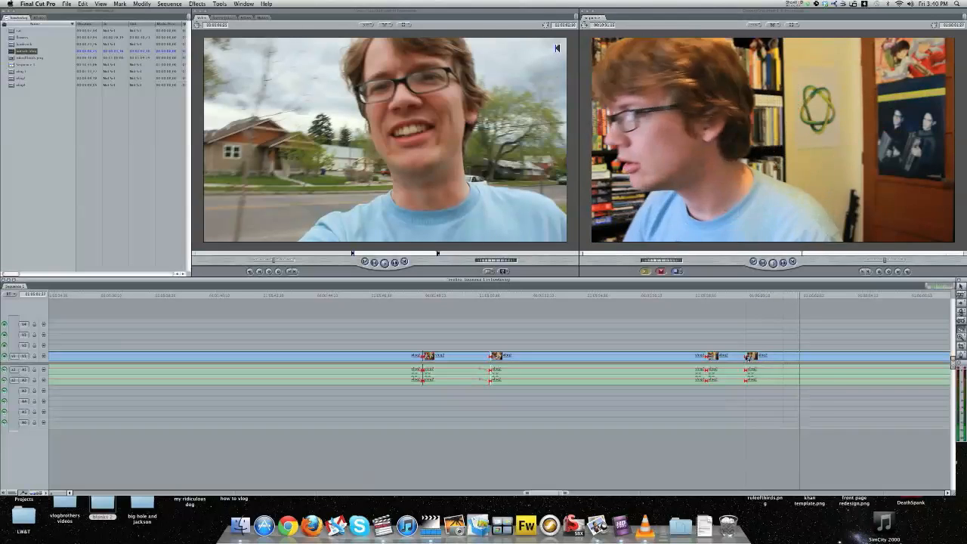
Step: Split the V1 clip around the following short take where he moves out of frame
click(821, 297)
drag(820, 299, 816, 299)
click(818, 358)
key(space)
key(space)
click(846, 358)
key(space)
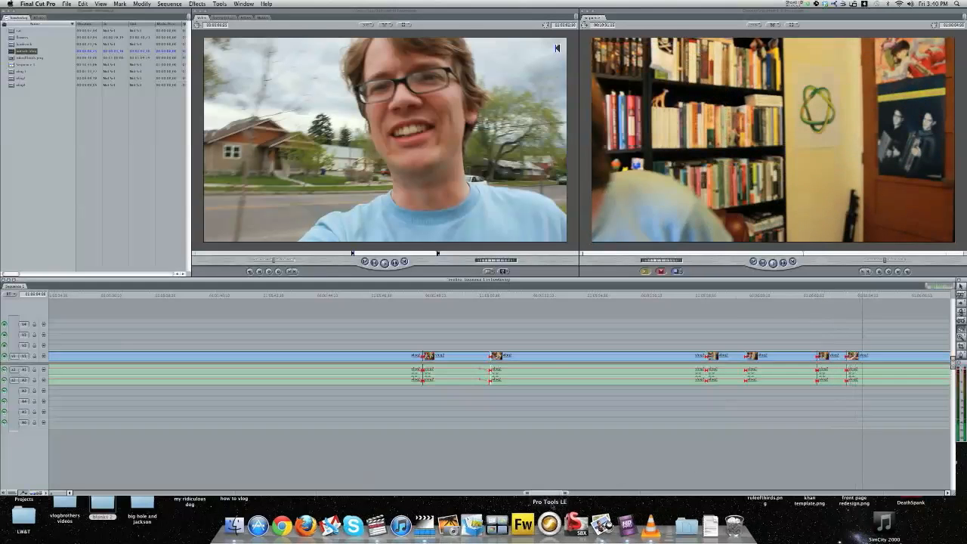
Step: Find the next talking take beyond the existing cuts and split the V1 clip around it
drag(592, 492, 615, 493)
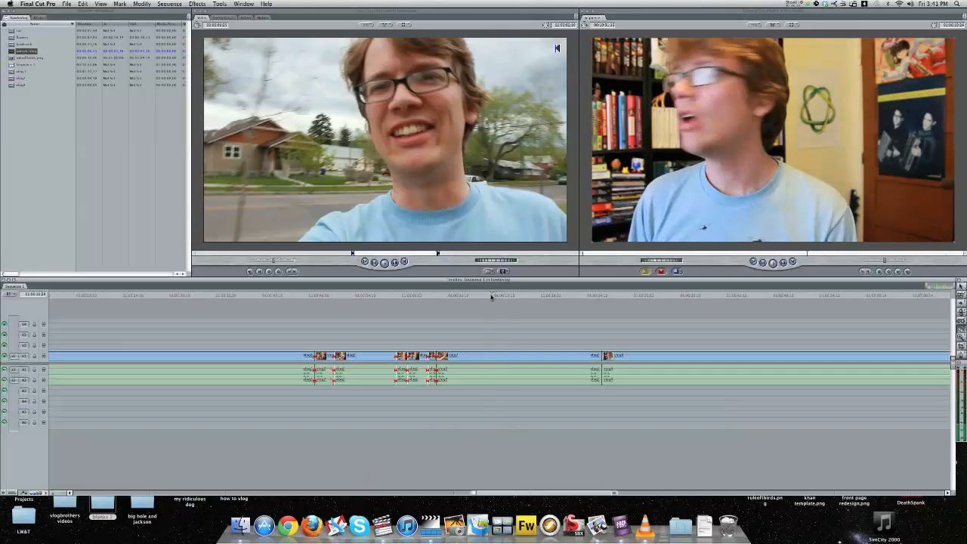
key(Left)
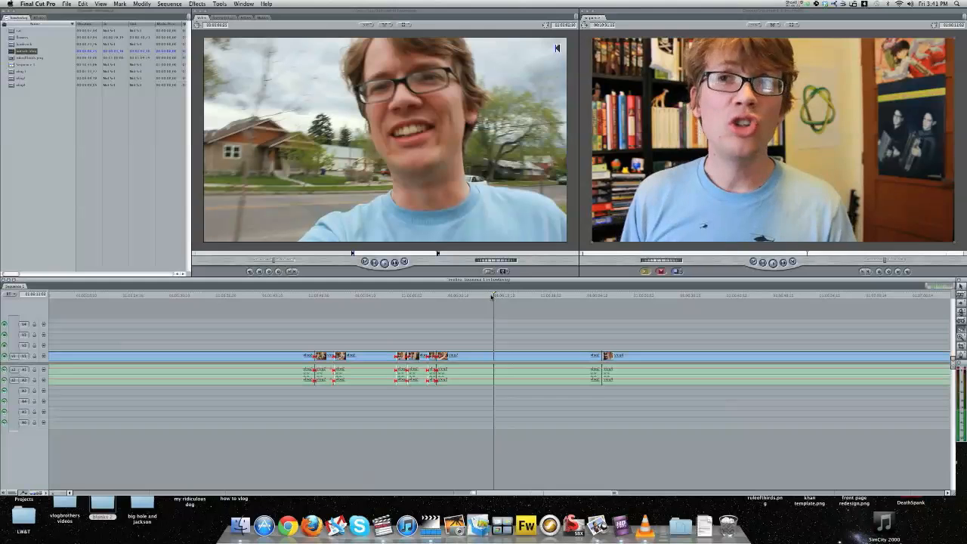
key(F9)
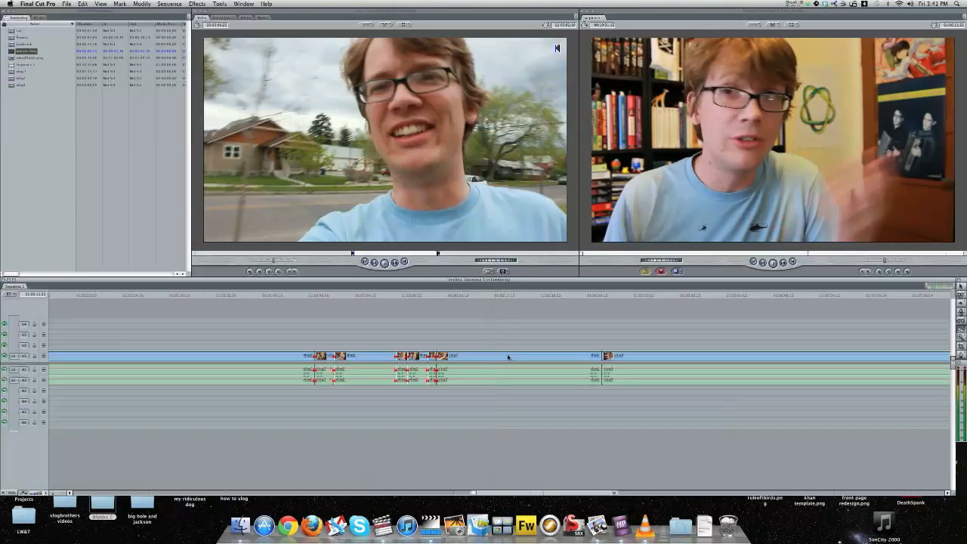
click(500, 357)
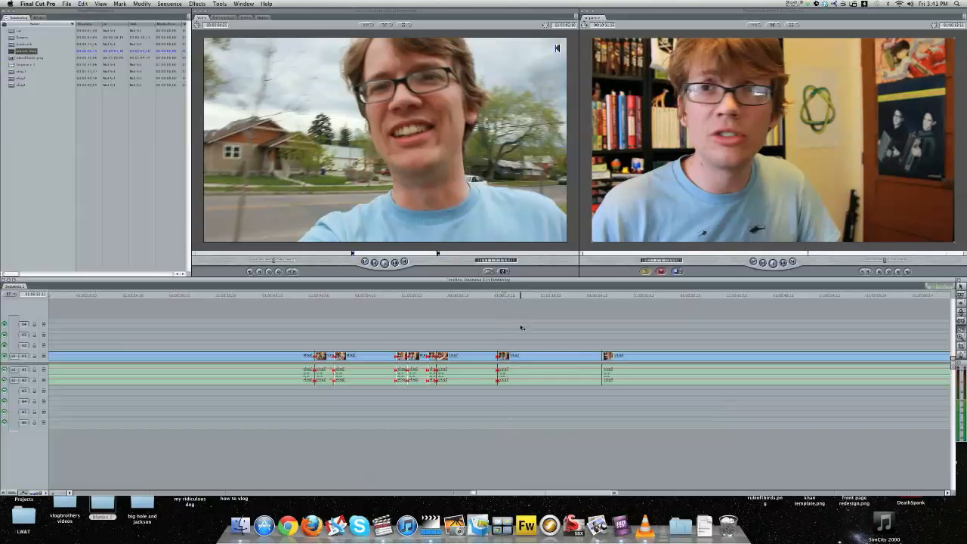
drag(511, 295, 637, 303)
key(space)
key(space)
key(a)
Step: Delete the leftover footage after the last take, leaving a gap, and ripple delete the unused sections between and before the closing takes
click(534, 360)
key(Delete)
click(473, 358)
key(shift+Delete)
click(419, 358)
key(shift+Delete)
click(352, 358)
key(shift+Delete)
click(271, 355)
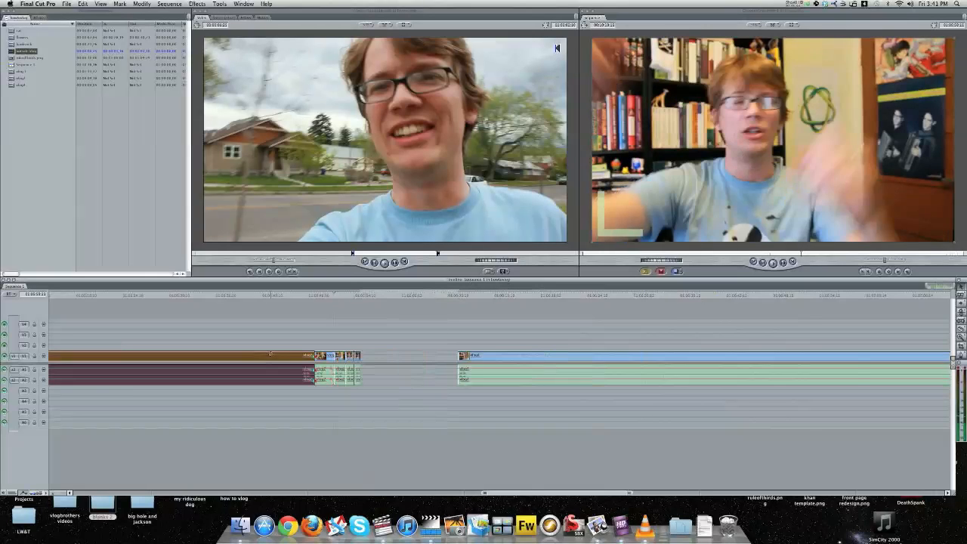
key(shift+Delete)
Step: Ripple delete the unused V1 sections before the guitar take and on both sides of the flower cutaway
drag(523, 493, 260, 486)
click(647, 357)
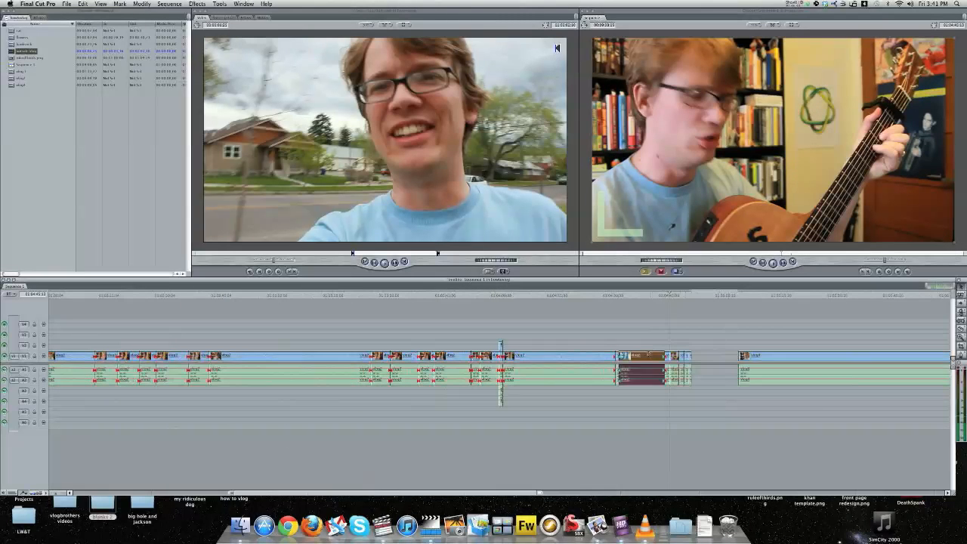
key(shift+Delete)
click(560, 357)
key(shift+Delete)
click(491, 356)
key(shift+Delete)
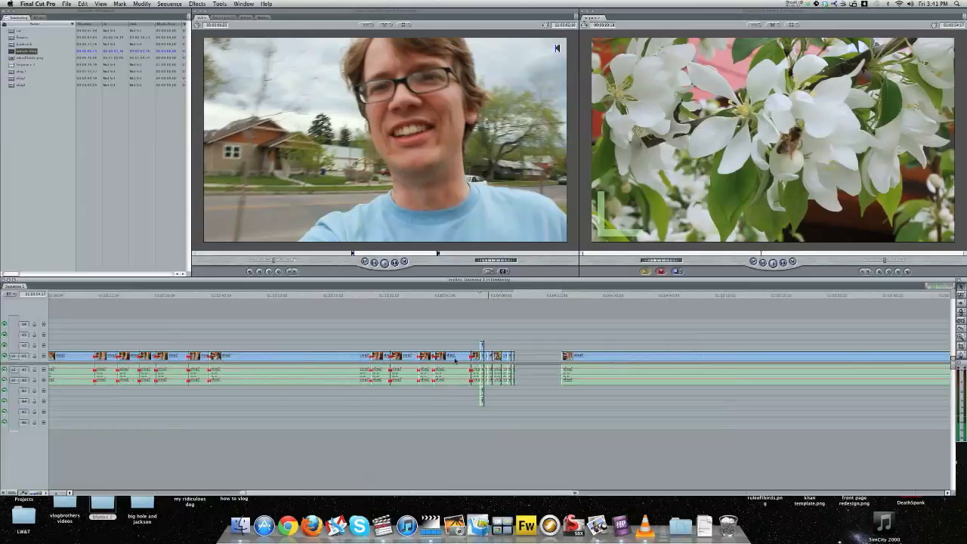
Step: Ripple delete the four unused V1 sections that precede the flower cutaway, working backwards through the takes
click(455, 358)
key(shift+Delete)
click(405, 358)
key(shift+Delete)
click(323, 359)
key(shift+Delete)
click(185, 358)
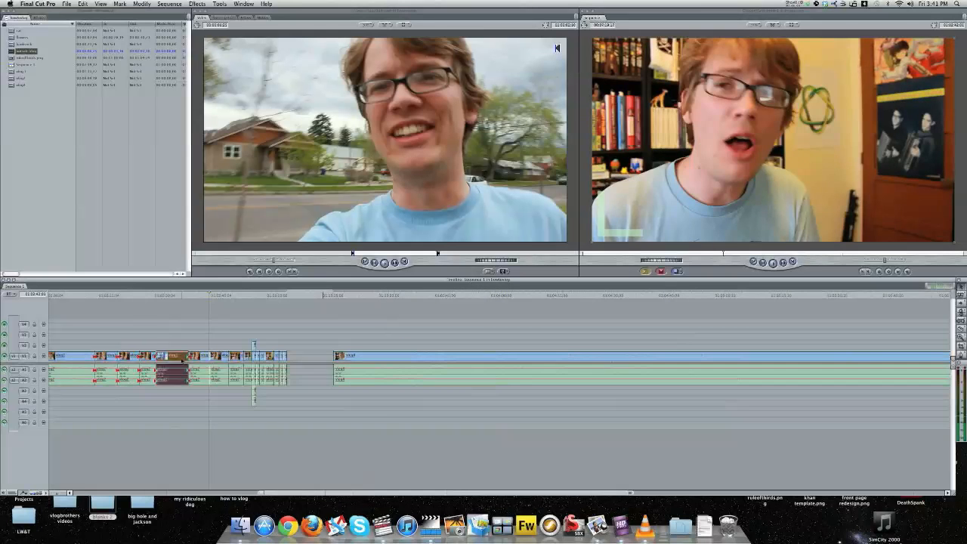
key(shift+Delete)
Step: Ripple delete the remaining unused V1 sections among the middle takes, back to the first take after the opening gap
drag(422, 491, 213, 476)
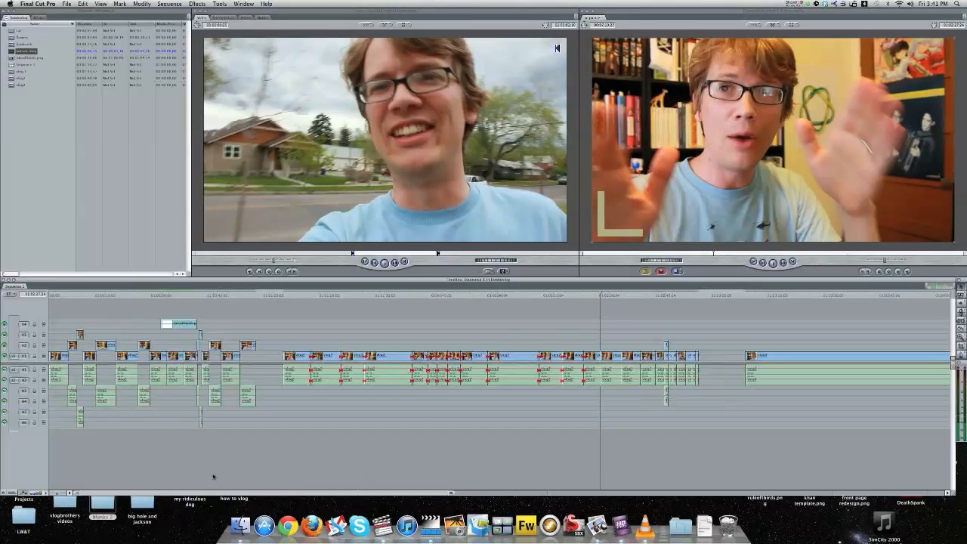
click(571, 358)
key(shift+Delete)
click(511, 359)
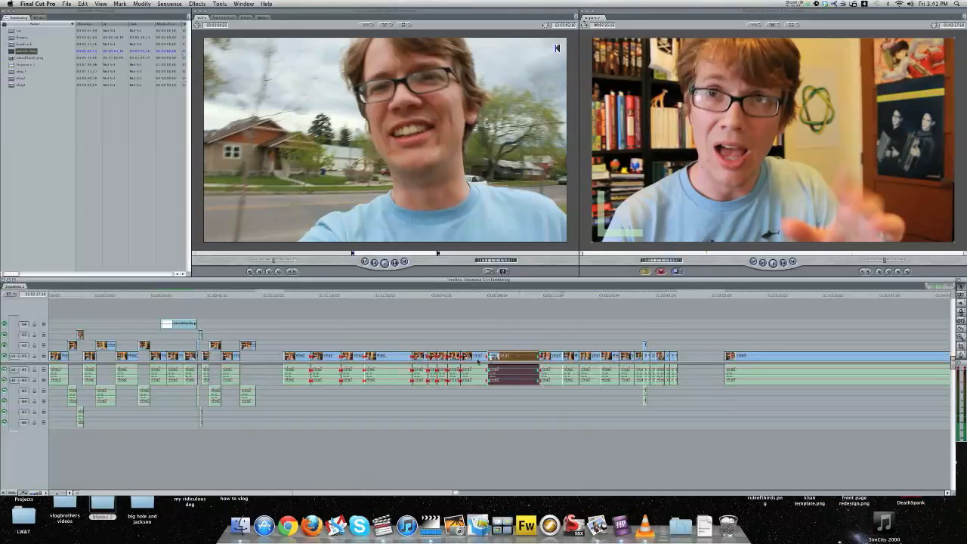
key(shift+Delete)
key(shift+Delete)
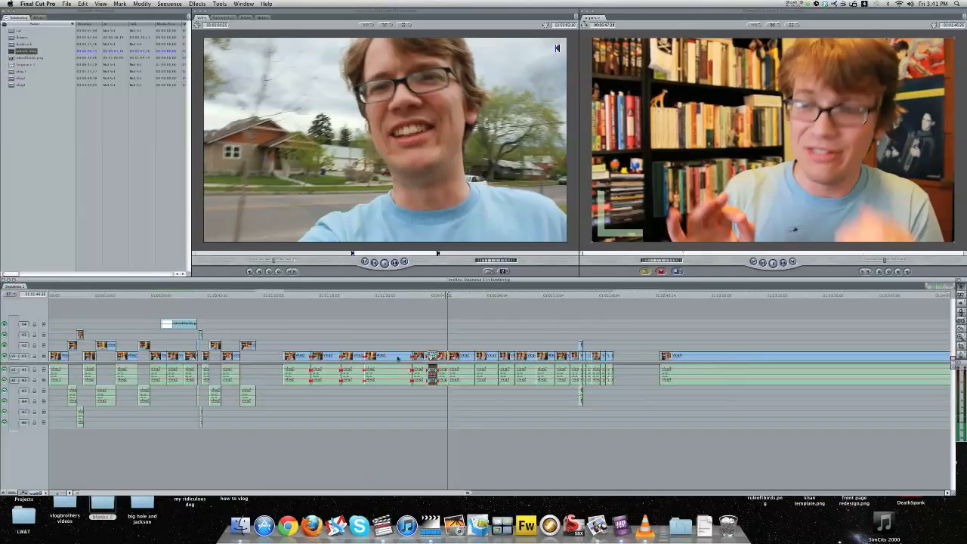
key(shift+Delete)
click(394, 358)
key(shift+Delete)
click(328, 357)
key(shift+Delete)
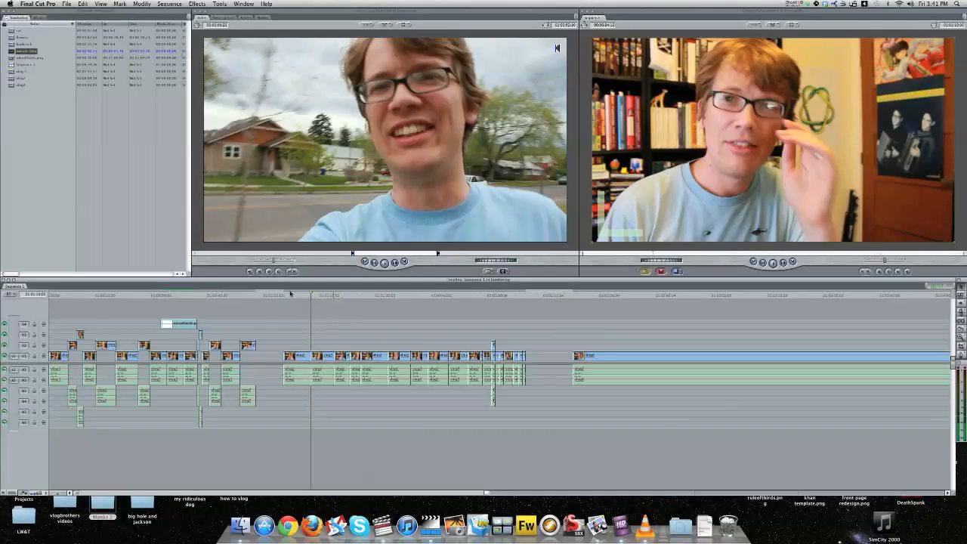
Step: Play back the tightened takes from the first one after the gap through to the closing takes
click(282, 295)
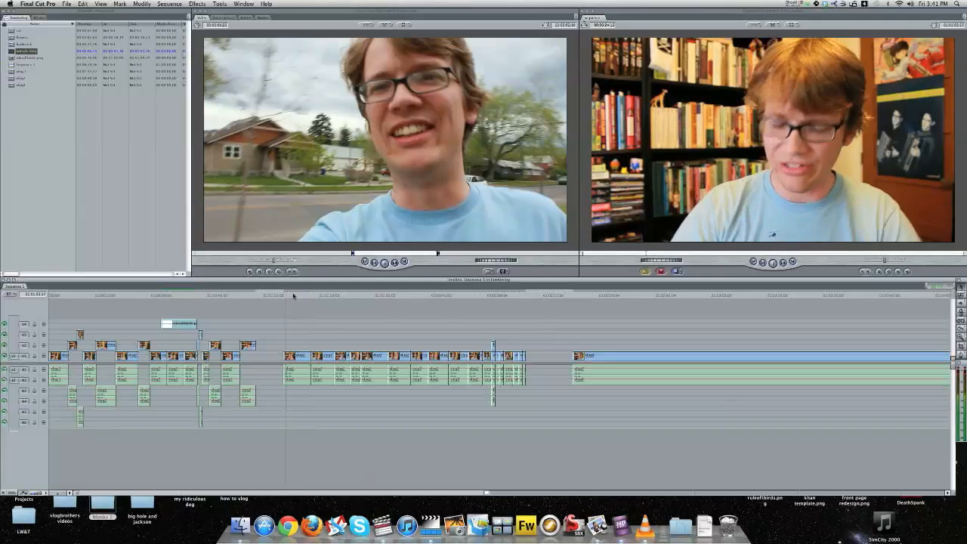
click(418, 294)
click(479, 294)
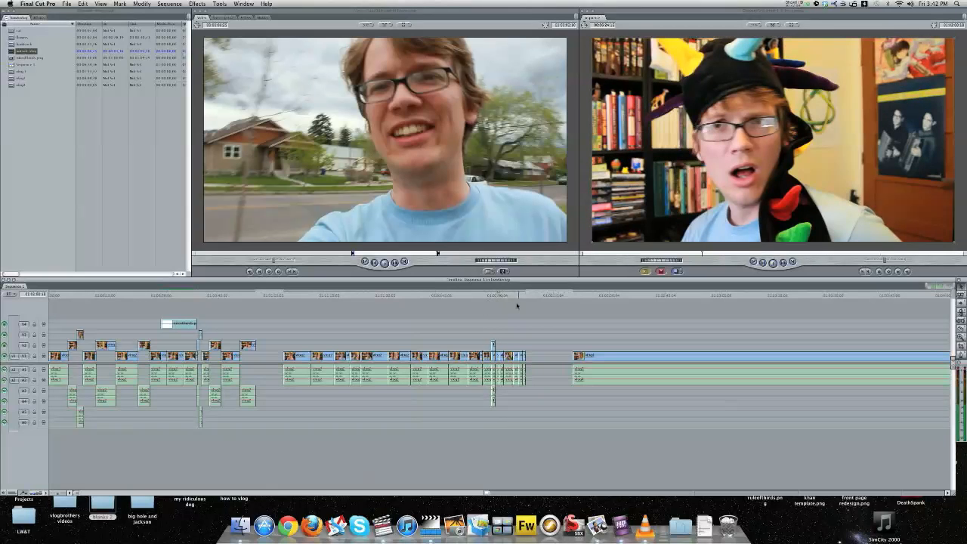
Step: Try inserting the marked outdoor shot into V1 just before the flower cutaway
drag(344, 168, 496, 353)
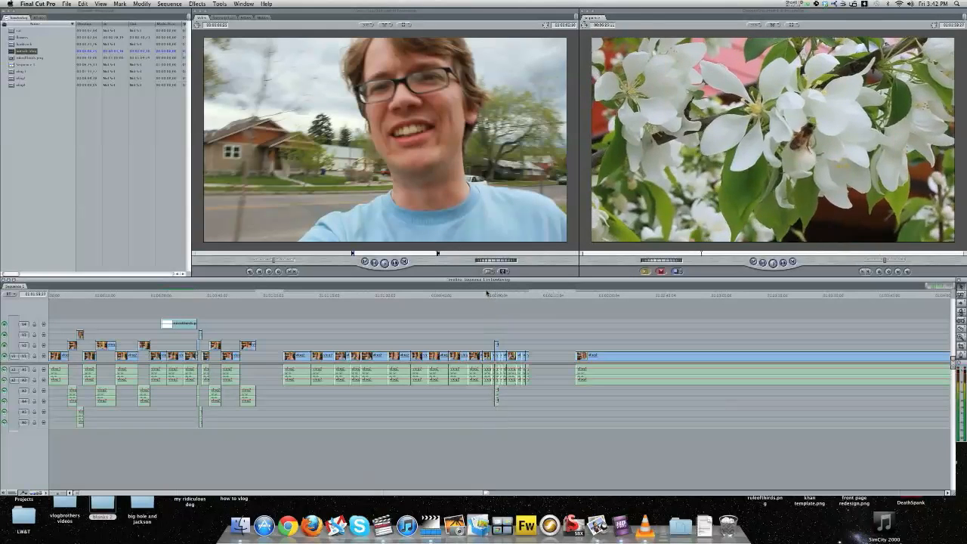
click(493, 356)
key(Delete)
Step: Insert the marked outdoor shot into V1 just before the guitar take and play back the transition
drag(517, 296, 503, 297)
drag(474, 238, 511, 353)
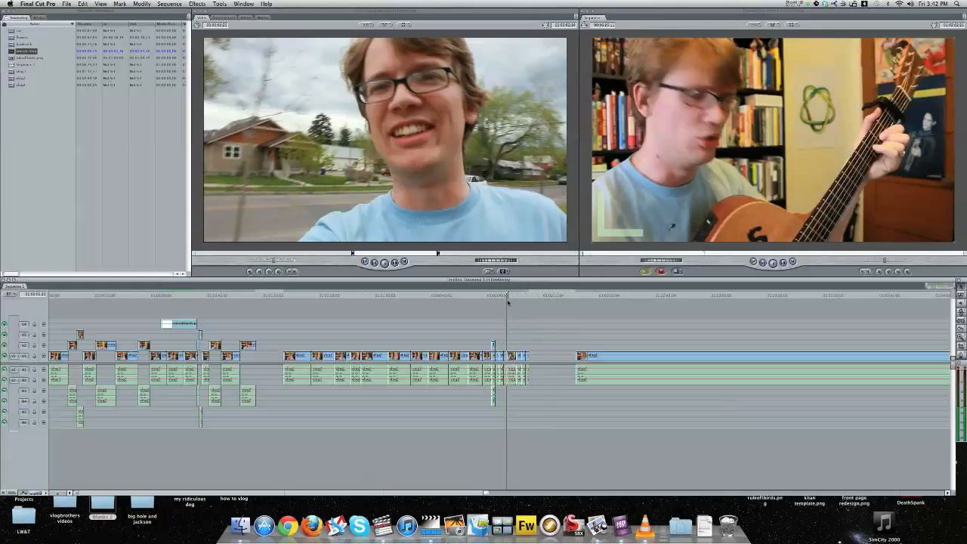
click(502, 295)
key(space)
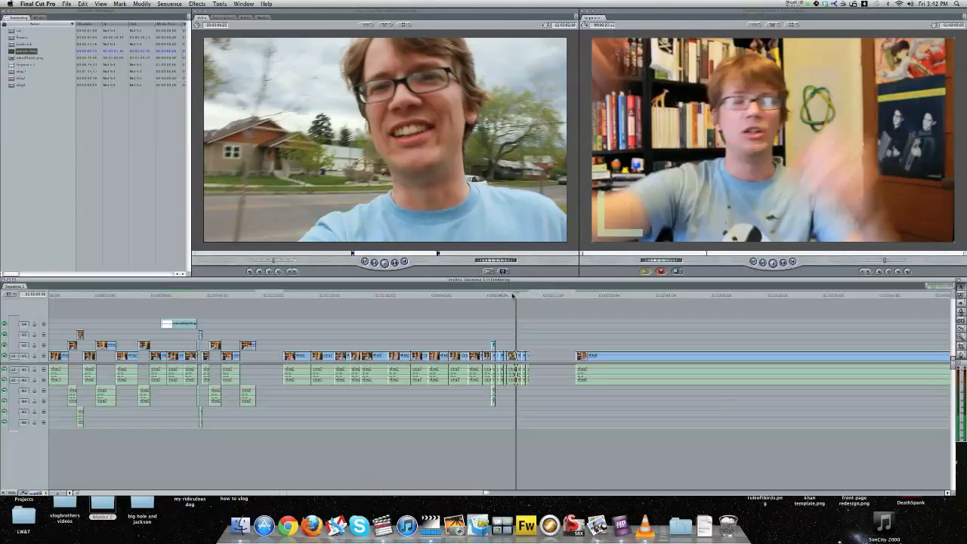
Step: Ripple-delete the small leftover at the cut between the short outdoor clip and the guitar clip
click(507, 298)
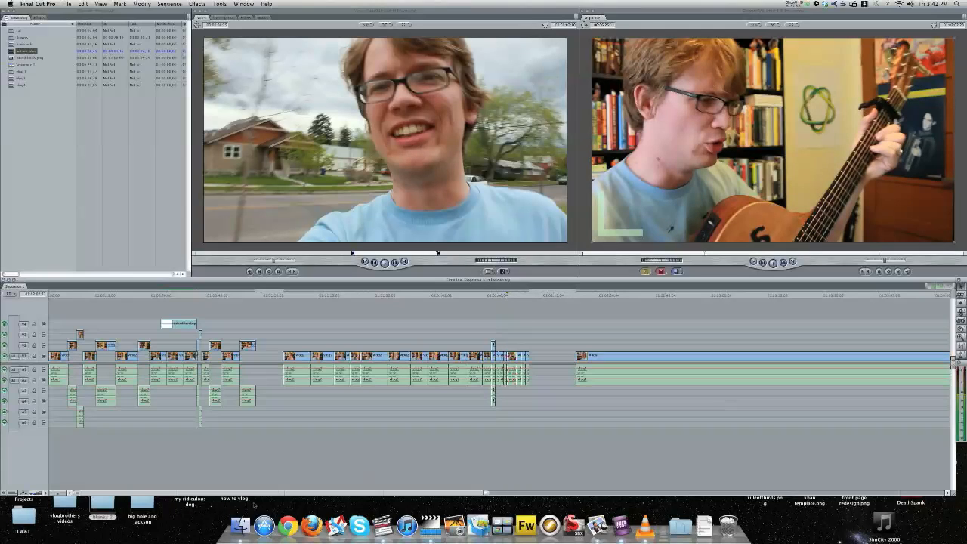
drag(56, 493, 52, 493)
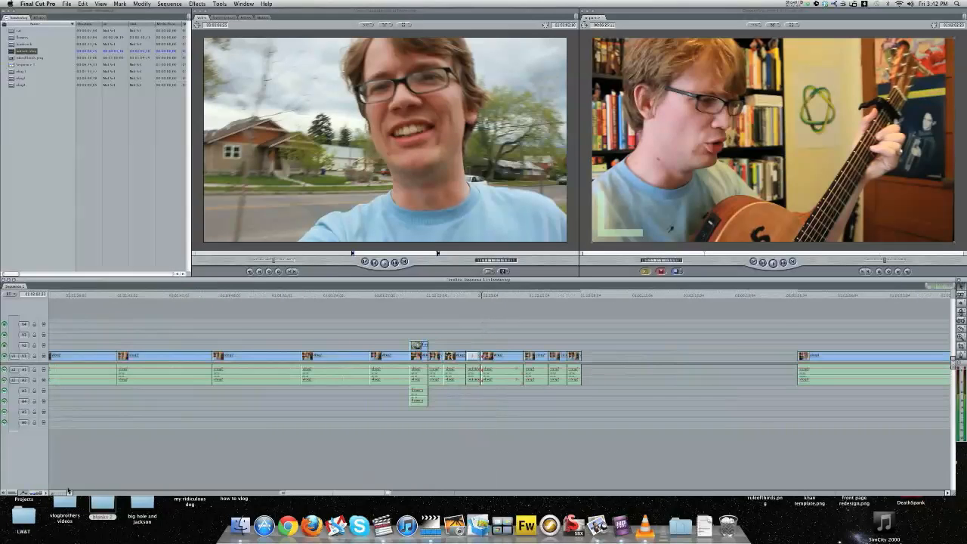
key(shift+Delete)
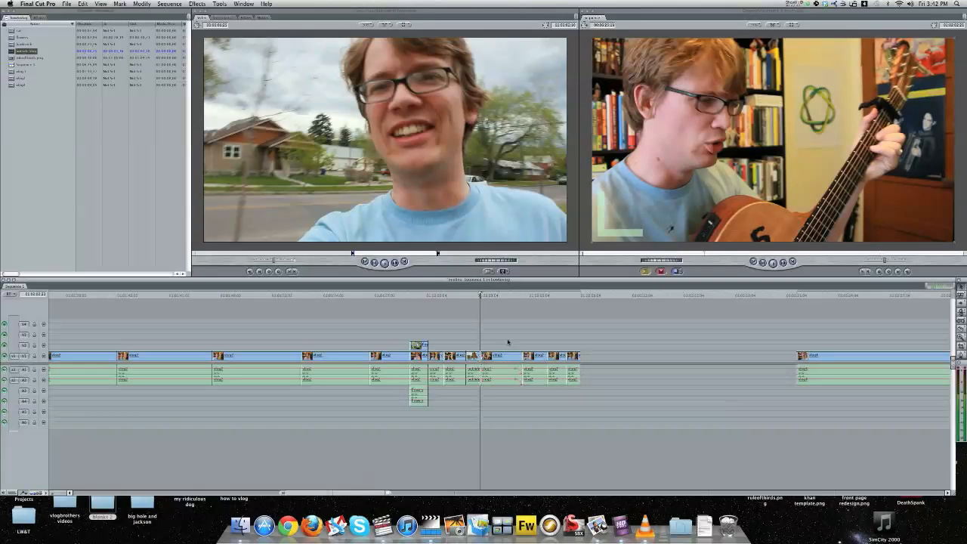
Step: Move the short outdoor clip up to track V2, slightly overlapping the end of the preceding clip, and play the cut
click(394, 296)
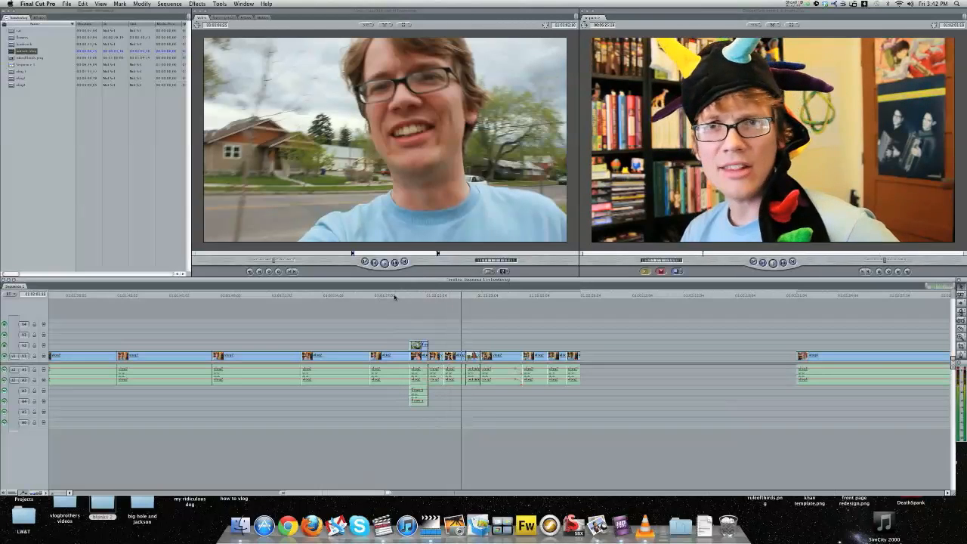
drag(470, 355, 469, 345)
key(space)
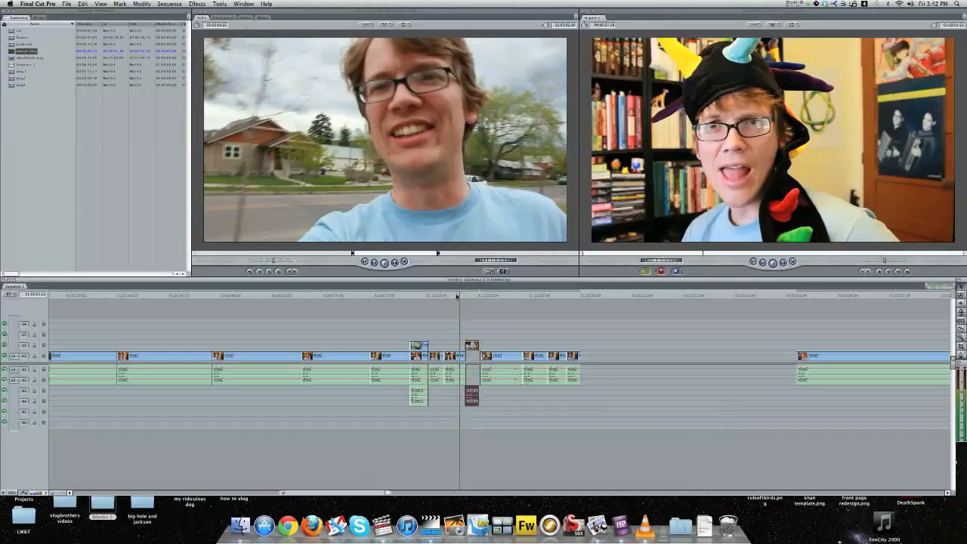
key(space)
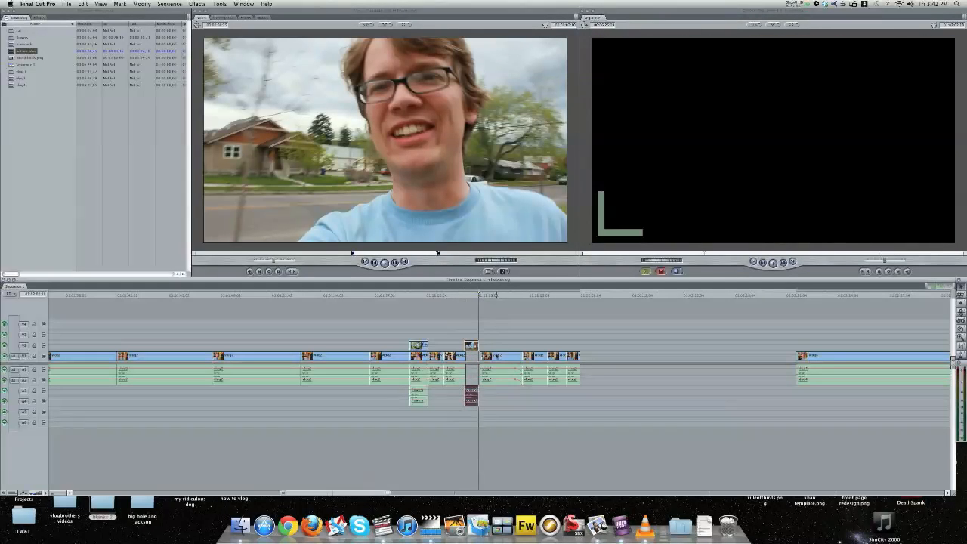
Step: Move the guitar clip up to track V3 so it starts at the end of the outdoor clip, and play it back
key(Left)
drag(496, 357, 478, 356)
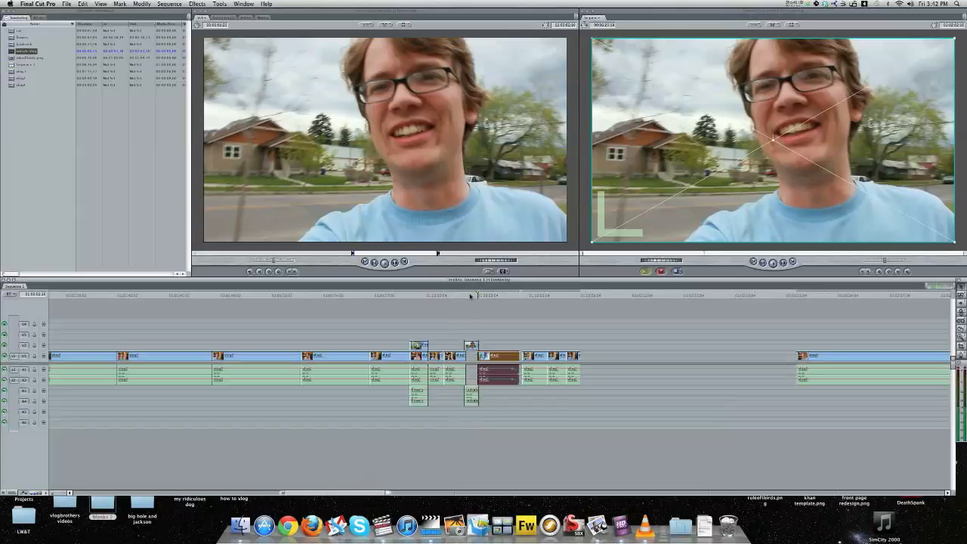
key(space)
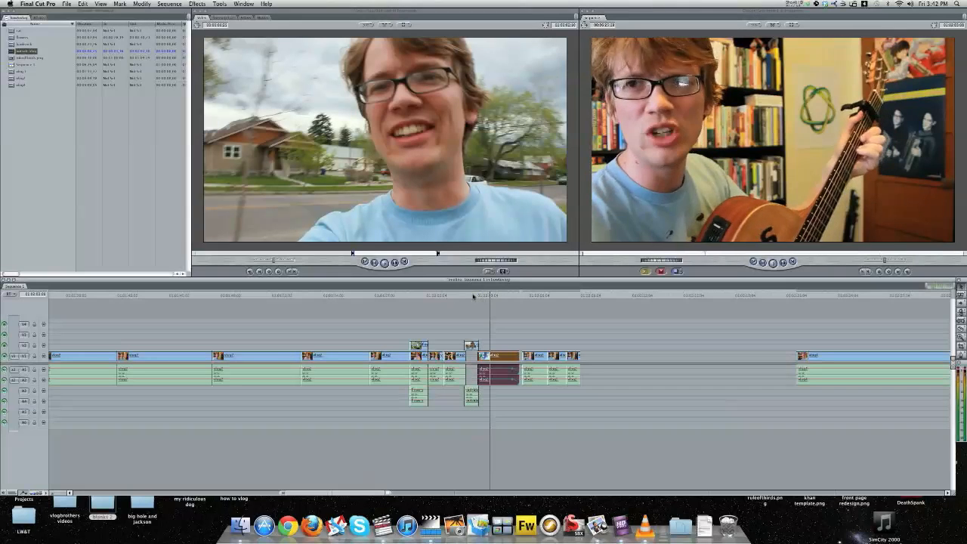
click(474, 296)
key(space)
drag(484, 355, 482, 335)
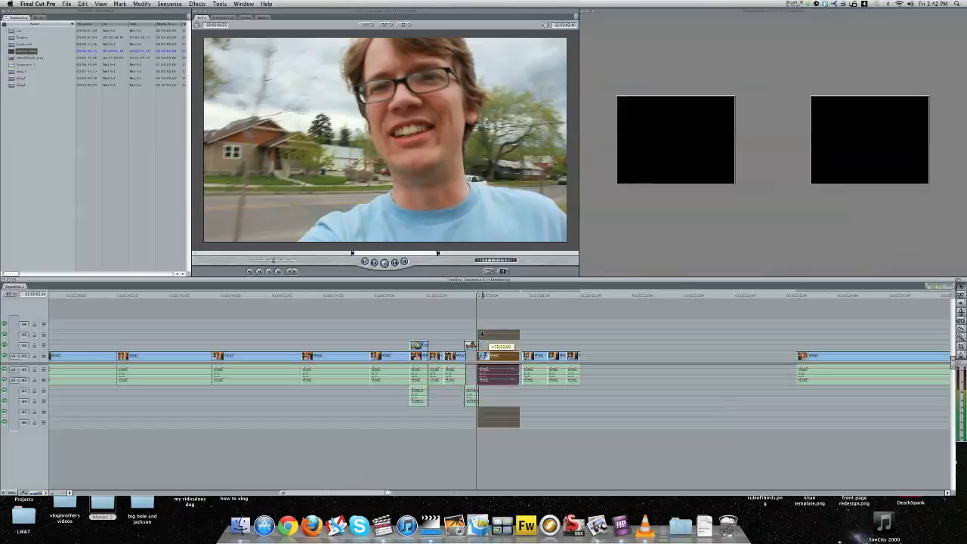
key(space)
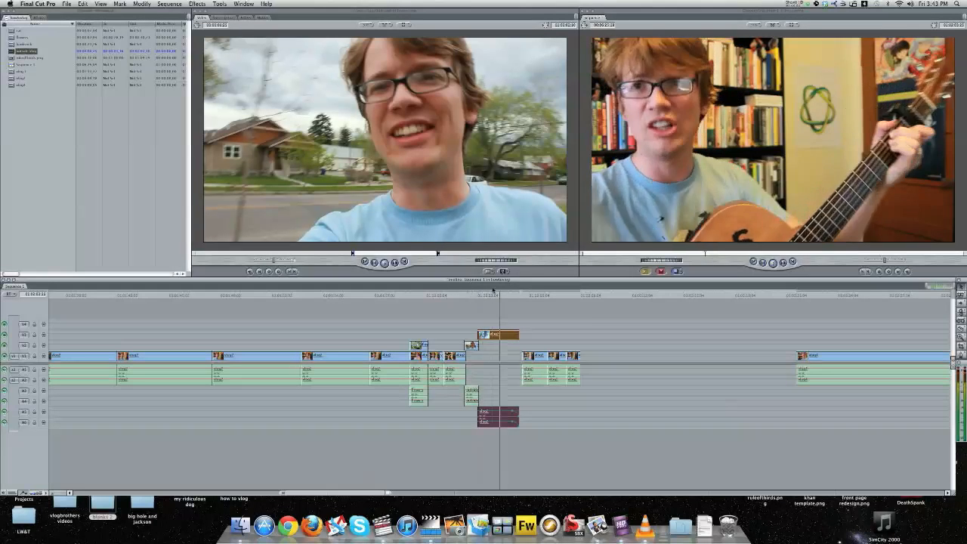
Step: Move the clip after the guitar shot up to track V4, overlapping the guitar clip's end, and play the transition
drag(527, 358, 518, 326)
click(505, 295)
key(space)
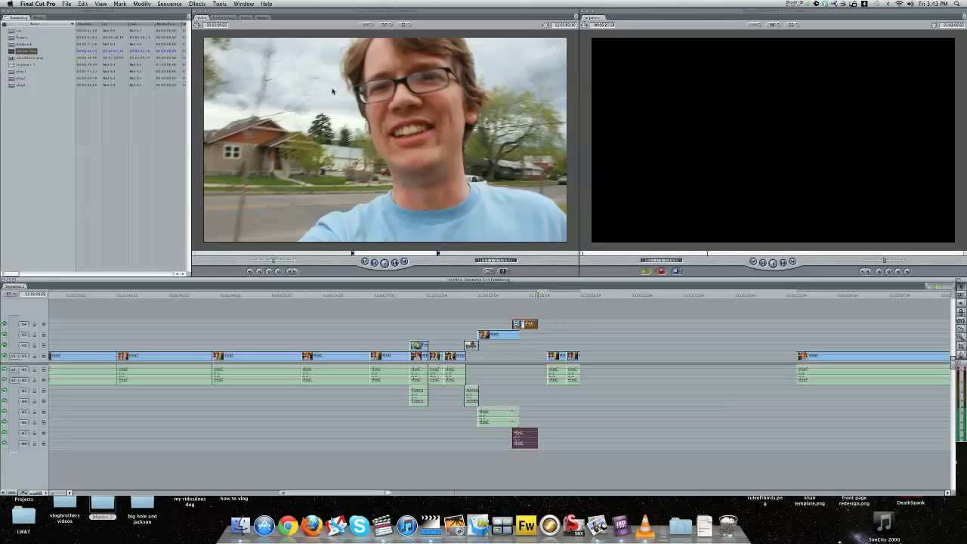
Step: Change the speed of the V4 clip to 150% and play back the sped-up section
click(168, 4)
mouse_move(142, 3)
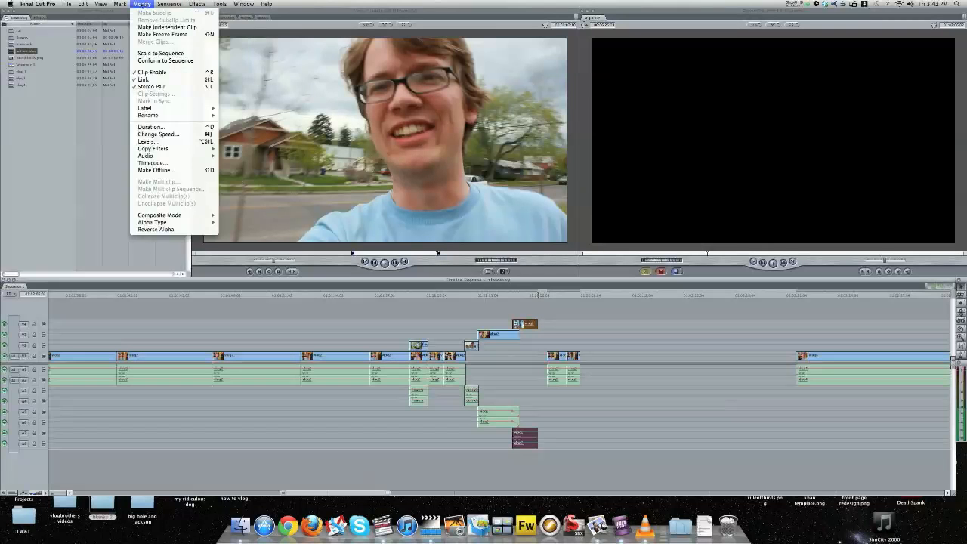
click(168, 135)
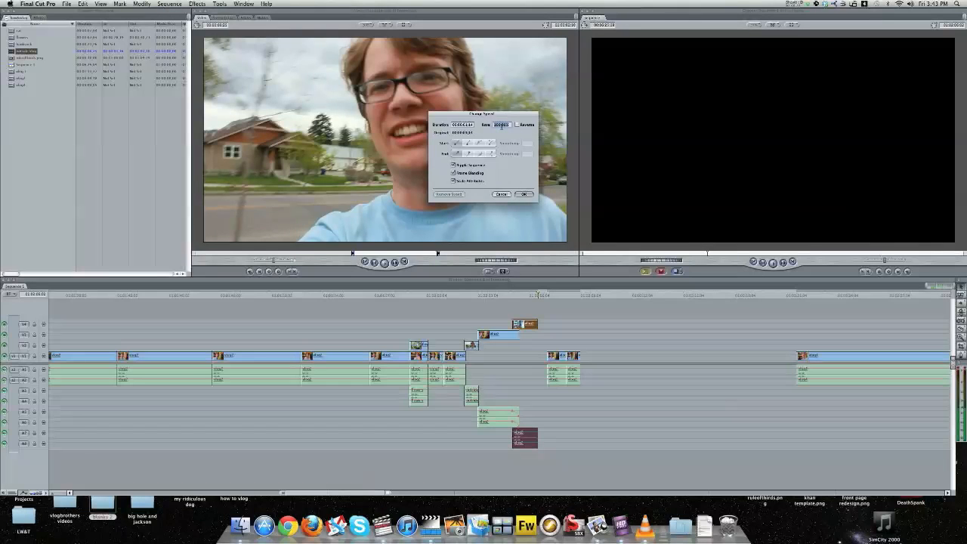
text(150)
key(Return)
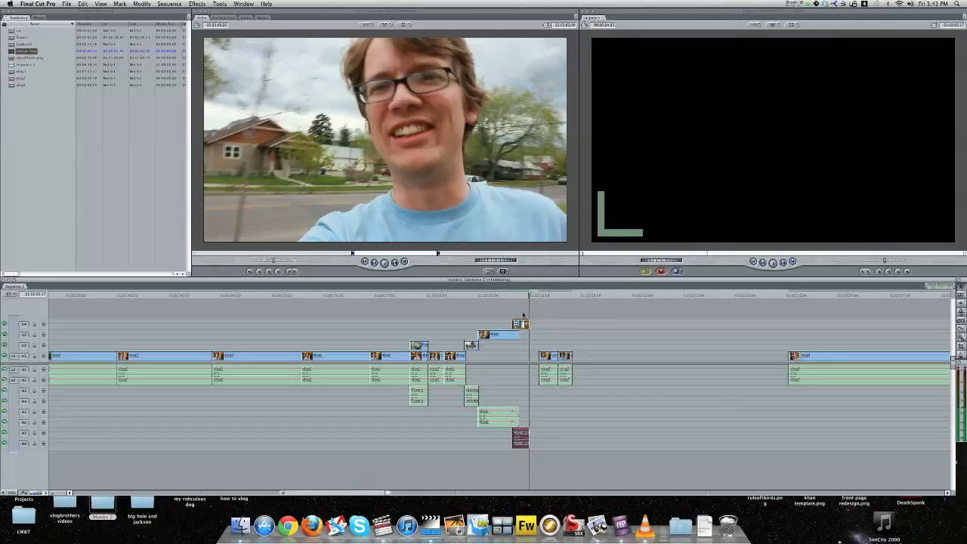
click(504, 296)
key(space)
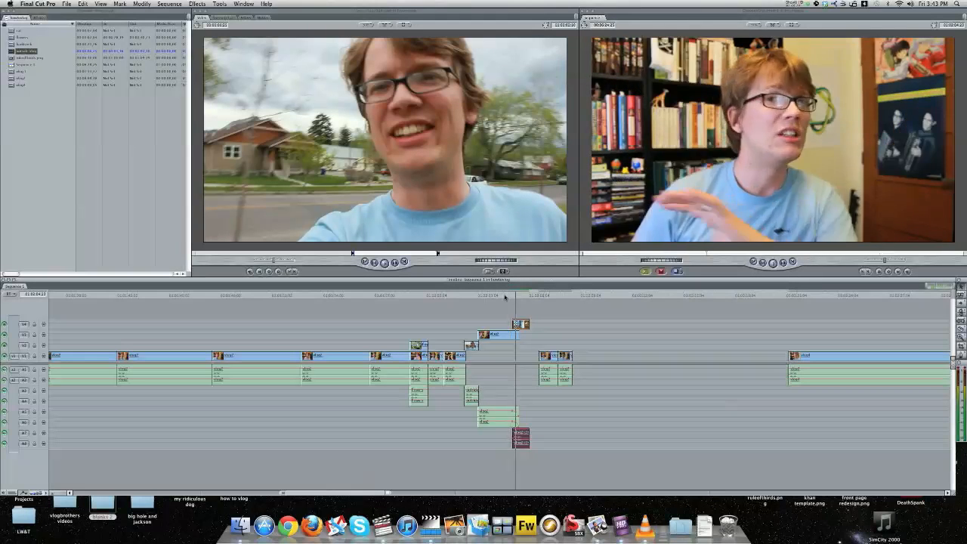
Step: Slide the next V1 clip to start where the V4 clip ends, slow it down with Change Speed, and play it back
click(529, 296)
drag(547, 356, 537, 355)
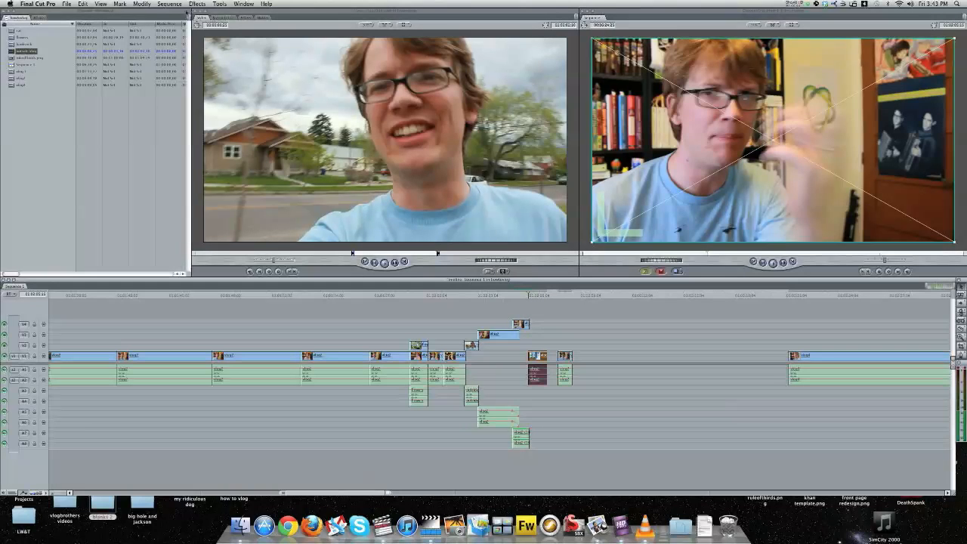
click(142, 4)
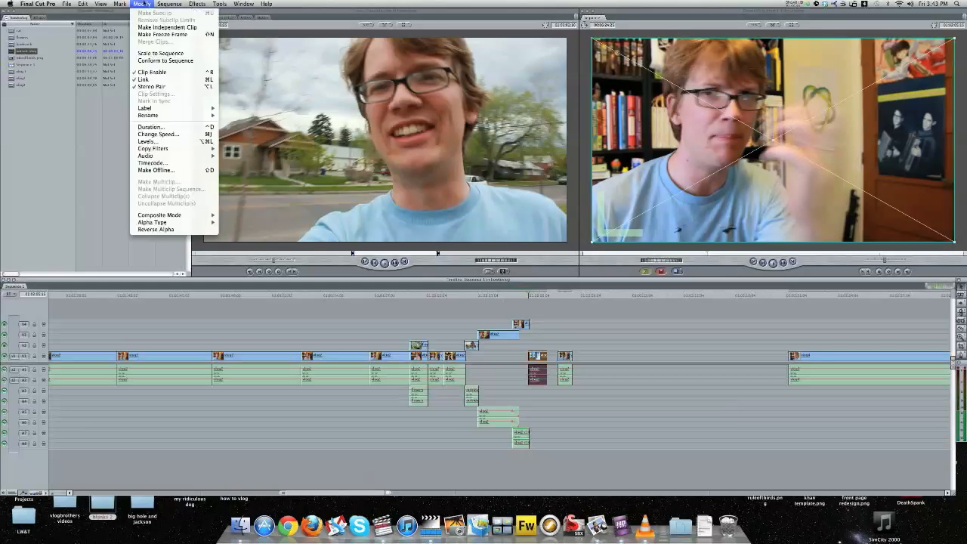
click(159, 134)
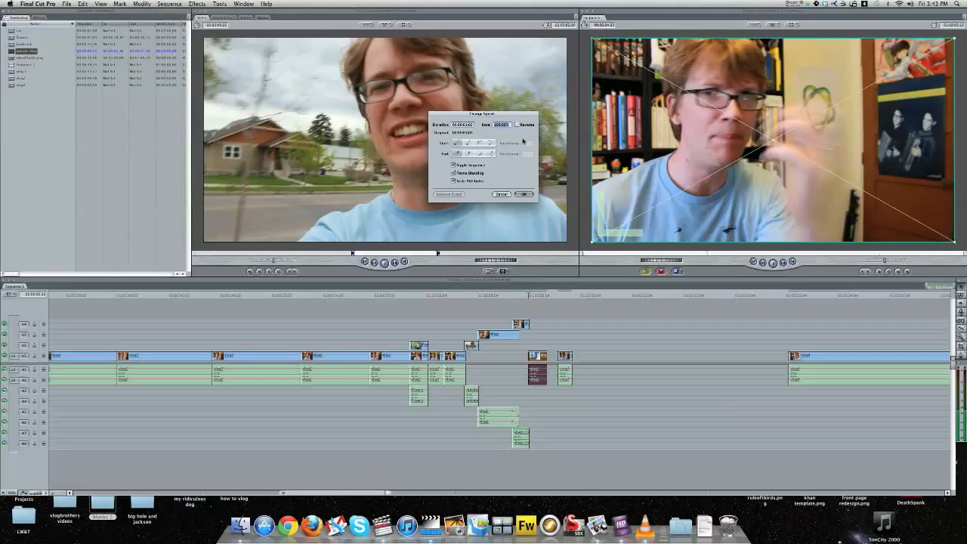
text(50)
key(Return)
key(space)
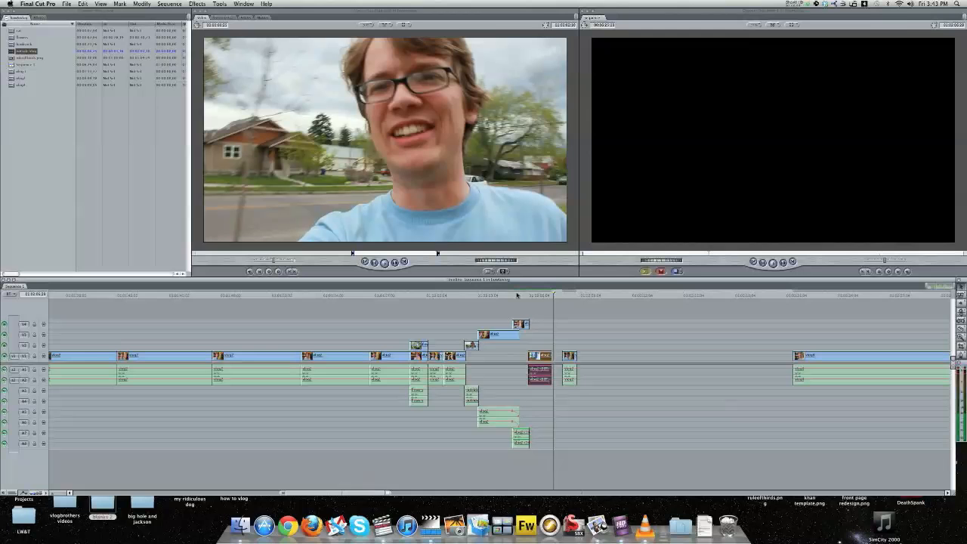
click(517, 296)
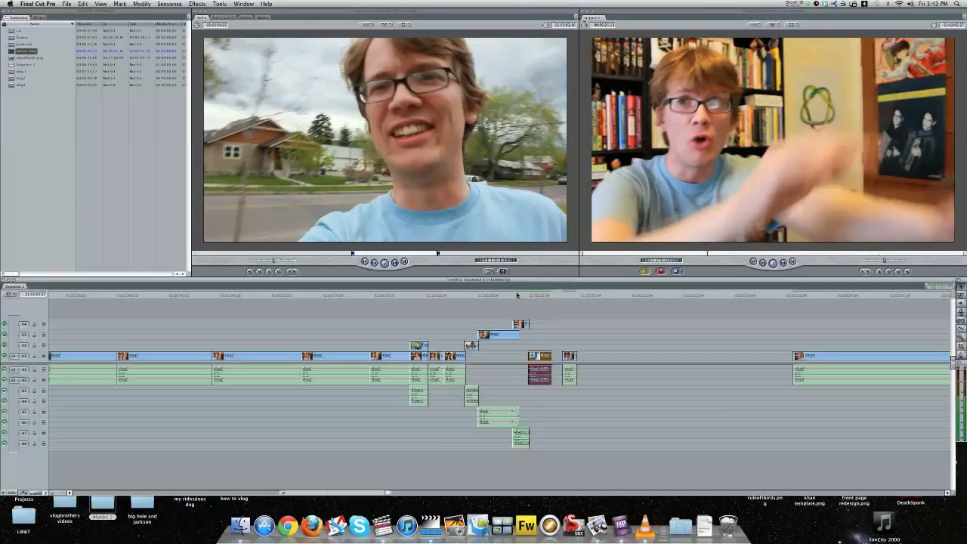
key(space)
Step: Move the last short clip before the large gap up to track V2, starting just before the slowed clip ends, and play it
click(558, 295)
click(553, 296)
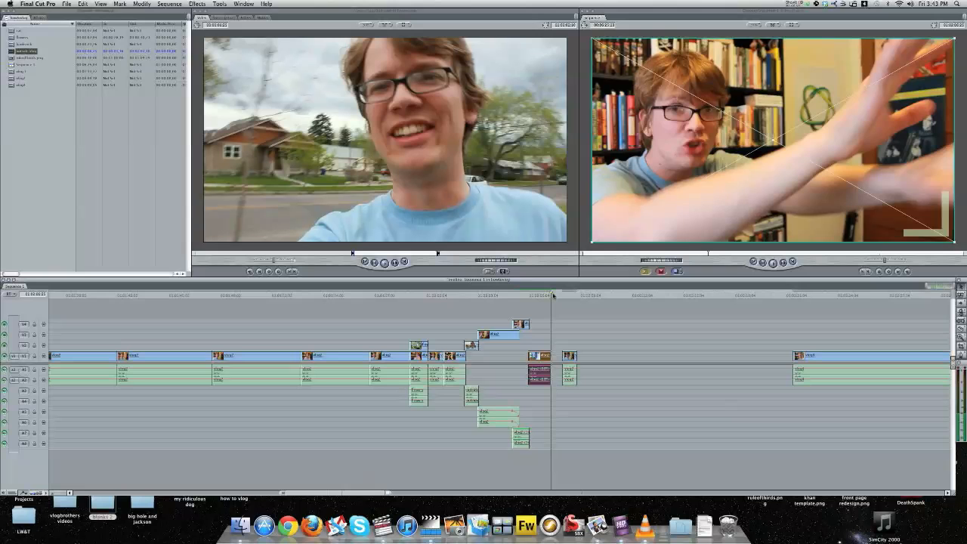
key(Left)
key(Left)
key(Left)
key(Left)
key(Left)
key(Left)
key(Left)
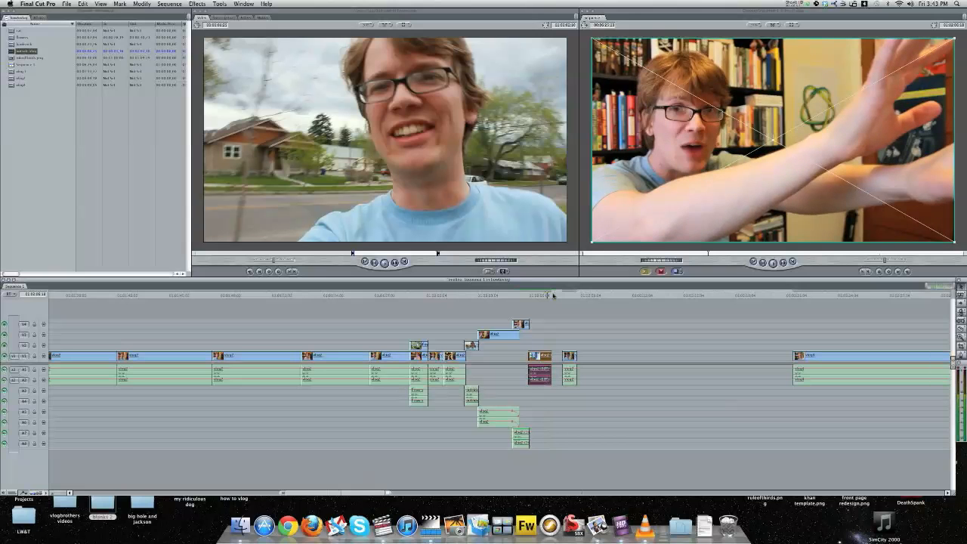
double_click(559, 346)
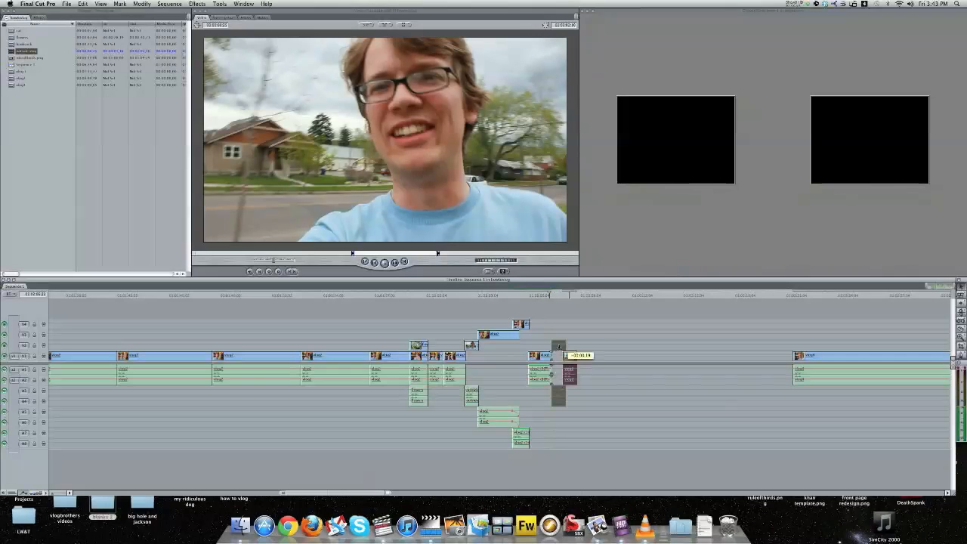
drag(559, 346, 557, 345)
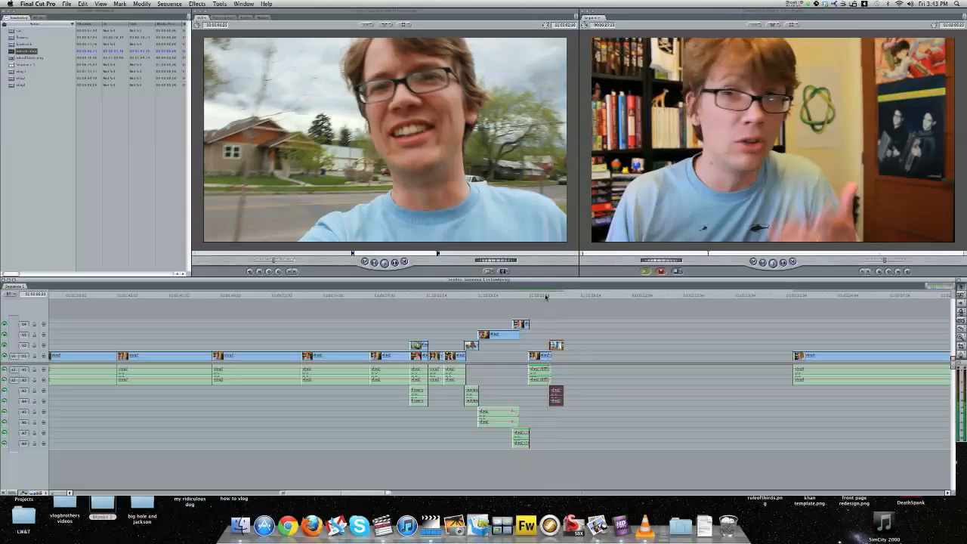
click(602, 348)
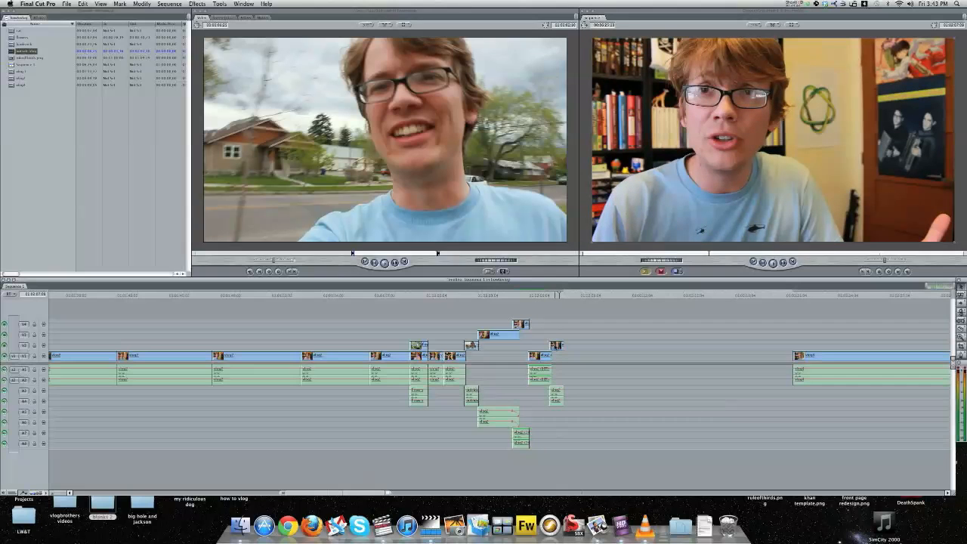
Step: Apply the Bloom video filter from the Glow category to the last short clip on track V2
click(38, 17)
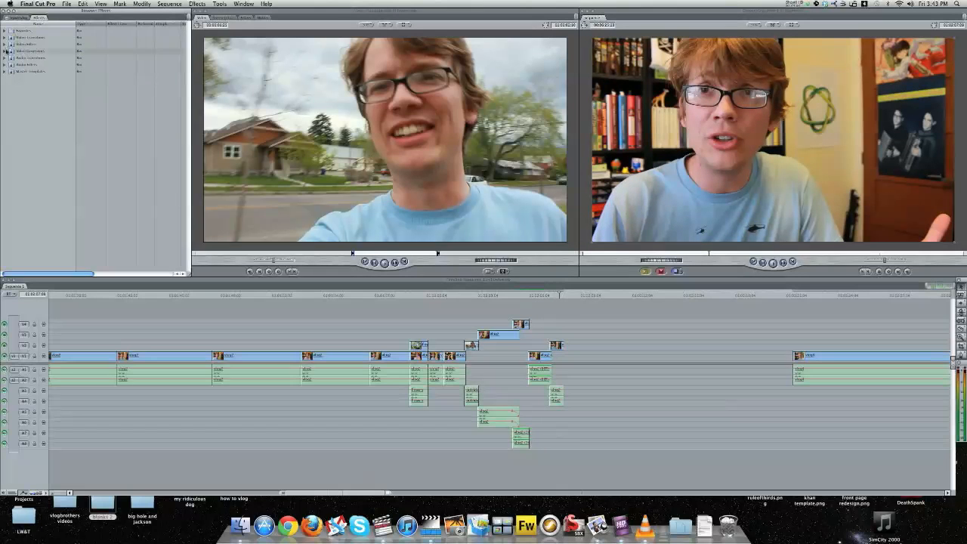
click(4, 44)
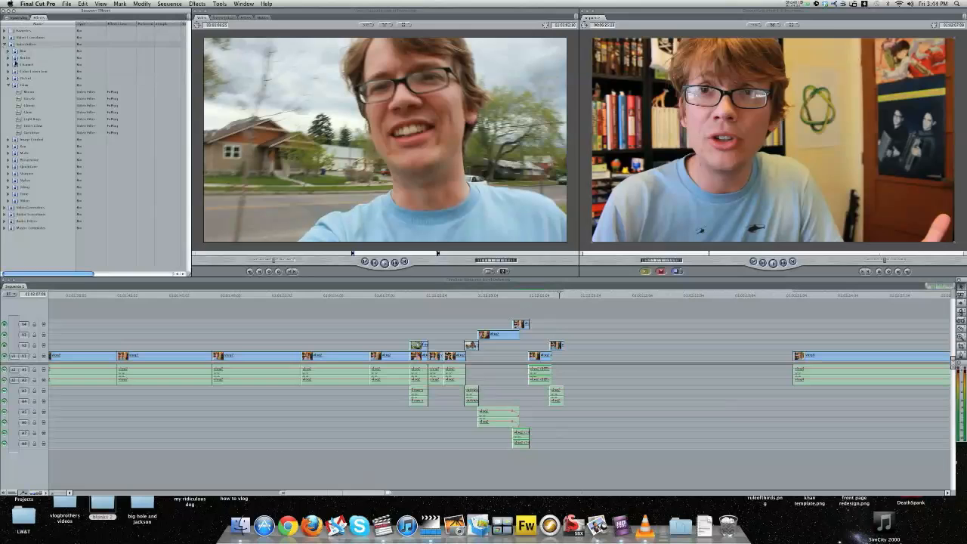
click(10, 85)
click(9, 85)
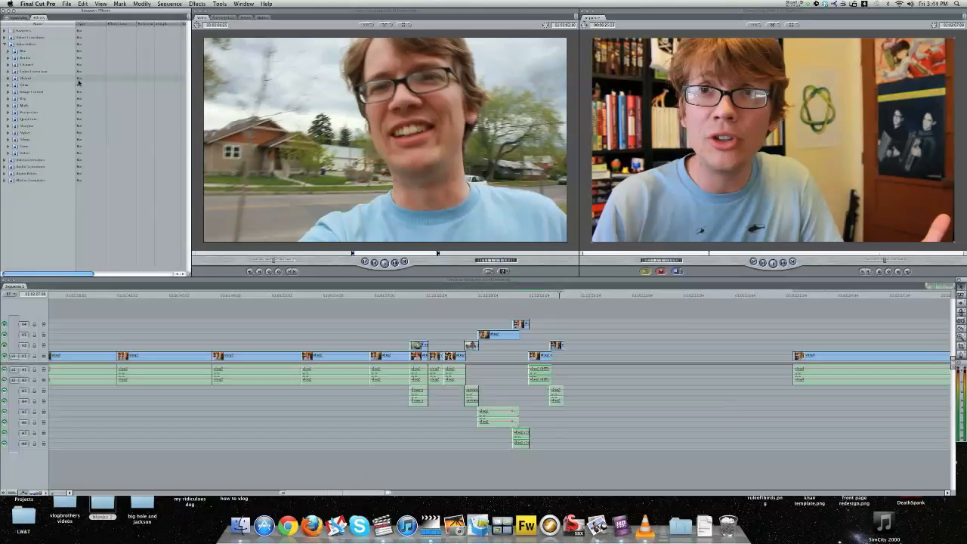
click(9, 85)
drag(29, 91, 483, 243)
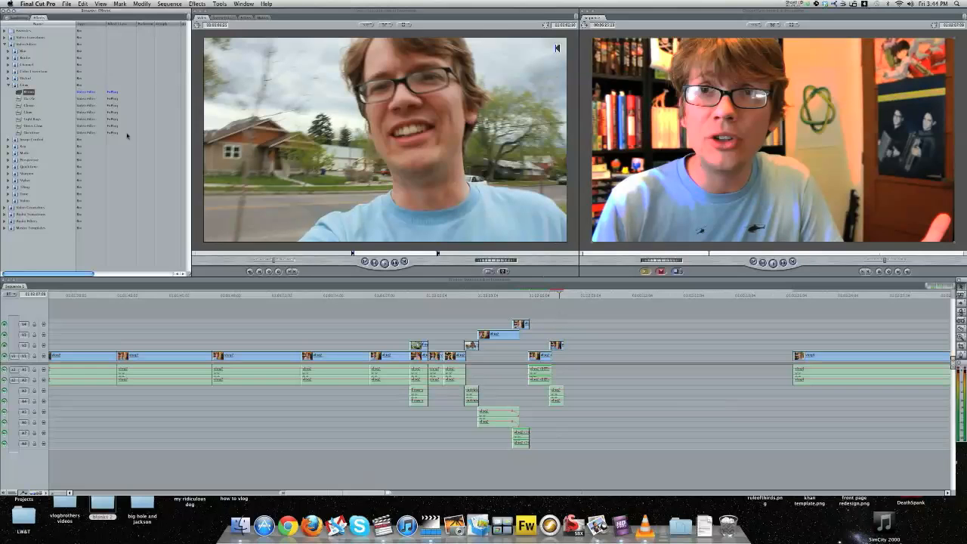
Step: Add the Dazzle and Light Rays glow filters to the same V2 clip
click(29, 98)
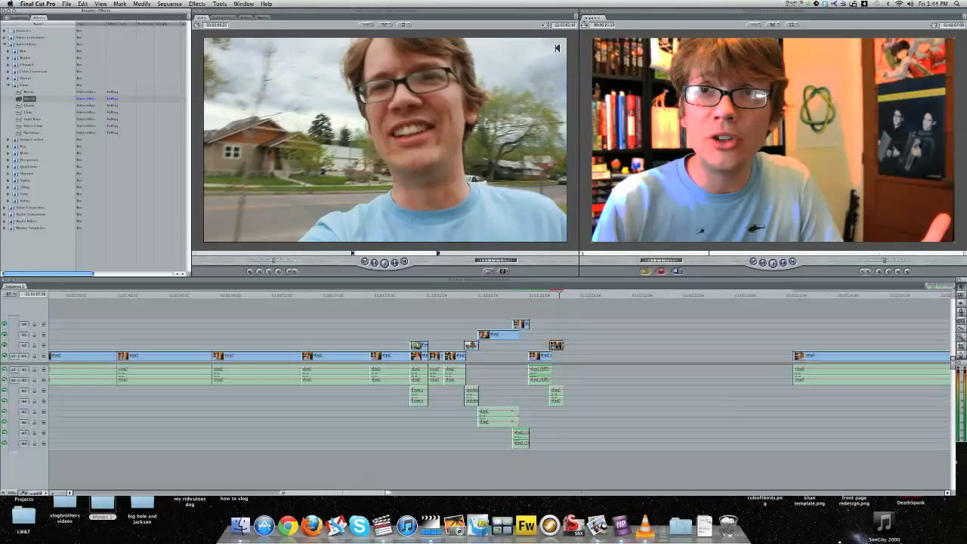
drag(556, 345, 557, 346)
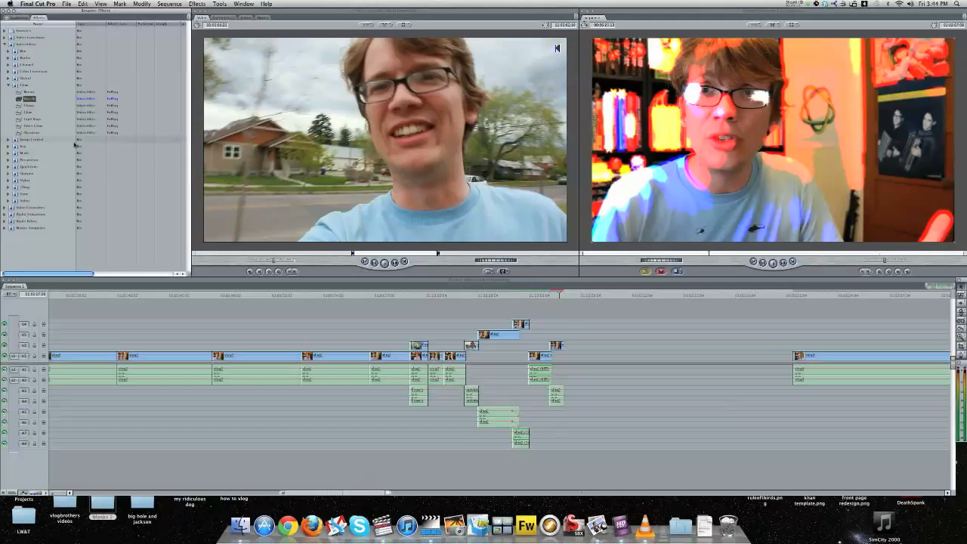
click(30, 118)
drag(337, 184, 558, 345)
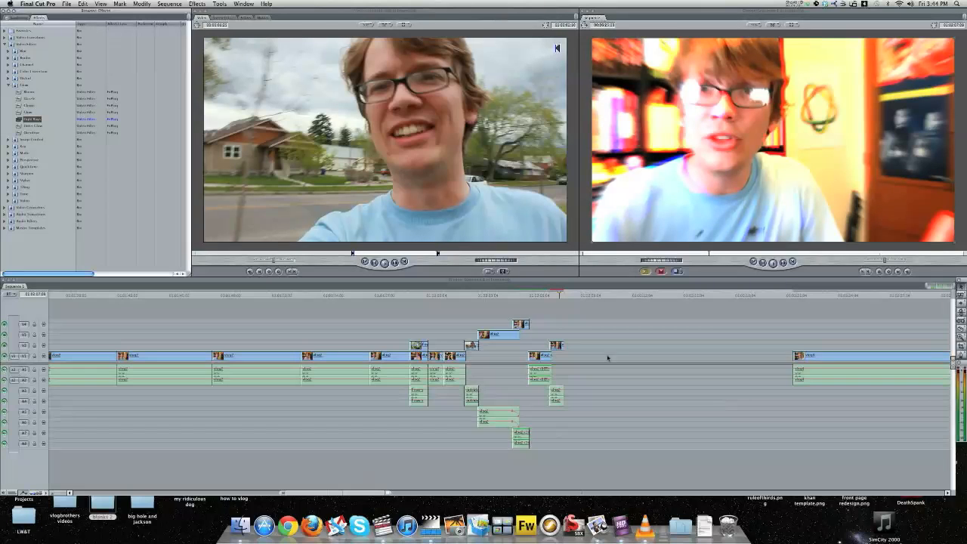
Step: Open the V2 clip's filter settings and disable its Dazzle filter
double_click(558, 345)
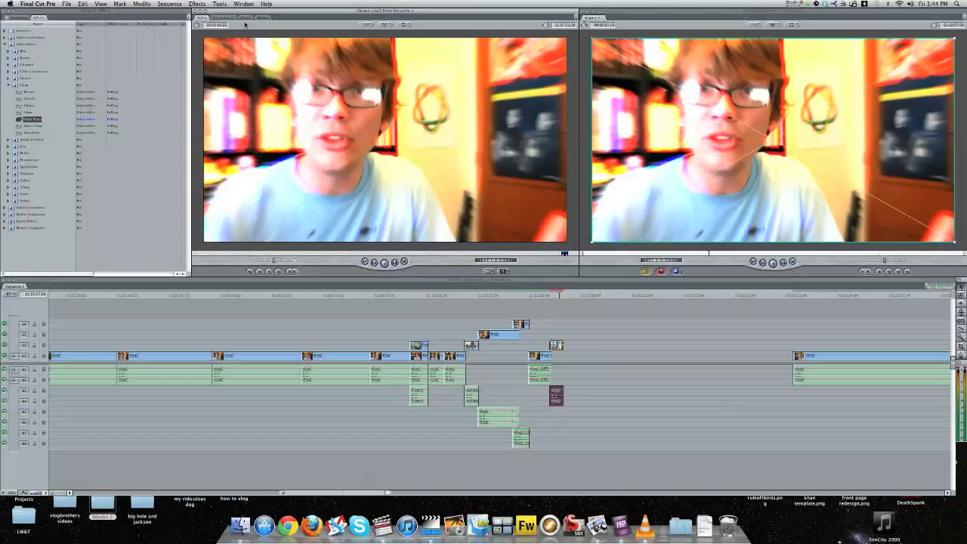
click(246, 18)
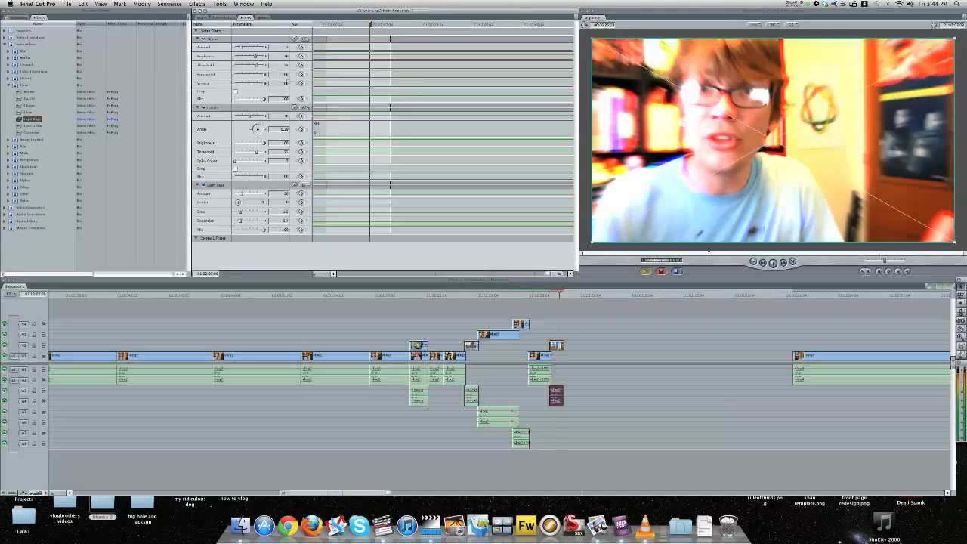
click(204, 108)
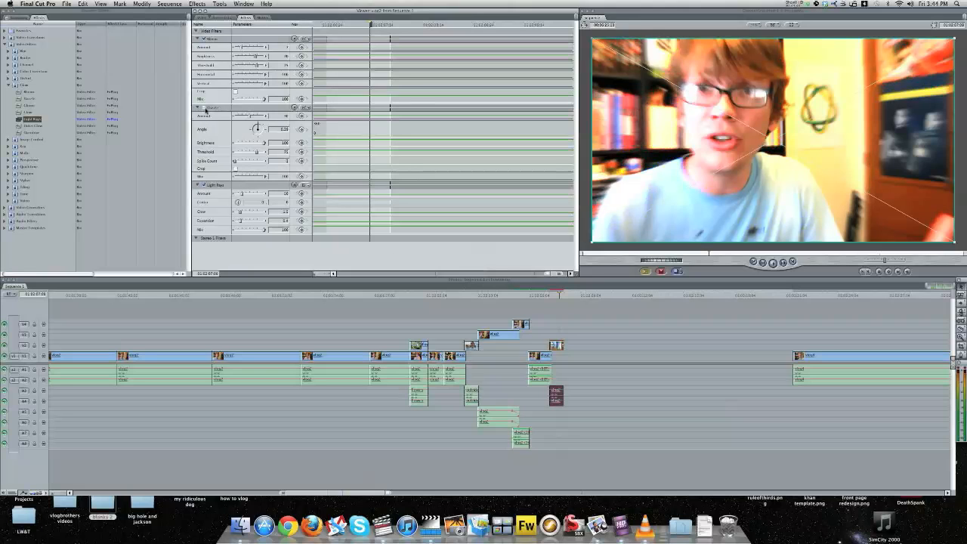
Step: Disable Bloom, re-enable Dazzle on the V2 clip, and rebalance Dazzle's amount, brightness, threshold and spike count
click(204, 39)
click(203, 108)
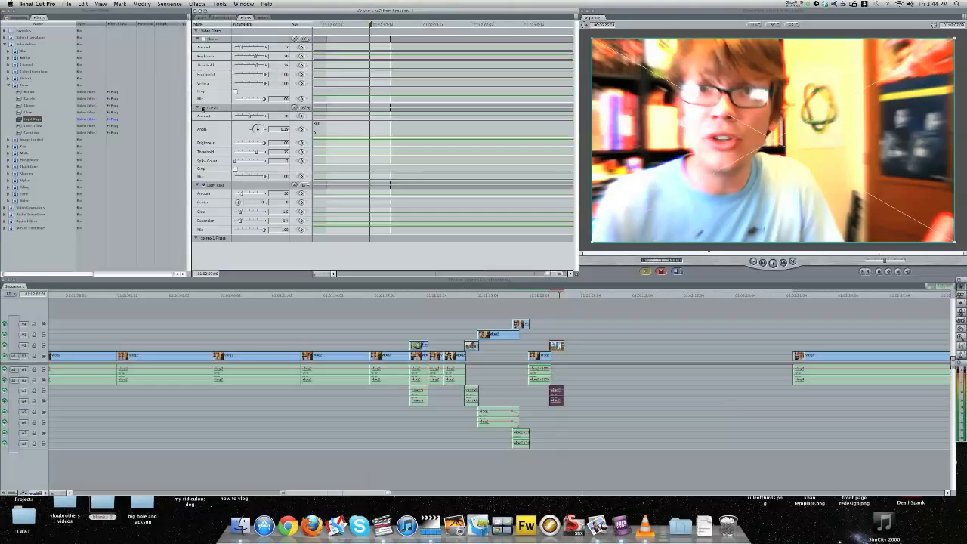
drag(253, 119, 257, 117)
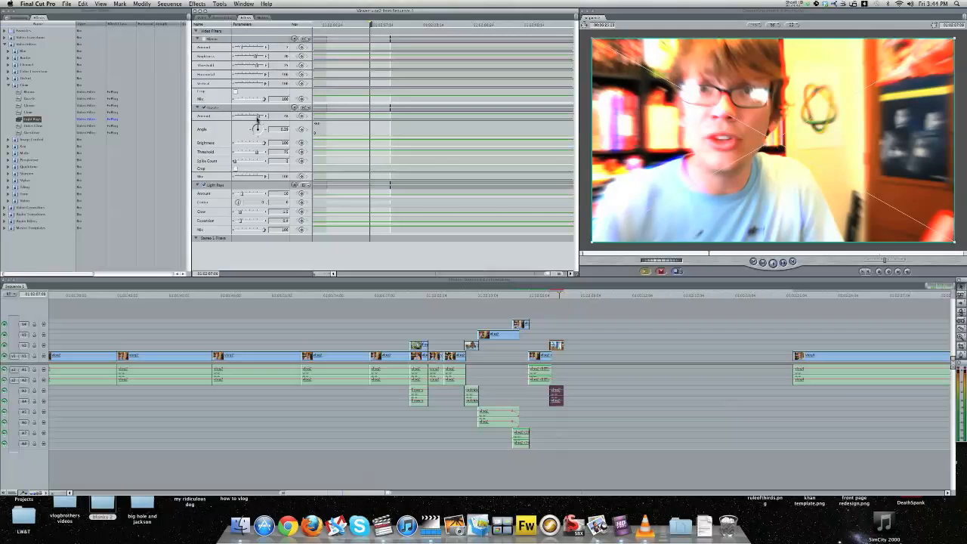
mouse_move(257, 119)
mouse_down()
mouse_move(247, 119)
mouse_move(255, 119)
mouse_move(245, 146)
mouse_move(257, 146)
mouse_up()
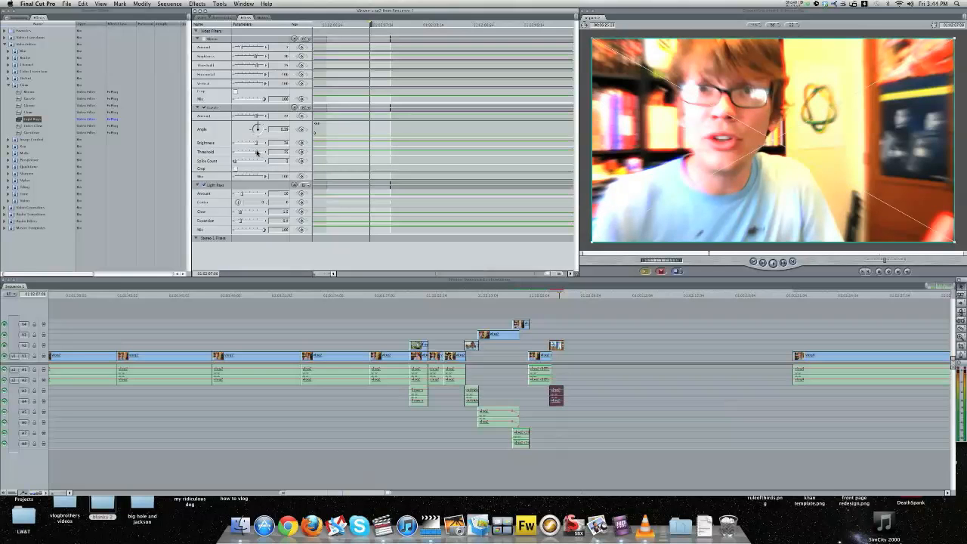
drag(259, 154, 240, 163)
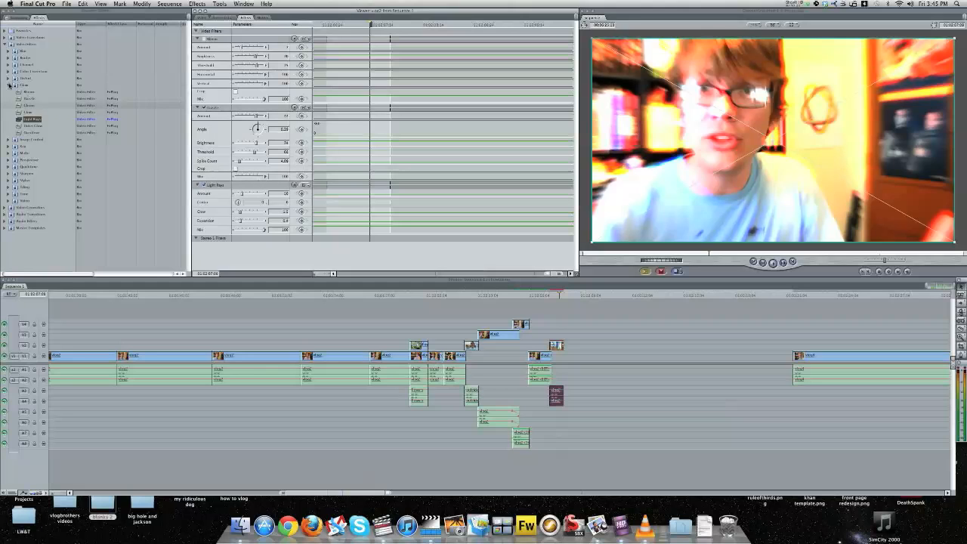
Step: Apply the Desaturate Highlights filter from the Color Correction category to the filtered clip on track V2
click(7, 86)
click(7, 72)
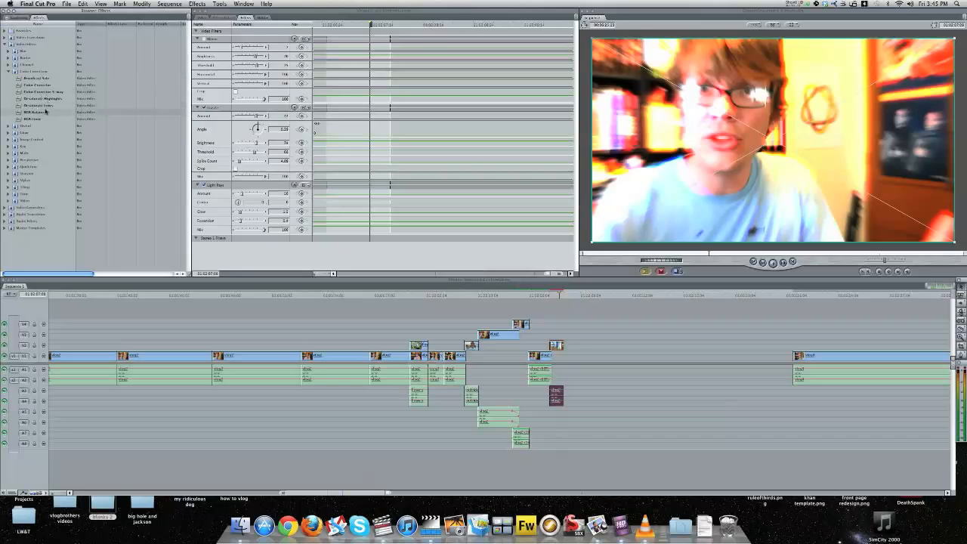
click(8, 66)
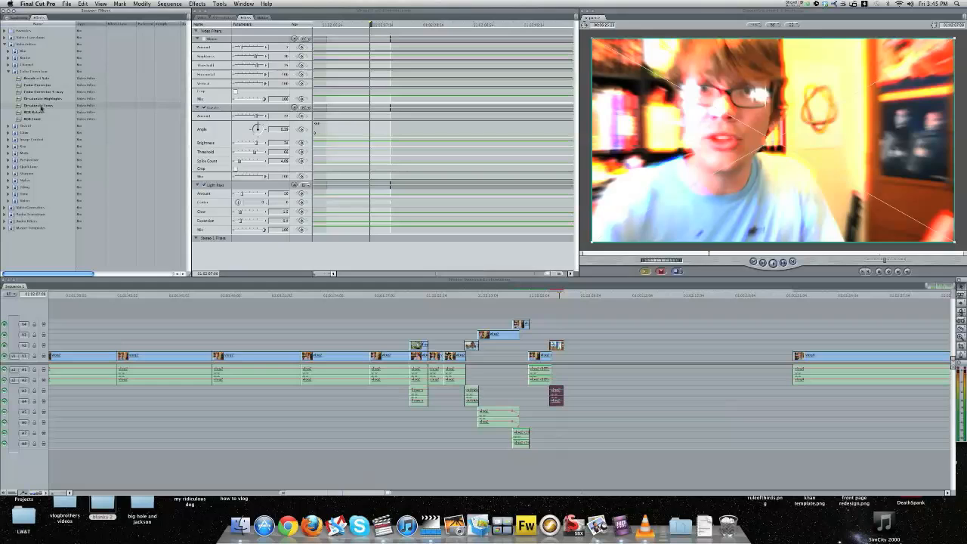
drag(43, 99, 549, 342)
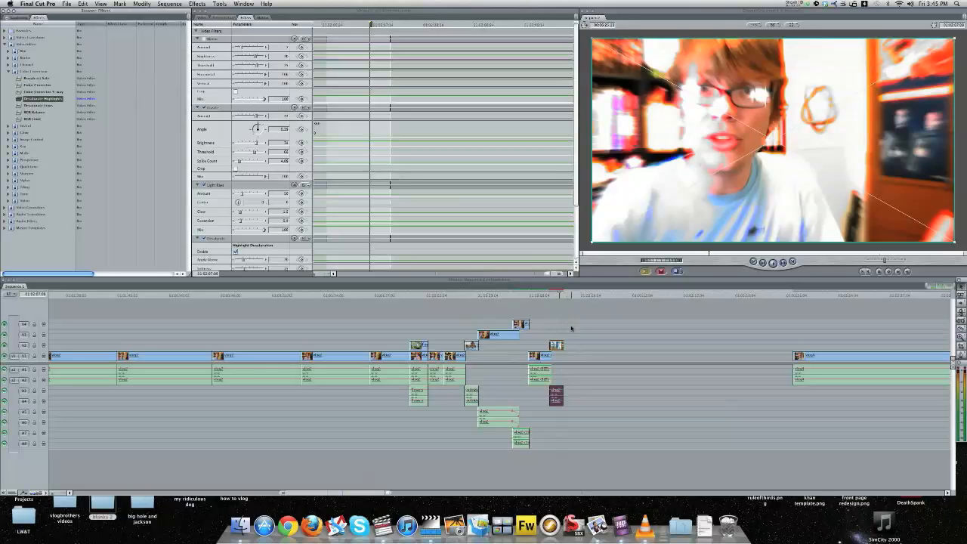
Step: Render the filtered V2 clip and play the sequence from just before it
click(556, 346)
key(super+r)
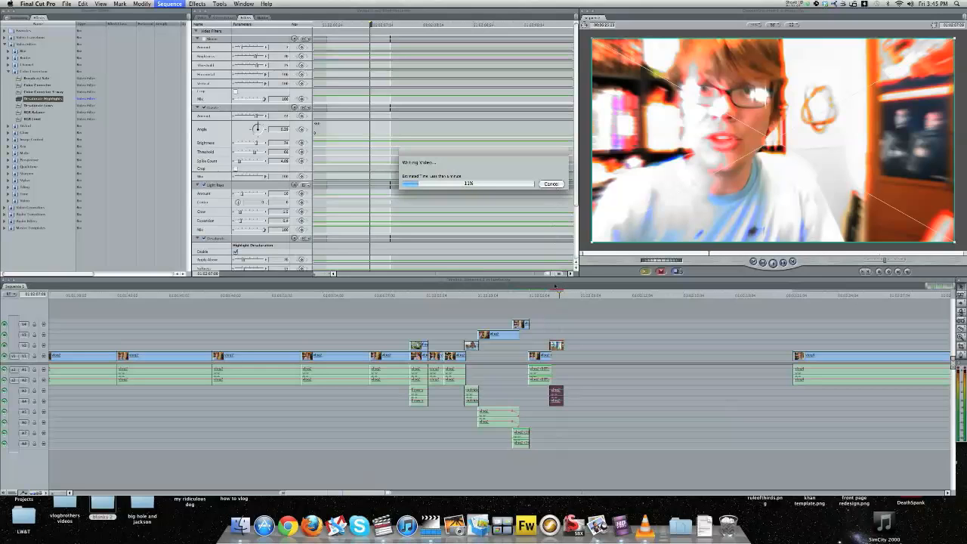
click(546, 295)
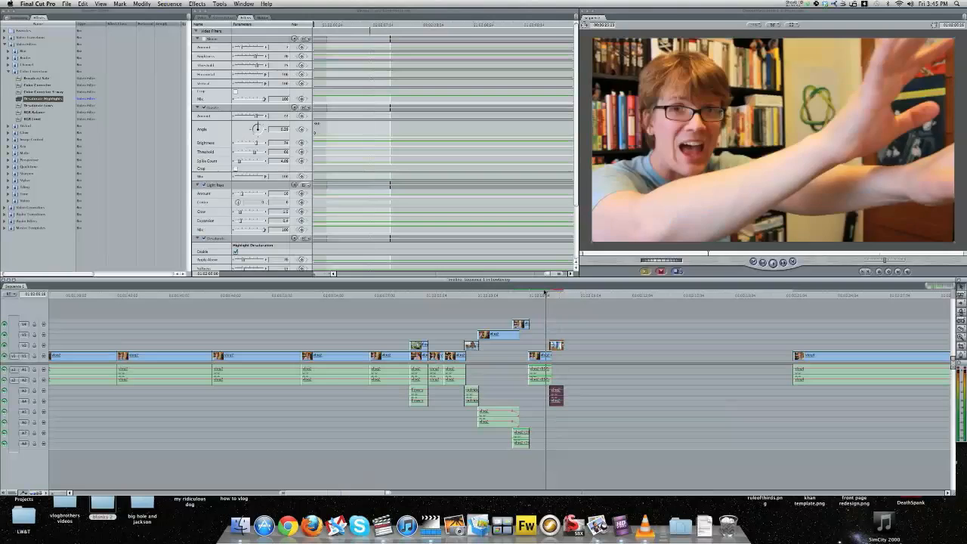
key(space)
click(549, 294)
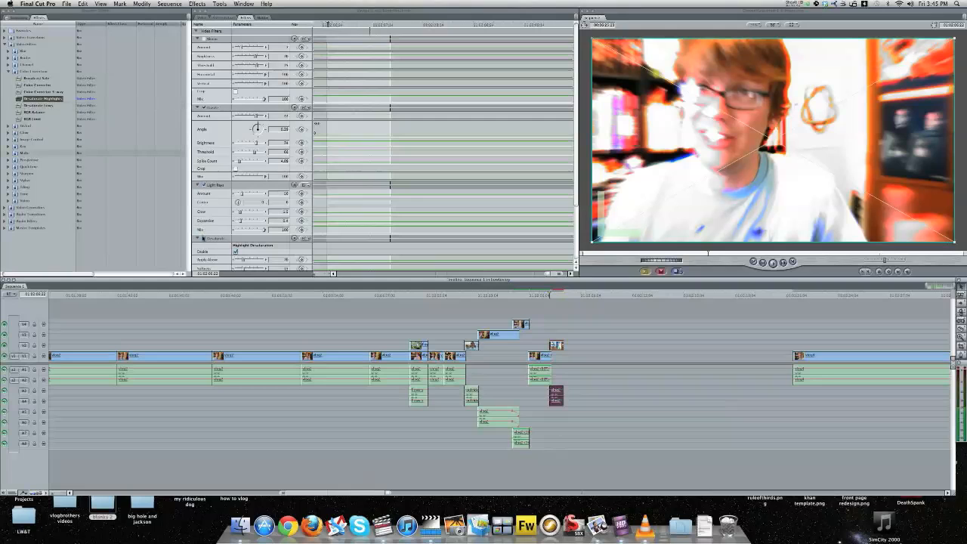
Step: Disable the clip's Desaturate Highlights filter and apply the Add Noise filter from the Stylize category instead
click(203, 238)
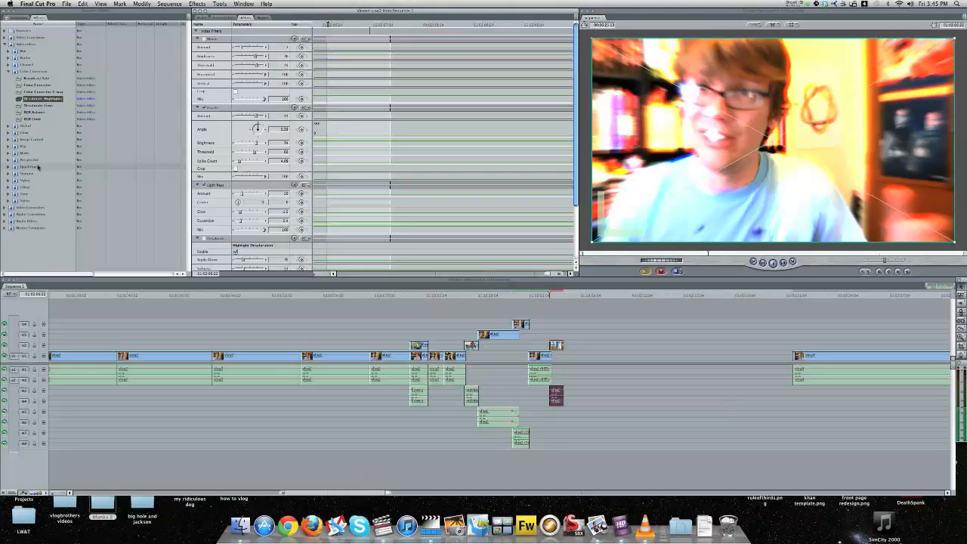
click(8, 181)
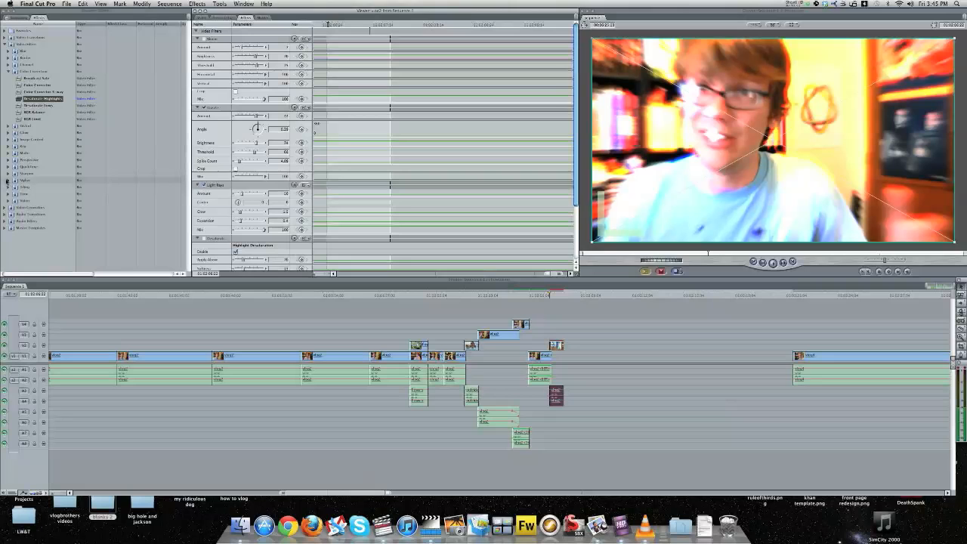
scroll(56, 191, down, 3)
scroll(54, 185, down, 5)
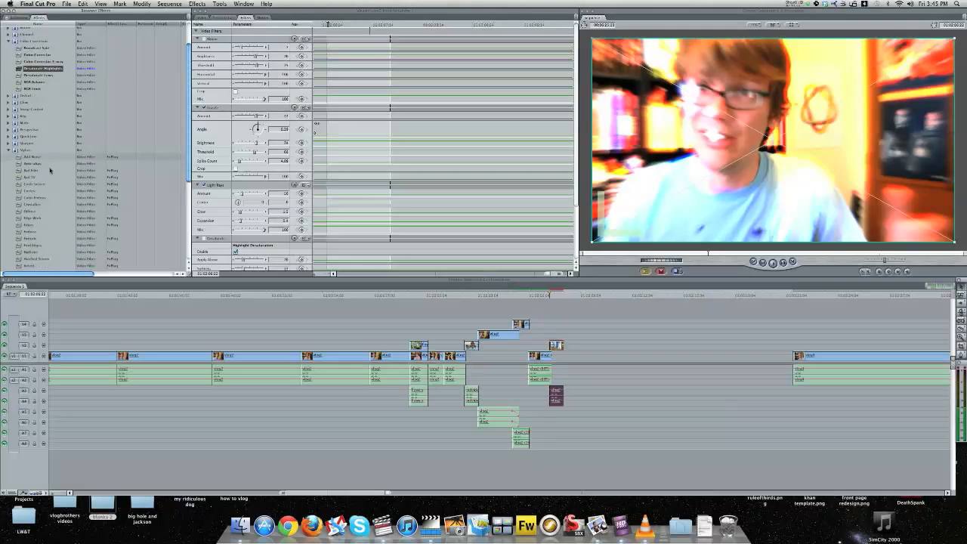
scroll(51, 175, down, 4)
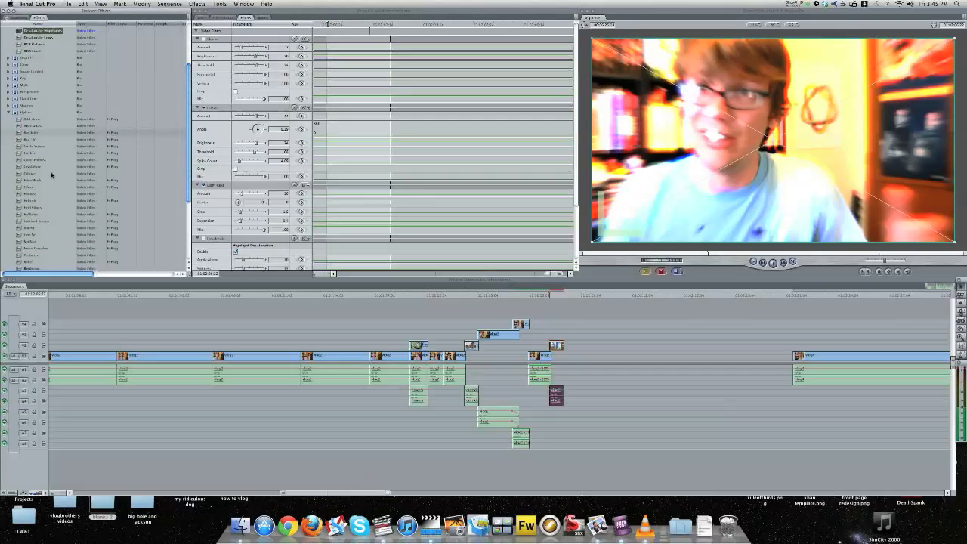
scroll(51, 174, up, 2)
drag(30, 119, 557, 346)
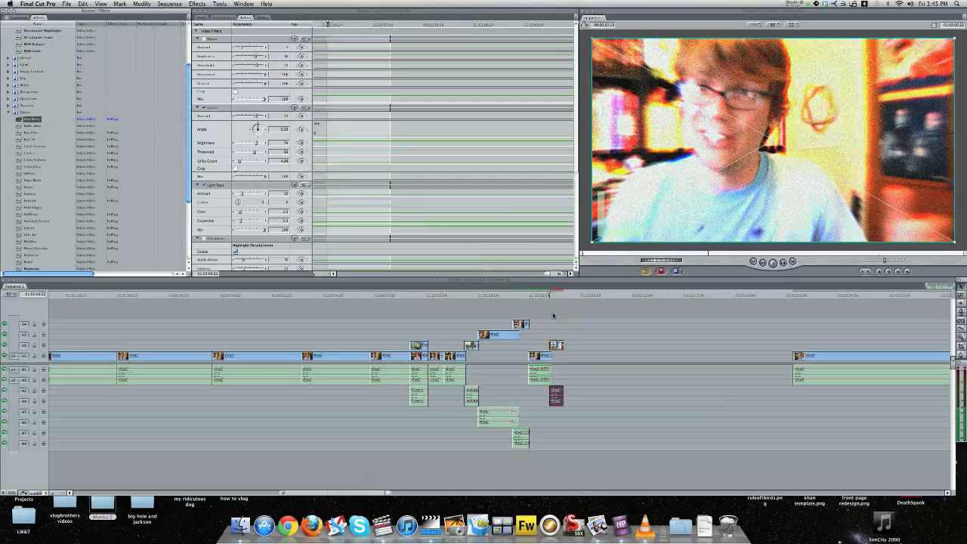
Step: Look through the video filter categories and apply the Desaturate filter from Image Control to the V2 clip
click(9, 112)
click(8, 65)
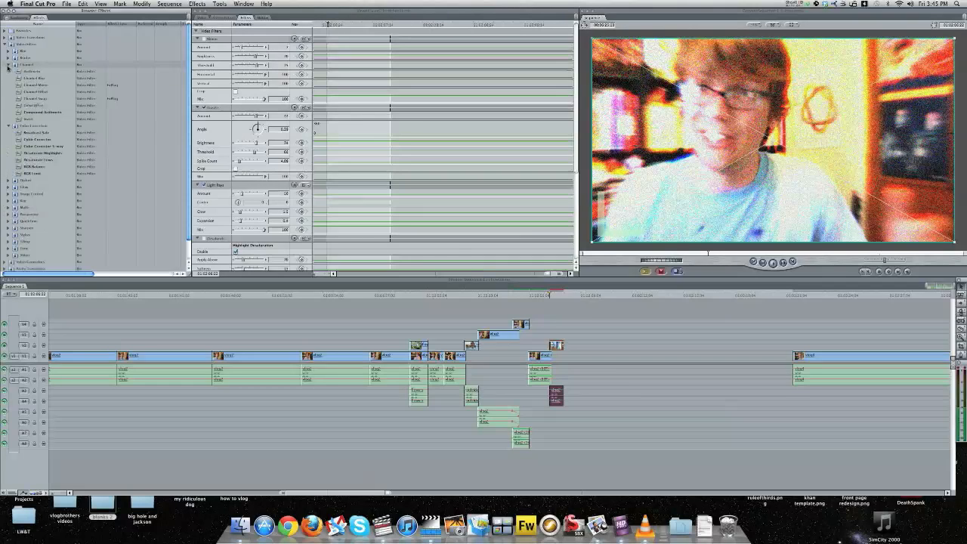
click(8, 65)
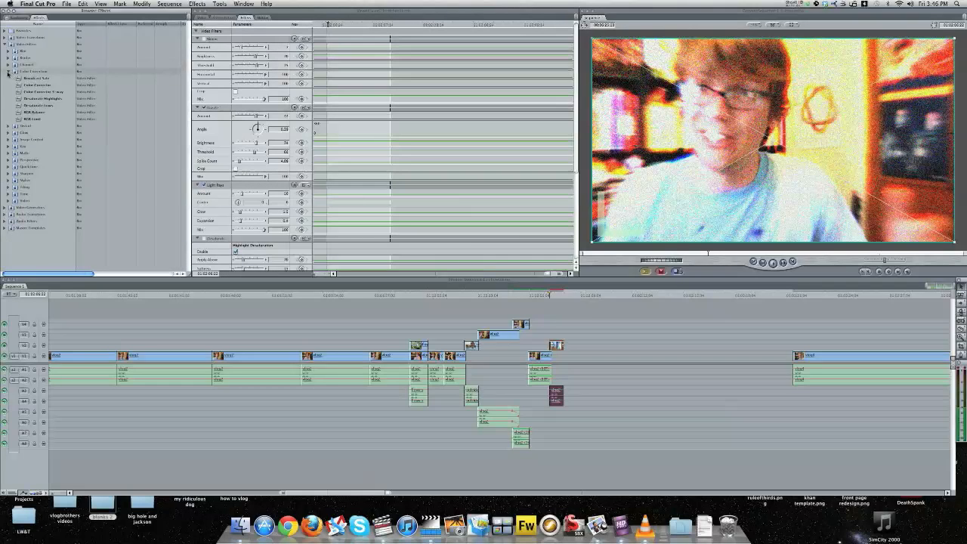
click(7, 72)
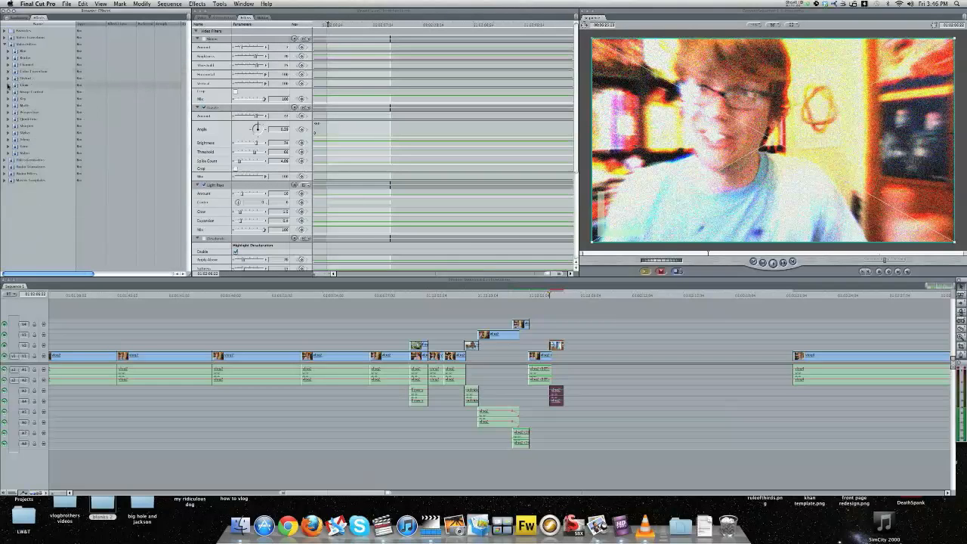
click(7, 78)
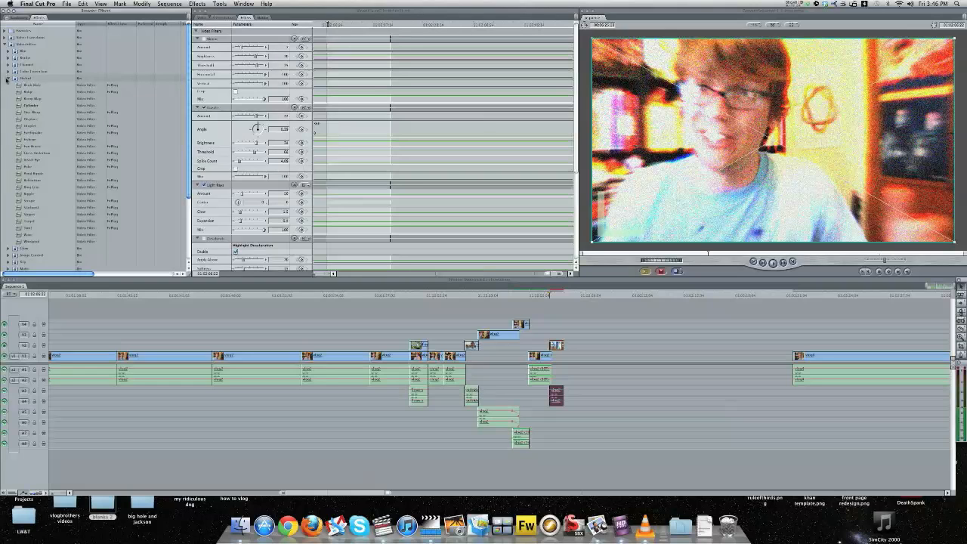
click(8, 79)
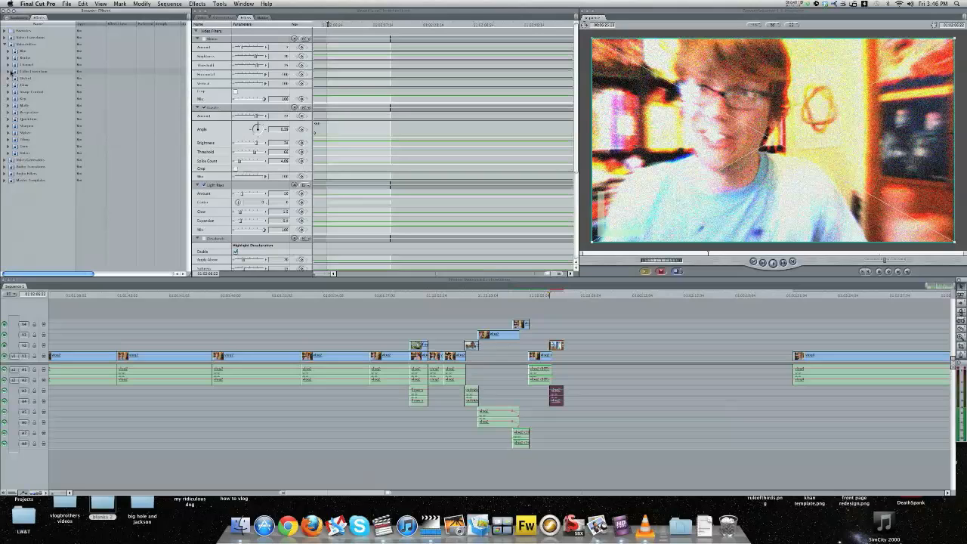
click(8, 92)
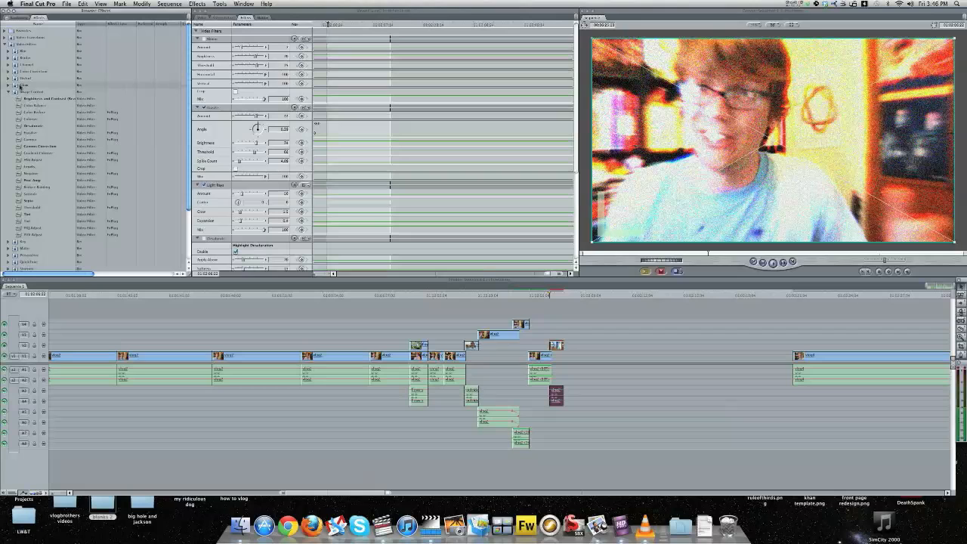
drag(31, 125, 157, 139)
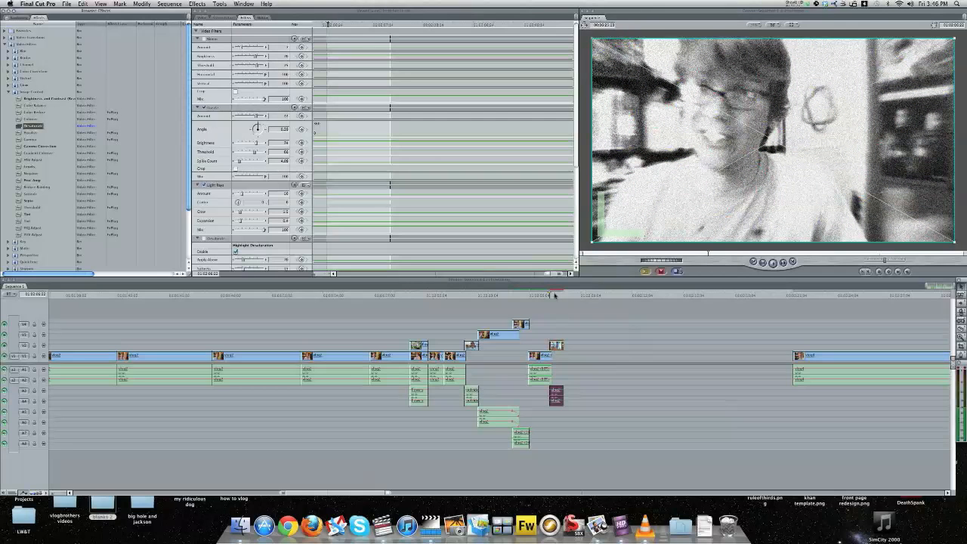
Step: Lower the amounts of the Desaturate and Add Noise filters and check the V2 clip in the timeline
scroll(298, 249, down, 10)
drag(263, 260, 251, 260)
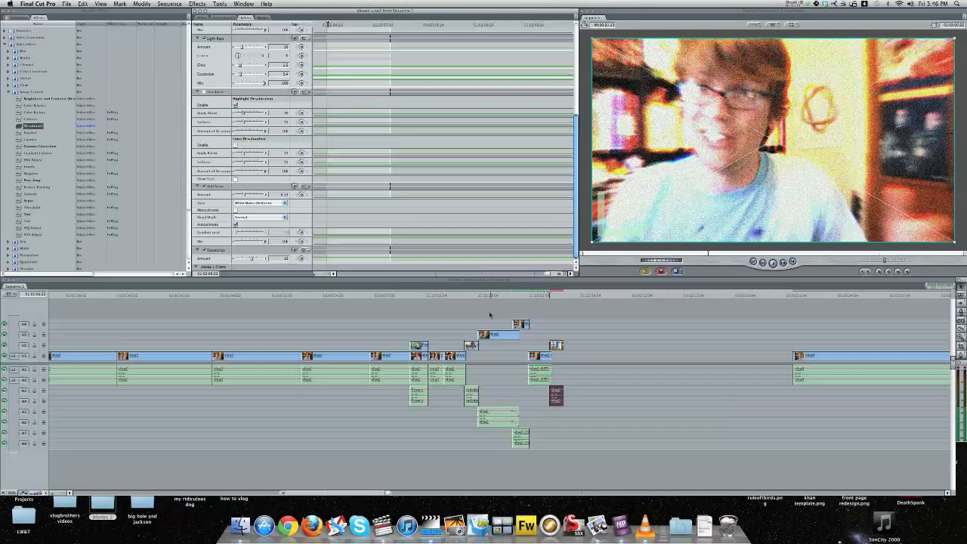
click(583, 326)
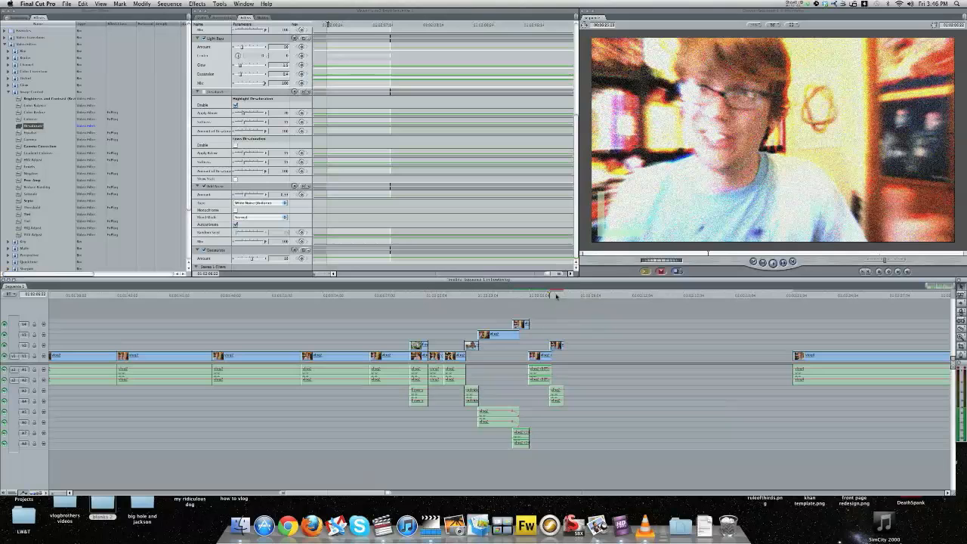
drag(244, 196, 240, 196)
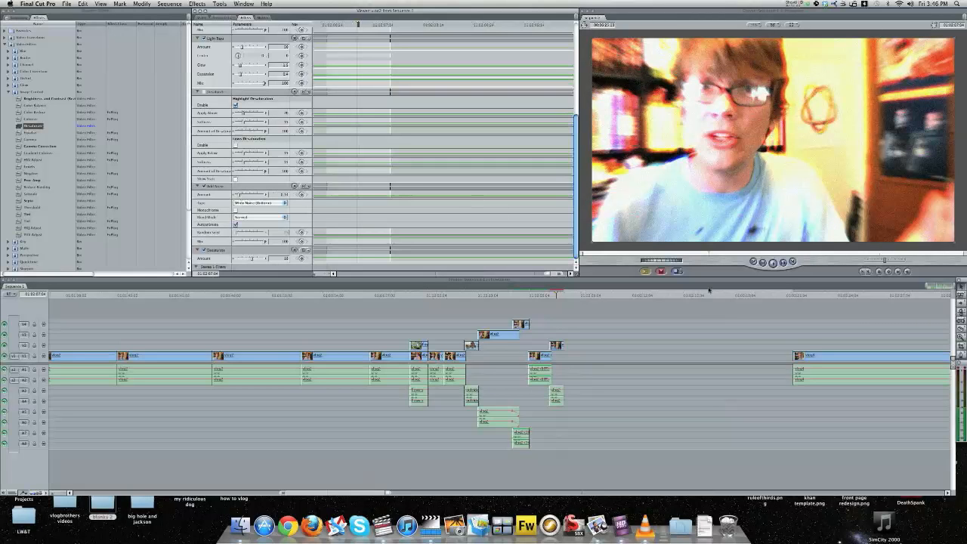
click(581, 298)
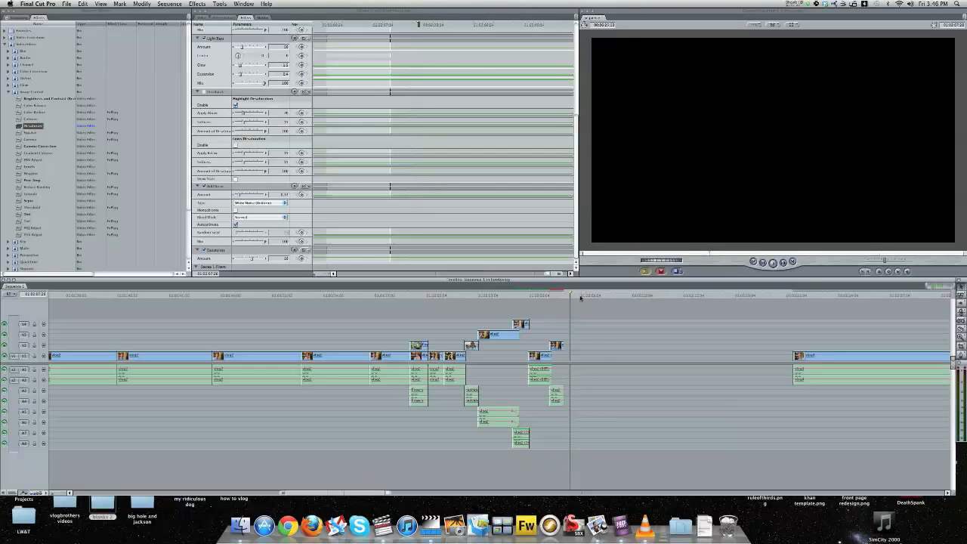
Step: Find the start of the long V1 clip after the large gap and split it shortly after its beginning
drag(388, 494, 515, 494)
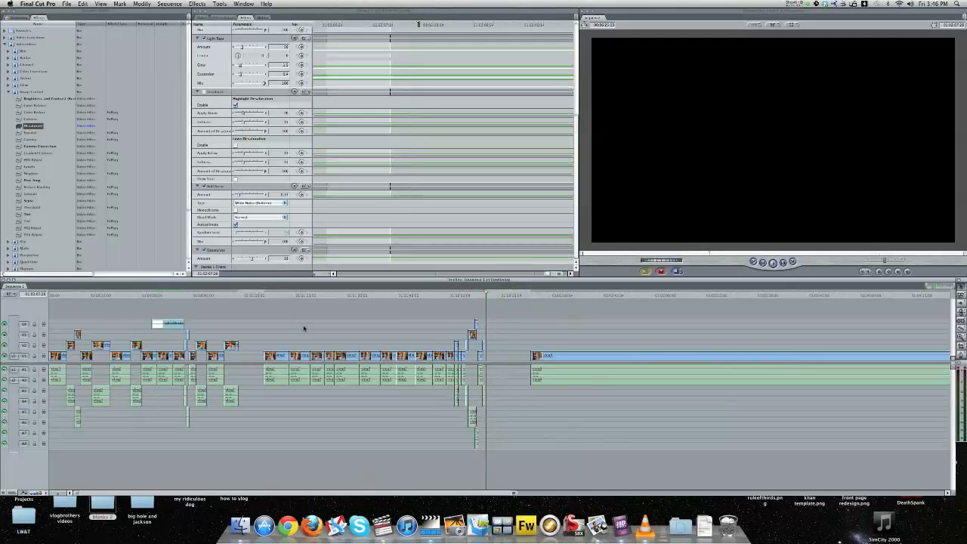
click(531, 296)
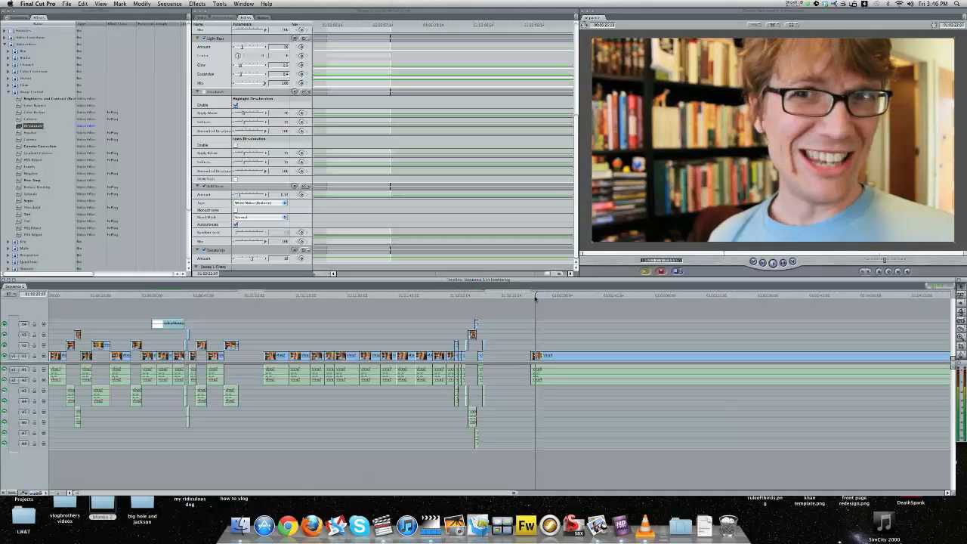
click(532, 296)
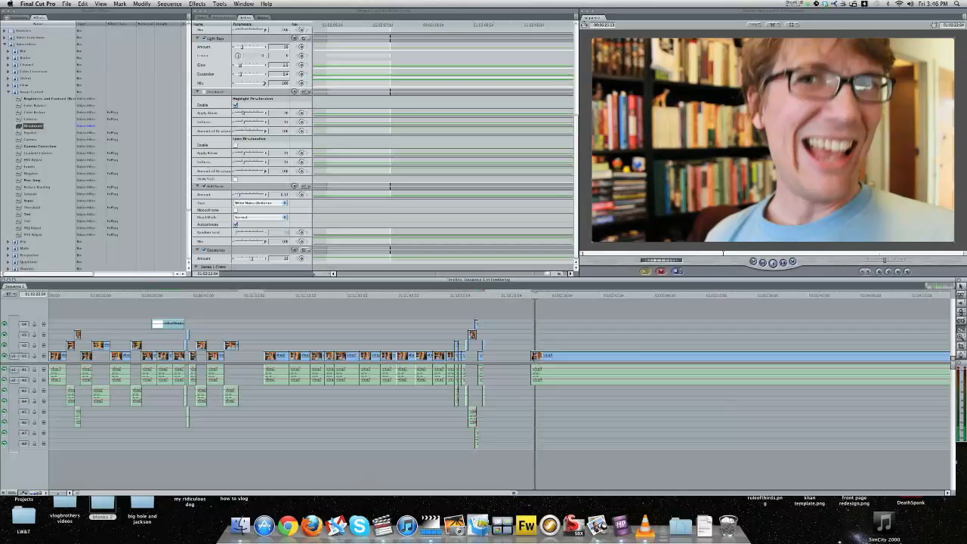
click(539, 358)
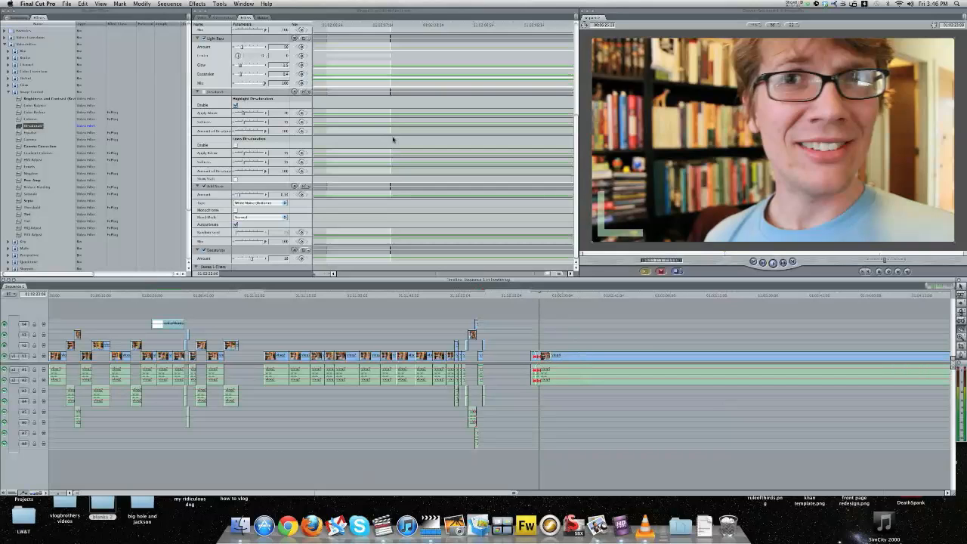
Step: Open the sock puppet source clip in the Viewer and play it from late in the footage
click(9, 92)
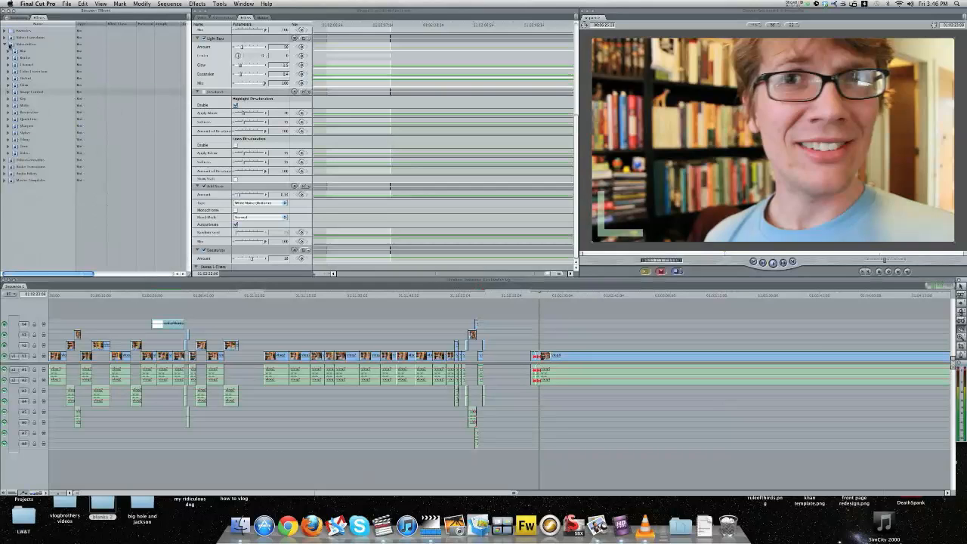
click(14, 18)
double_click(23, 44)
drag(234, 255, 509, 255)
key(space)
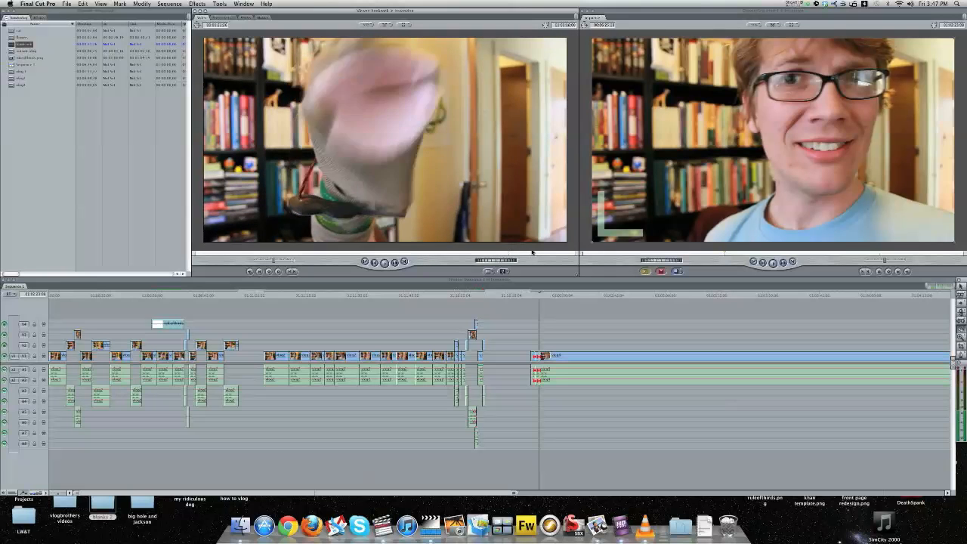
Step: Mark In and Out points around a short puppet section and place it on track V2 directly after the filtered clip
right_click(509, 255)
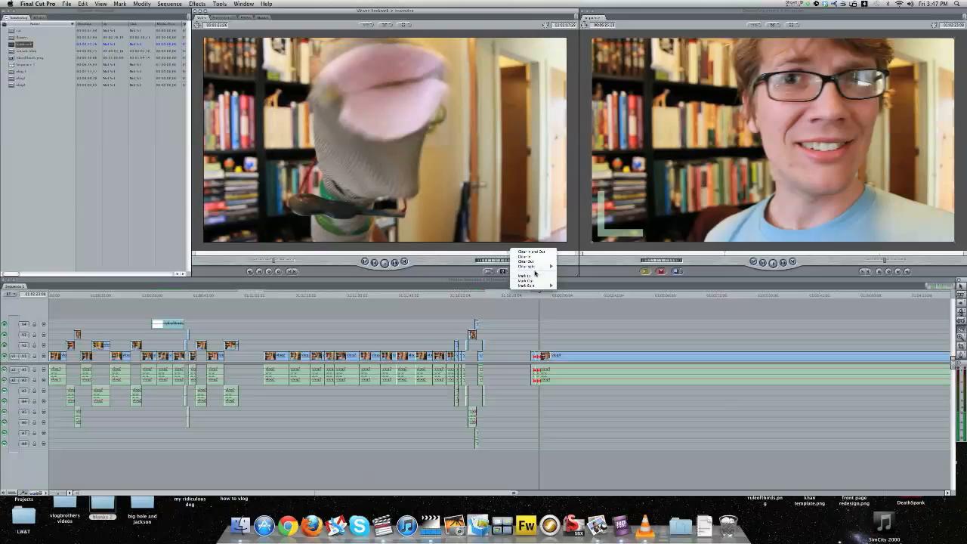
click(531, 275)
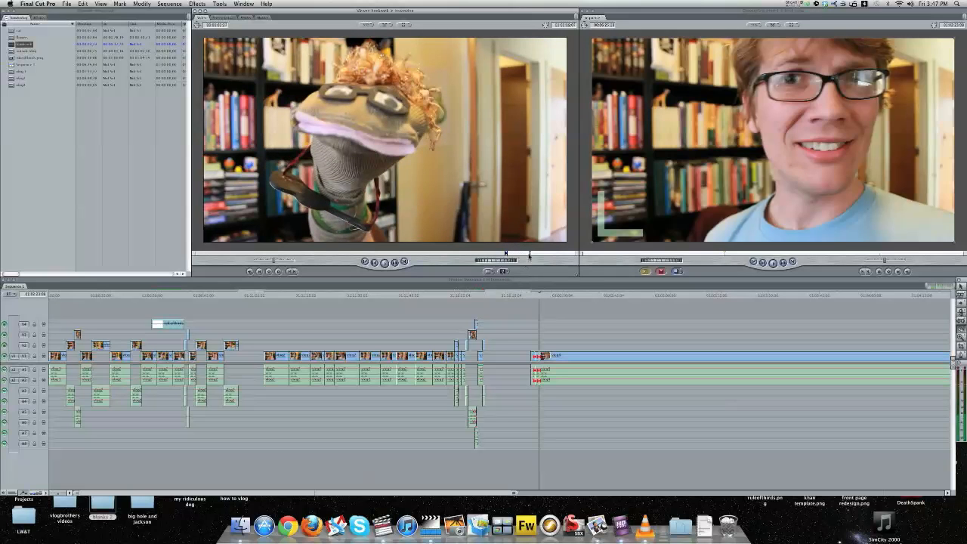
right_click(529, 255)
click(557, 280)
drag(574, 281, 491, 349)
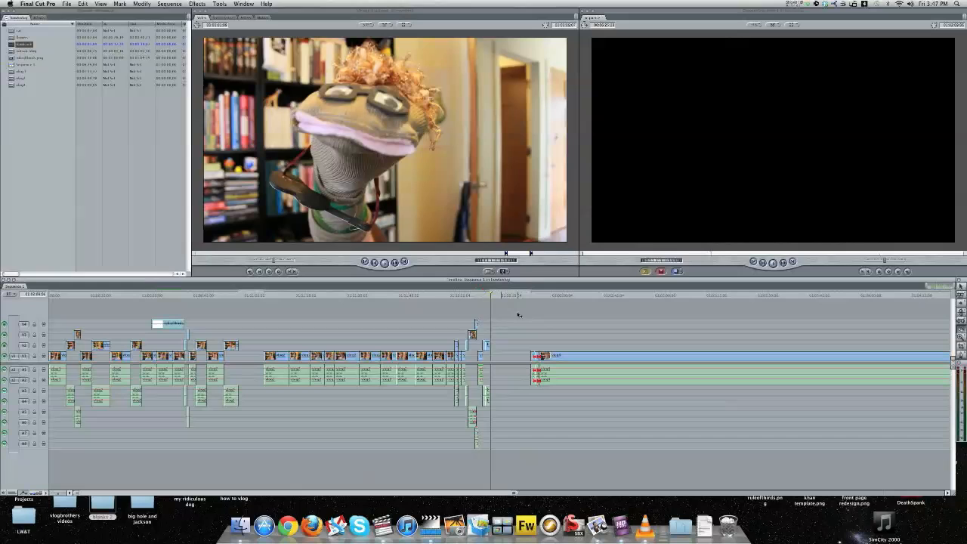
Step: Move the short split V1 clip beneath the sock puppet clip on V2, nudge it slightly earlier and play the overlap
drag(533, 356, 534, 355)
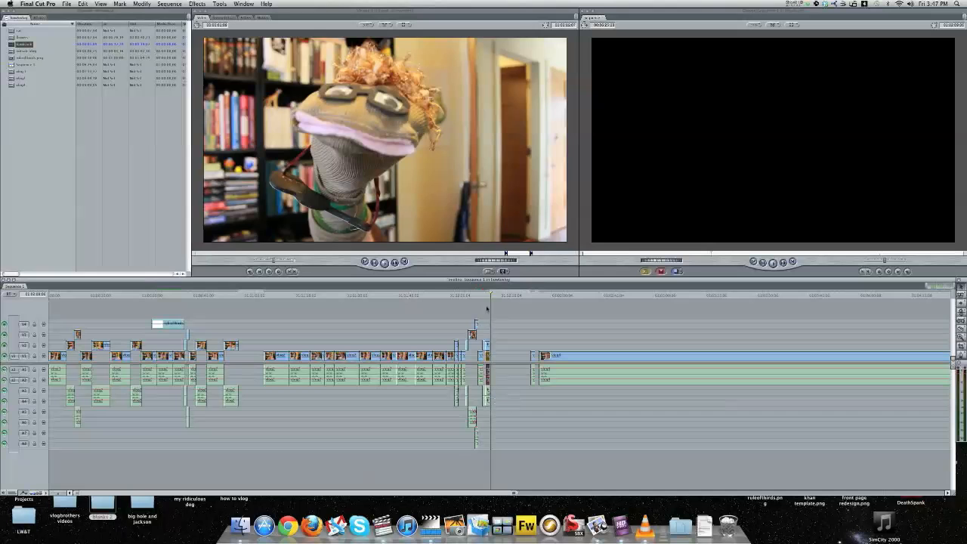
drag(57, 494, 53, 494)
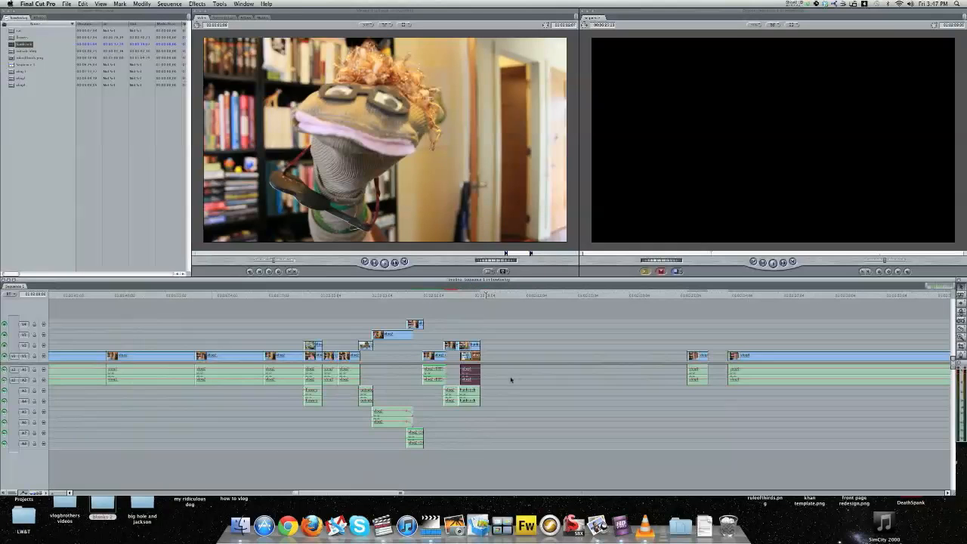
mouse_move(481, 302)
mouse_down()
mouse_move(456, 296)
mouse_move(481, 315)
mouse_up()
drag(467, 363, 464, 362)
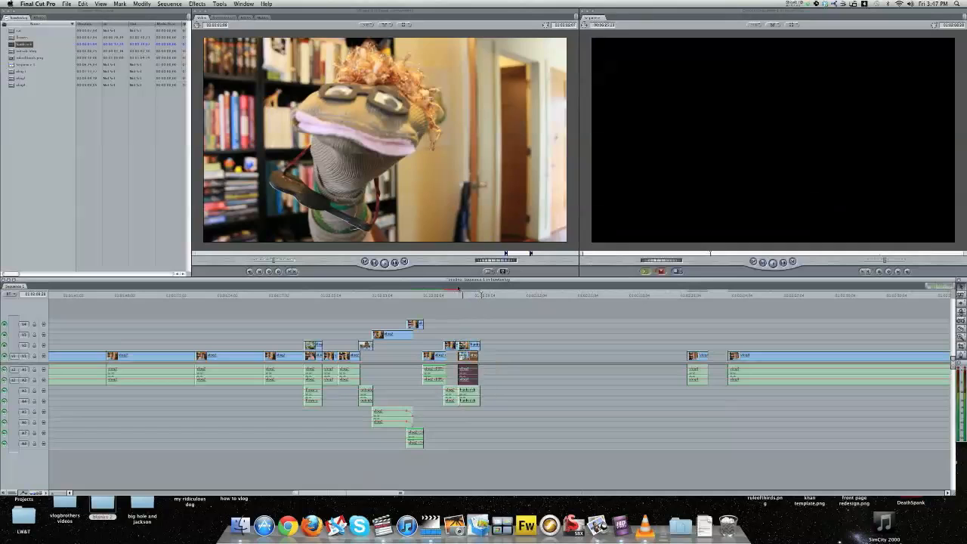
key(space)
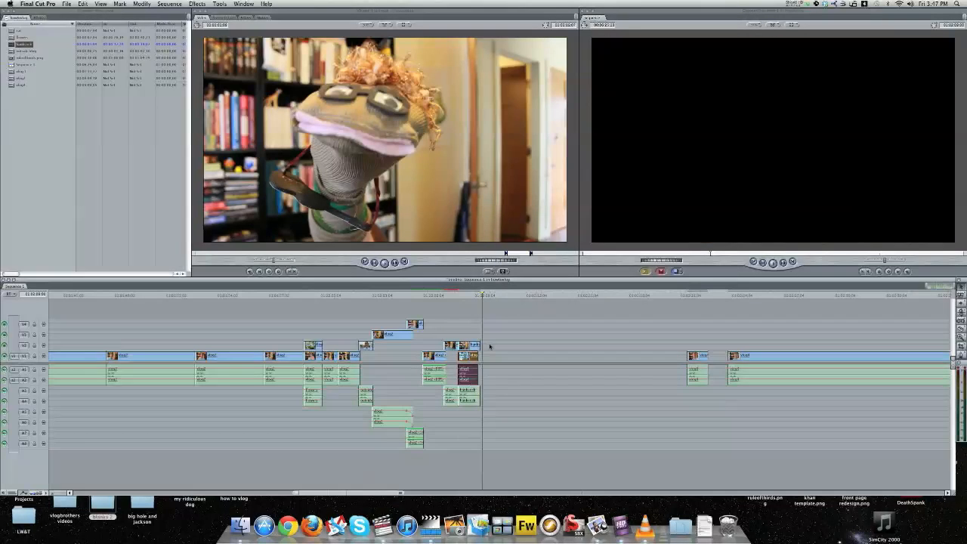
Step: Delete the leftover short V1 clip just before the long V1 clip
click(694, 296)
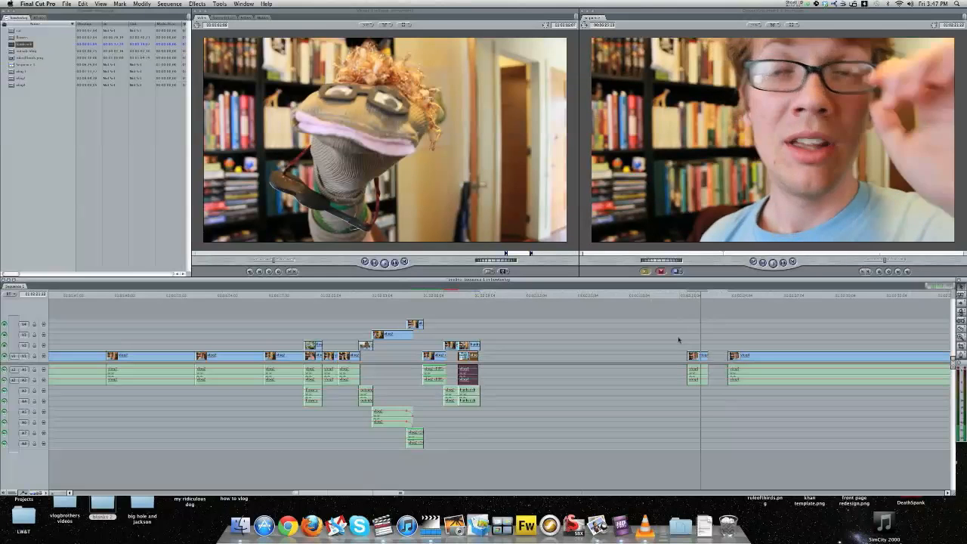
click(695, 356)
key(Delete)
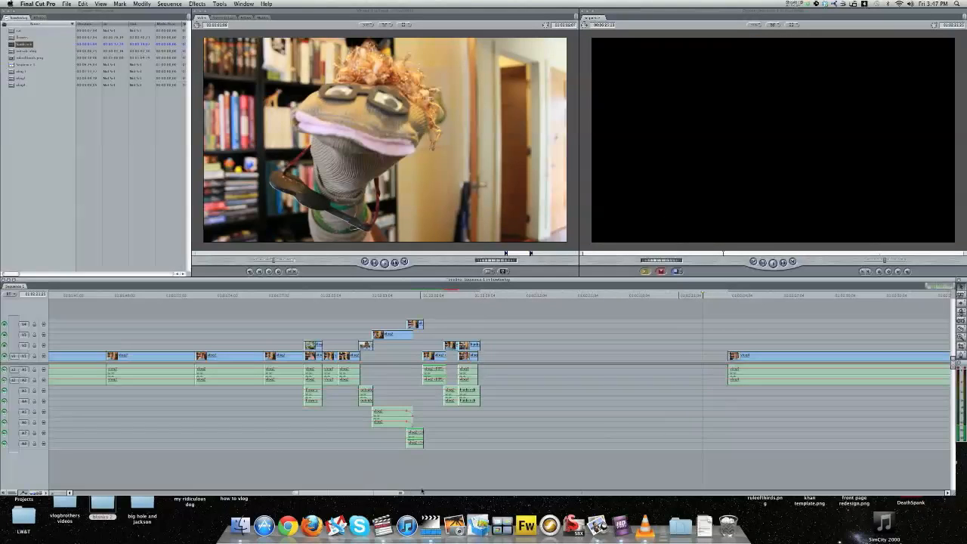
Step: Scrub and play the early part of the long V1 clip to find the next section worth keeping
drag(400, 494, 521, 493)
drag(533, 295, 635, 297)
key(space)
click(636, 296)
key(space)
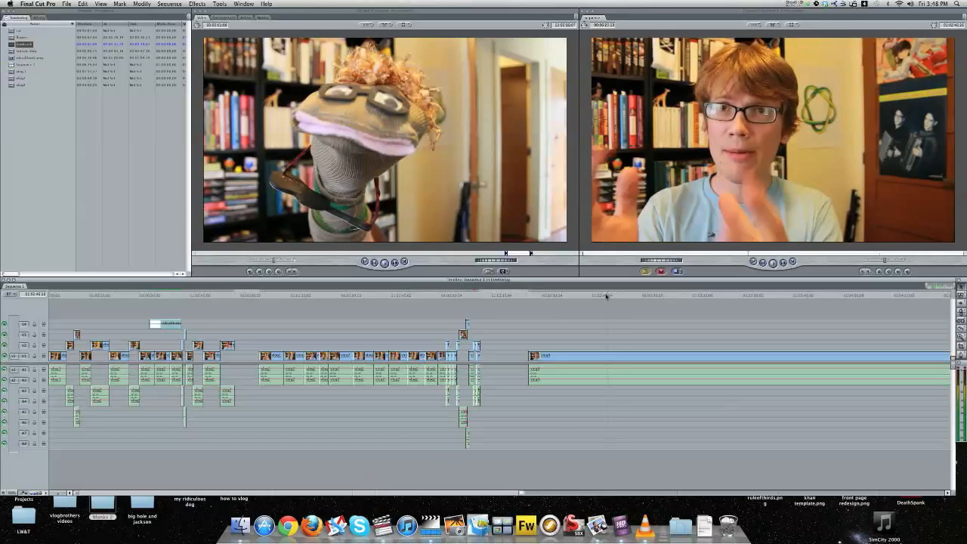
click(557, 296)
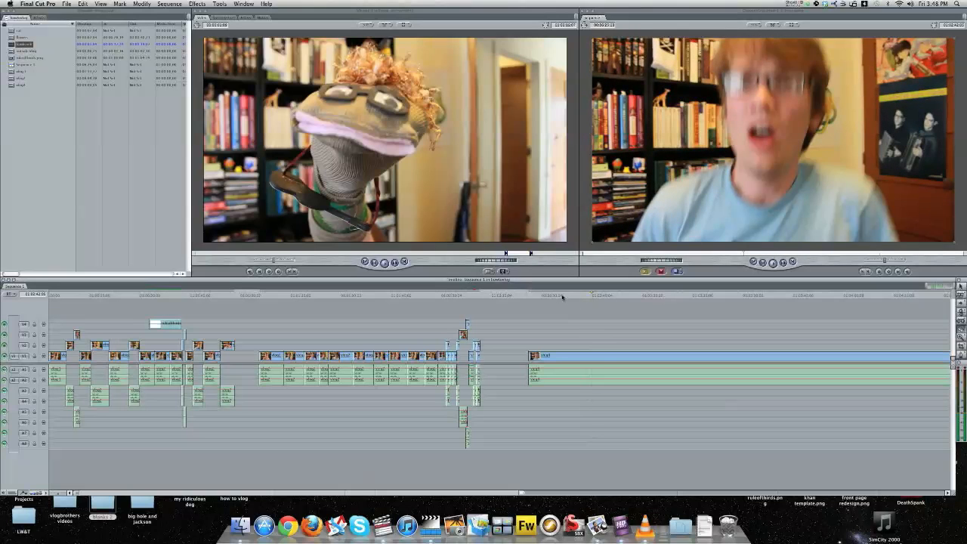
key(ctrl+v)
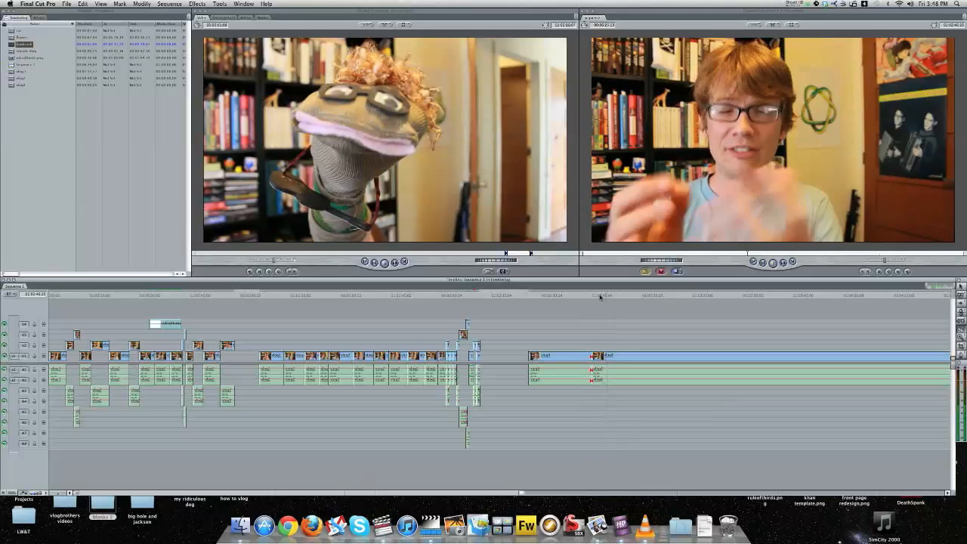
key(super+z)
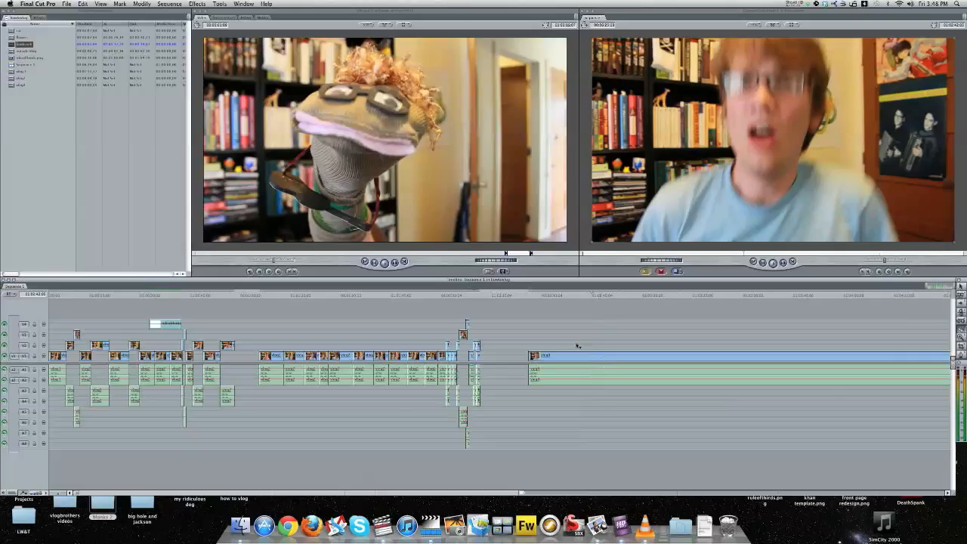
key(F11)
key(F9)
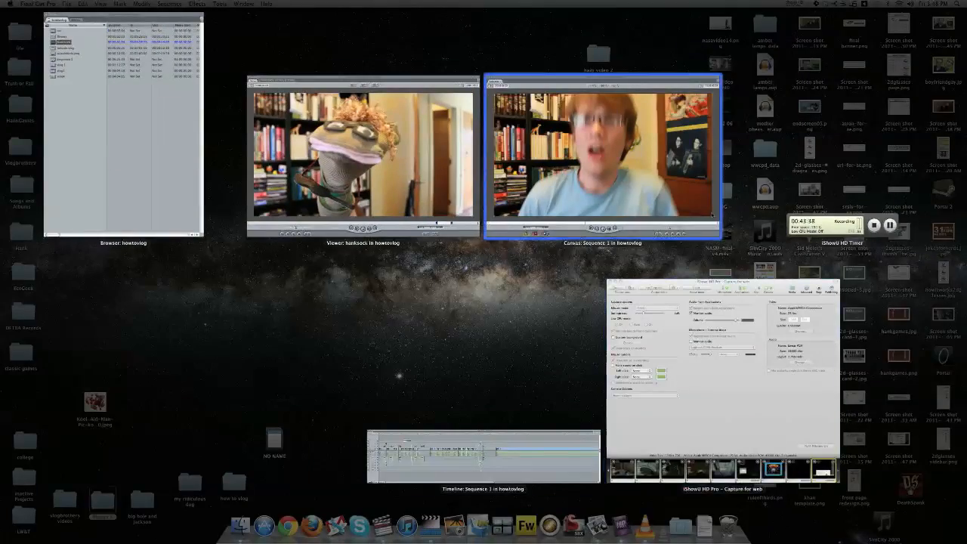
click(711, 216)
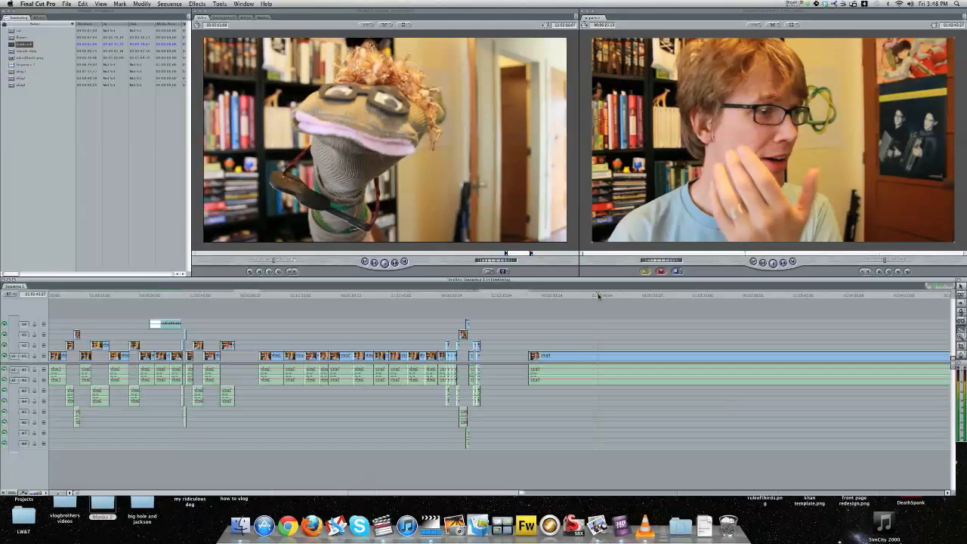
Step: Split the long V1 clip at the start and end of the first short section worth keeping
click(596, 355)
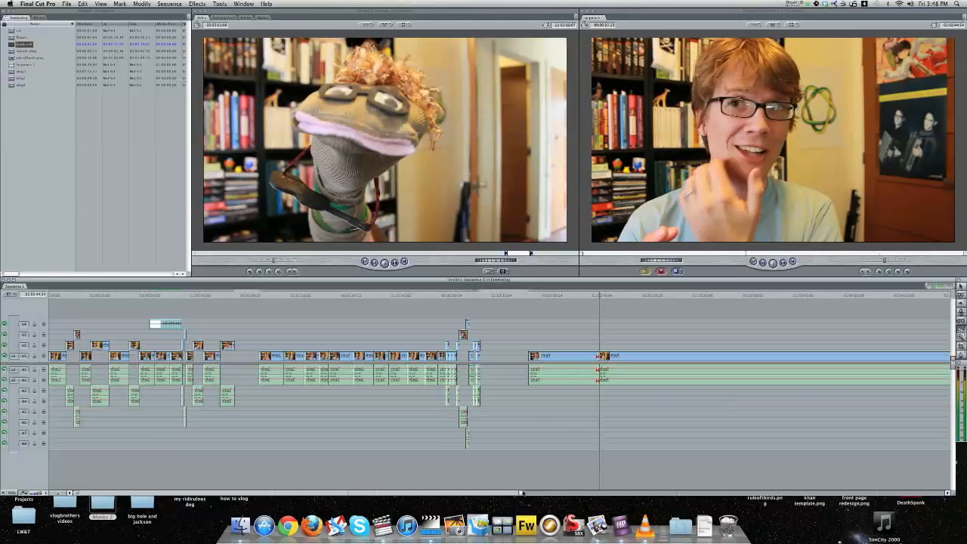
drag(523, 492, 608, 478)
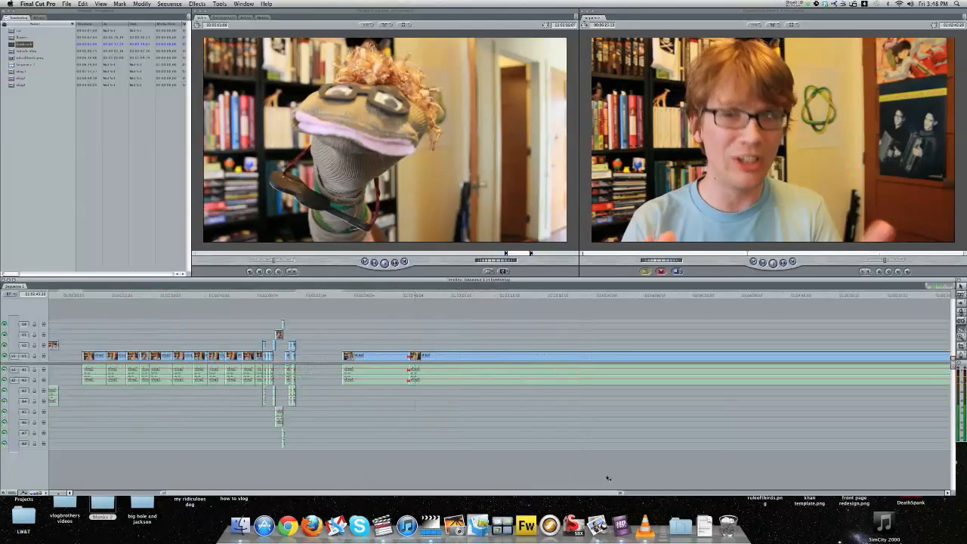
click(423, 356)
Step: Play further along the long V1 clip and split it around the next short sections worth keeping
drag(425, 295, 477, 296)
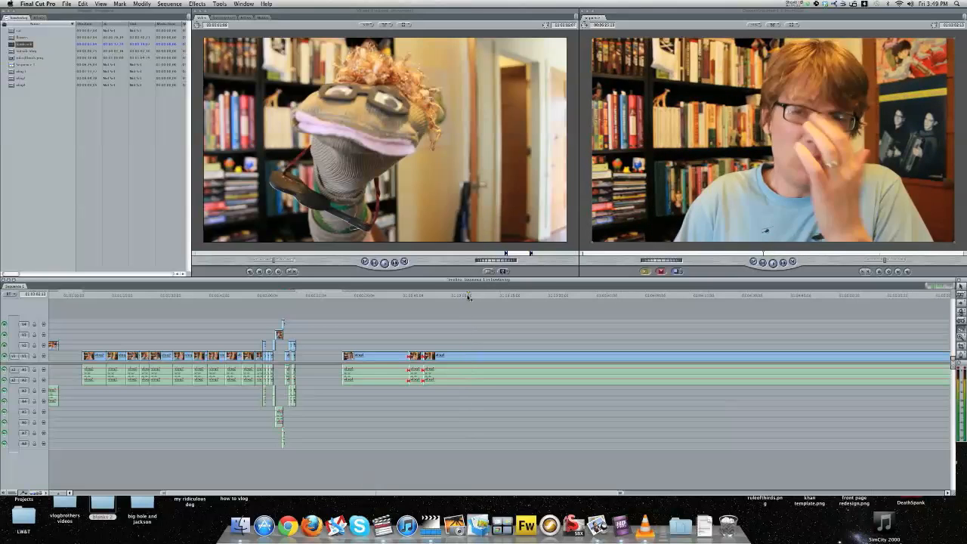
click(472, 356)
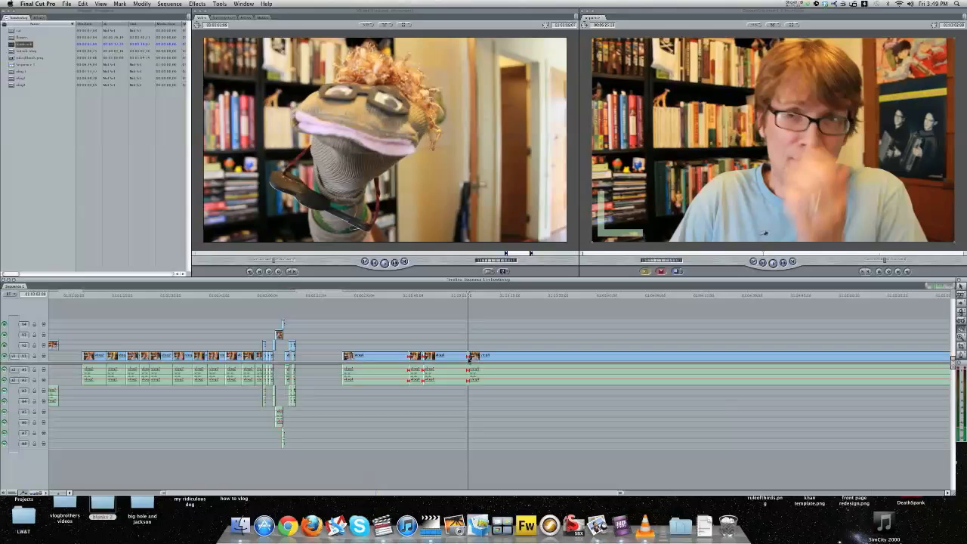
key(space)
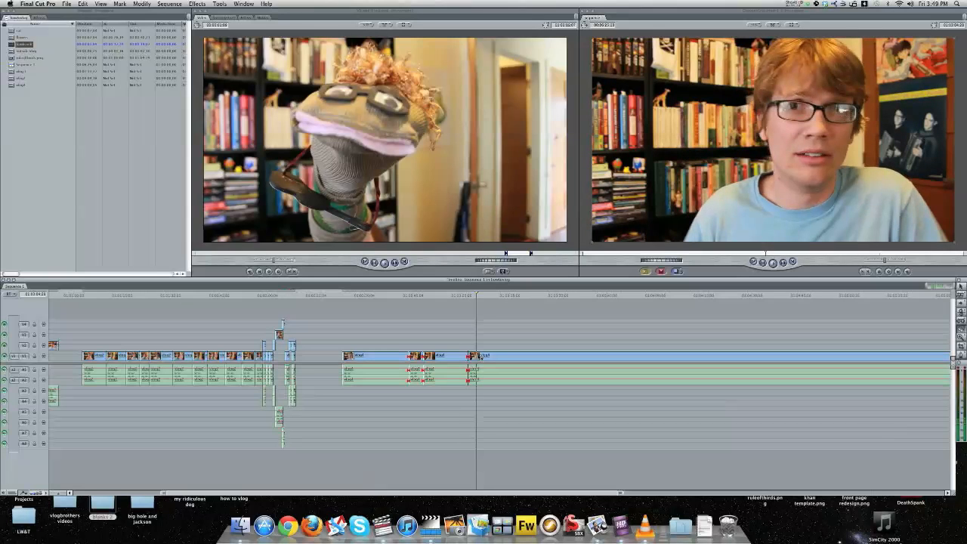
click(473, 355)
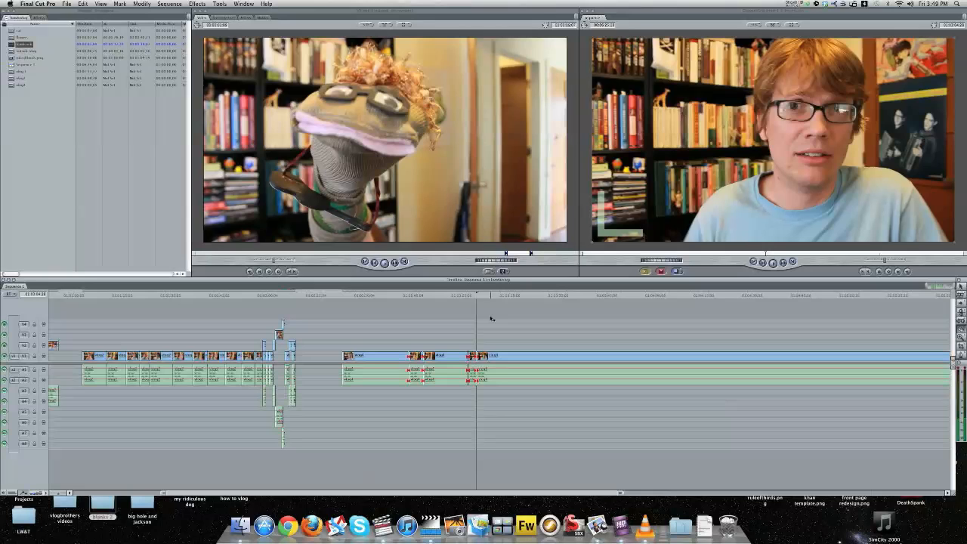
key(space)
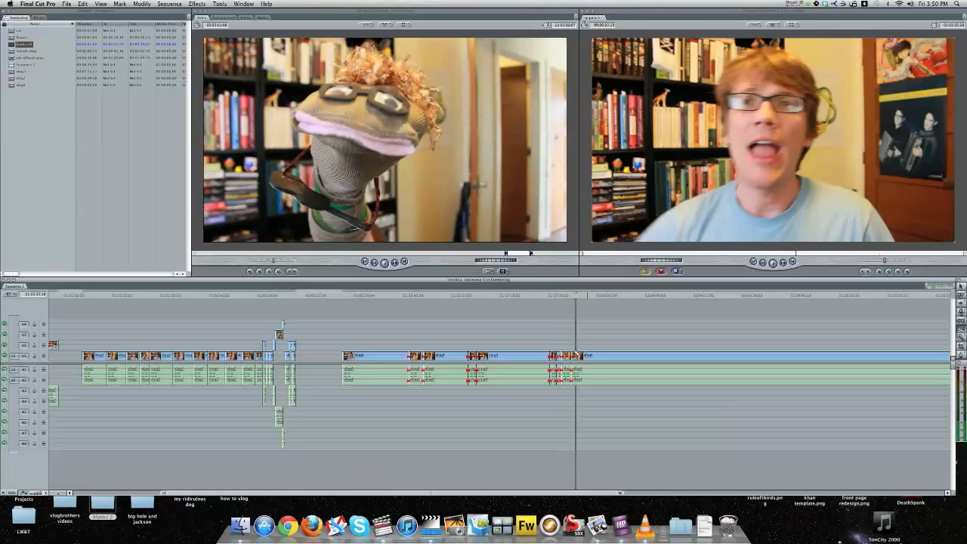
click(576, 355)
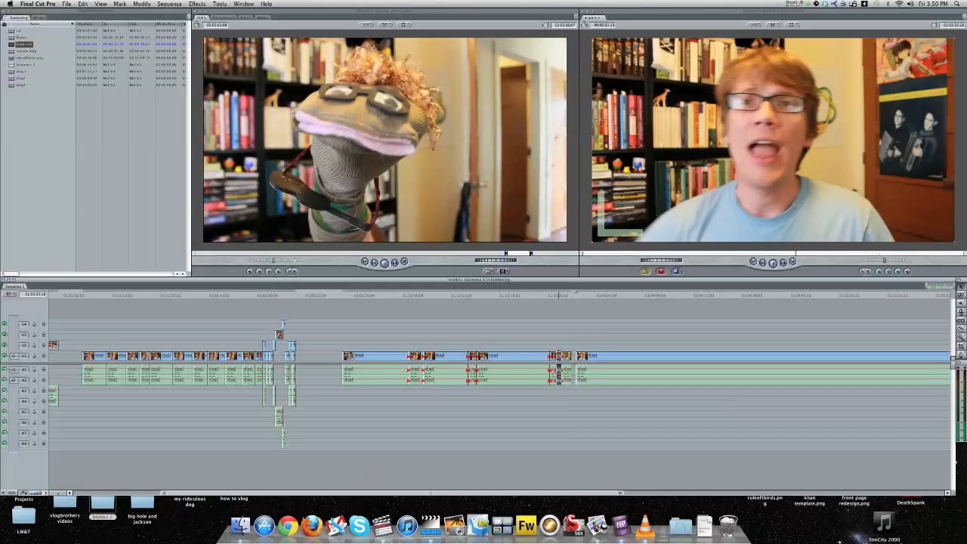
Step: Ripple delete the unwanted V1 segments between the short sections so the kept clips close up
key(Delete)
click(521, 359)
key(Delete)
click(461, 359)
key(Delete)
click(395, 359)
key(Delete)
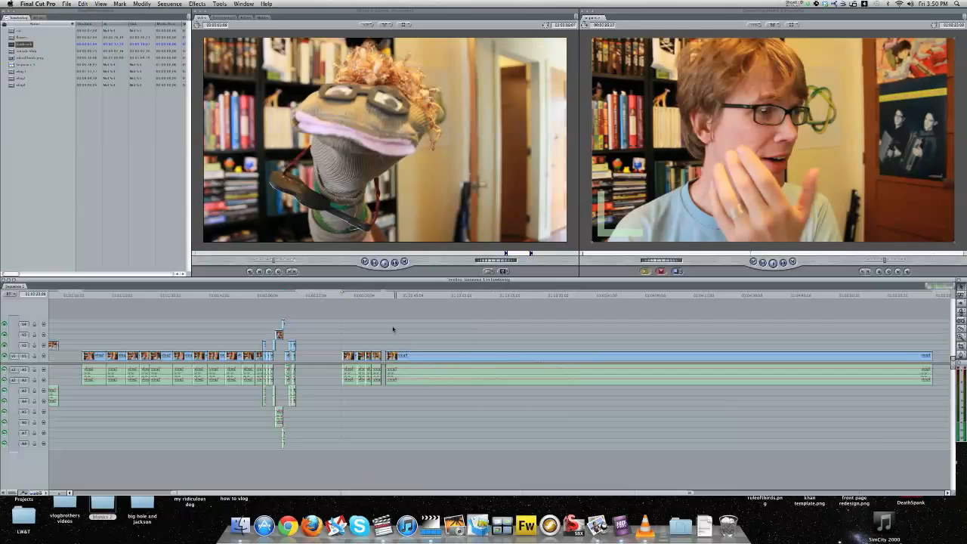
Step: Raise the third of the short clips after the gap onto V2, overlap it with the following V1 clip and check the cut
click(365, 294)
key(space)
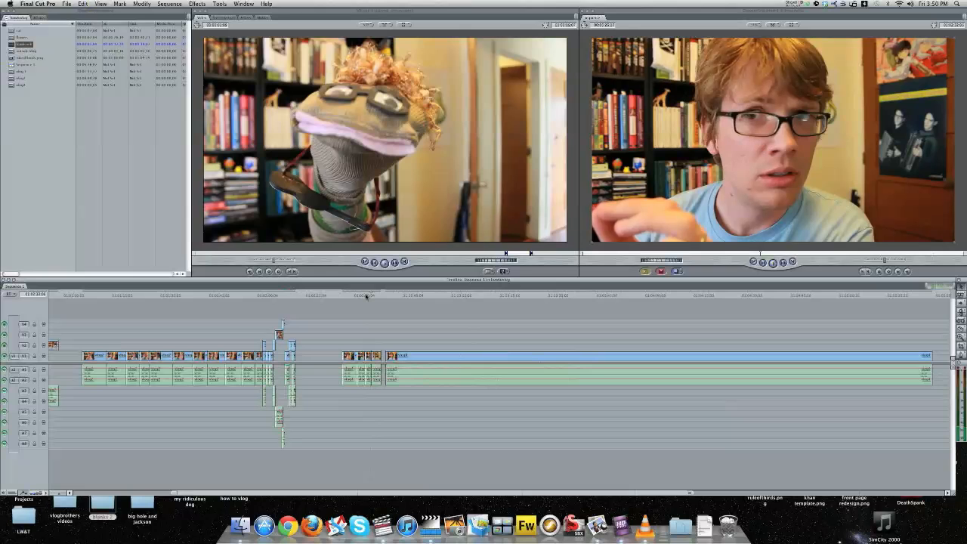
mouse_move(368, 358)
mouse_down()
mouse_move(368, 346)
mouse_move(374, 357)
mouse_up()
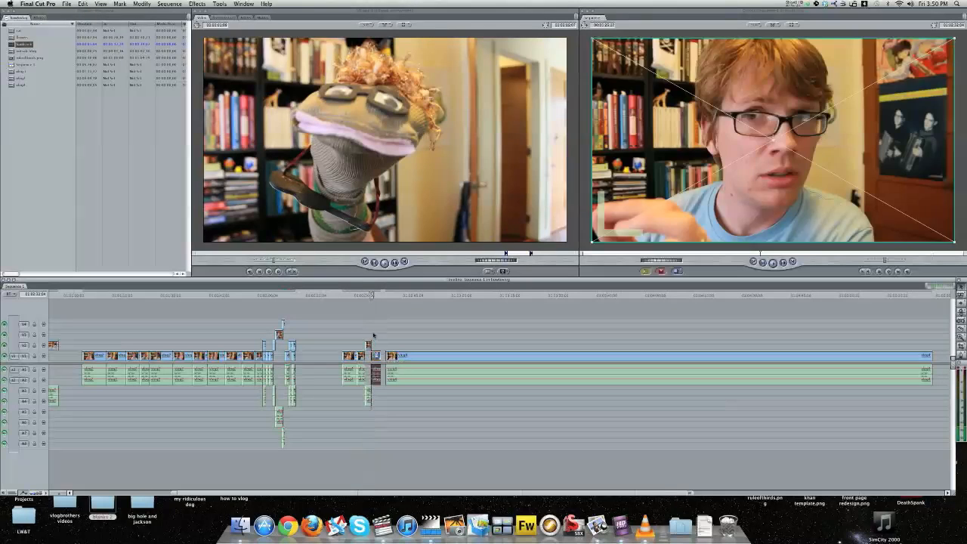
click(370, 297)
key(space)
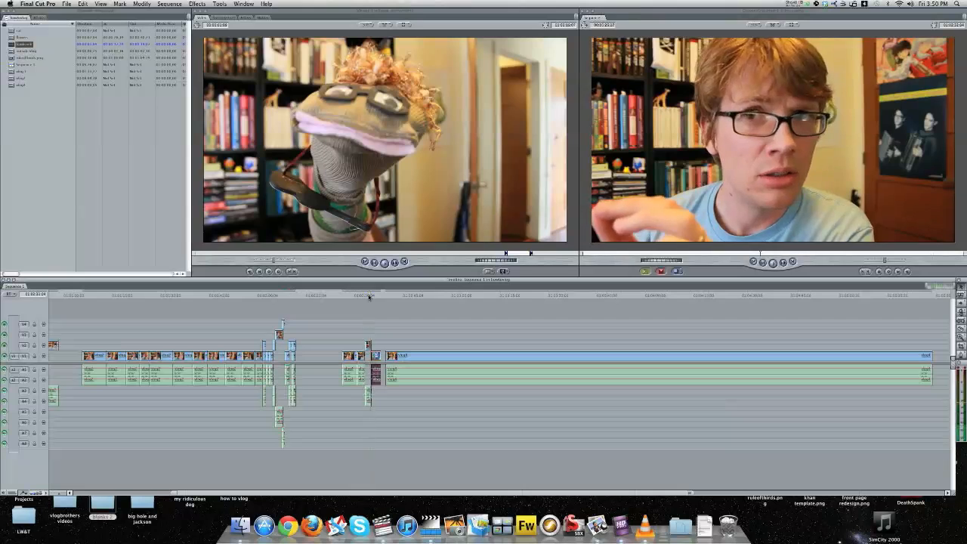
key(space)
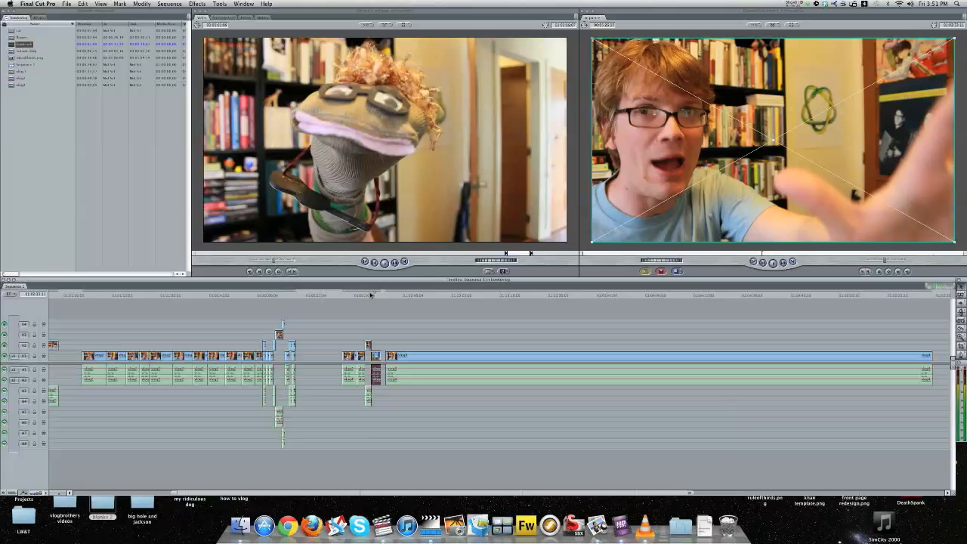
drag(376, 297, 369, 297)
key(space)
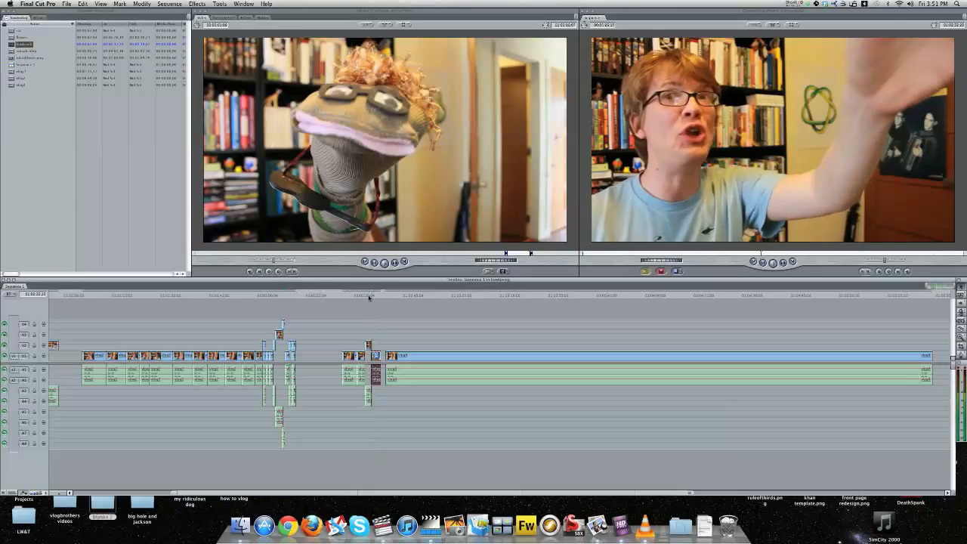
key(space)
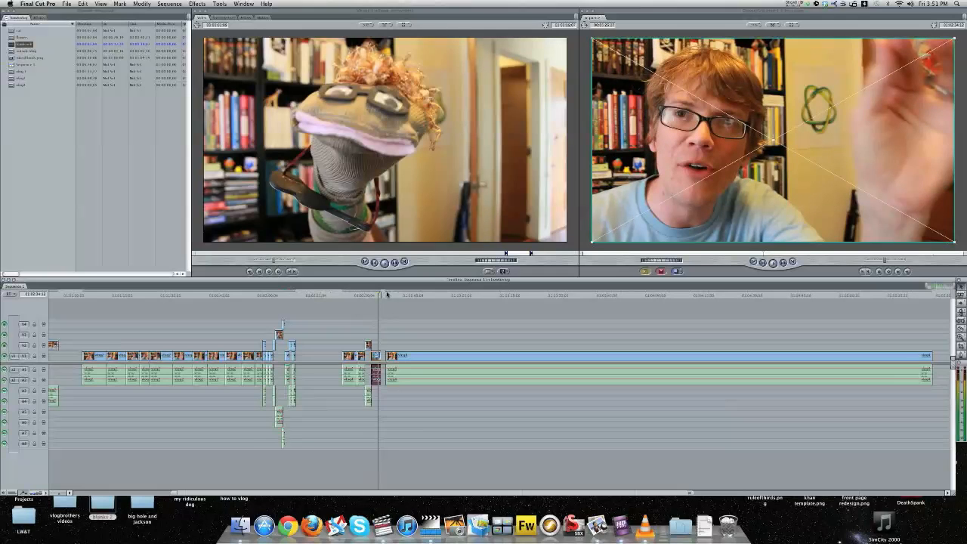
Step: Play the start of the remaining long V1 clip and split it where the speech begins
key(space)
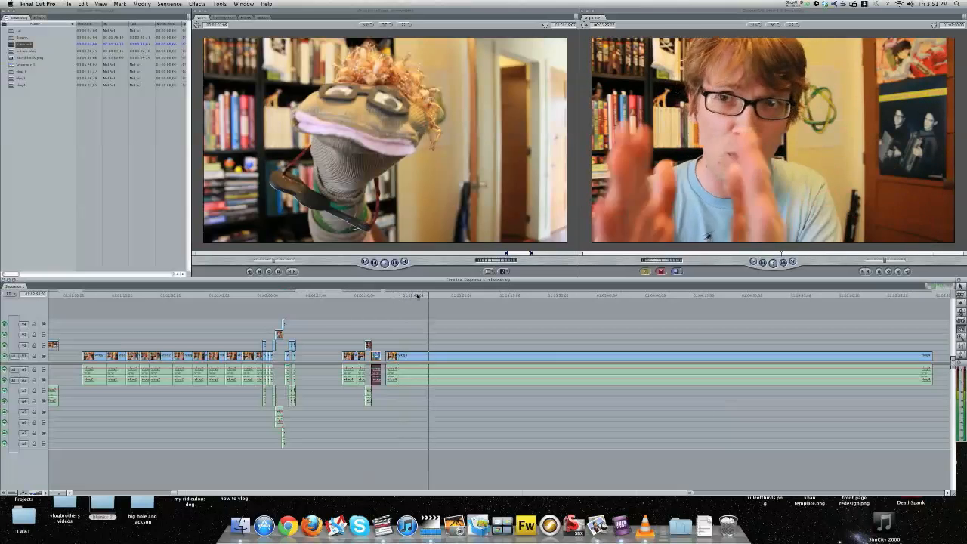
click(389, 296)
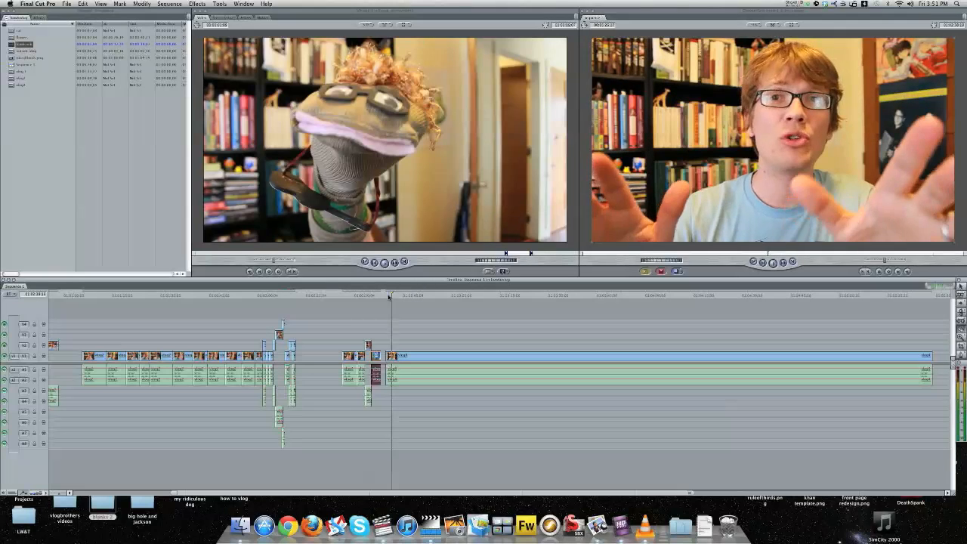
key(Right)
key(Left)
key(Right)
click(391, 357)
Step: Continue through the long V1 clip and split it at the boundaries of the next usable passages
key(space)
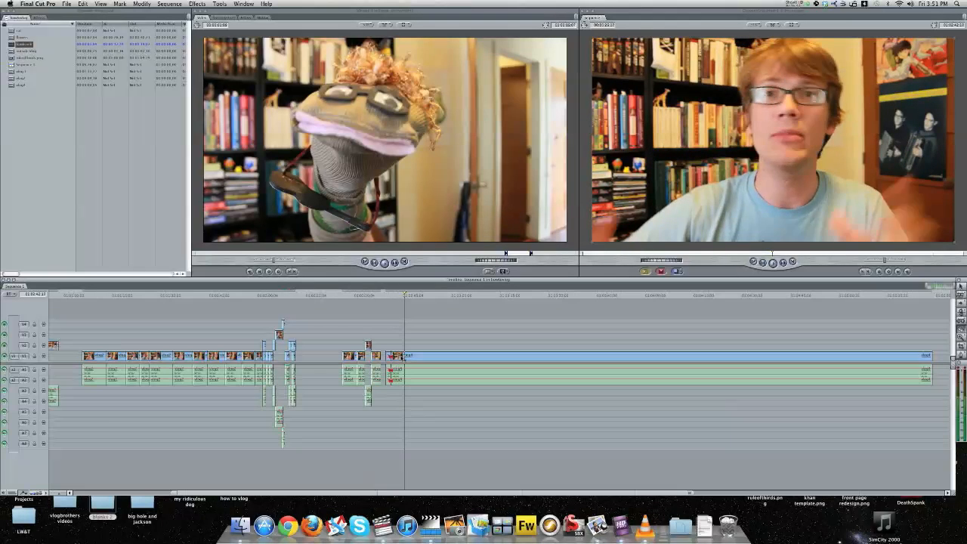
click(427, 296)
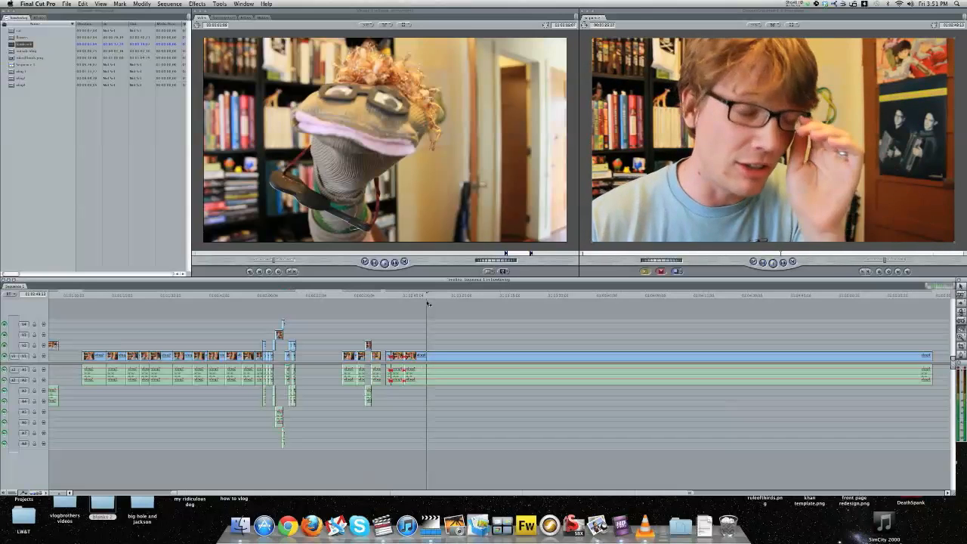
click(435, 354)
drag(451, 298, 442, 296)
key(super+z)
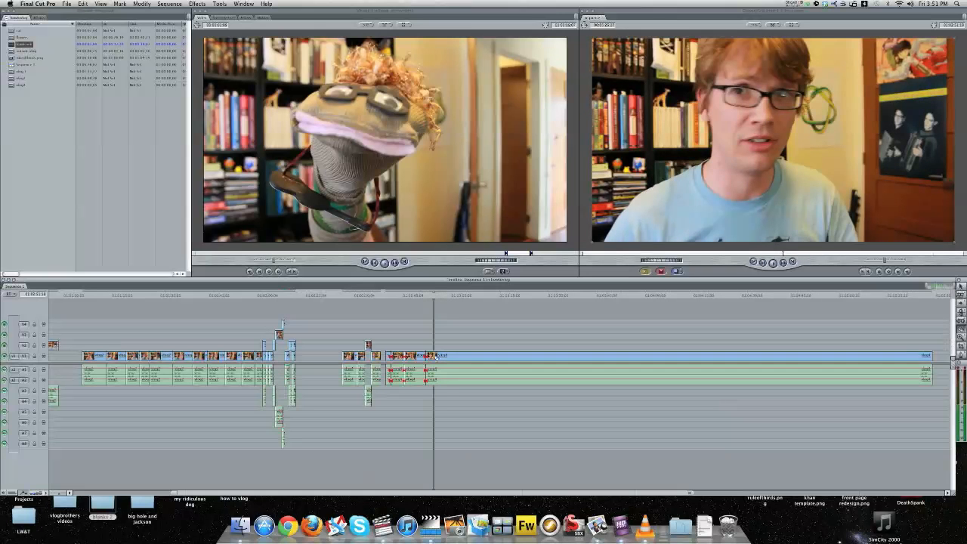
mouse_move(442, 297)
mouse_down()
mouse_move(453, 295)
mouse_move(439, 296)
mouse_up()
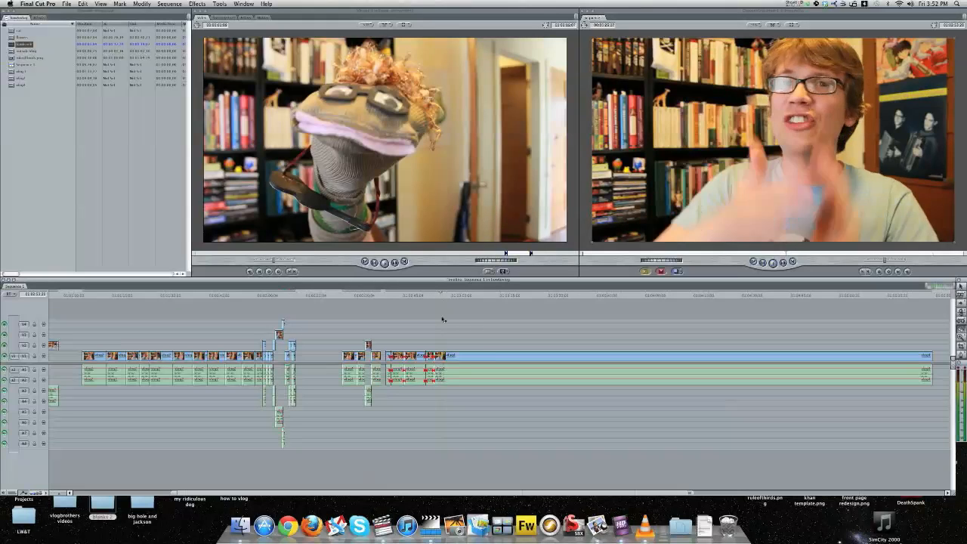
Step: Step back to the start of the spoken passage and split the long V1 clip there and at the next passage boundaries
key(Left)
key(Left)
key(Left)
key(Left)
key(Left)
key(Left)
key(Left)
key(Left)
key(Left)
key(Left)
key(Left)
key(Left)
key(Left)
key(Left)
key(Left)
key(Left)
key(Left)
key(Left)
key(Left)
key(Left)
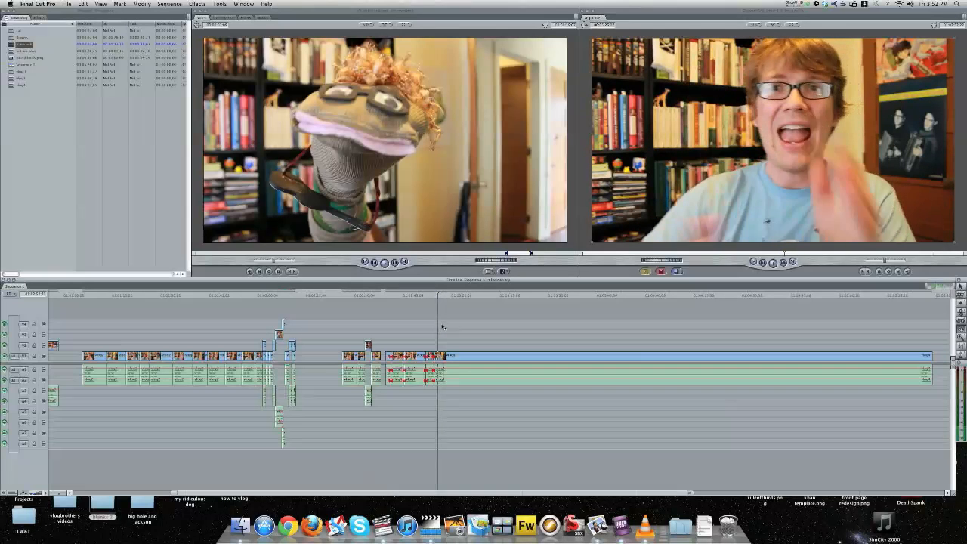
key(space)
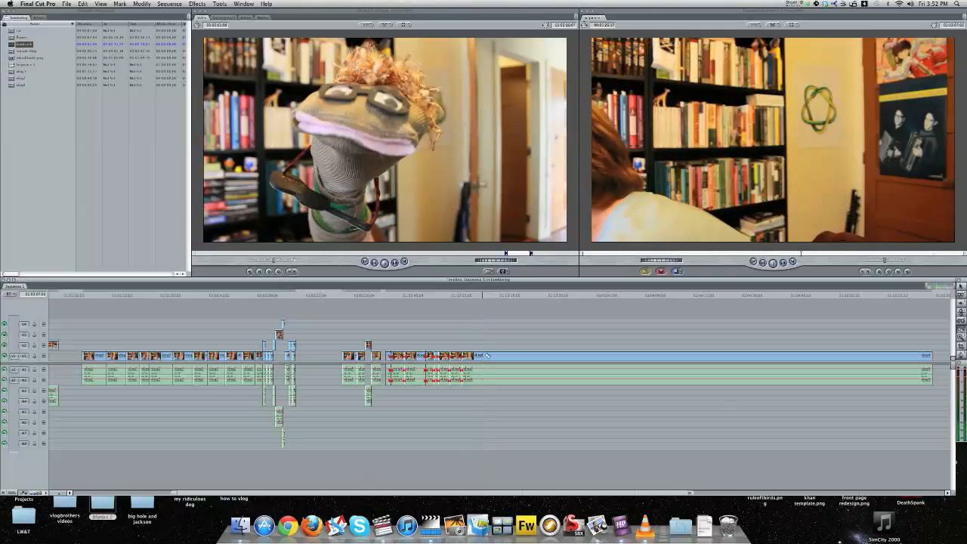
click(478, 297)
key(space)
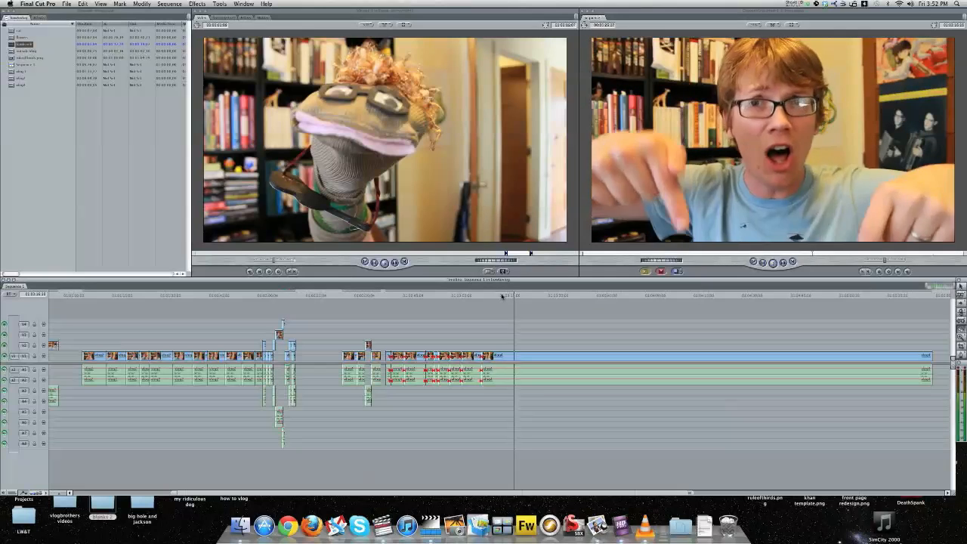
Step: Review the take with the speaker turned sideways and split the V1 clip at its start and around the takes that follow
click(503, 296)
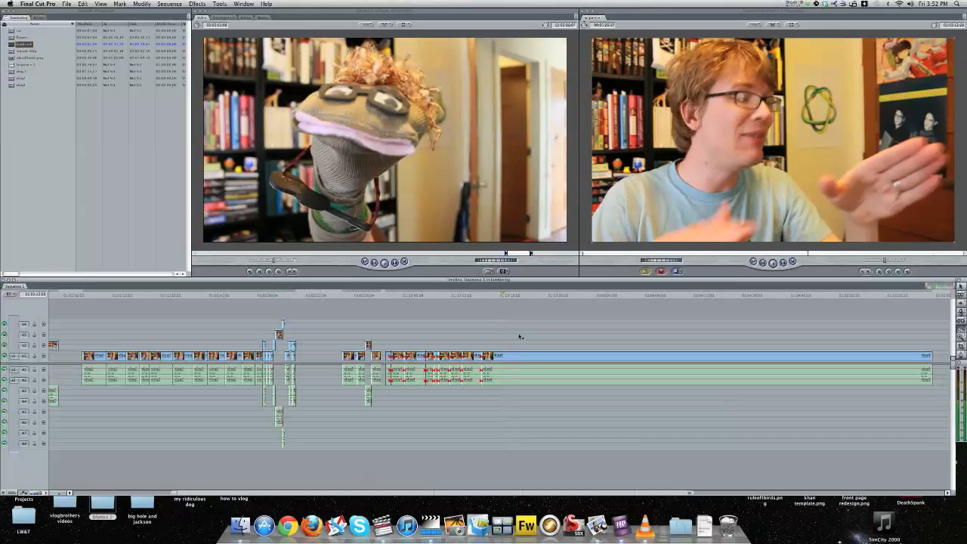
key(space)
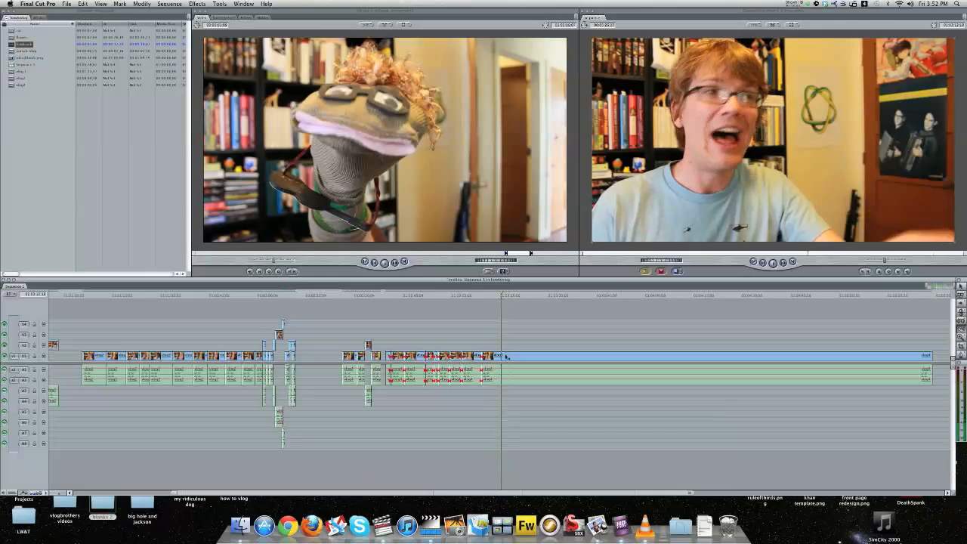
click(498, 292)
key(space)
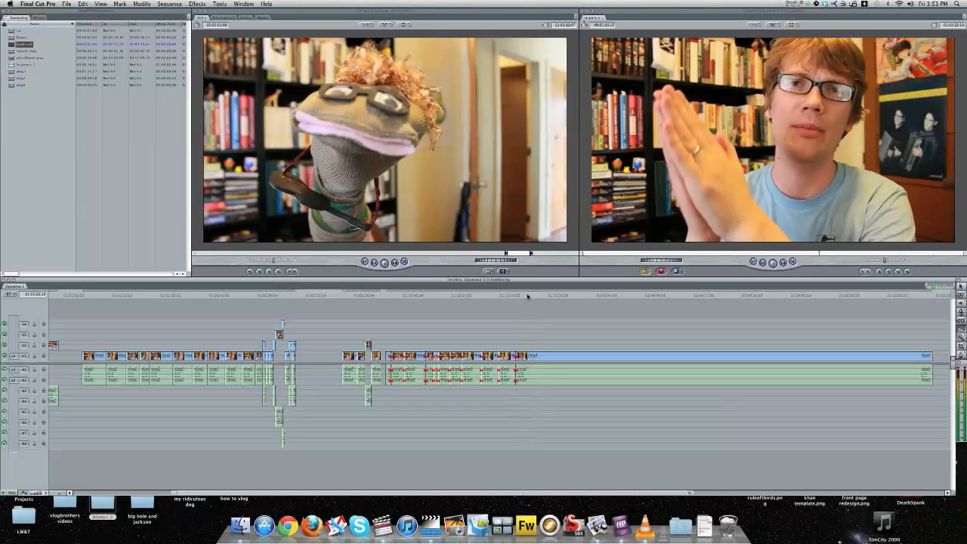
click(524, 295)
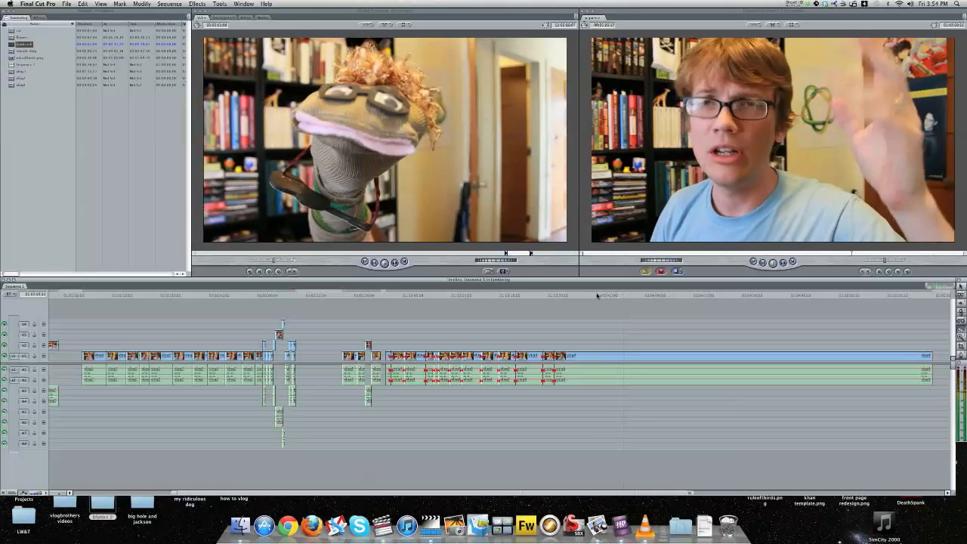
Step: Split the remaining V1 clip where the speaker looks up and resumes talking, and again at the end of that passage
click(596, 295)
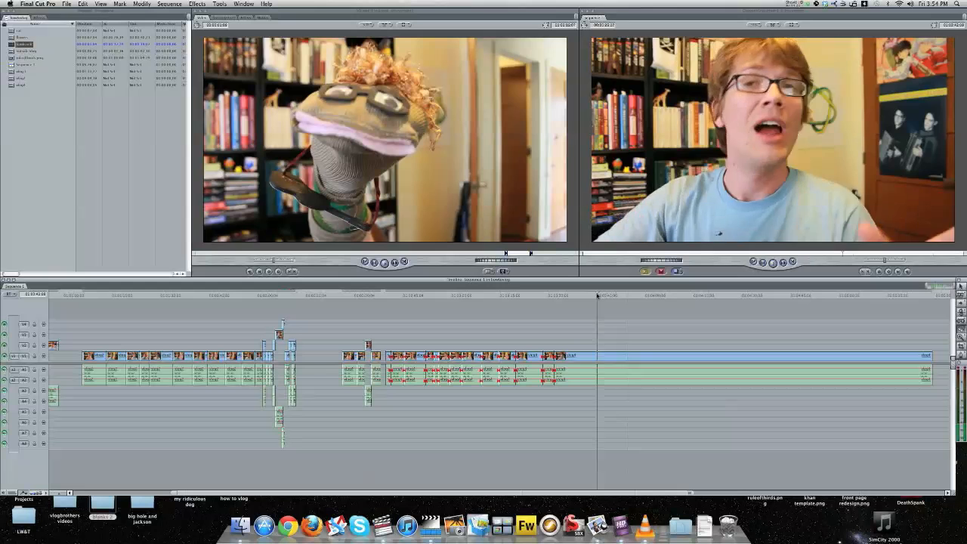
click(600, 357)
key(space)
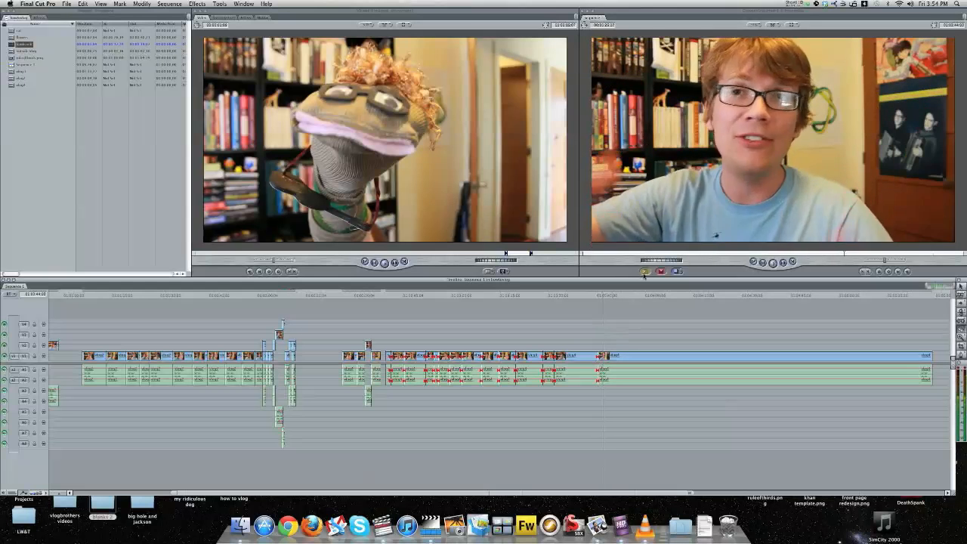
drag(633, 294, 623, 296)
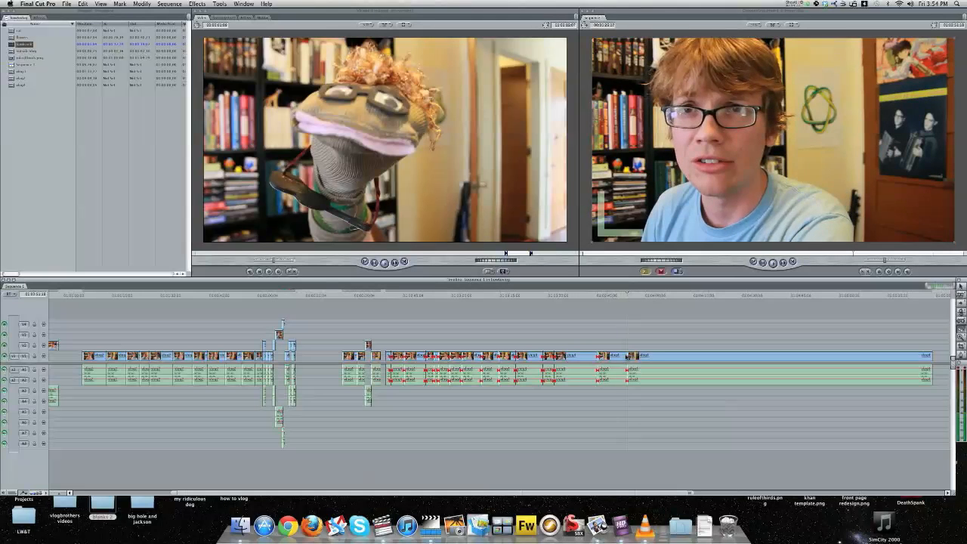
Step: Step back from the crossed-arms gesture to the beginning of its sentence, split the V1 clip there and play on through the following takes
drag(631, 295, 647, 296)
click(647, 296)
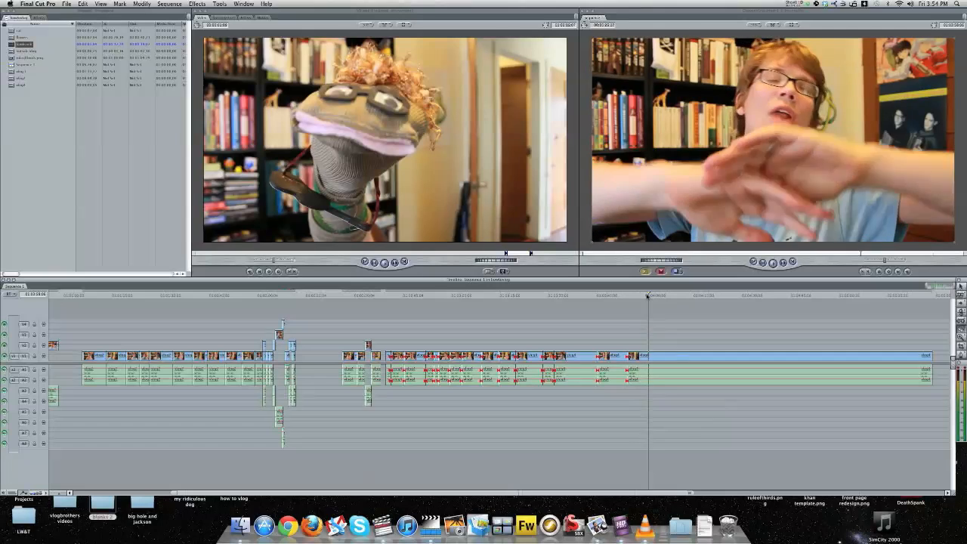
key(Left)
key(Left)
key(Left)
key(Left)
key(Left)
key(Left)
key(Left)
key(Left)
key(Left)
key(Left)
key(Left)
key(Left)
key(Left)
key(Left)
key(Left)
key(Left)
key(Left)
key(Left)
key(Left)
key(Left)
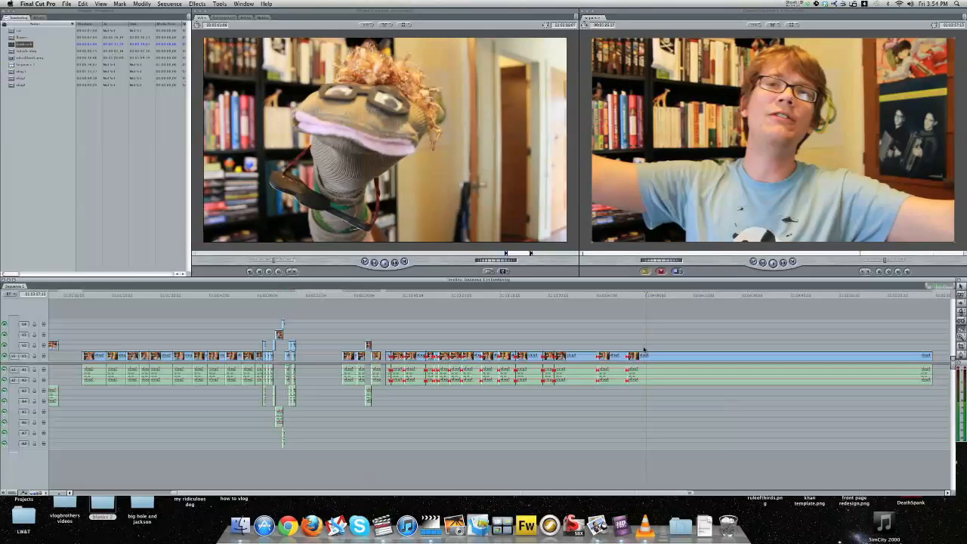
key(Left)
key(Left)
key(Left)
key(Left)
key(Left)
key(Left)
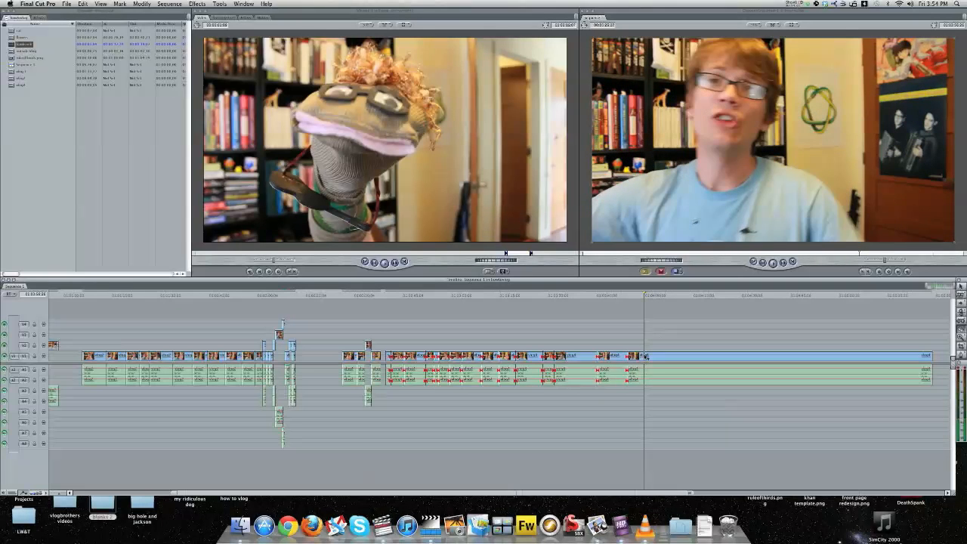
key(Left)
click(645, 357)
key(space)
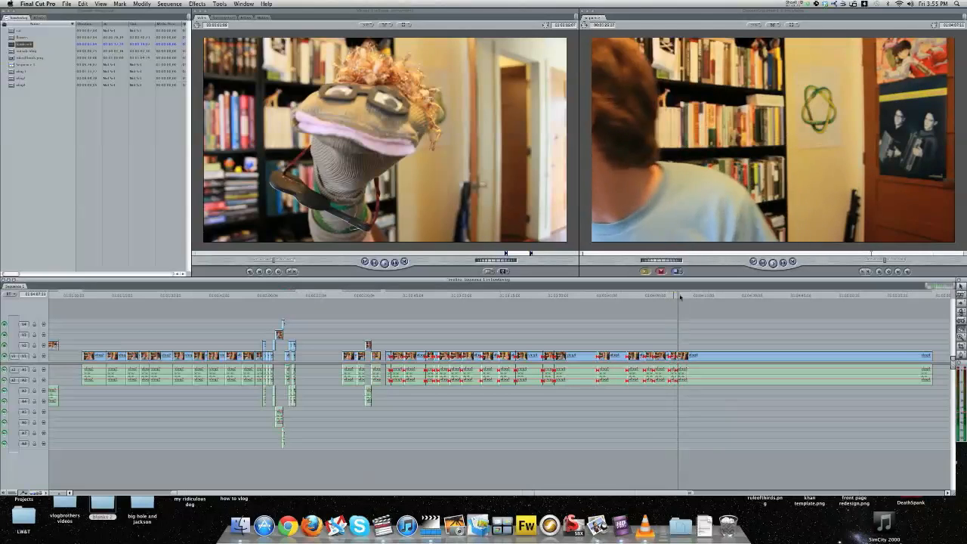
Step: Skip the leaning-out footage, find the frame where the speaker starts talking with both hands raised, and split the V1 clip there
drag(681, 297, 702, 296)
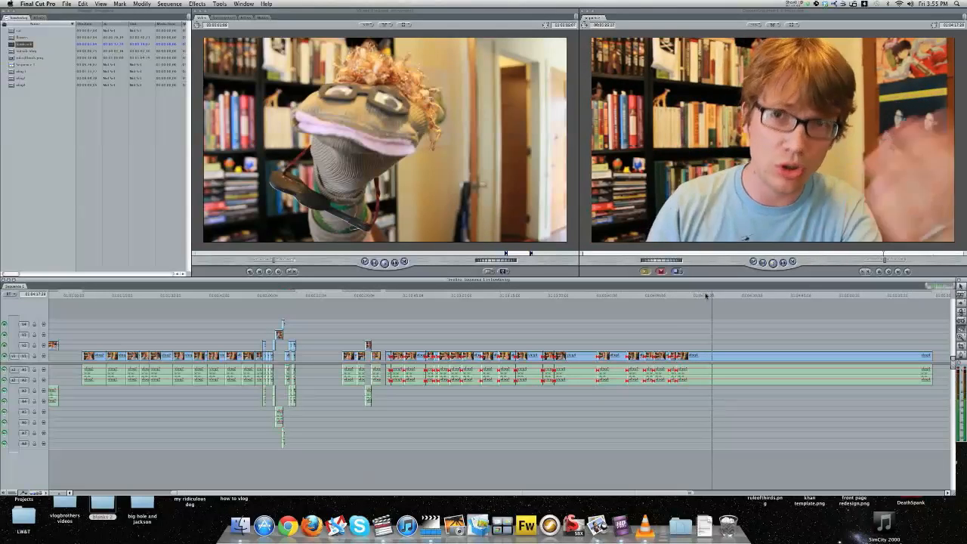
click(705, 295)
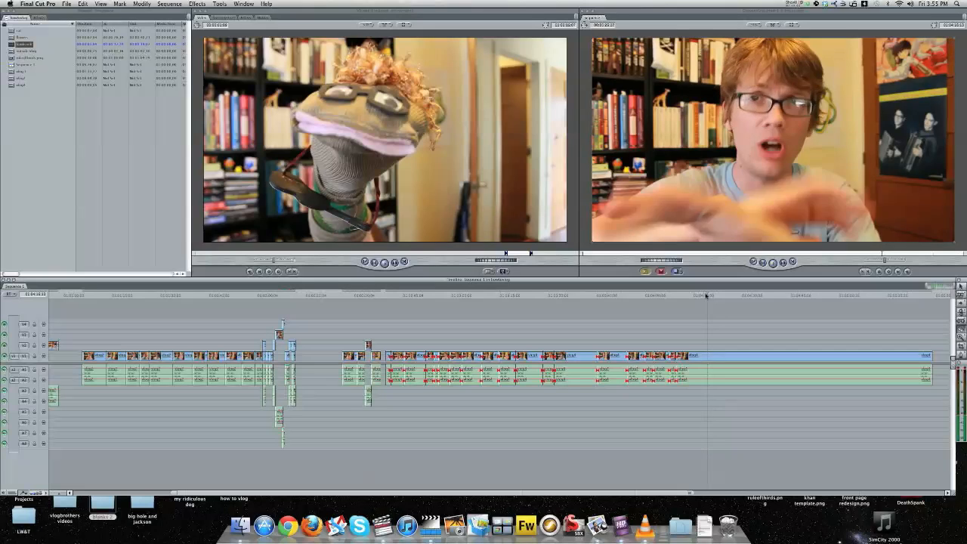
key(Left)
key(Left)
key(Left)
key(Left)
key(Left)
key(Left)
key(Left)
key(Left)
key(Left)
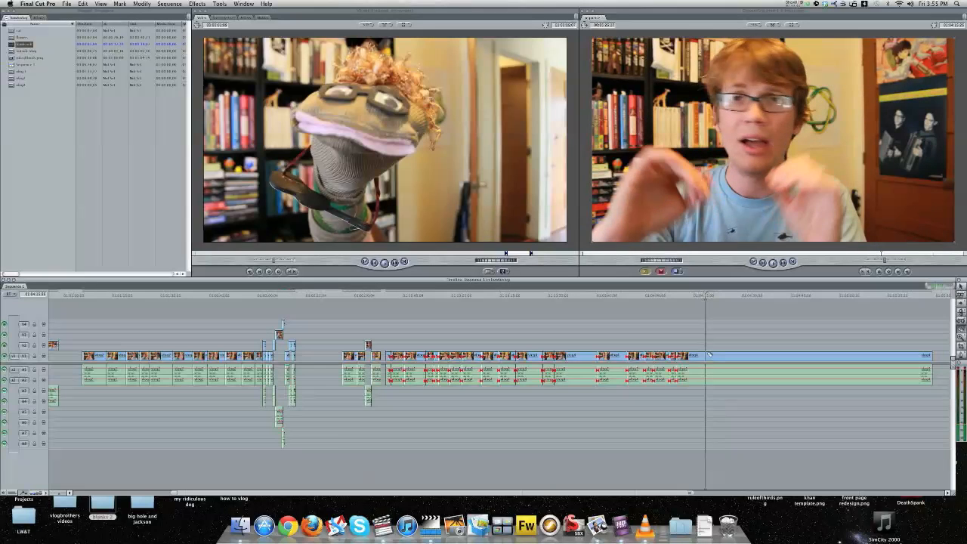
click(706, 356)
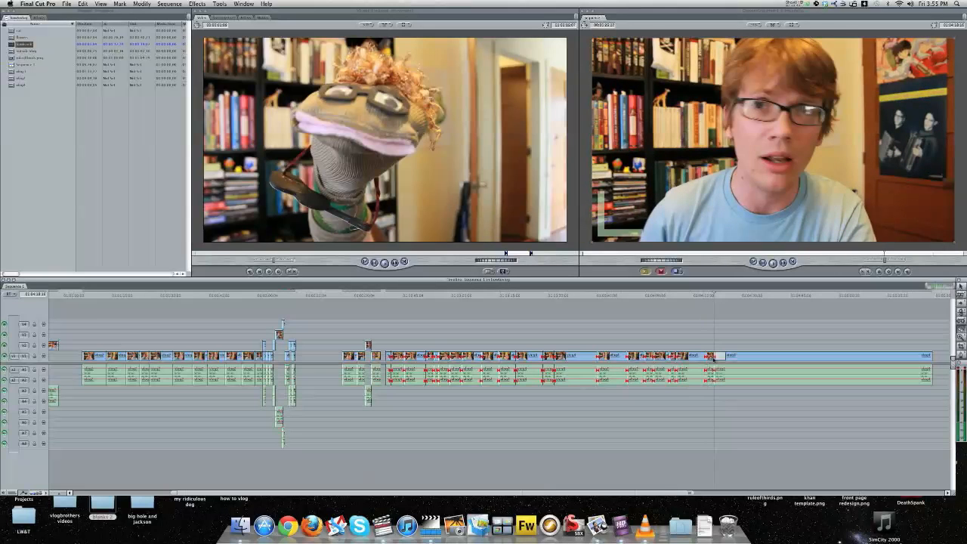
Step: Scrub through the next long unused stretch and split the V1 clip where the speaker begins gesturing with both hands spread
drag(718, 297, 753, 296)
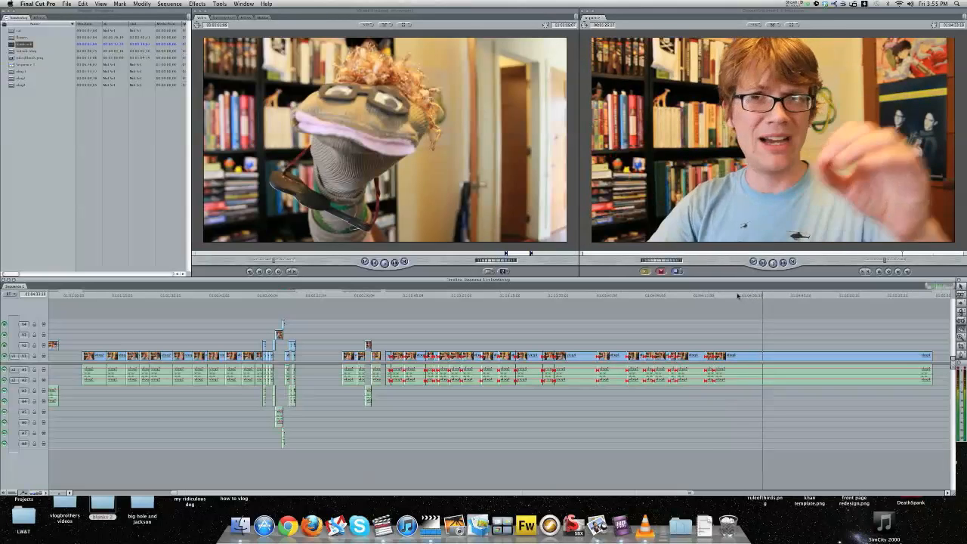
click(735, 296)
click(748, 296)
drag(752, 296, 755, 294)
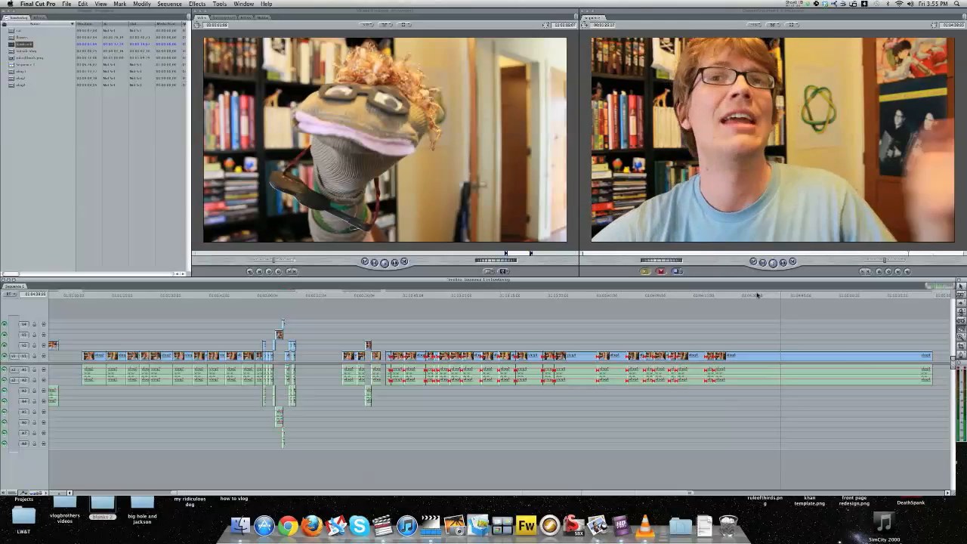
click(757, 295)
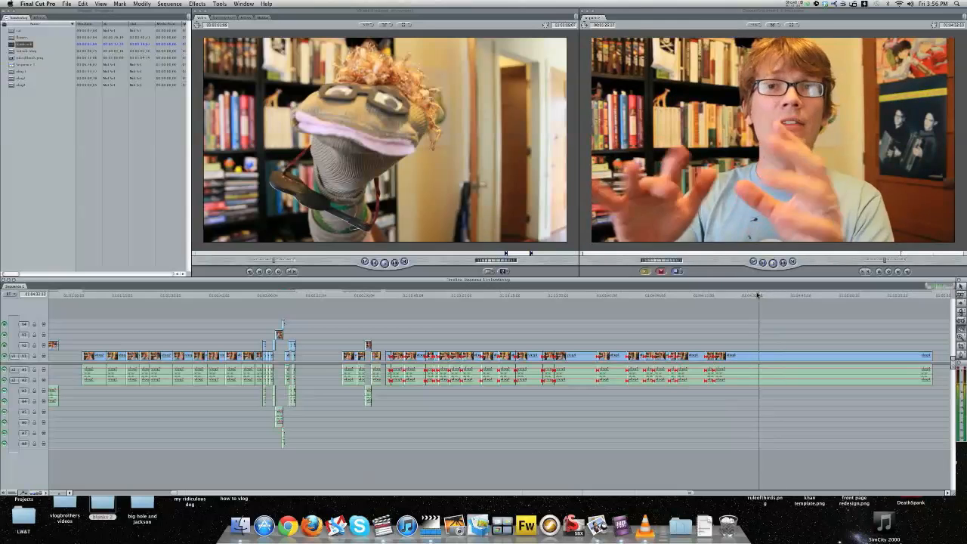
click(761, 358)
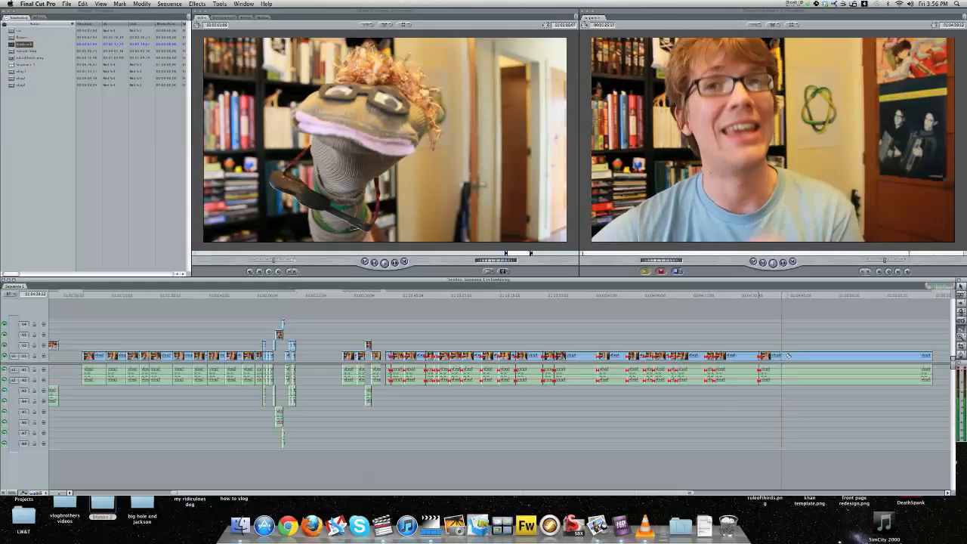
Step: Split the V1 clip after the smiling take and again at the start of the outstretched-arm take
key(space)
click(785, 356)
key(space)
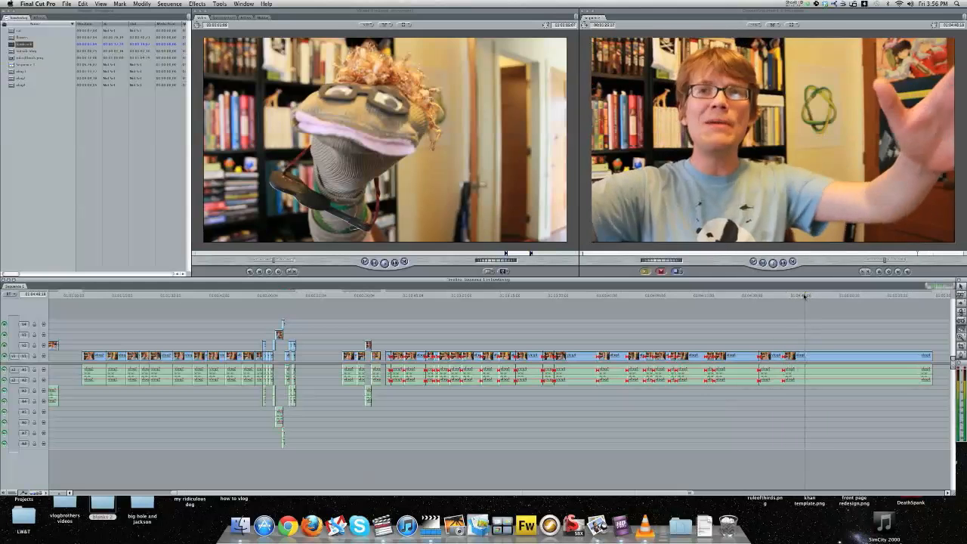
click(804, 295)
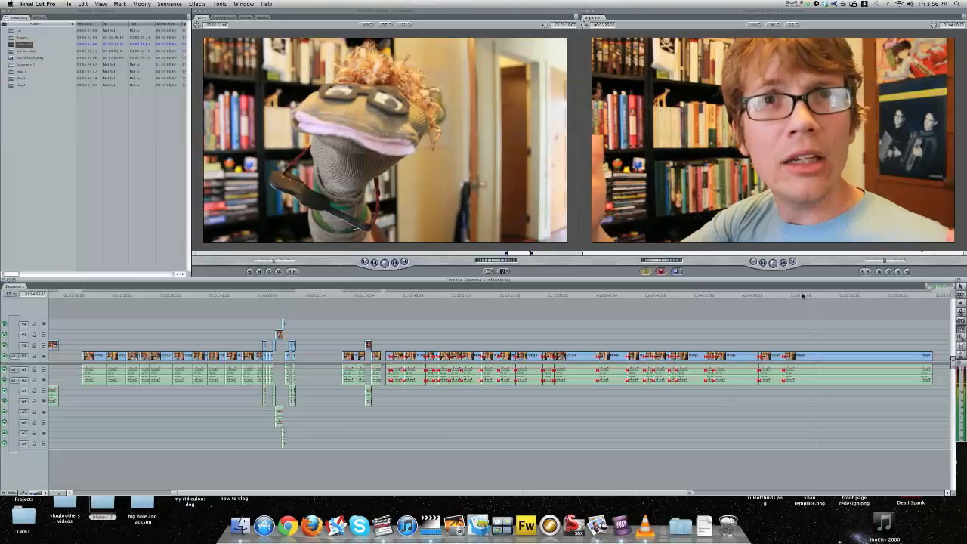
click(802, 295)
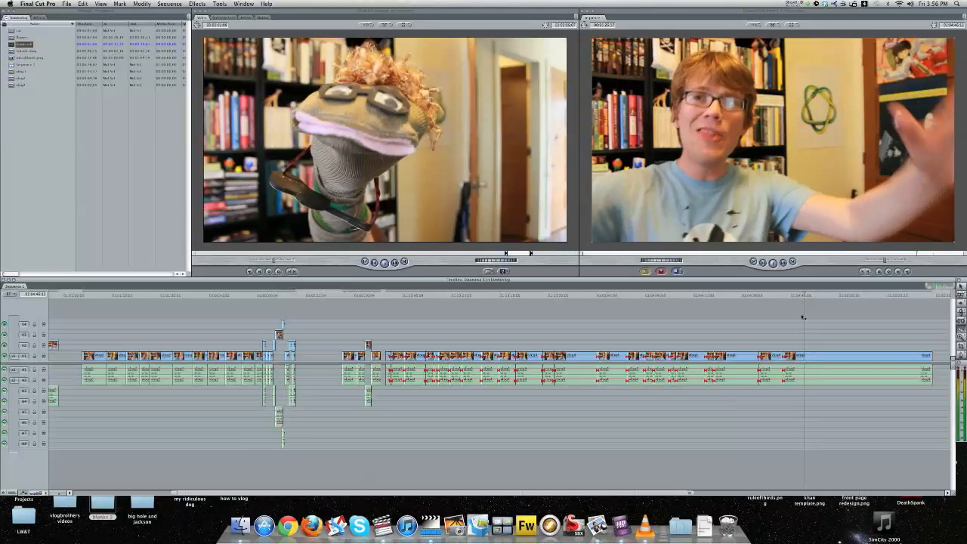
key(ctrl+v)
key(space)
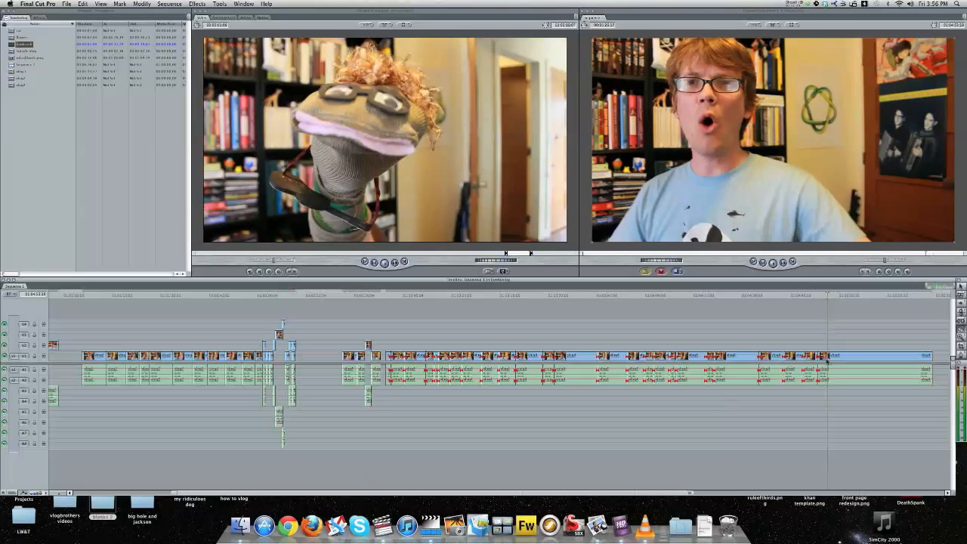
Step: Split the V1 clip where the speaker looks down while gesturing with one hand, and play on from there
click(842, 295)
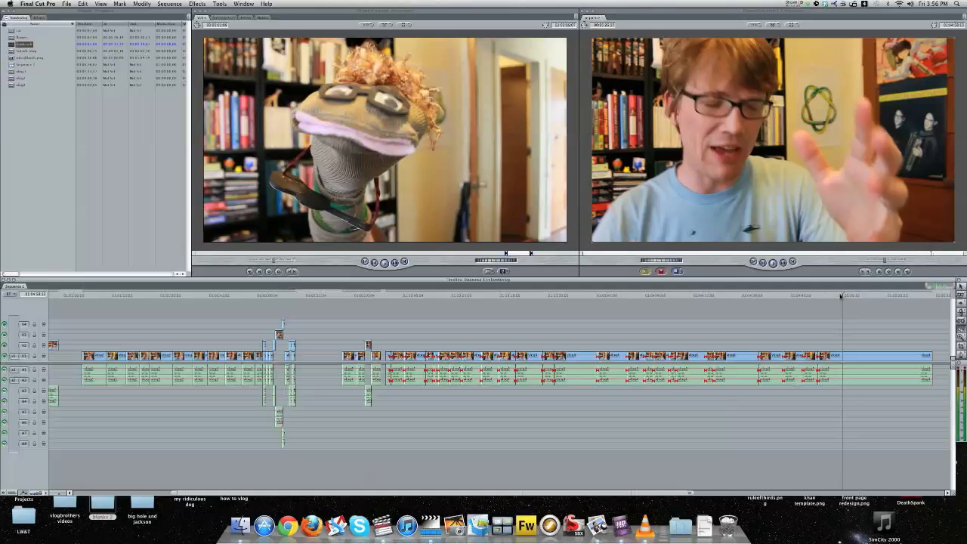
click(843, 355)
key(space)
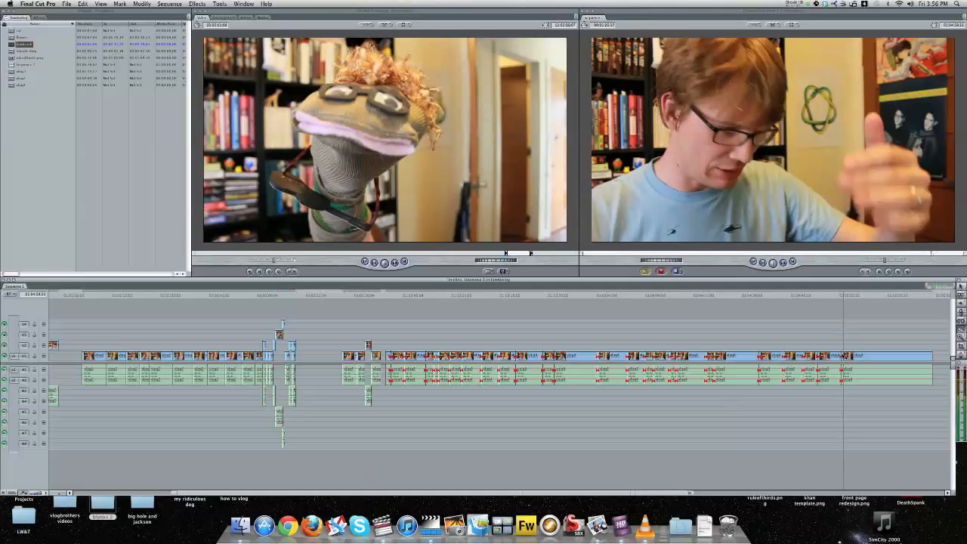
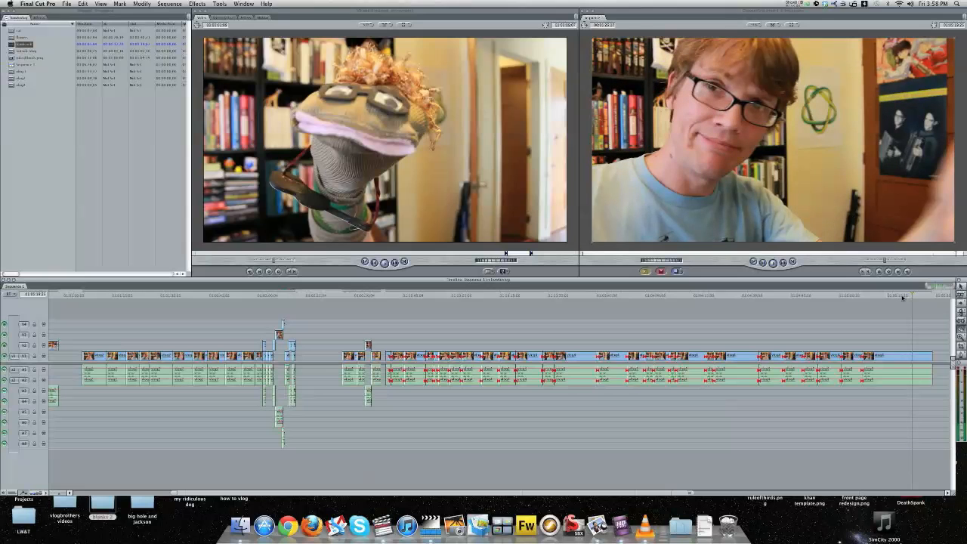
Step: Undo the cuts made around the sign-off footage and split the V1 clip around the final take near its end instead
click(902, 297)
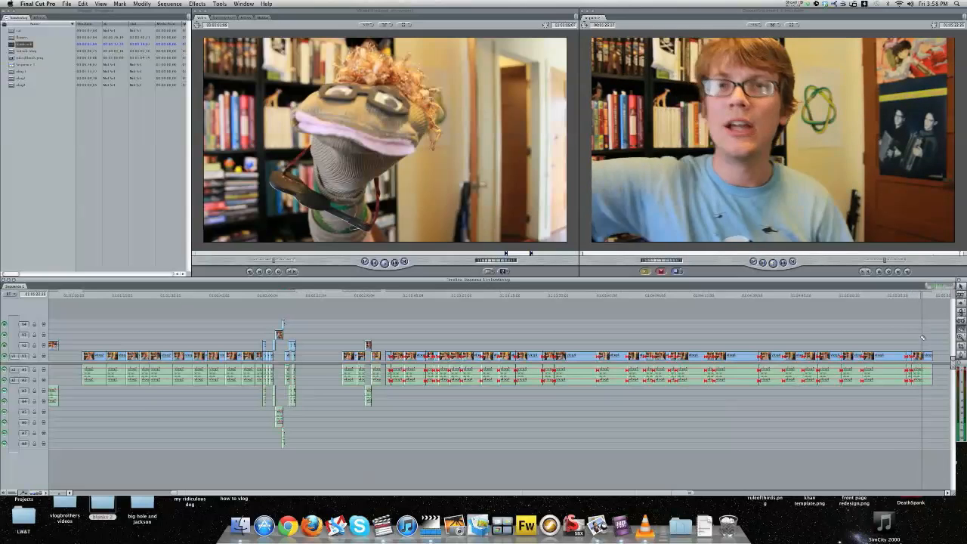
key(super+z)
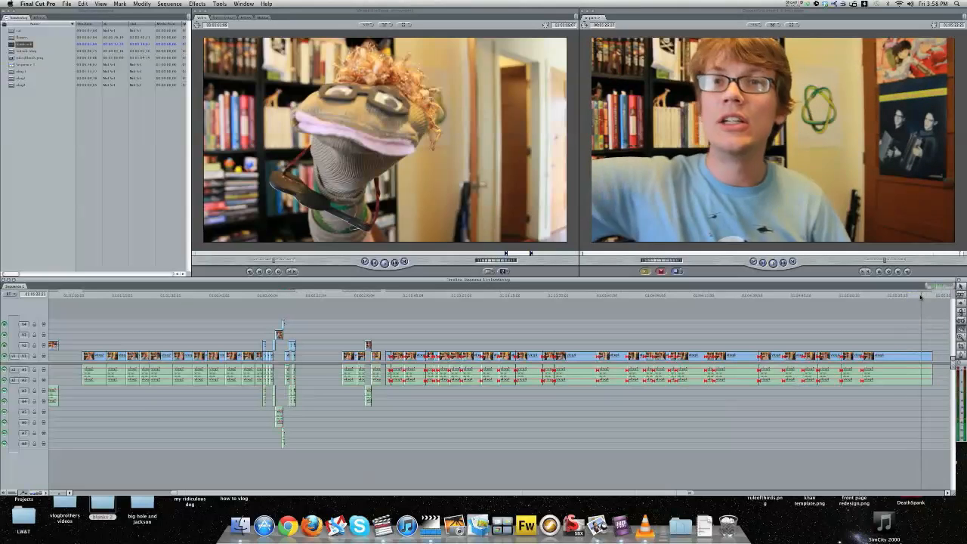
click(920, 296)
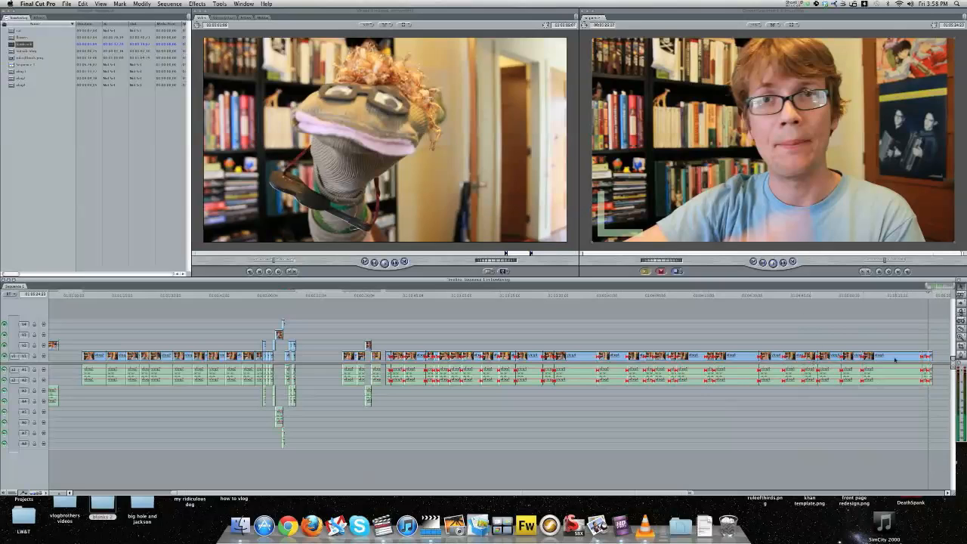
Step: Ripple delete the unused V1 segments near the end of the sequence, working backward from the leftover piece after the final take
click(930, 357)
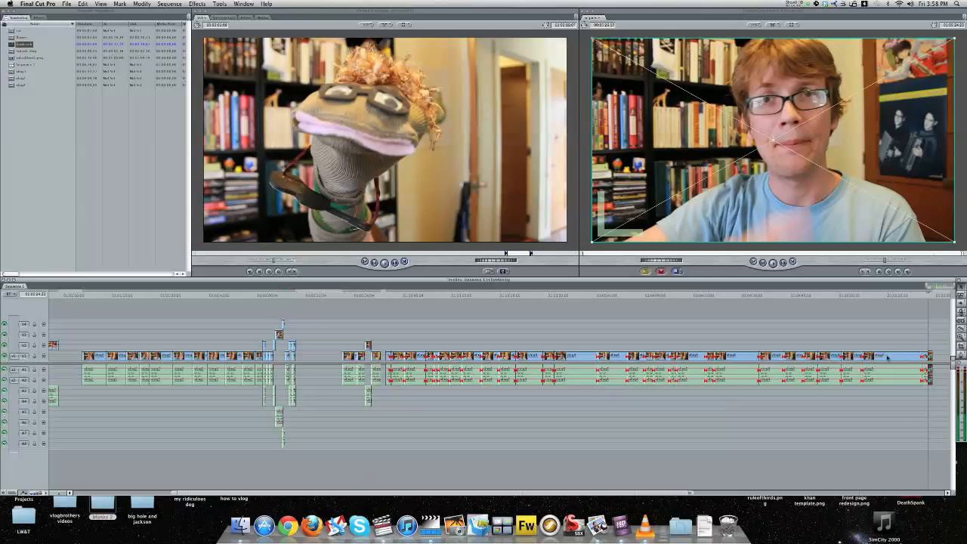
key(Delete)
click(835, 356)
key(Delete)
click(792, 356)
key(Delete)
click(745, 360)
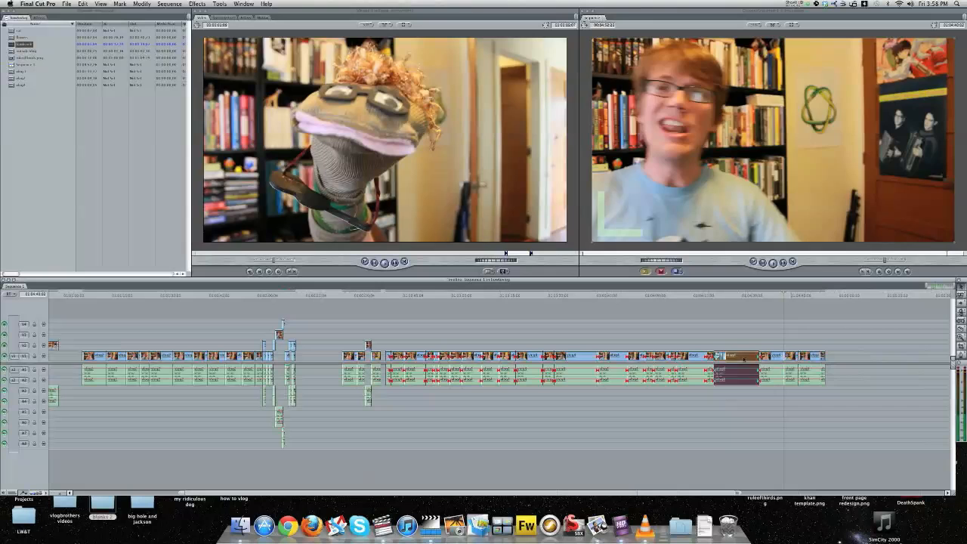
key(Delete)
click(690, 356)
key(Delete)
Step: Ripple delete the remaining unused V1 segments in the first part of the newly cut section, closing every gap between the kept takes
click(660, 356)
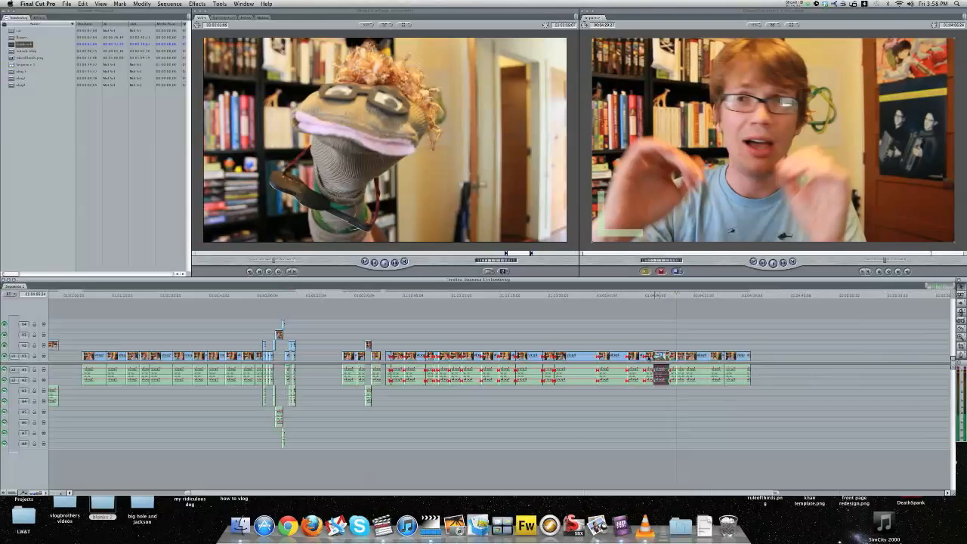
key(Delete)
click(637, 358)
key(Delete)
click(578, 358)
key(Delete)
click(526, 359)
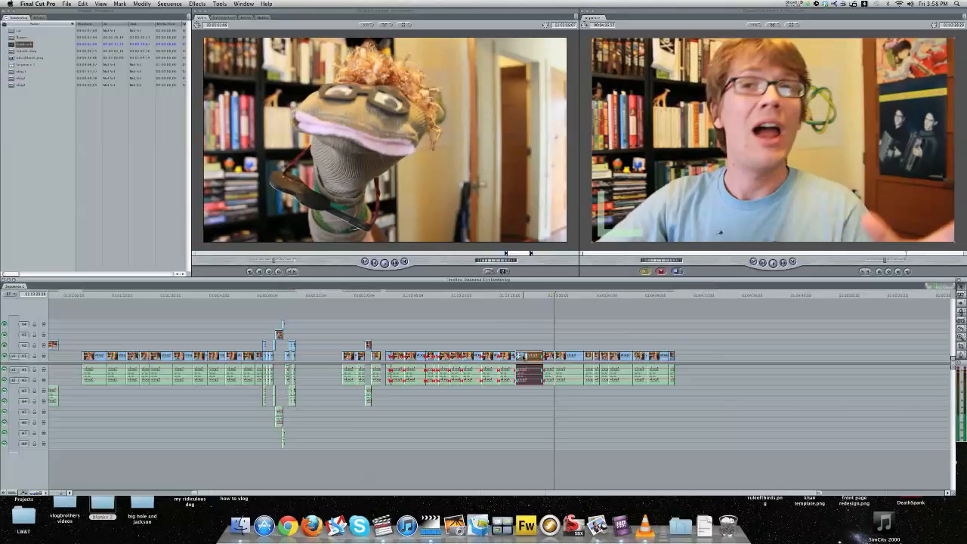
key(Delete)
click(488, 358)
key(Delete)
click(454, 358)
key(Delete)
key(Delete)
click(415, 358)
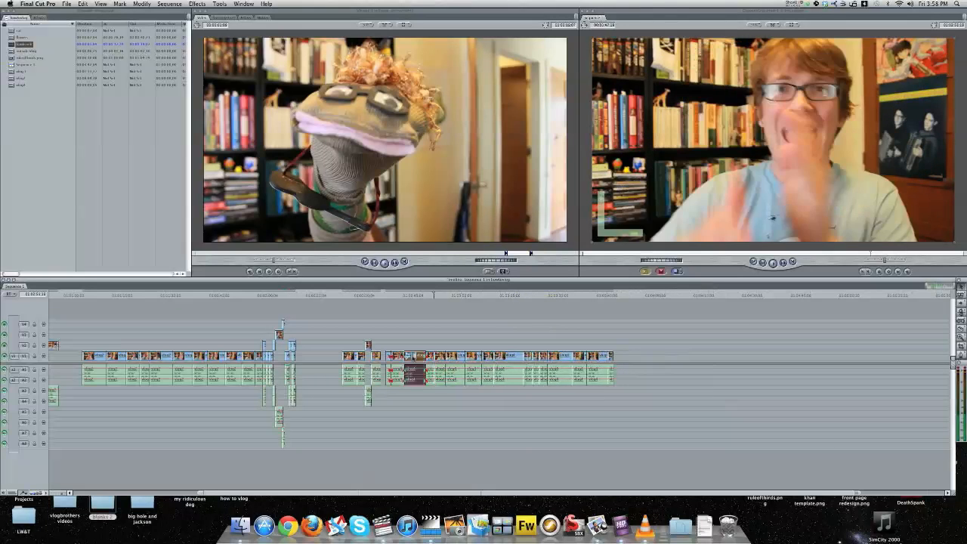
key(Delete)
key(Delete)
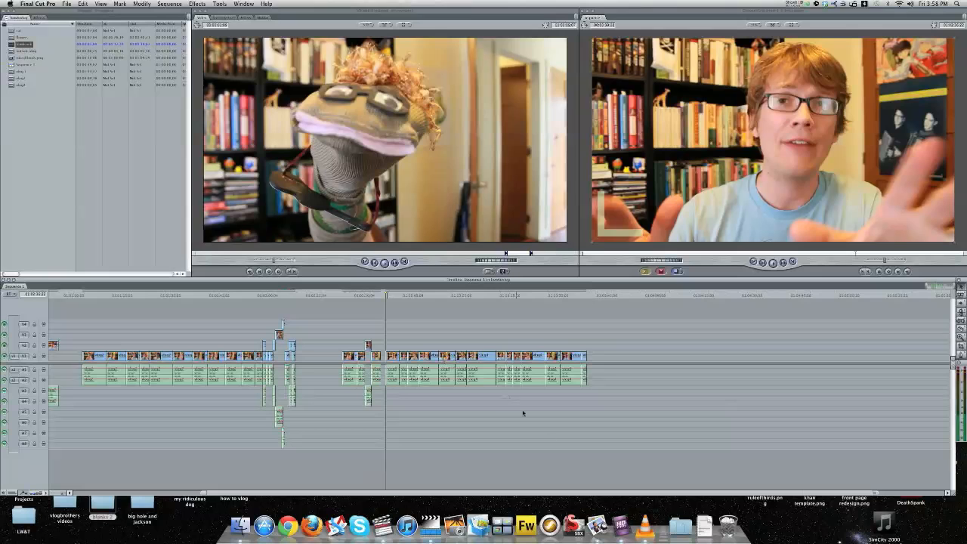
Step: Return to the start of the sequence and play through the edited opening
drag(526, 494, 323, 493)
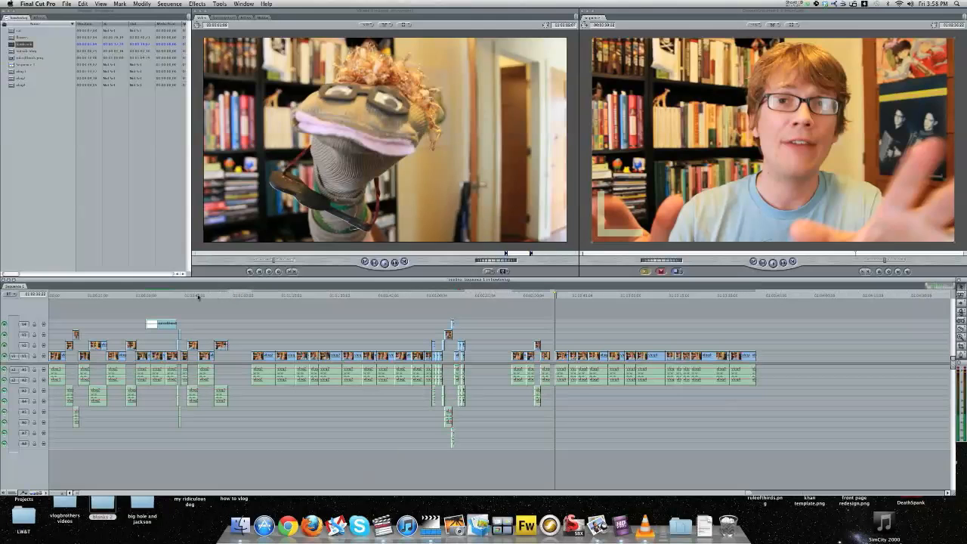
click(172, 295)
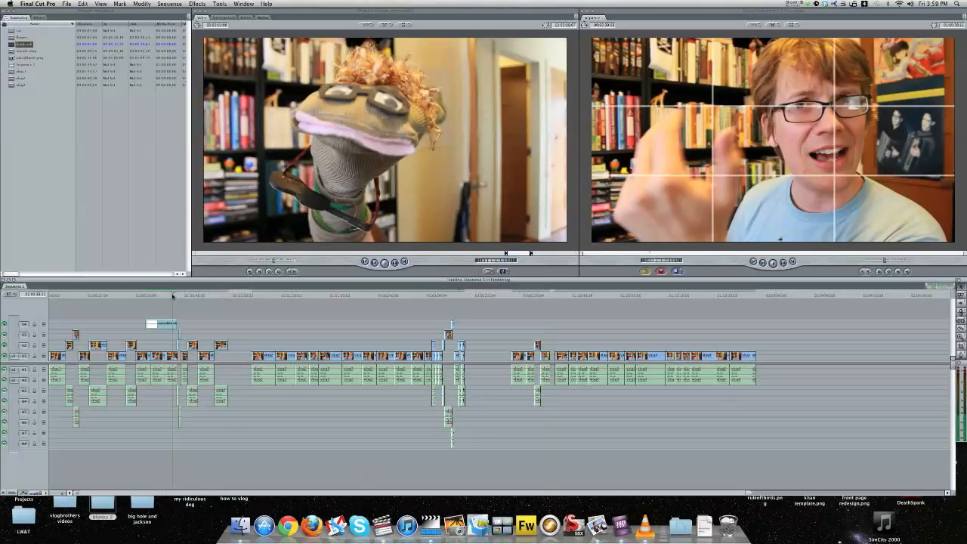
drag(173, 296, 31, 295)
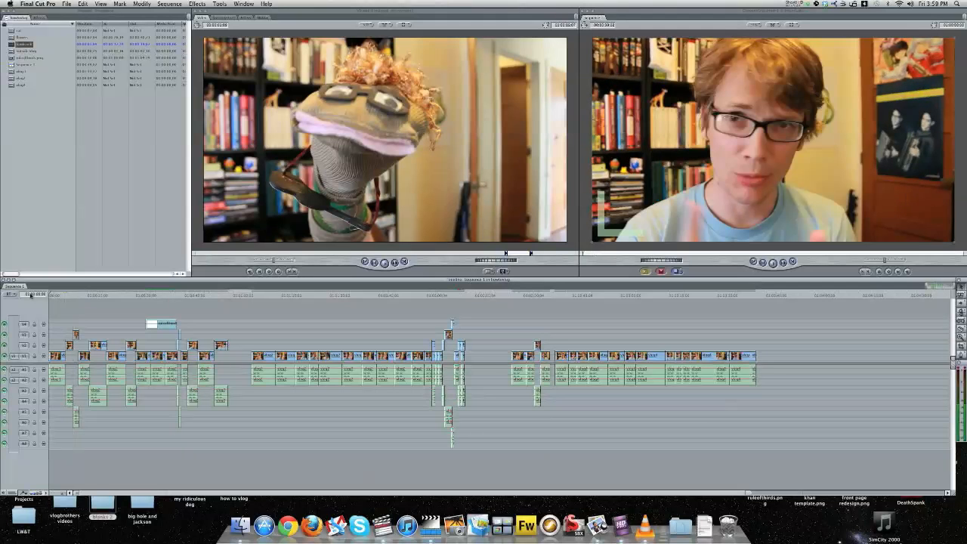
key(space)
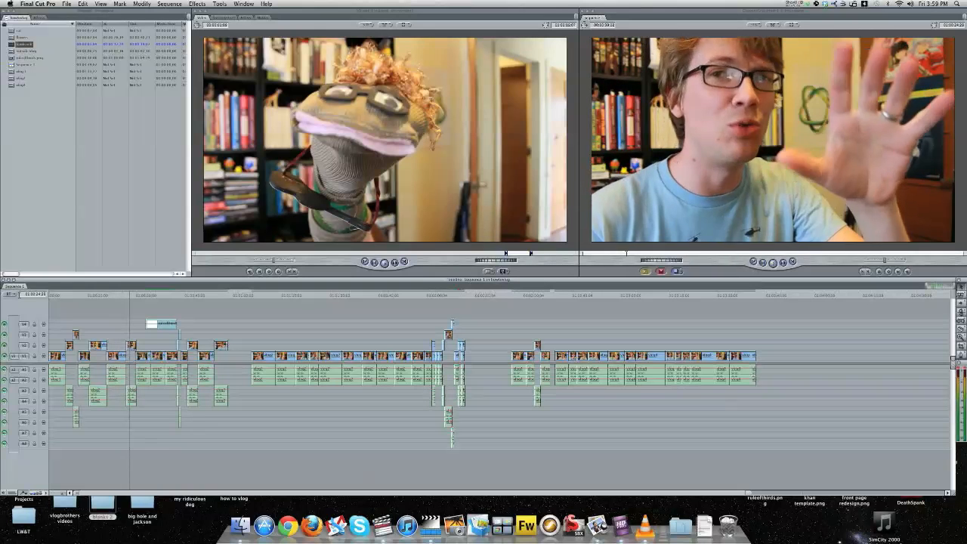
Step: Shift the raised-hand V2 clip and everything after it slightly earlier to tighten the overlap, and play the cut back
click(123, 295)
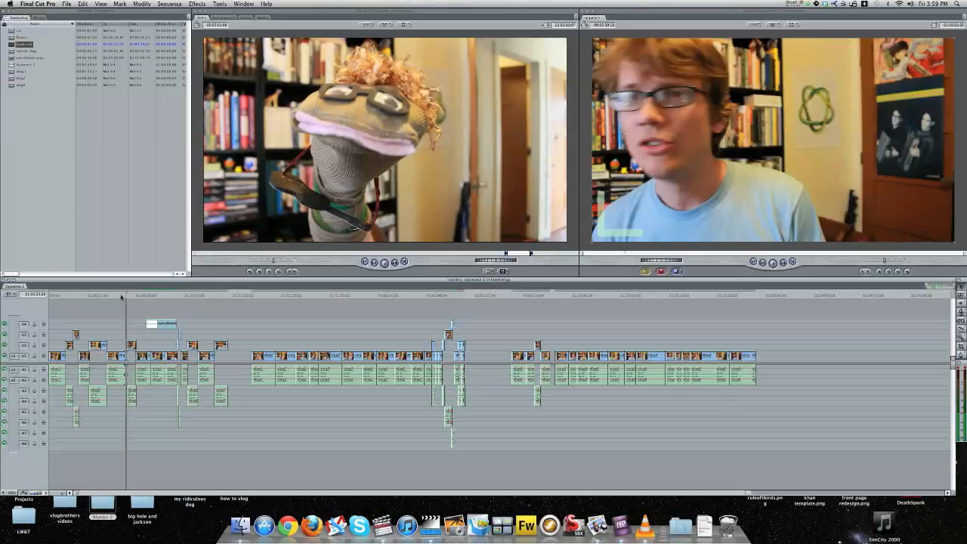
click(134, 310)
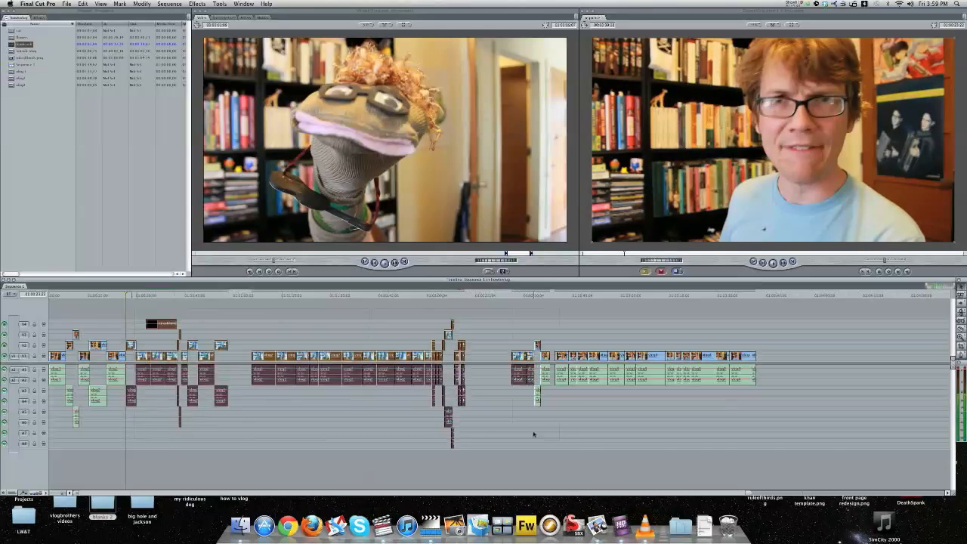
drag(132, 346, 131, 346)
click(123, 295)
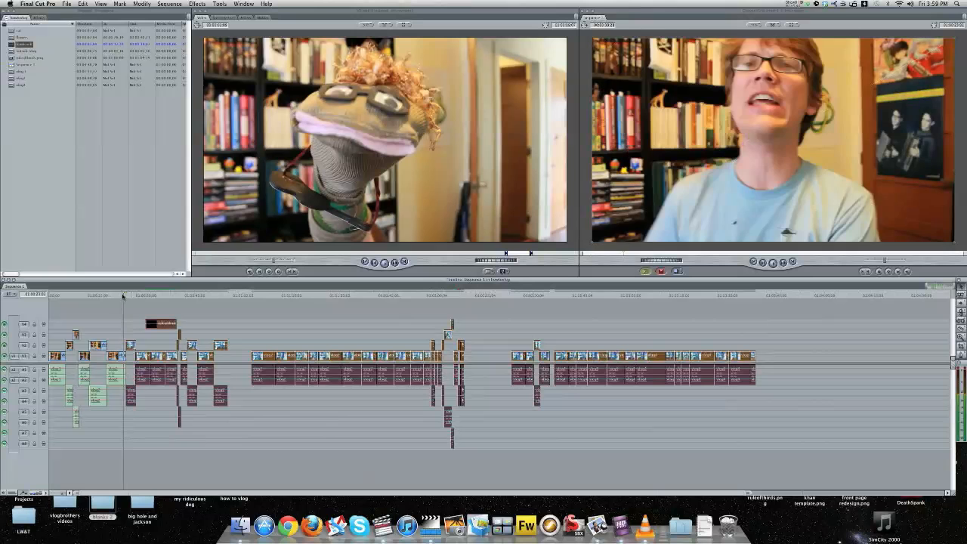
key(space)
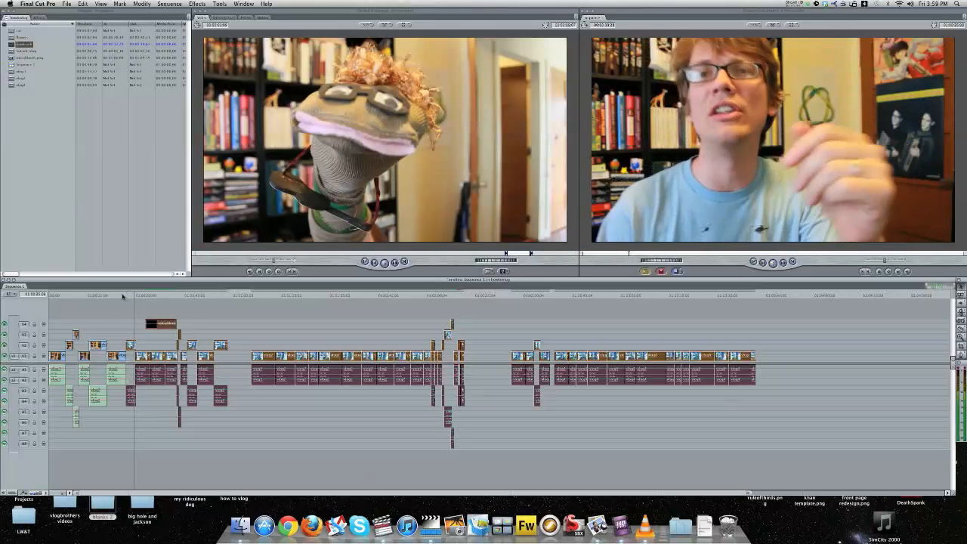
key(space)
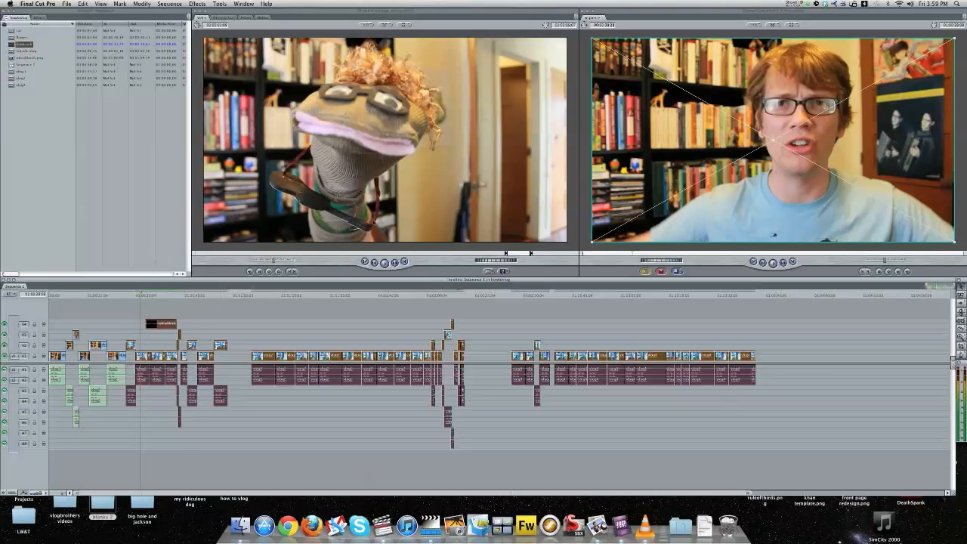
Step: Cue the first clip after the raised-hand V2 take and create an Outline Text title reading "Important Thing:"
click(134, 295)
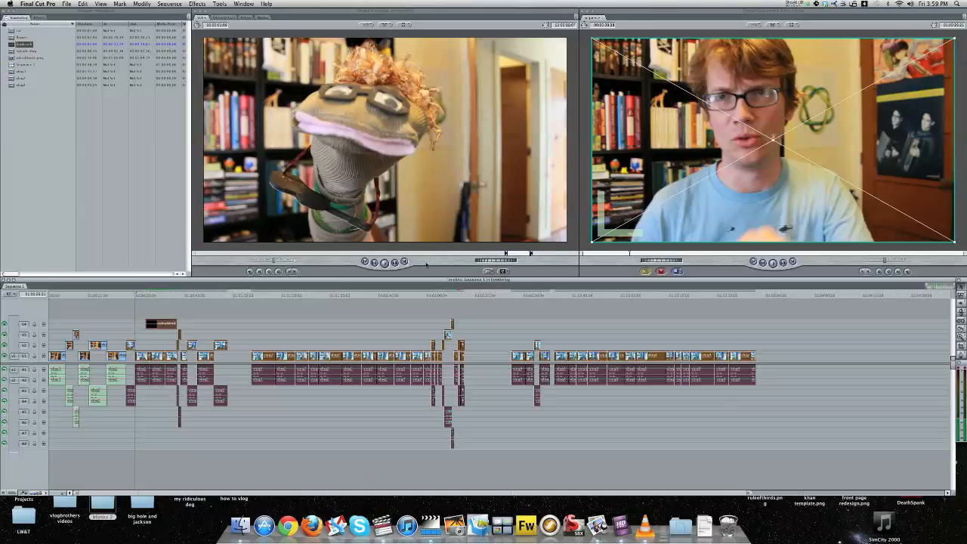
key(space)
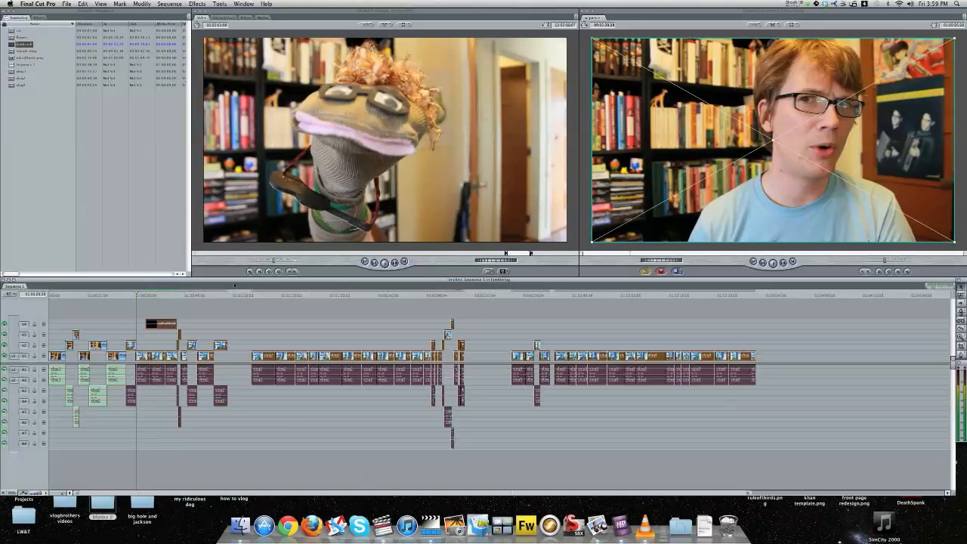
click(503, 271)
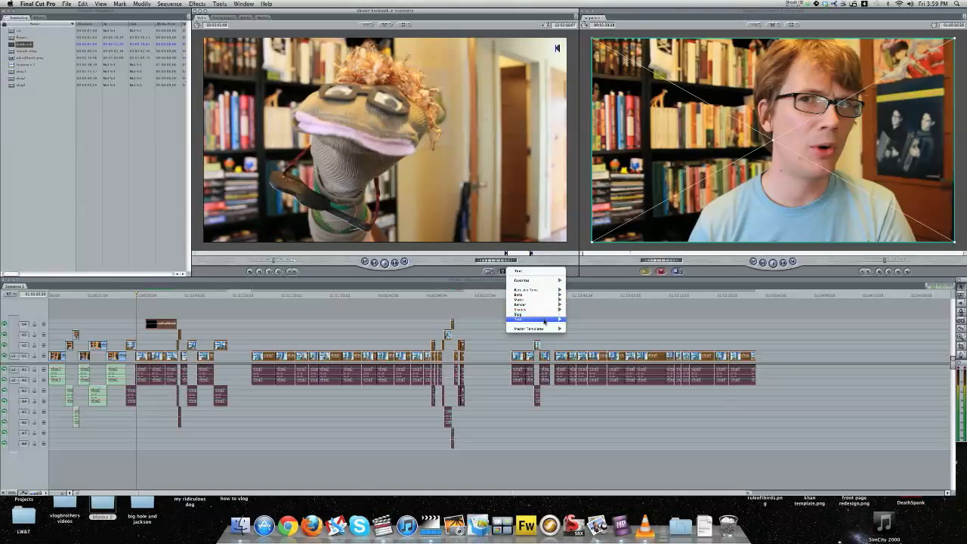
mouse_move(544, 319)
click(584, 328)
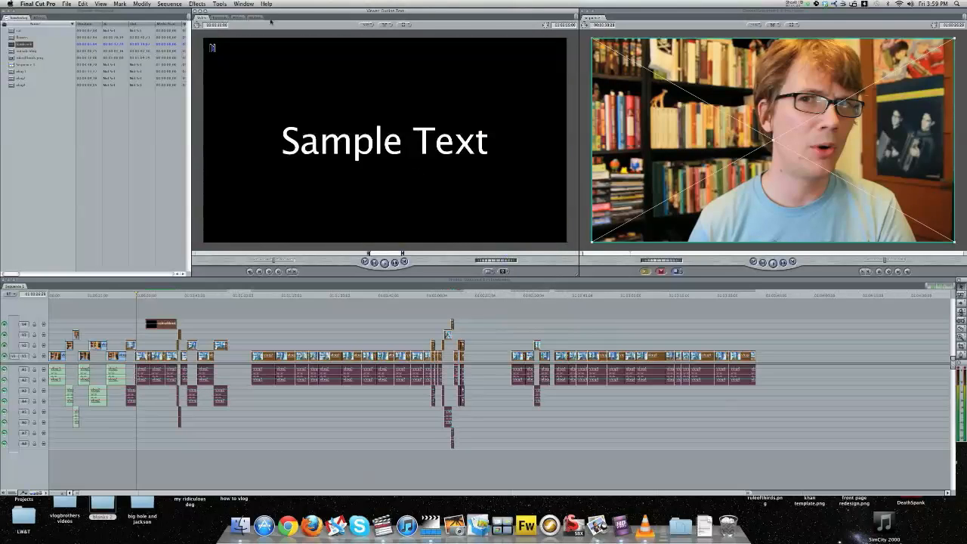
click(213, 16)
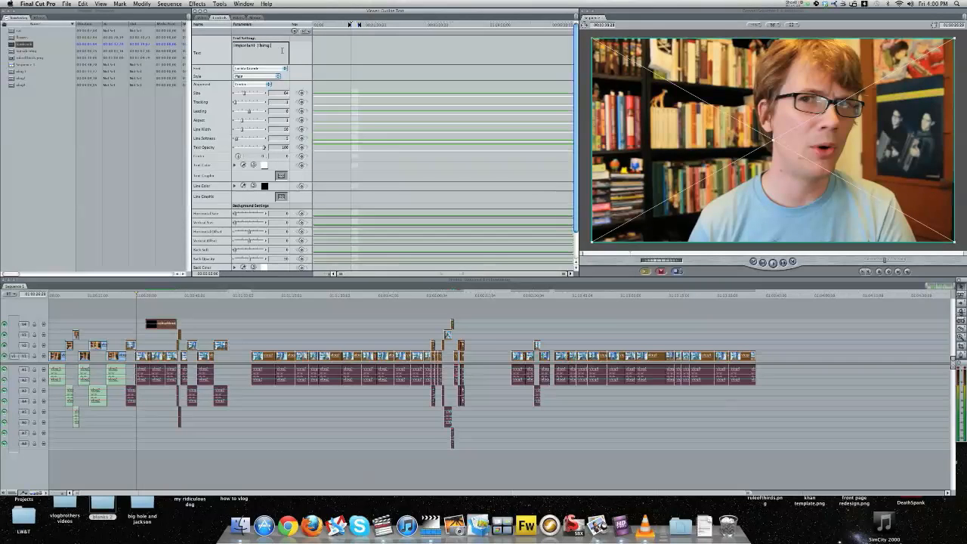
Step: Change the title's font to the one found by "fu" and preview the title
click(253, 70)
text(fu)
key(Return)
click(200, 17)
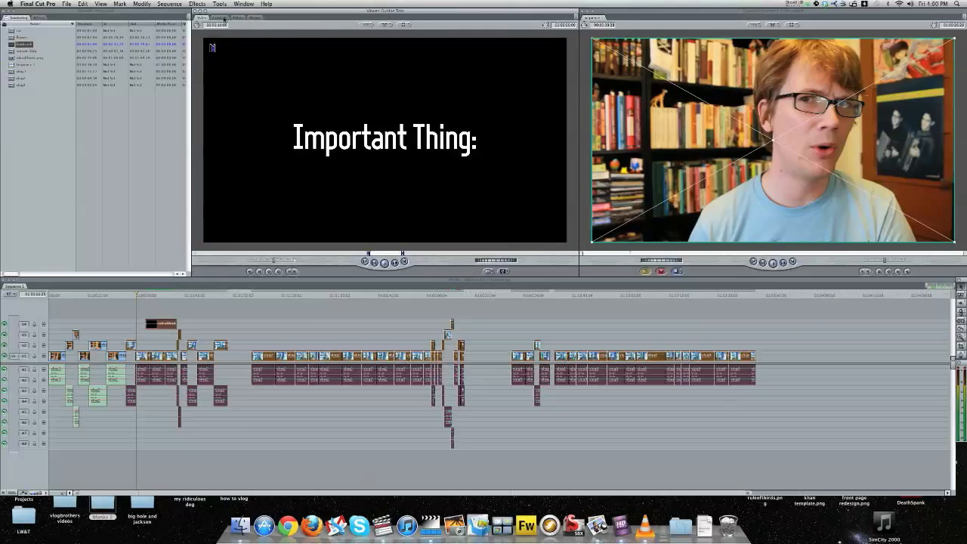
click(222, 18)
click(200, 17)
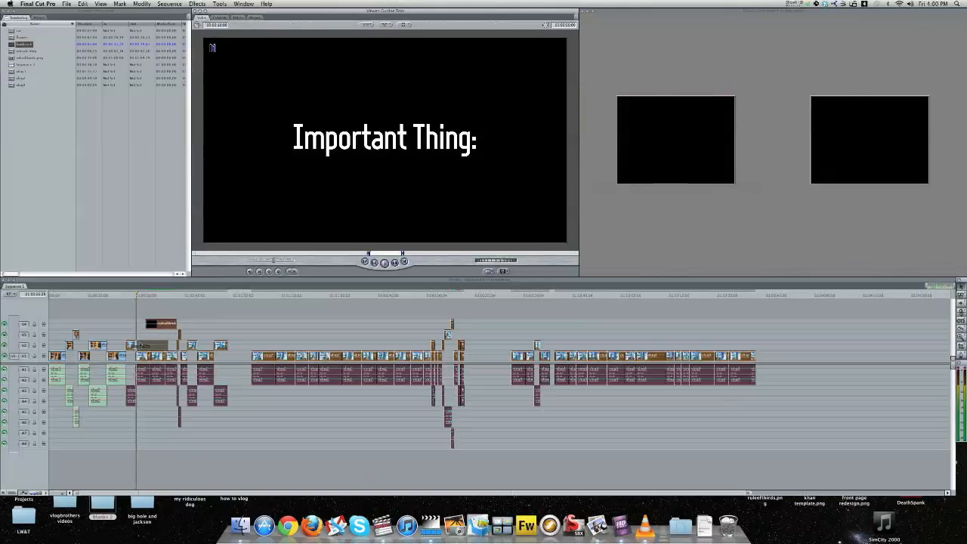
Step: Place the "Important Thing:" title on V2 at the playhead, and shrink it into the lower-left corner of the frame
drag(143, 346, 143, 346)
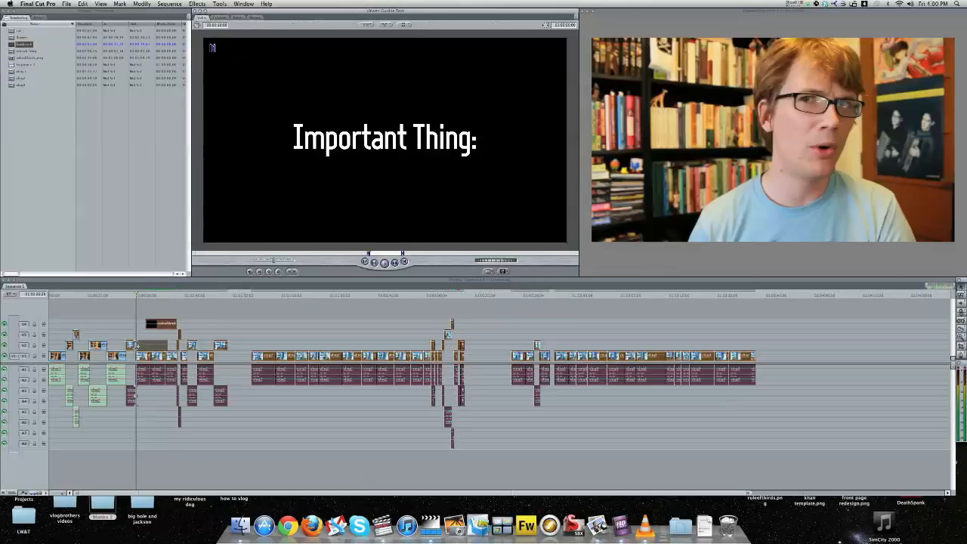
click(129, 295)
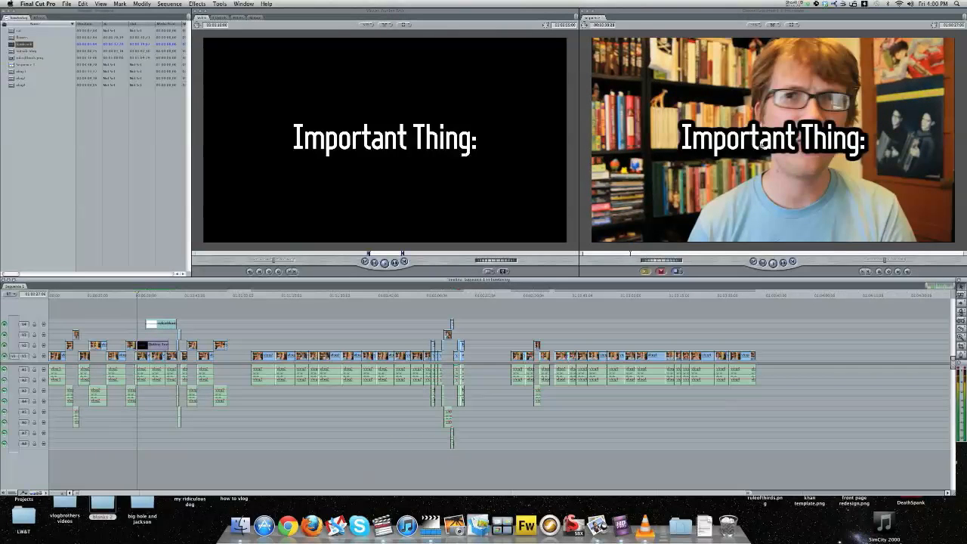
drag(763, 144, 689, 223)
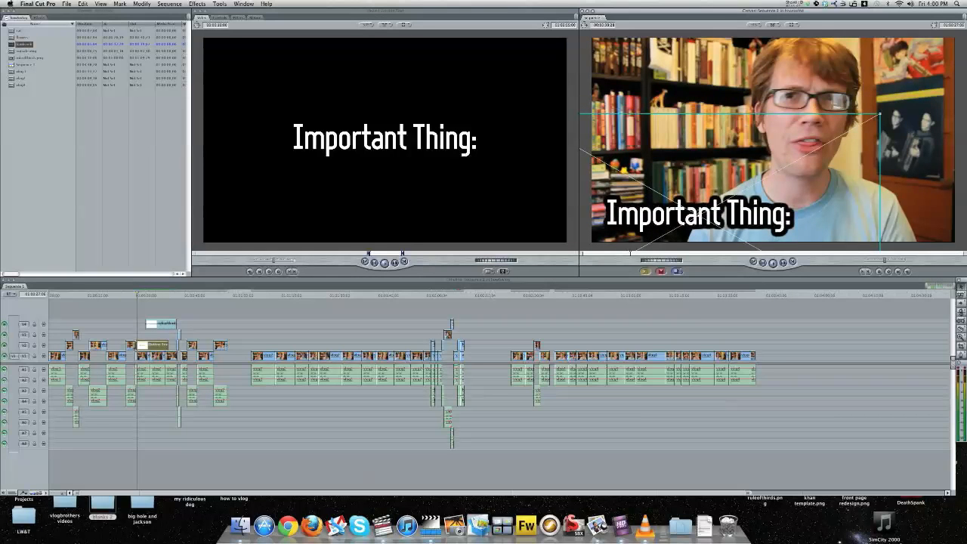
drag(875, 114, 829, 142)
drag(701, 217, 666, 226)
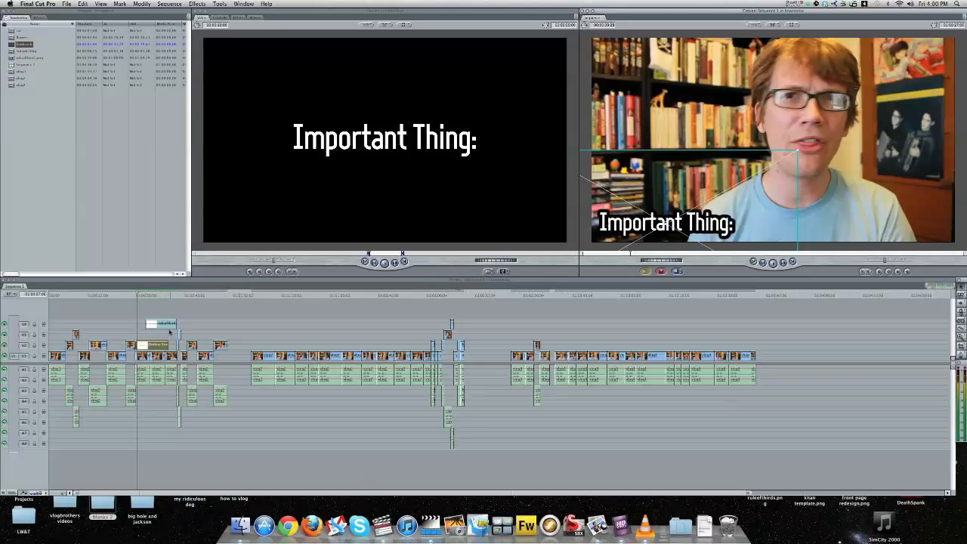
Step: Split the "Important Thing:" title on V2 shortly after its start, at the point found by scrubbing
drag(60, 494, 56, 494)
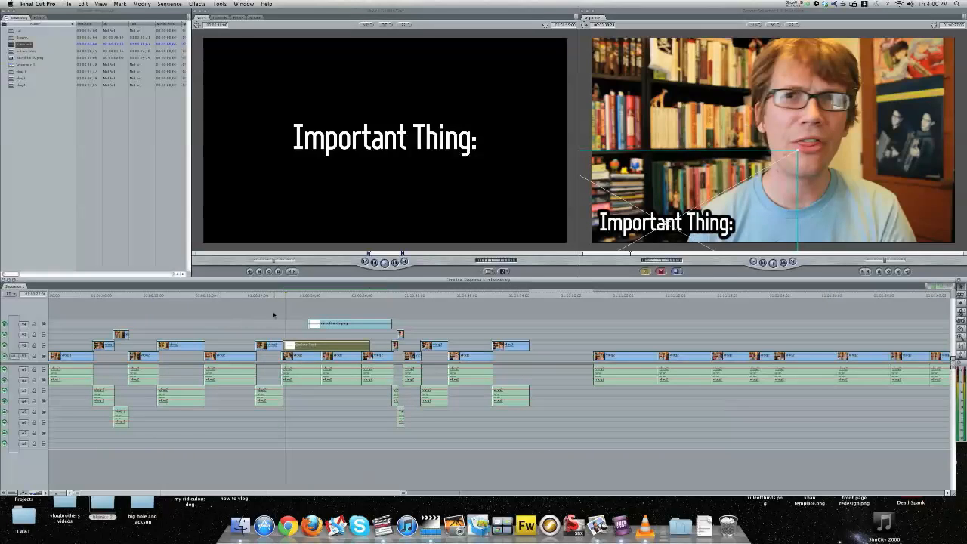
click(281, 296)
drag(281, 298, 287, 296)
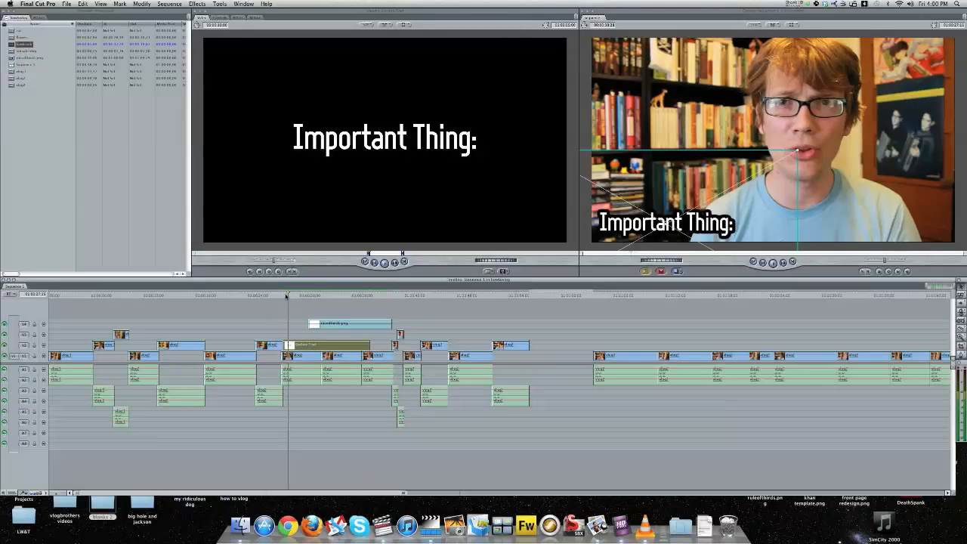
click(292, 347)
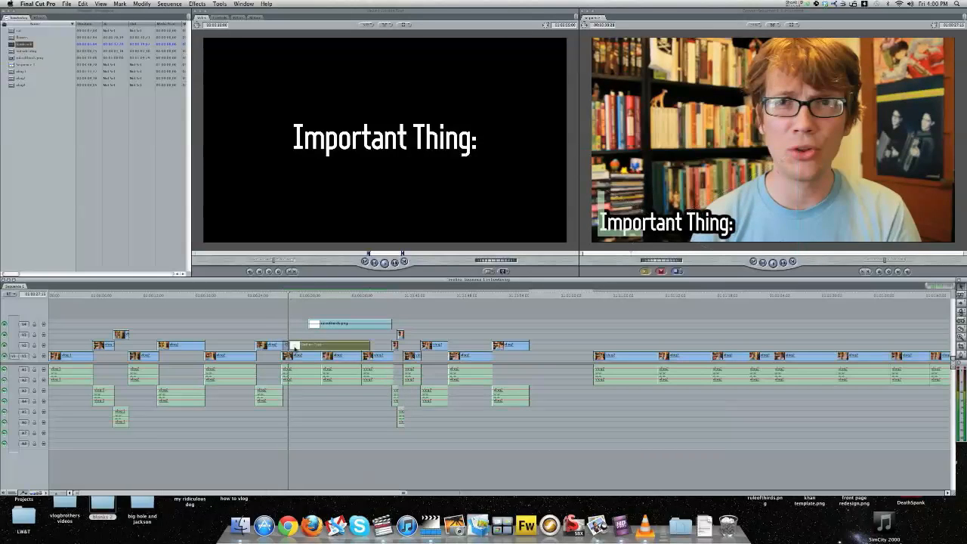
Step: Copy the later part of the title onto V3 directly above it, and position the copy to the right of the original text
click(500, 295)
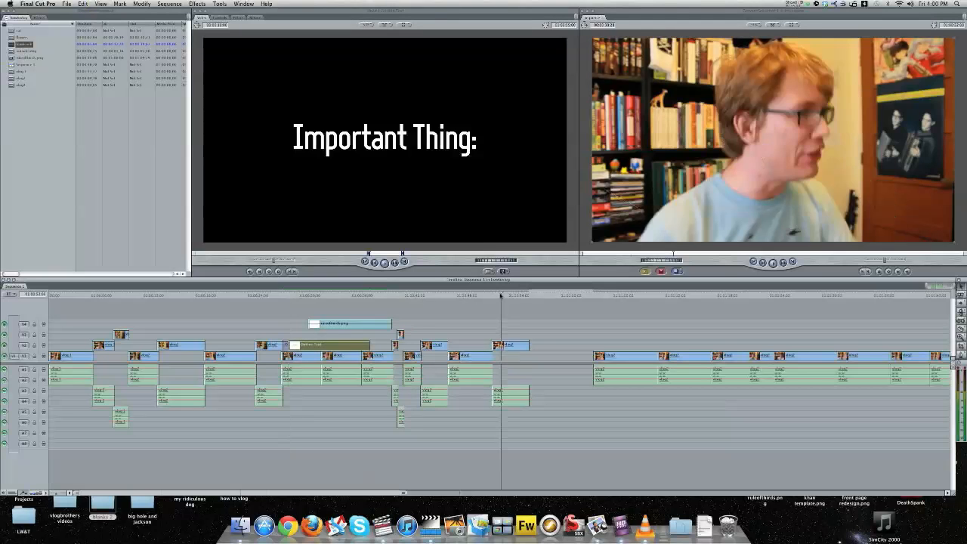
click(571, 296)
key(super+v)
drag(579, 345, 297, 337)
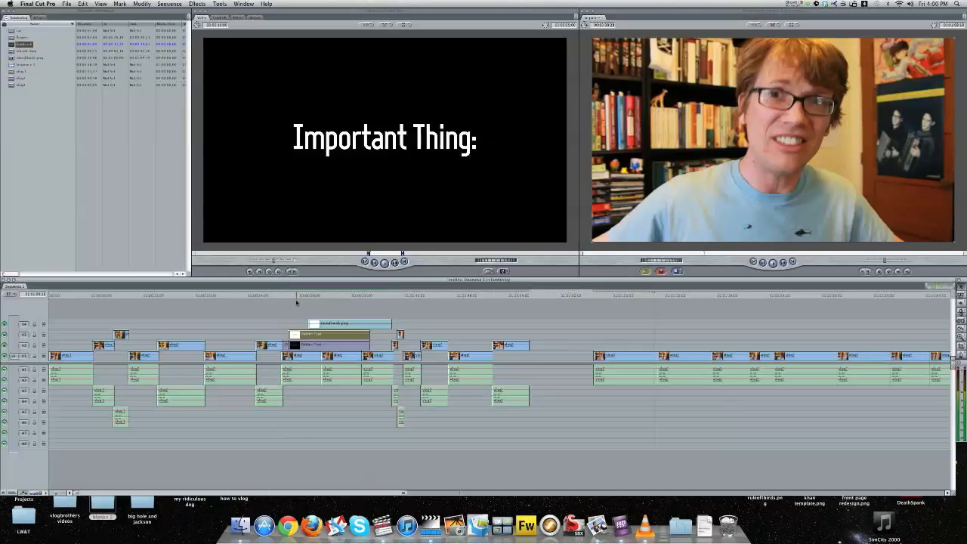
click(296, 296)
drag(667, 222, 812, 224)
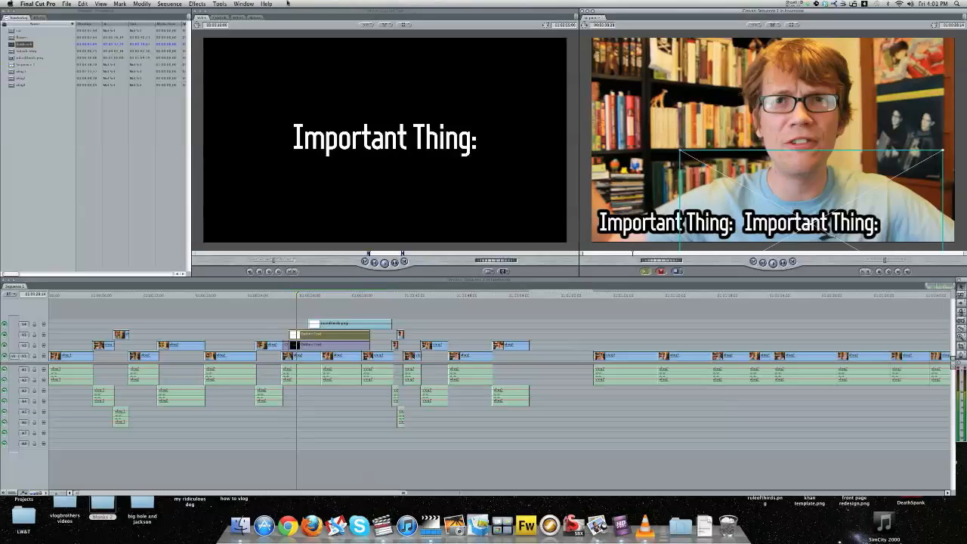
Step: Change the copied V3 title's text to "The Rule of Thirds" and play back both titles from before they start
click(222, 18)
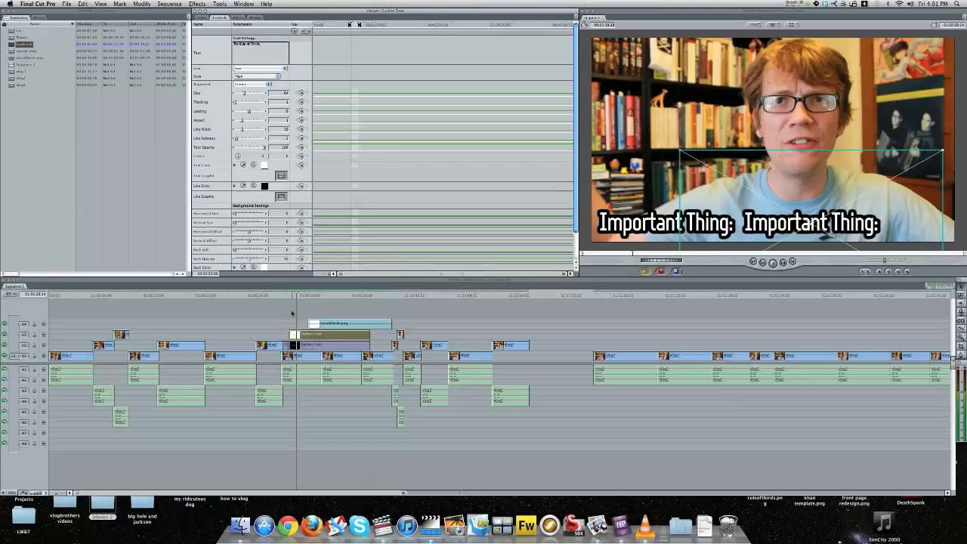
click(285, 296)
key(space)
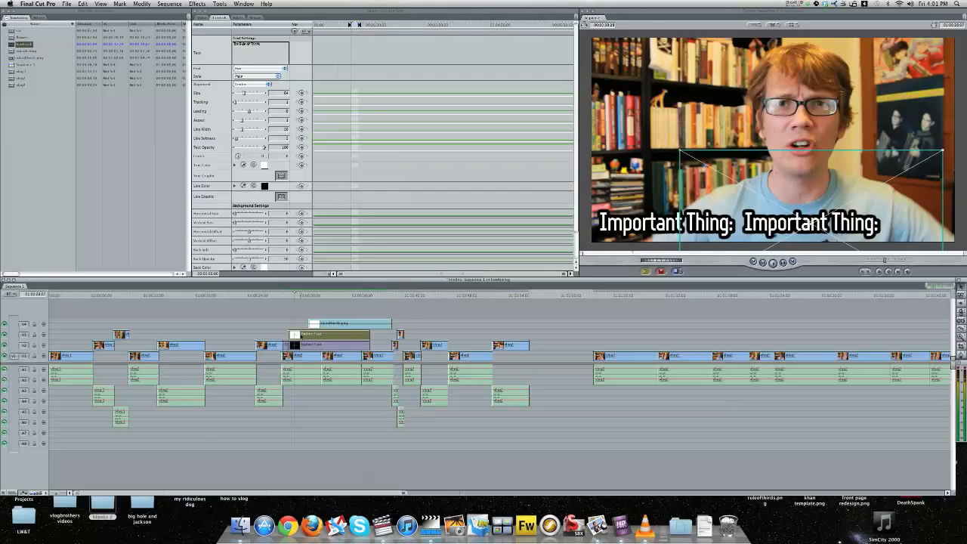
click(256, 45)
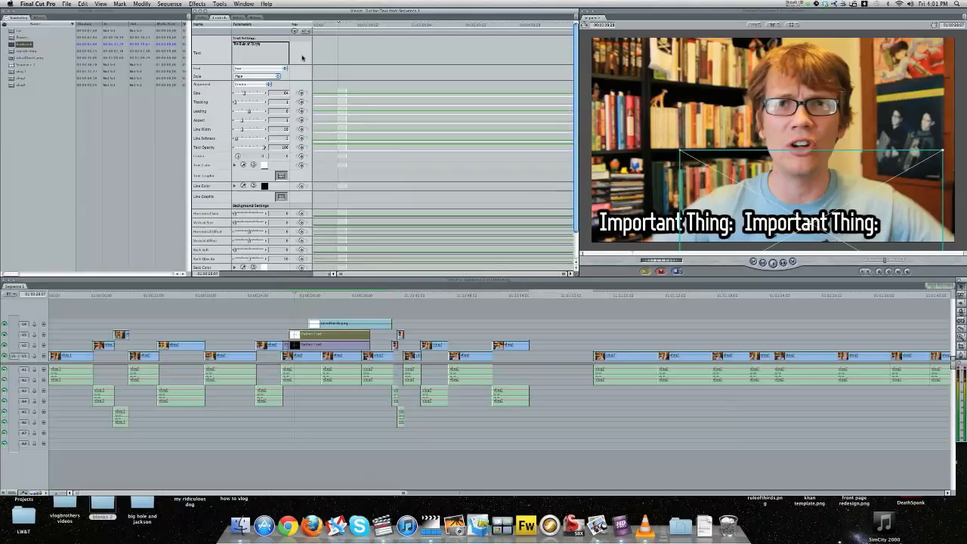
click(292, 295)
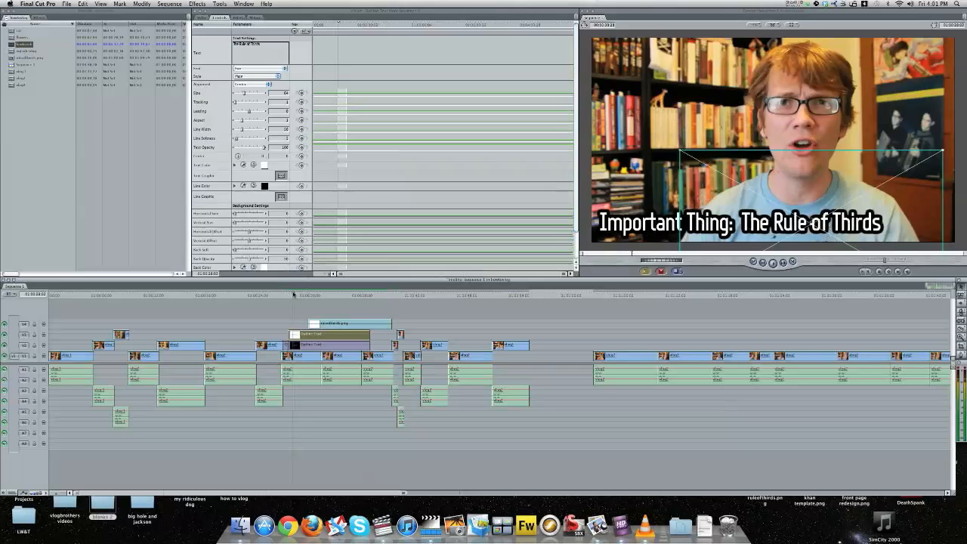
click(279, 296)
key(space)
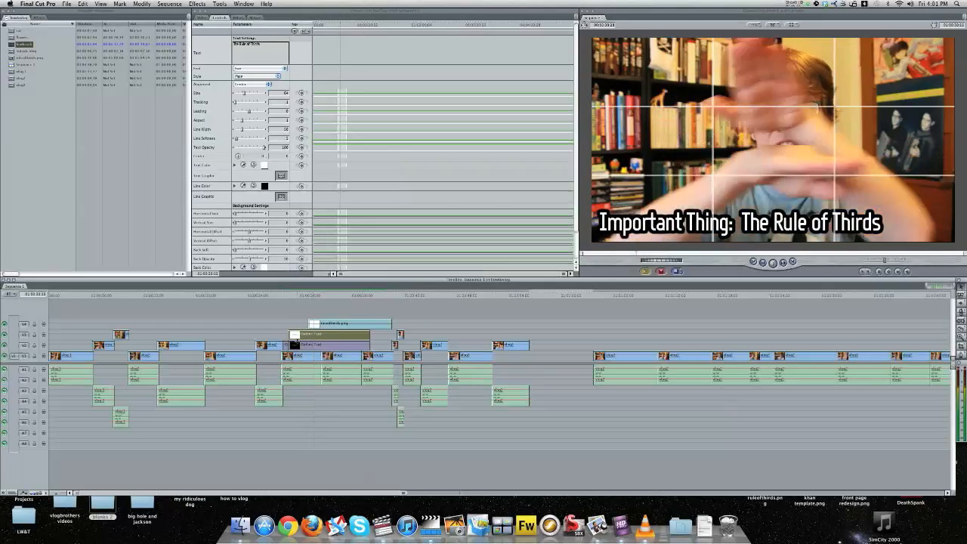
Step: Split the titles on V2 and V3 where the close-up shot begins to speak over the grid, and delete their later parts
key(space)
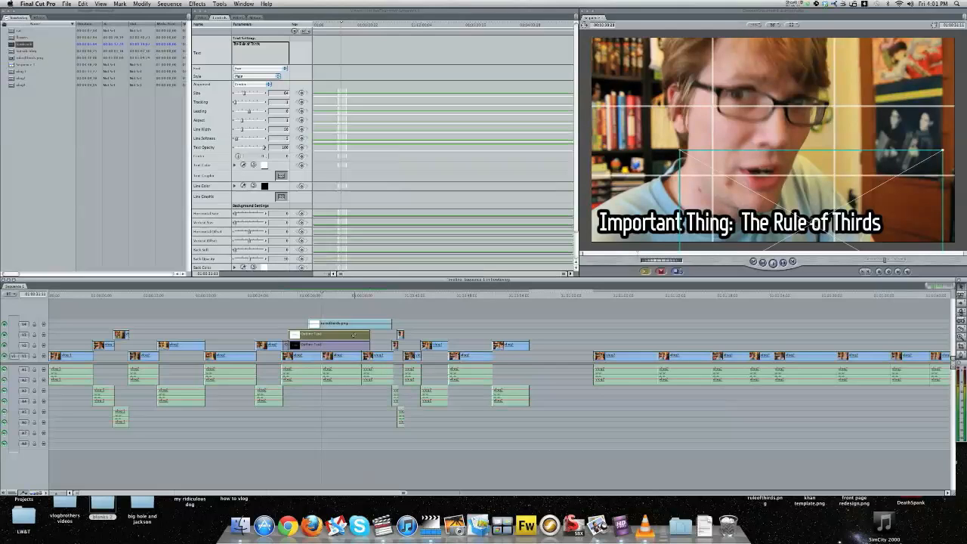
click(321, 334)
click(321, 345)
key(a)
click(327, 336)
key(Delete)
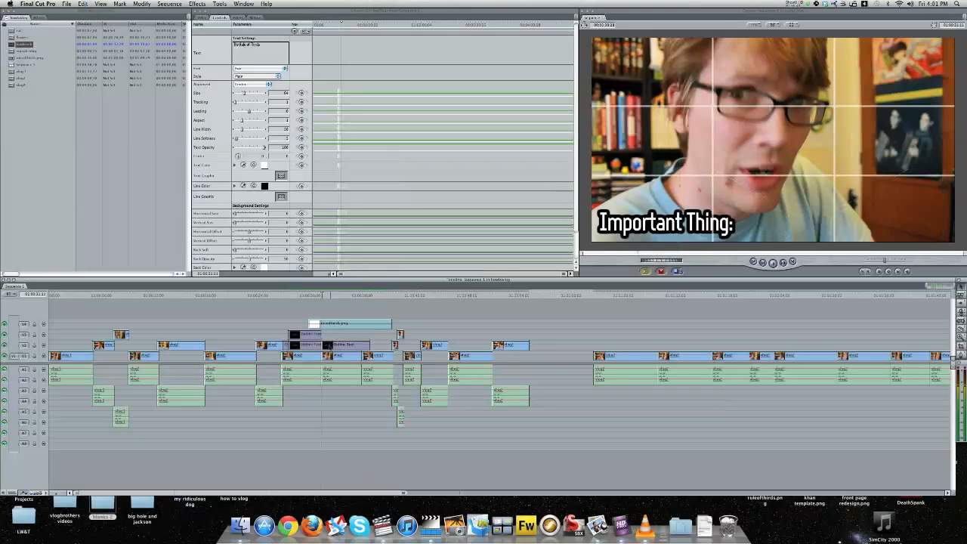
click(333, 344)
key(Delete)
Step: Move the clips between the grid close-up and the gap up one video track, slightly overlapping the preceding V1 clip, and play them back
click(315, 300)
key(space)
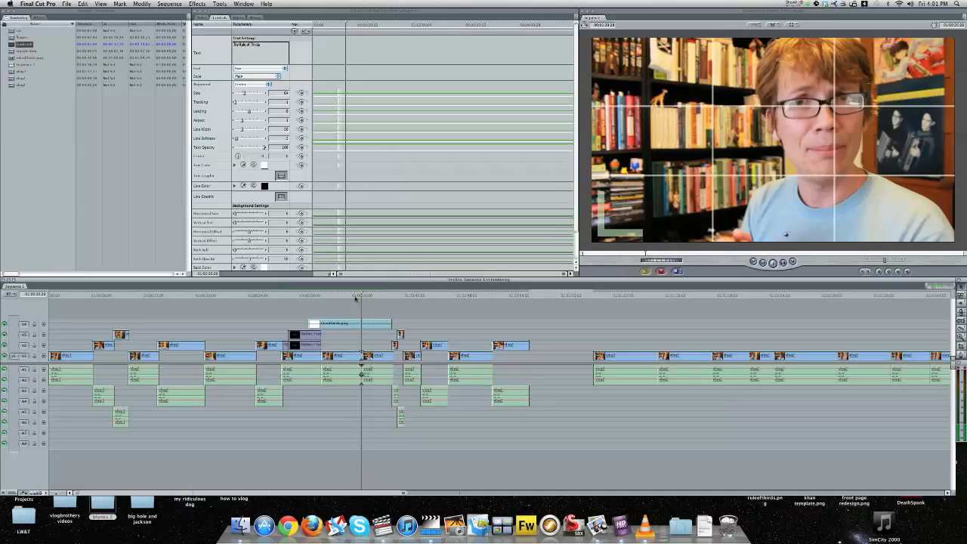
drag(372, 355, 369, 351)
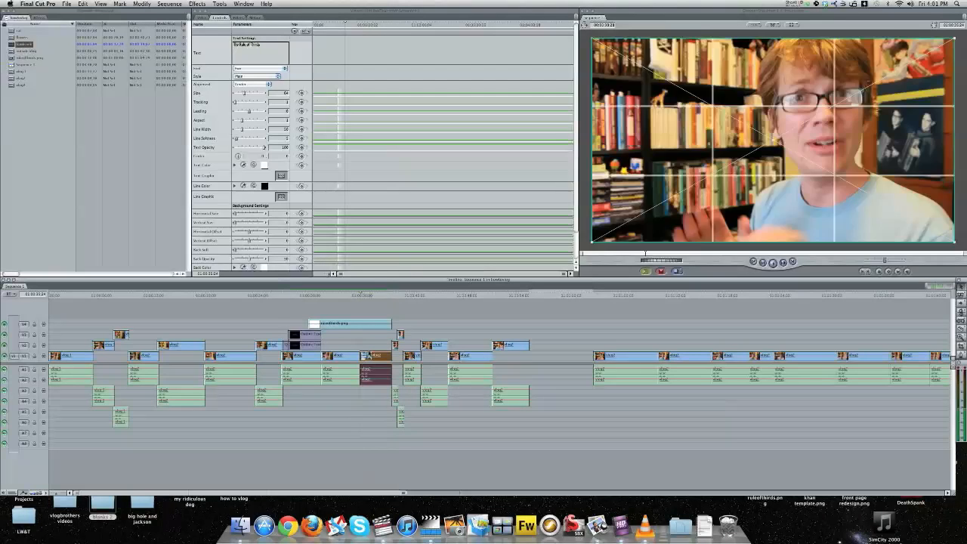
drag(541, 433, 369, 345)
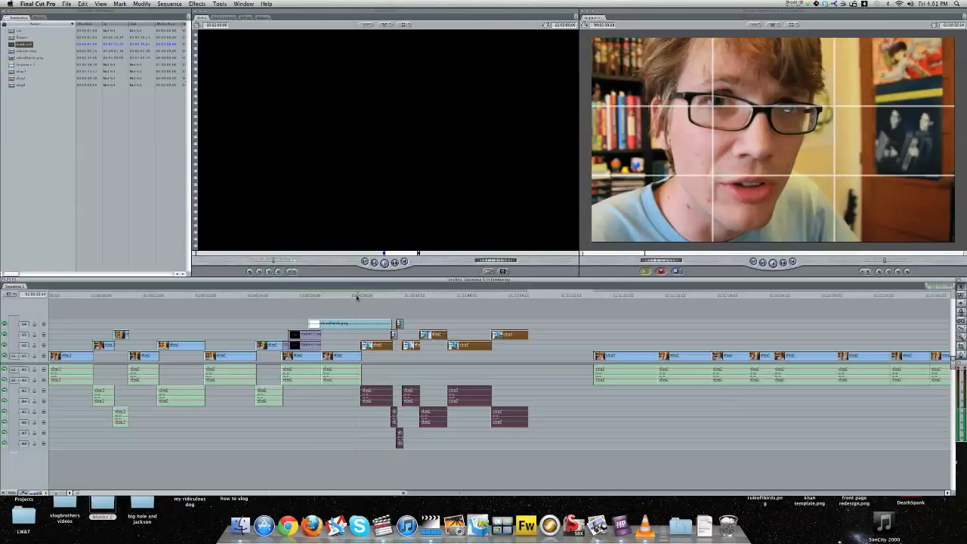
key(space)
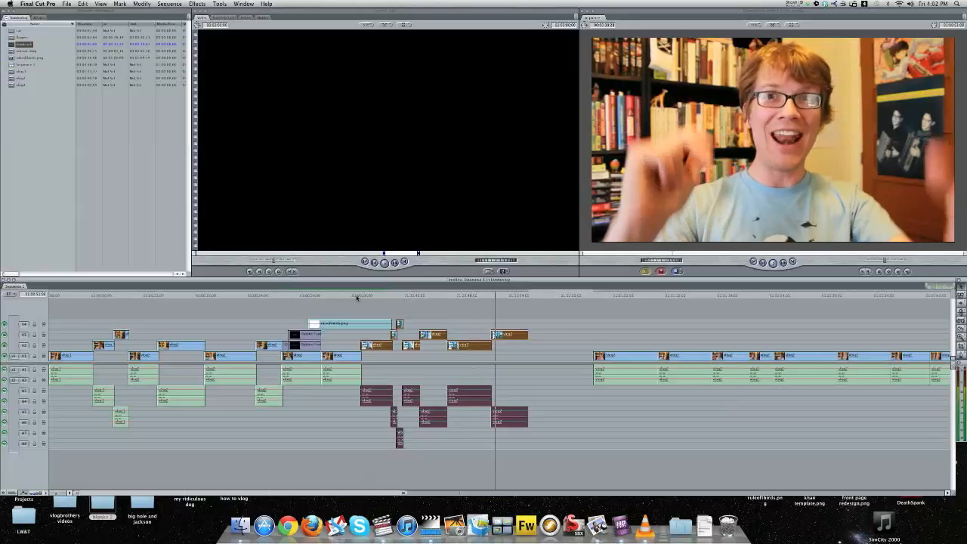
Step: Move the first V1 clip after the gap to the end of the last V3 clip, play the join, and close the gap behind it
drag(401, 493, 449, 492)
key(space)
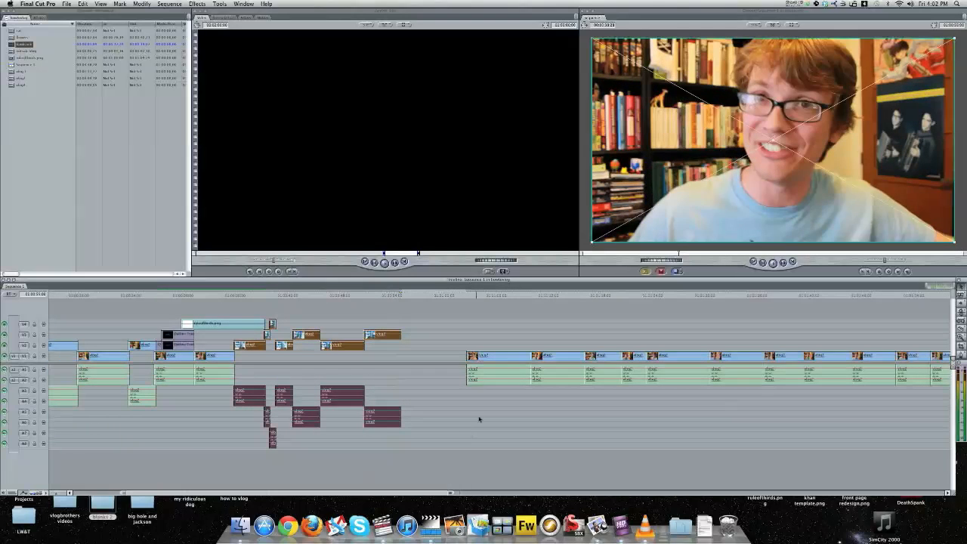
drag(488, 356, 436, 355)
drag(413, 356, 414, 356)
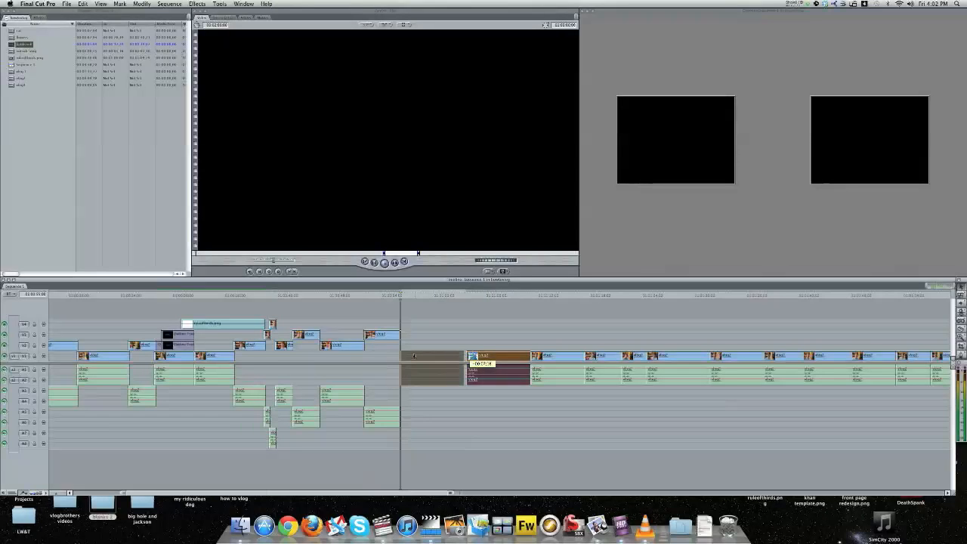
click(396, 297)
key(space)
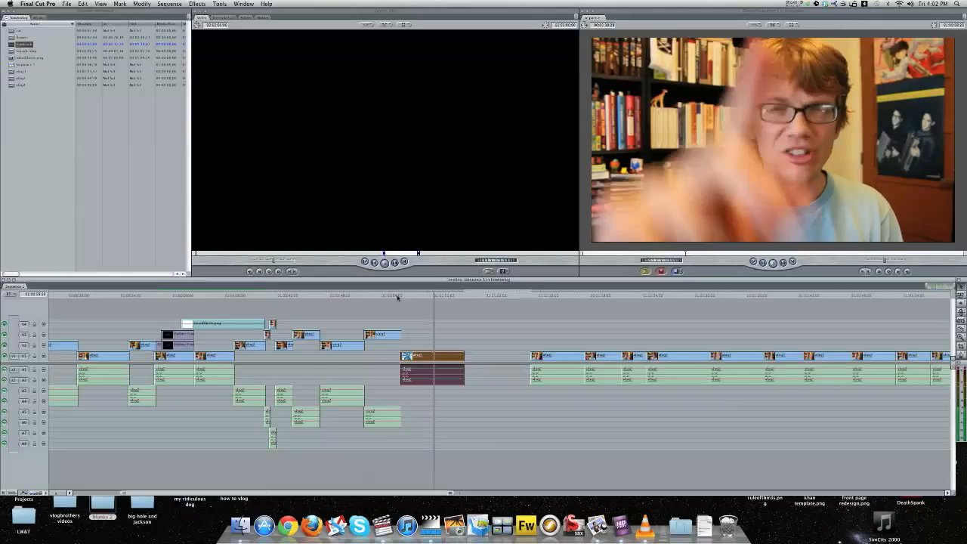
click(513, 343)
key(Delete)
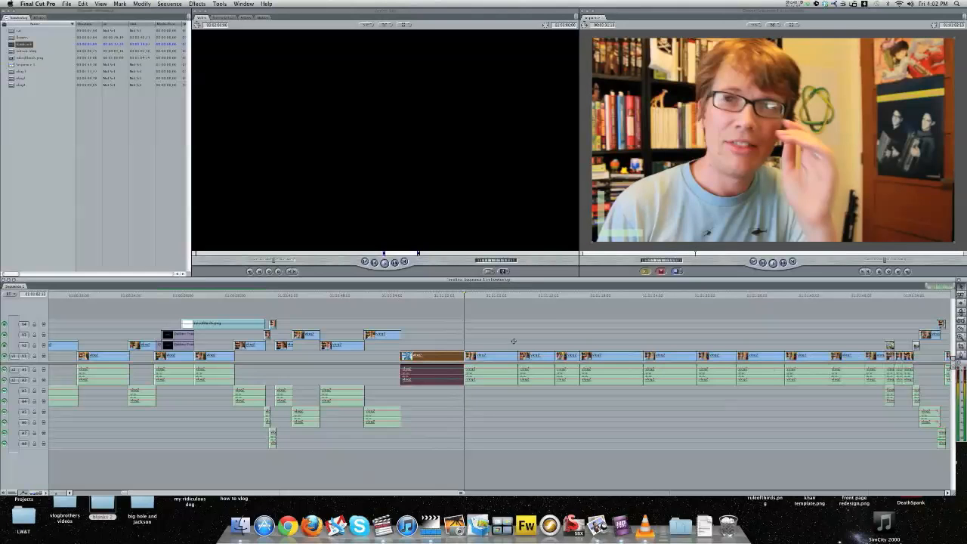
Step: Move the clip after the repositioned V1 clip up to V2 at the cut, and play it through
click(463, 297)
drag(469, 356, 469, 344)
key(space)
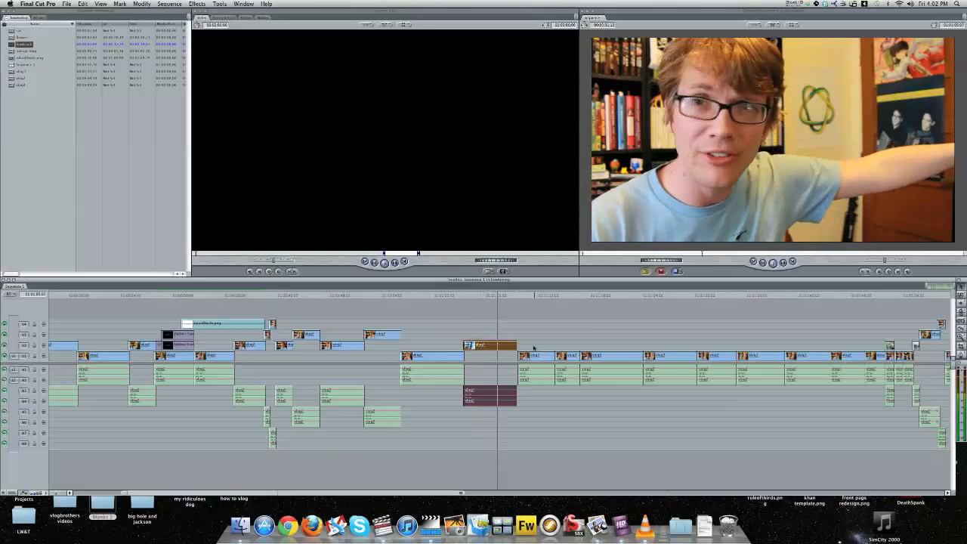
key(space)
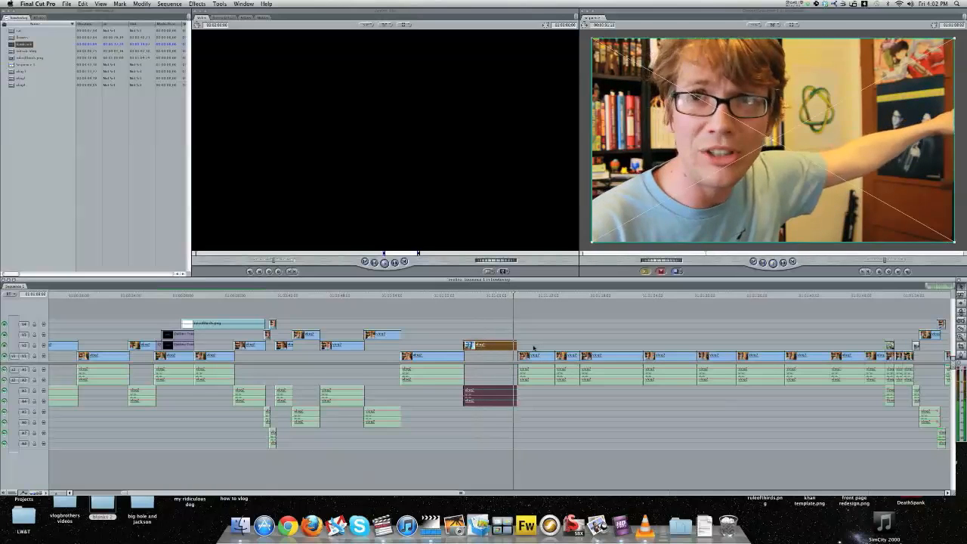
Step: Move the next V1 clip up to V3, starting it slightly before the V2 clip ends, and play back the overlap
key(Down)
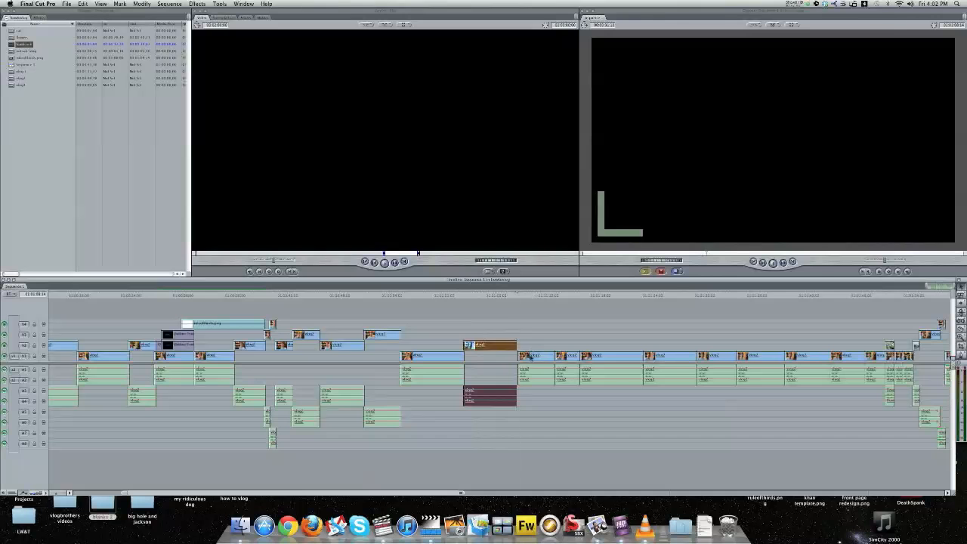
key(Left)
key(Left)
drag(530, 356, 529, 335)
click(511, 296)
key(space)
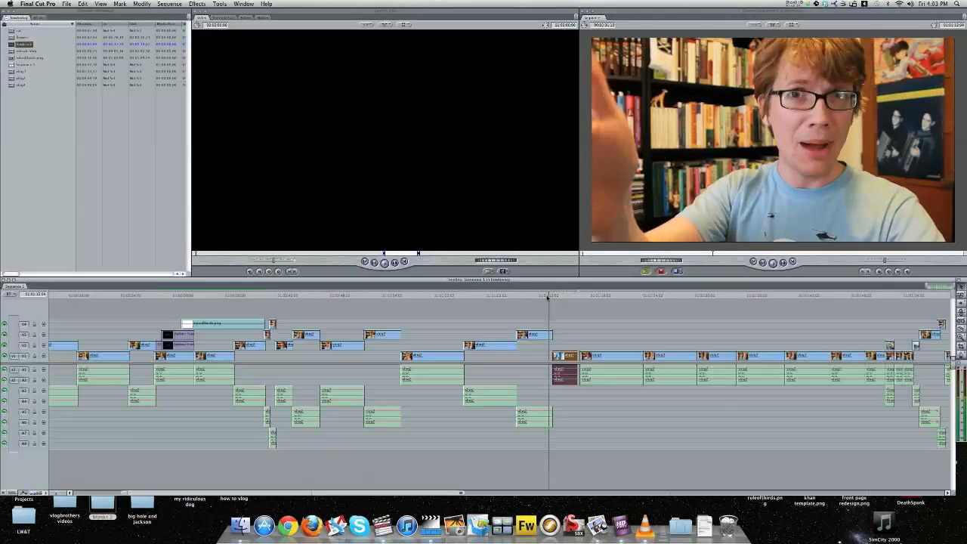
Step: Nudge the short V1 clip slightly earlier to overlap the end of the V3 clip, and play back the join
click(550, 297)
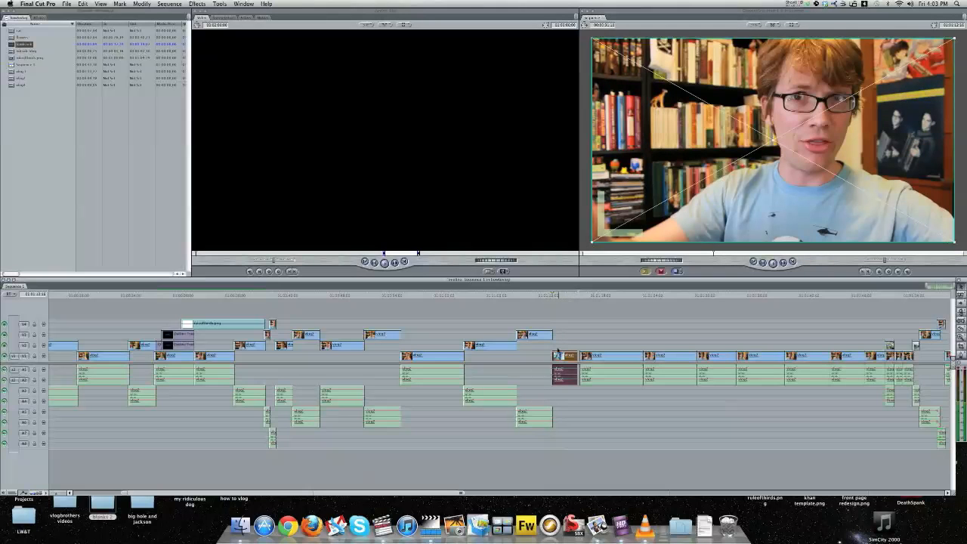
key(space)
click(552, 296)
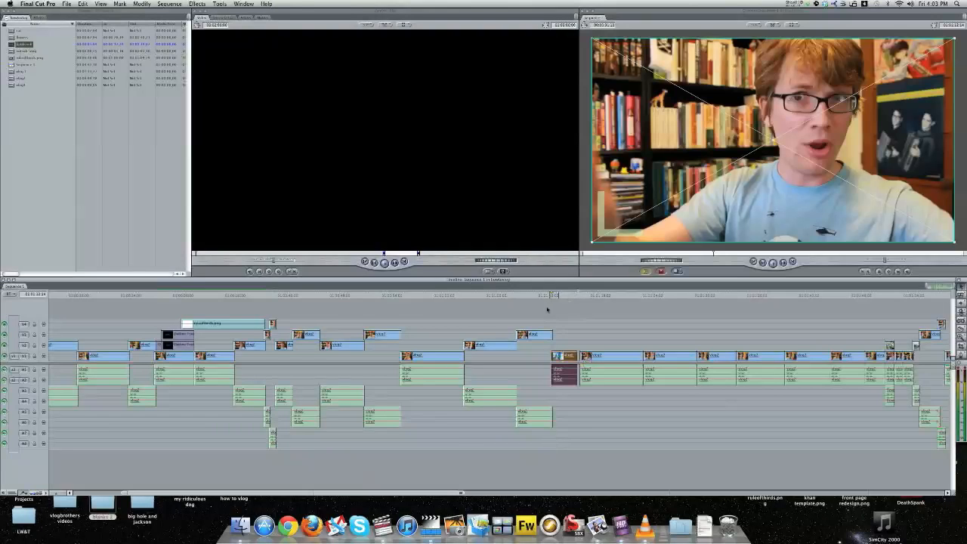
key(space)
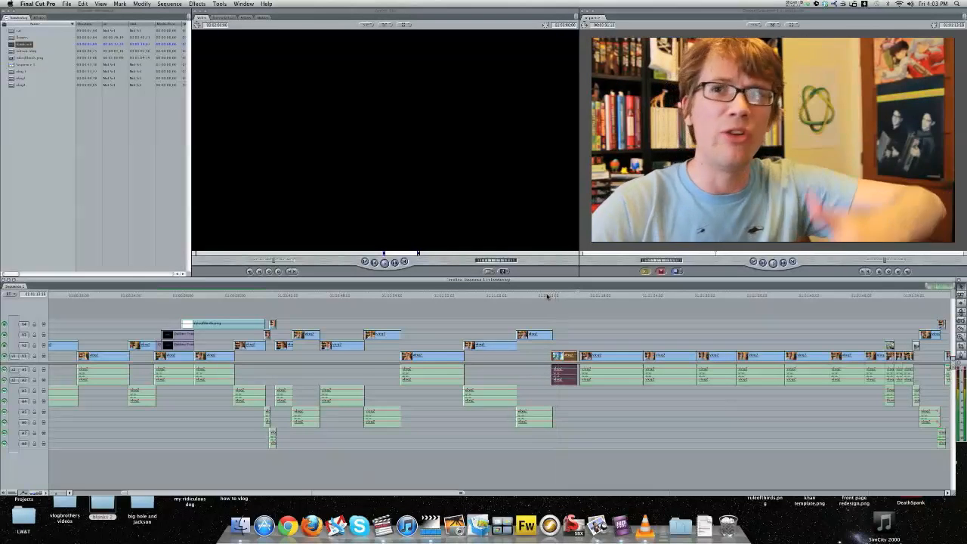
key(space)
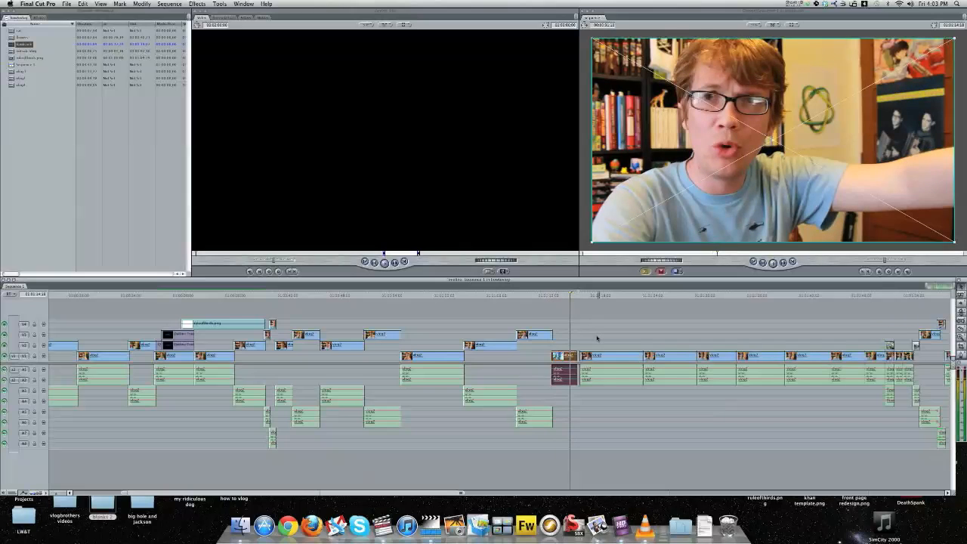
Step: Play through the short V1 clip and close the gap between it and the clips that follow
click(543, 296)
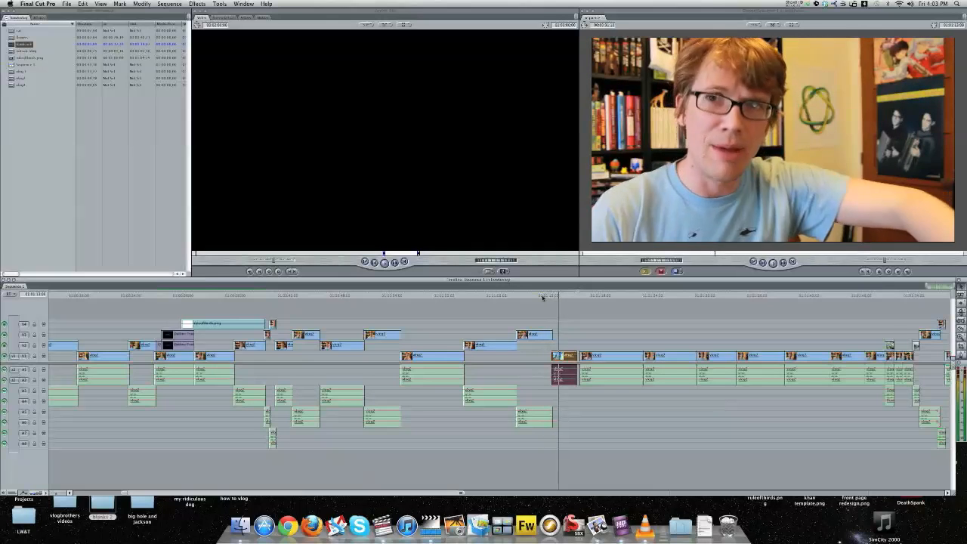
key(space)
key(space)
key(ctrl+g)
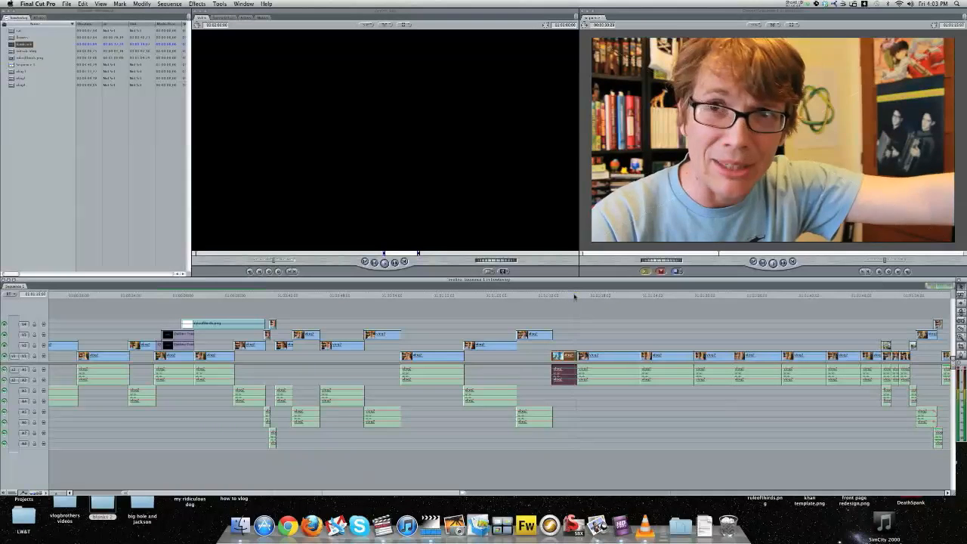
Step: Review the cuts between the remaining V1 clips, from the short clip onwards
drag(462, 493, 559, 493)
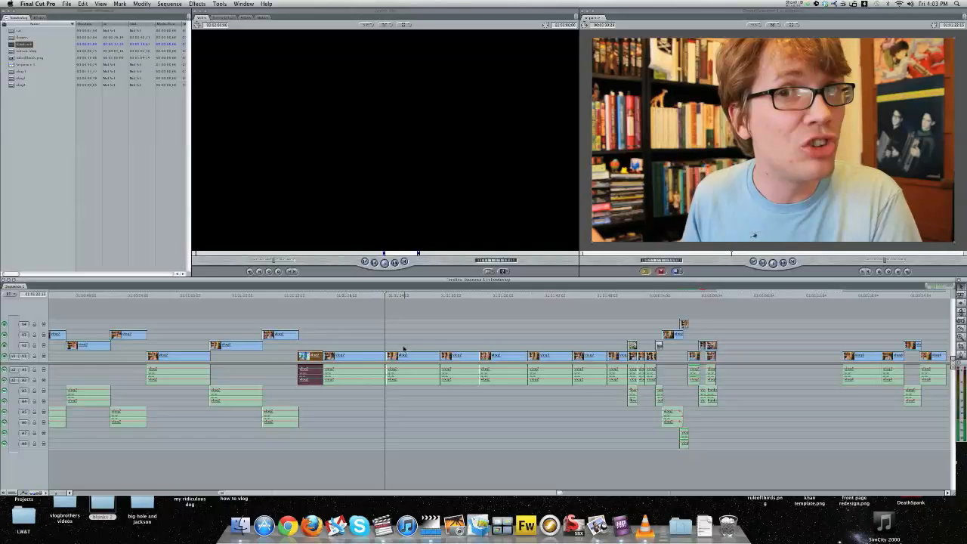
click(439, 294)
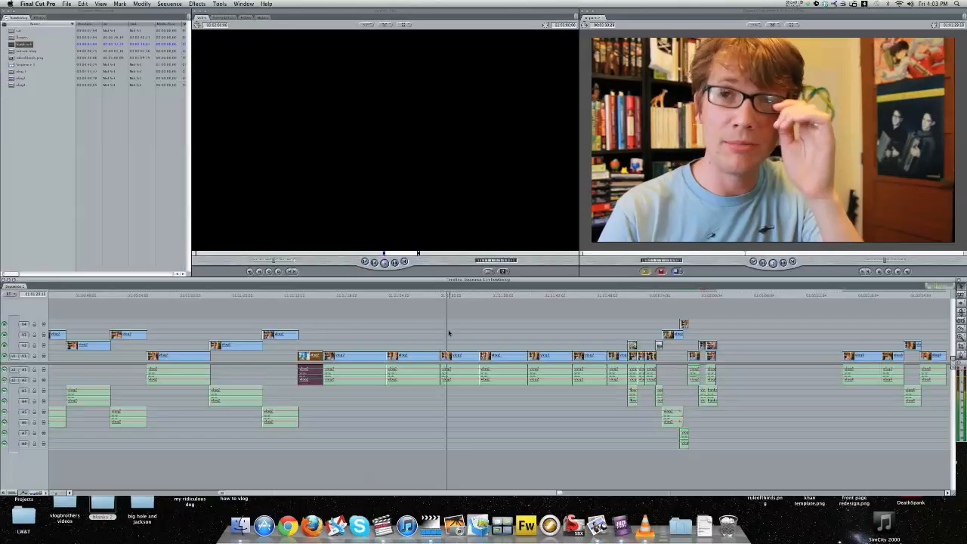
click(476, 296)
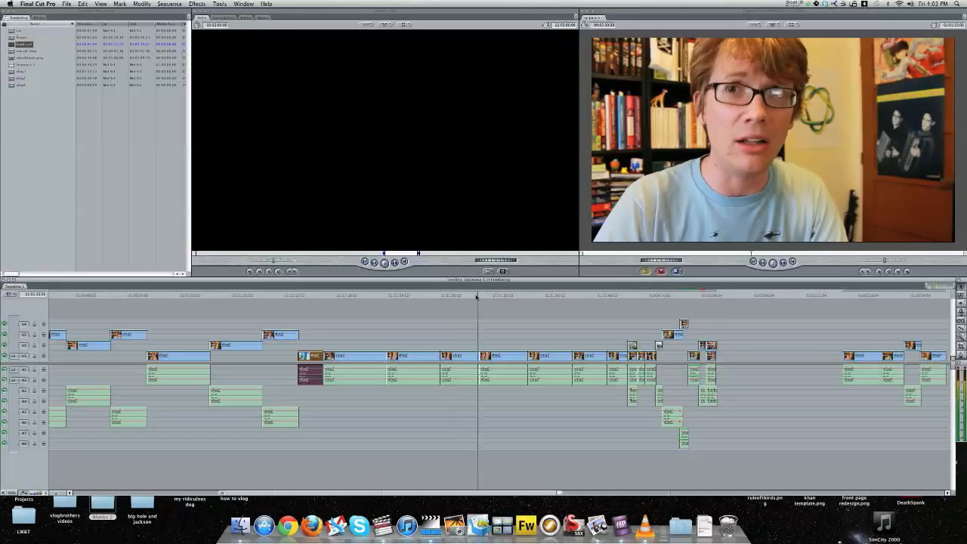
click(526, 295)
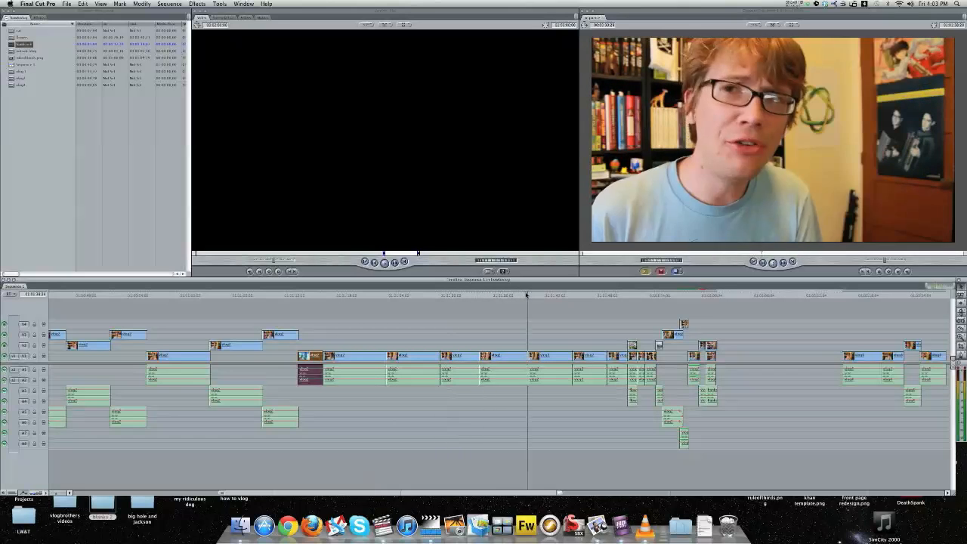
click(315, 295)
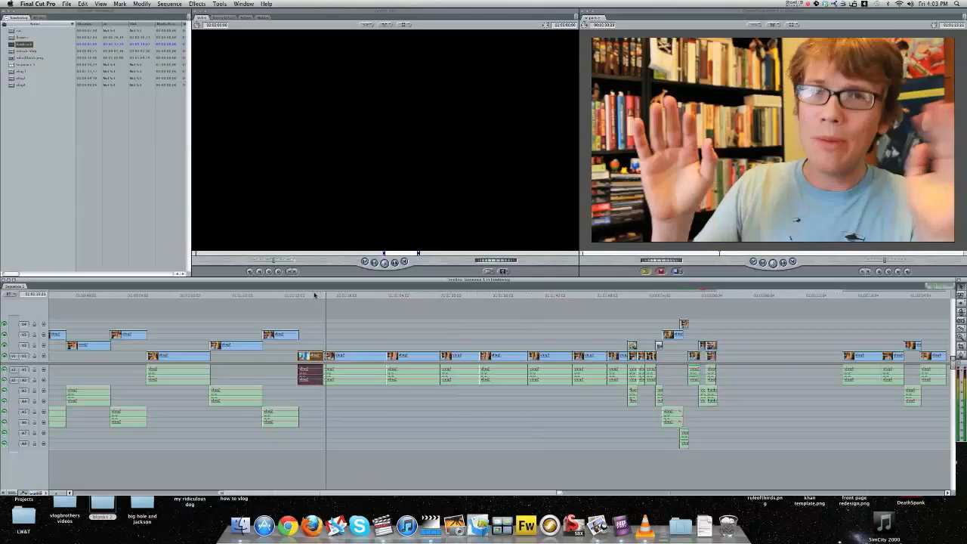
click(304, 295)
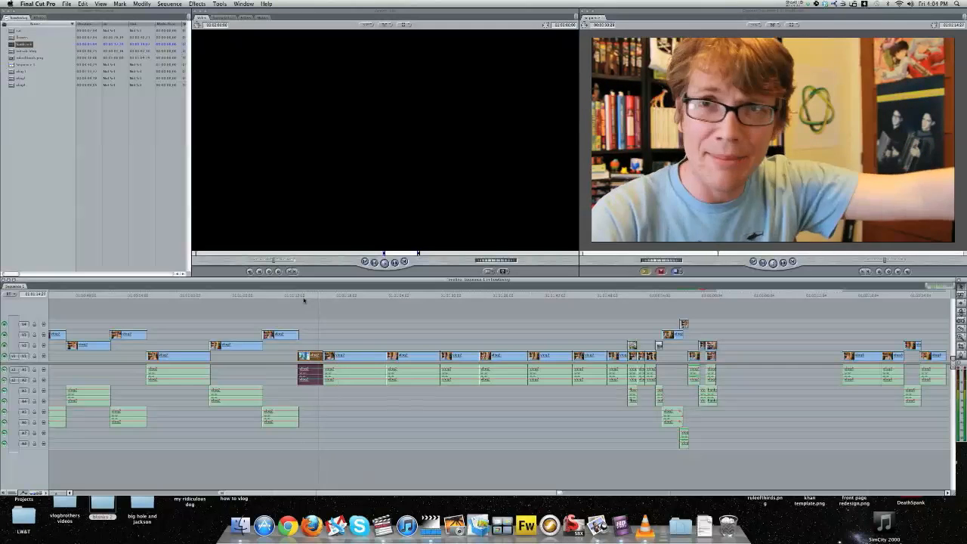
click(379, 296)
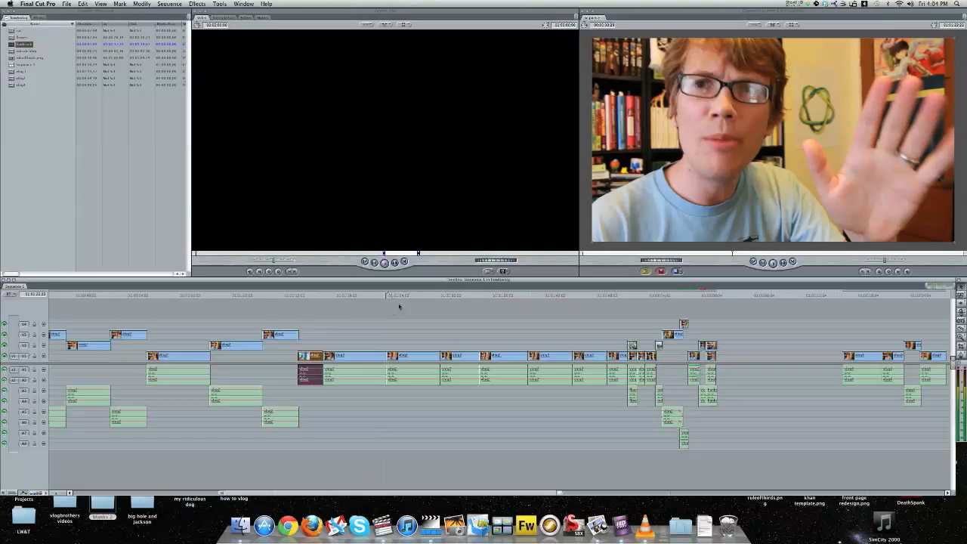
Step: Move the third V1 clip after the short one up to V2, slightly overlapping the clip before it, and preview the join
click(361, 295)
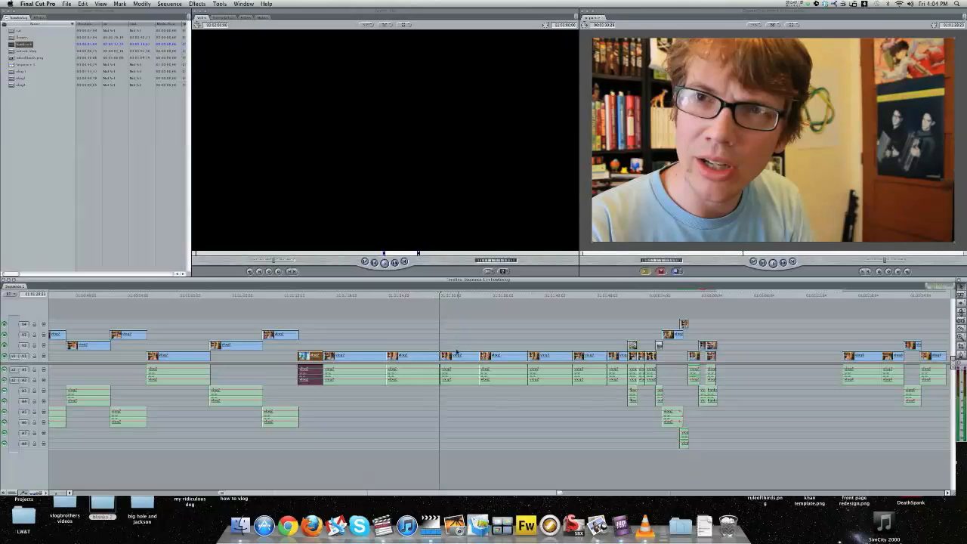
drag(454, 357, 454, 346)
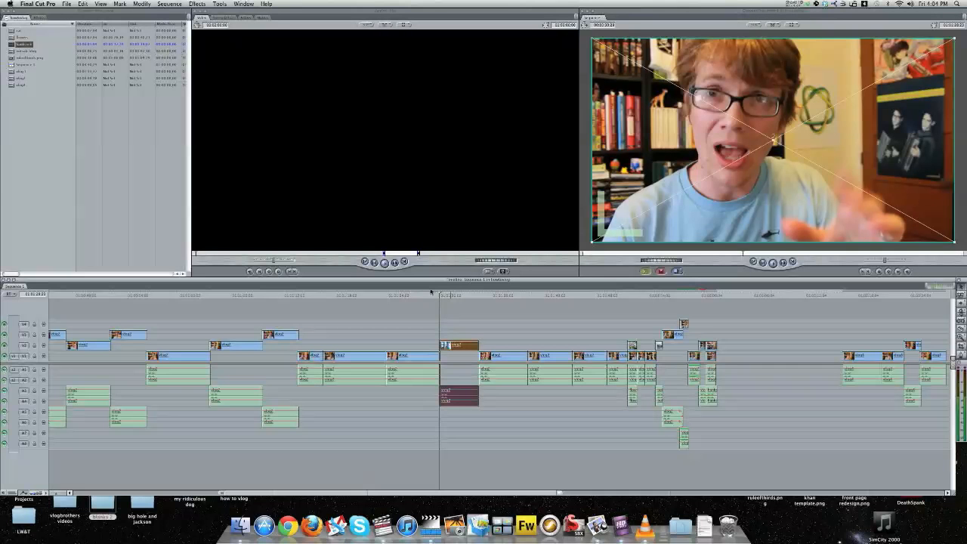
click(436, 296)
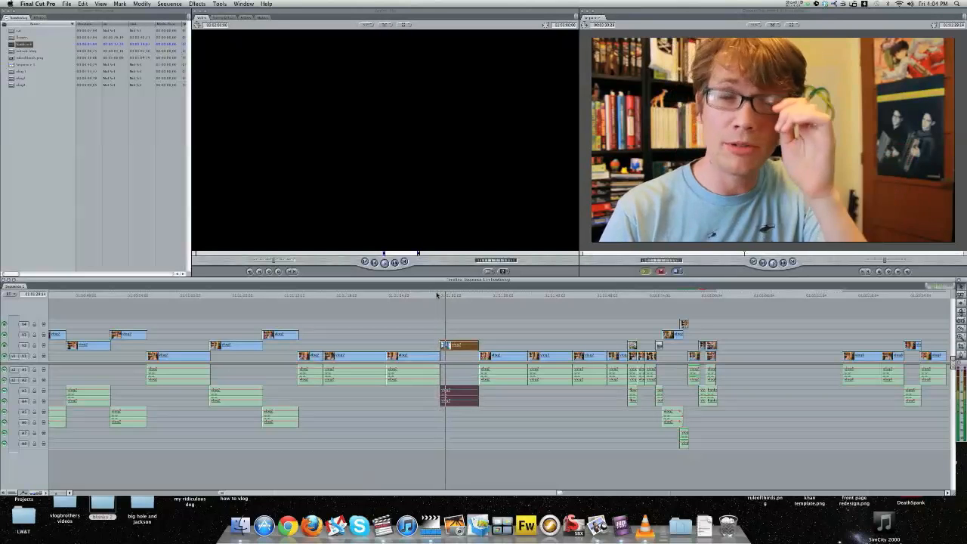
Step: Tighten the end of the V1 clip following the raised V2 clip, close the gap after it, and play back the join
key(space)
click(486, 353)
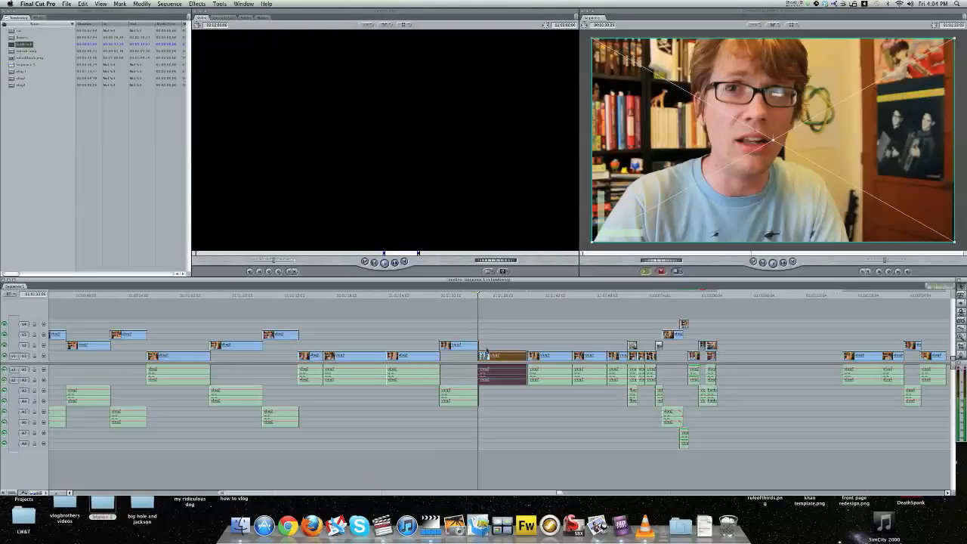
key(space)
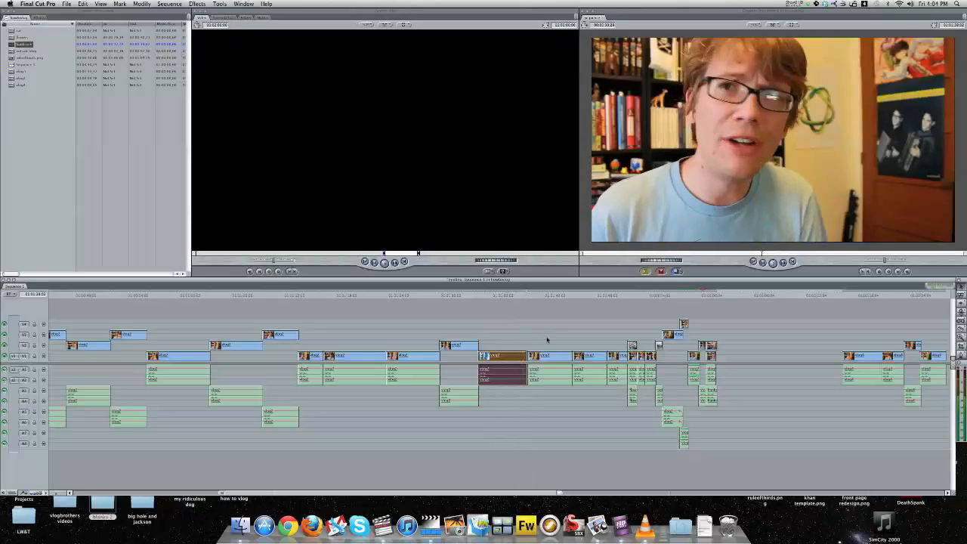
click(523, 296)
key(shift+Delete)
click(522, 295)
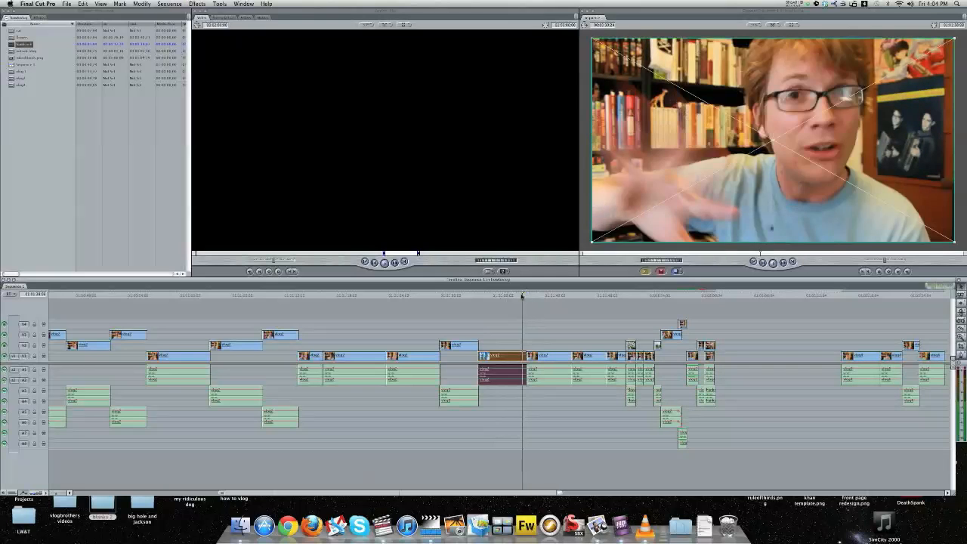
key(space)
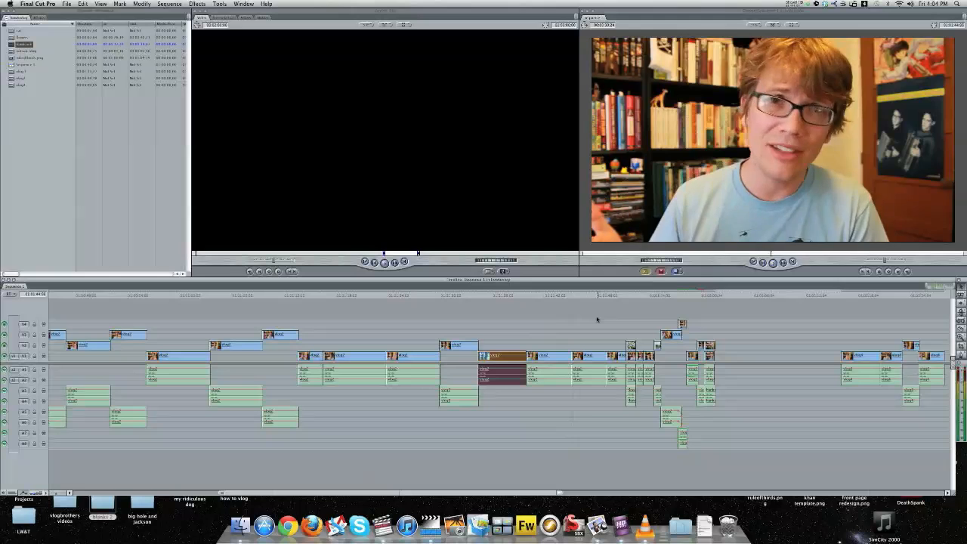
Step: Try to move the last long V1 clip before the short montage clips up to V2
click(575, 295)
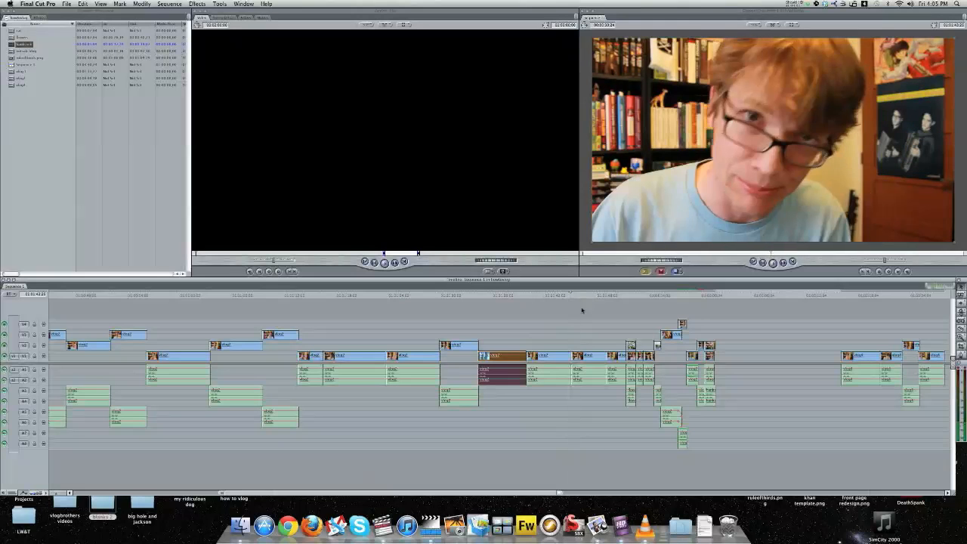
drag(582, 358, 584, 346)
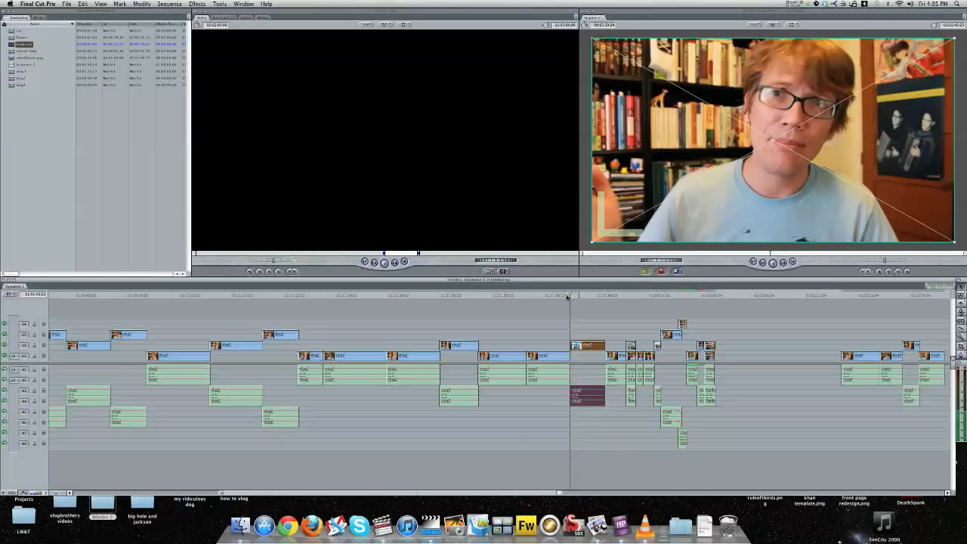
key(super+z)
click(566, 295)
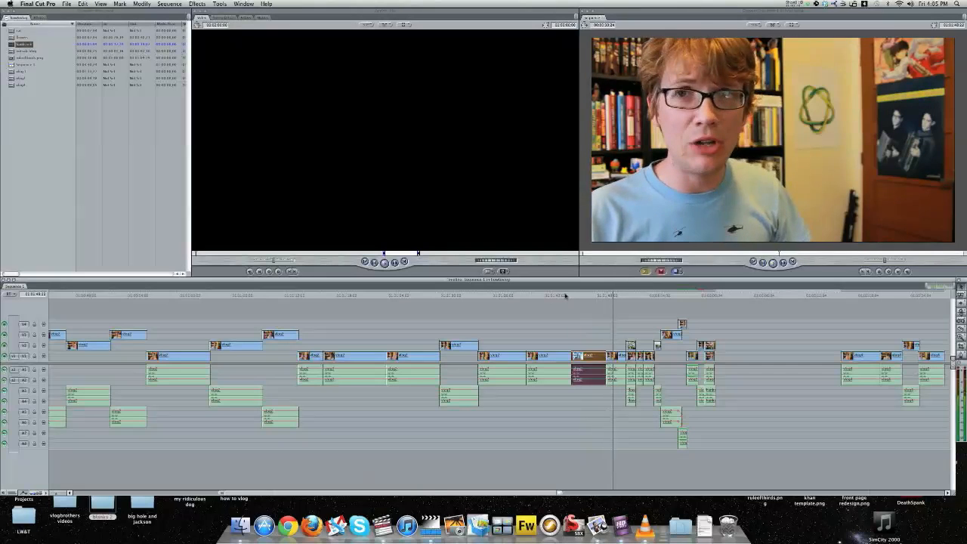
Step: Move the short V1 clip before the flower shot up to V2, slightly overlapping the clip before it, and play through the montage
click(605, 300)
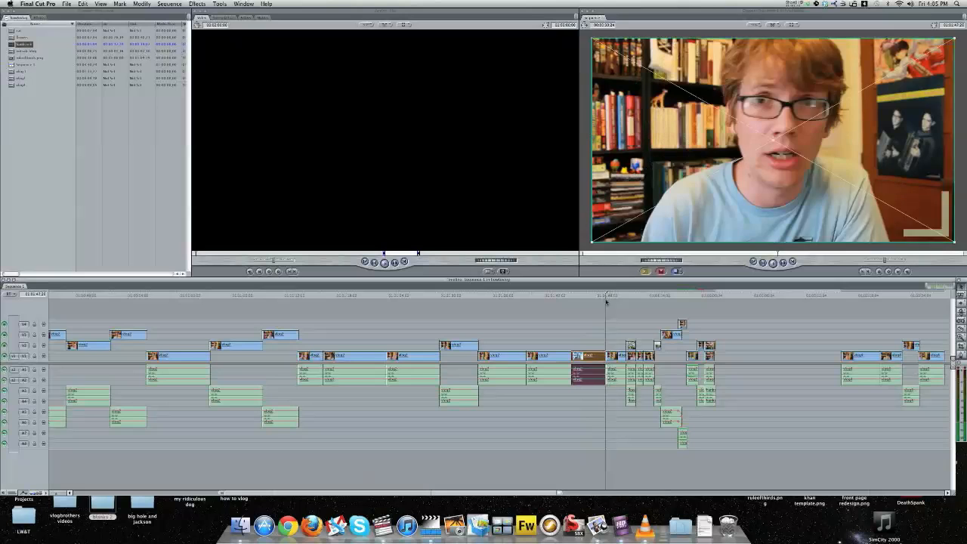
drag(616, 358, 615, 345)
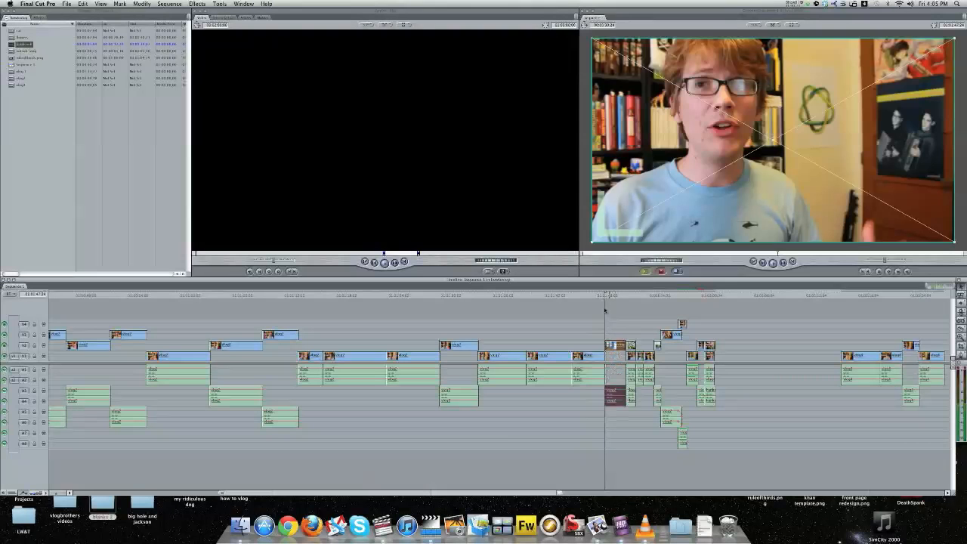
key(Down)
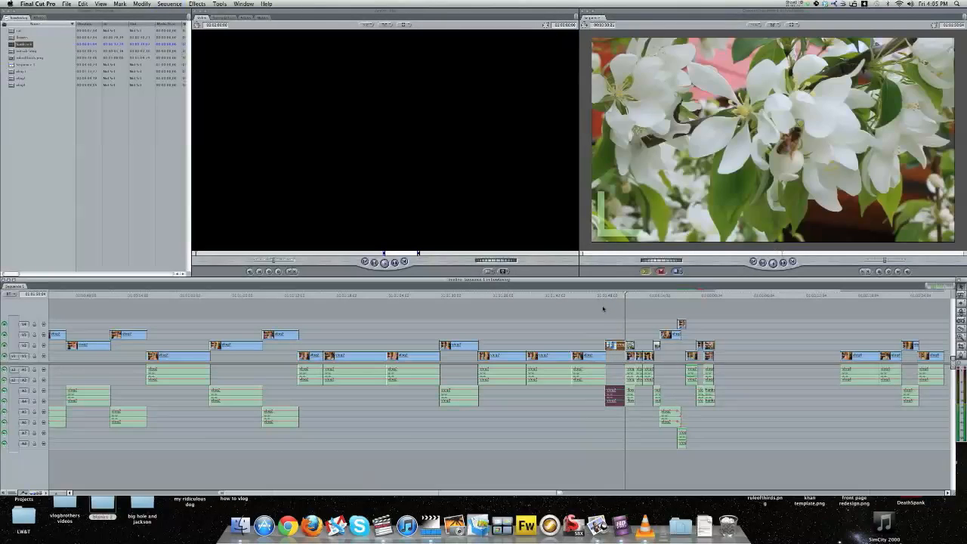
click(599, 296)
key(space)
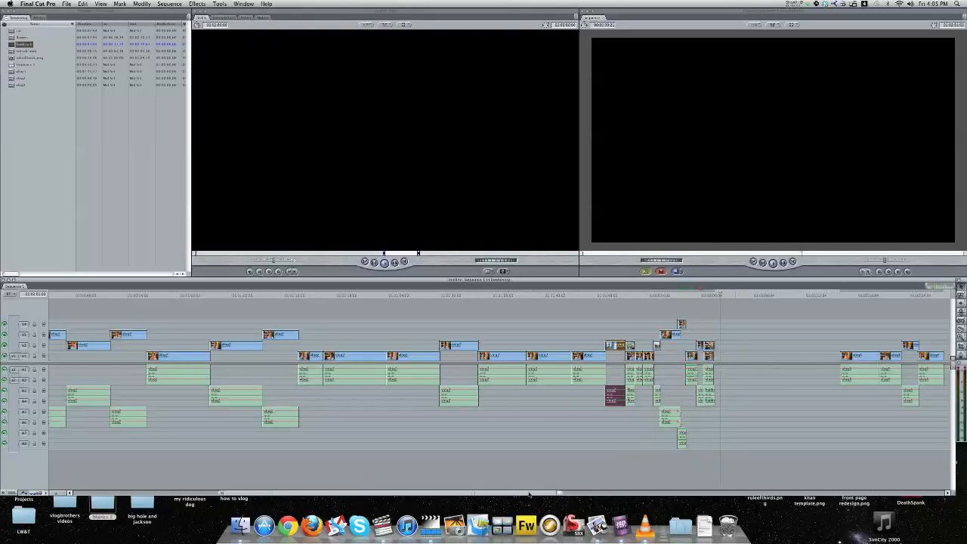
Step: Close the large gap between the end of the sock puppet shot and the clips that follow
scroll(620, 376, right, 5)
drag(580, 297, 570, 297)
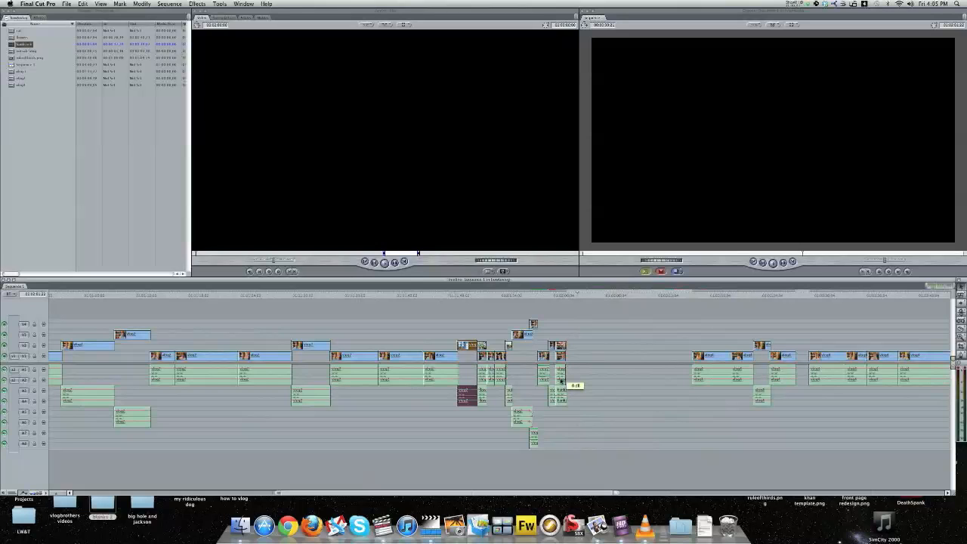
click(551, 296)
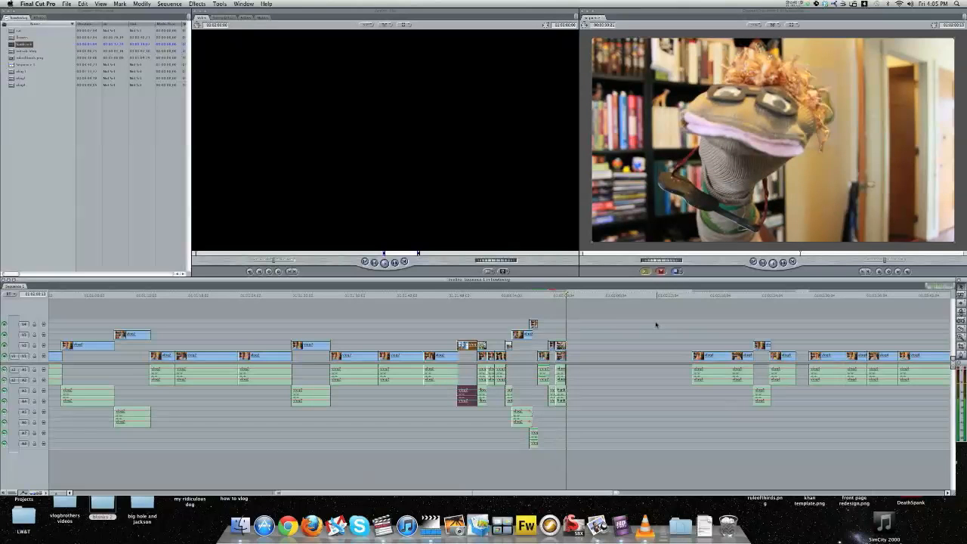
key(ctrl+g)
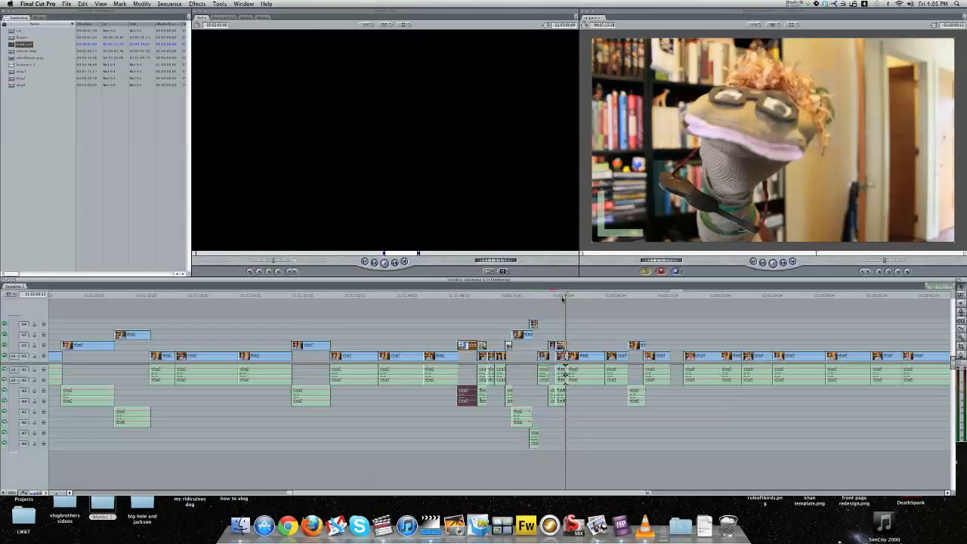
Step: Nudge the V1 clip after the sock puppet shot slightly earlier and play it through to its end
drag(574, 298, 566, 297)
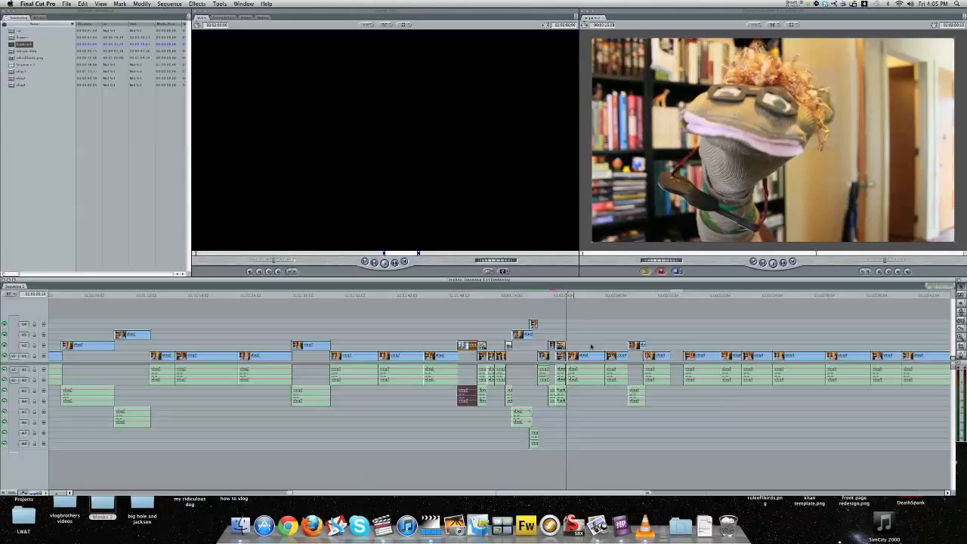
click(580, 356)
drag(565, 296, 564, 295)
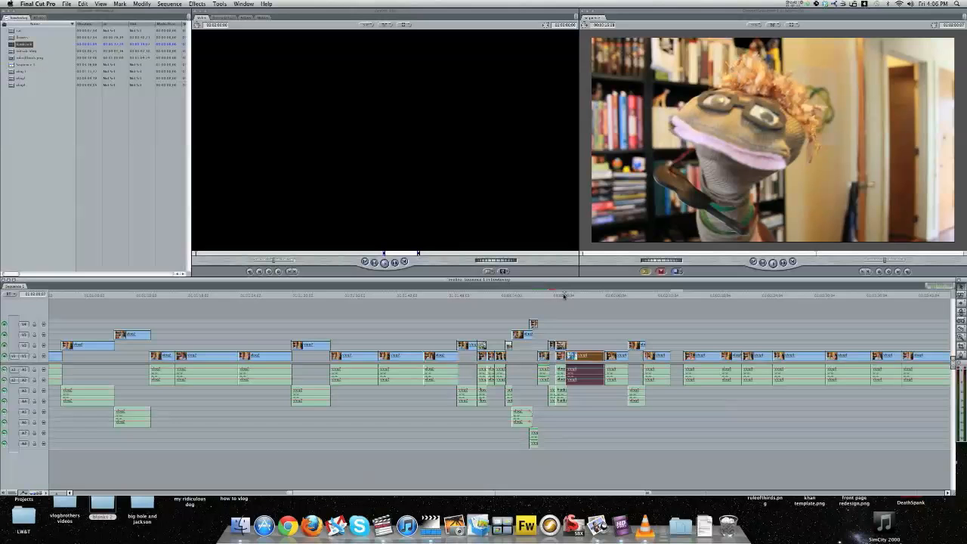
key(space)
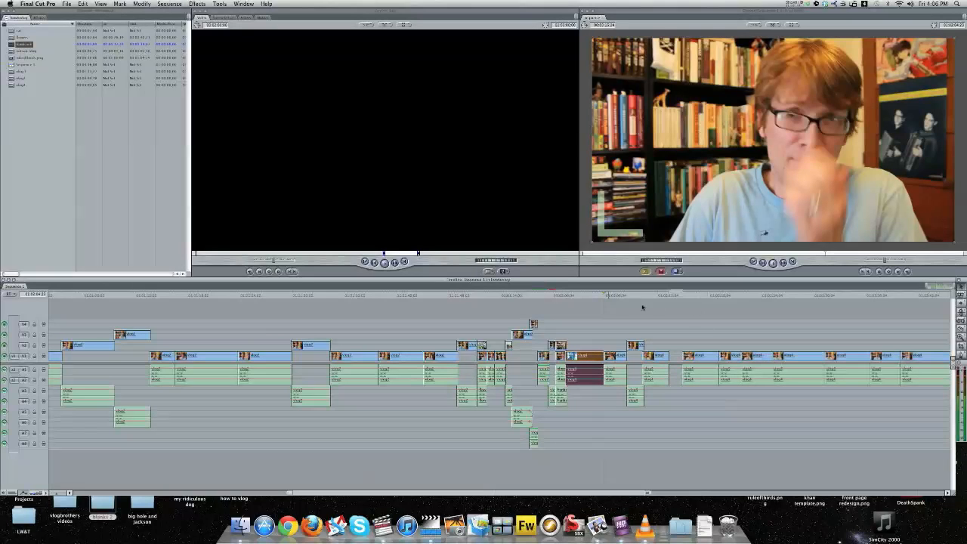
Step: Raise the next V1 clip to V2 and the V2 clip after it to V3, and preview the joins
mouse_move(611, 353)
mouse_down()
mouse_move(612, 333)
mouse_move(612, 353)
mouse_move(639, 359)
mouse_move(611, 348)
mouse_up()
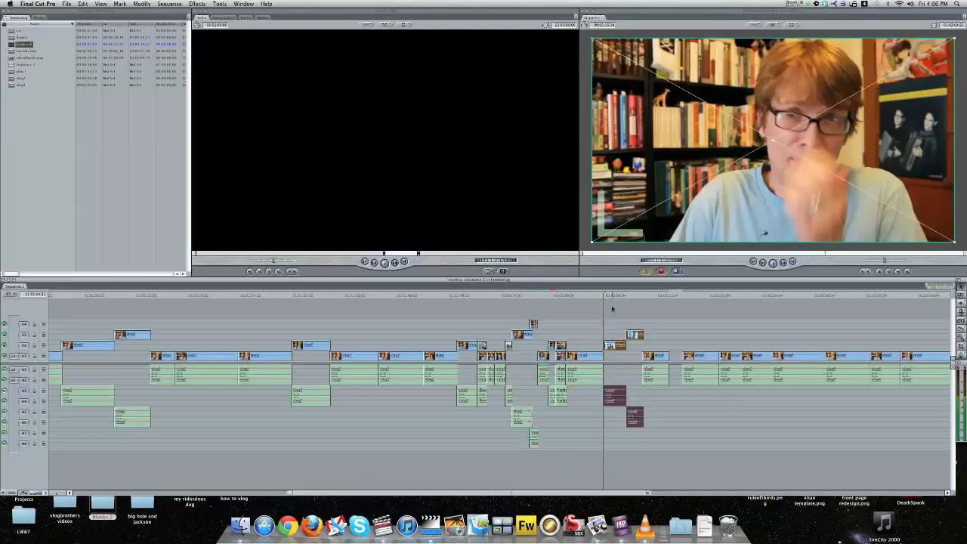
key(space)
drag(638, 493, 708, 492)
key(space)
Step: Scrub the join between the raised V2 and V3 clips and nudge the V3 clip slightly earlier to tighten the cut
drag(458, 296, 471, 296)
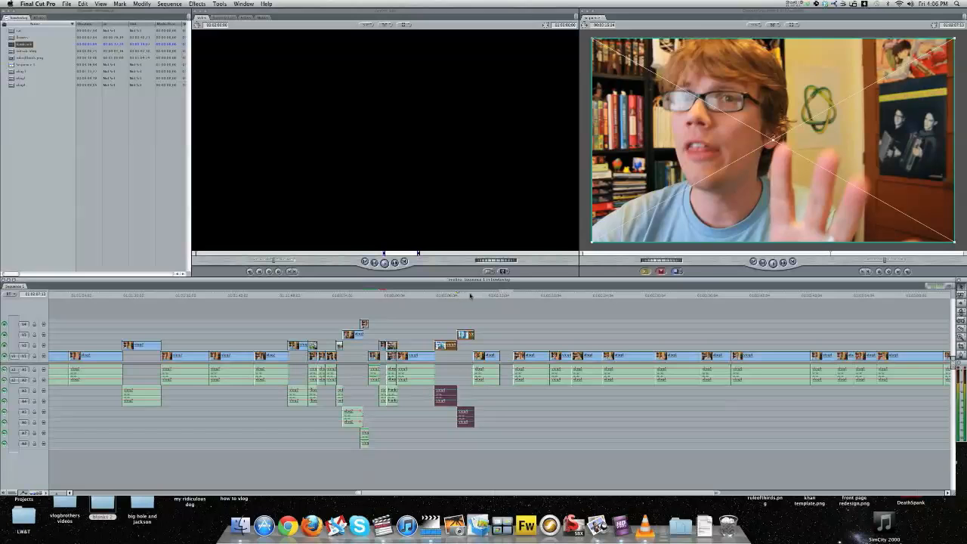
mouse_move(457, 295)
mouse_down()
mouse_move(475, 295)
mouse_move(456, 296)
mouse_up()
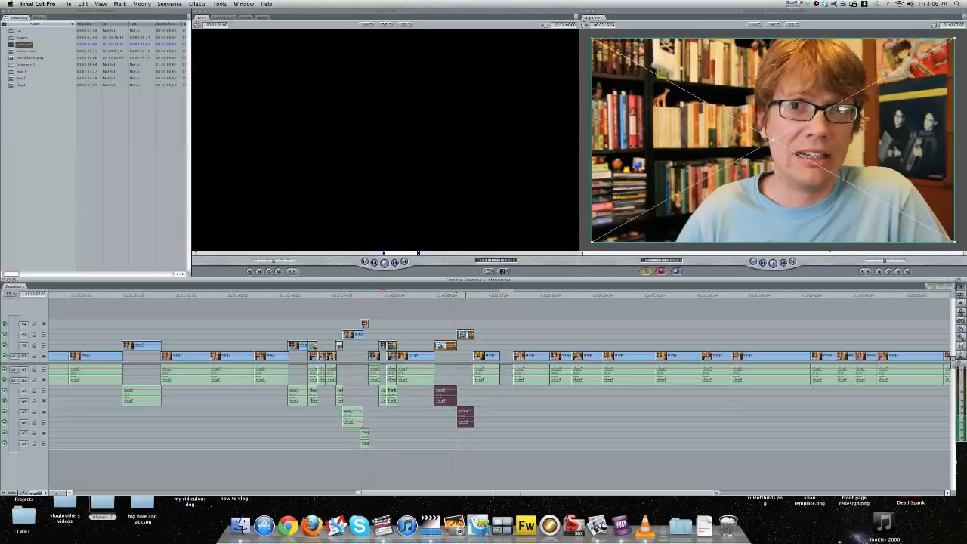
key(Right)
key(Right)
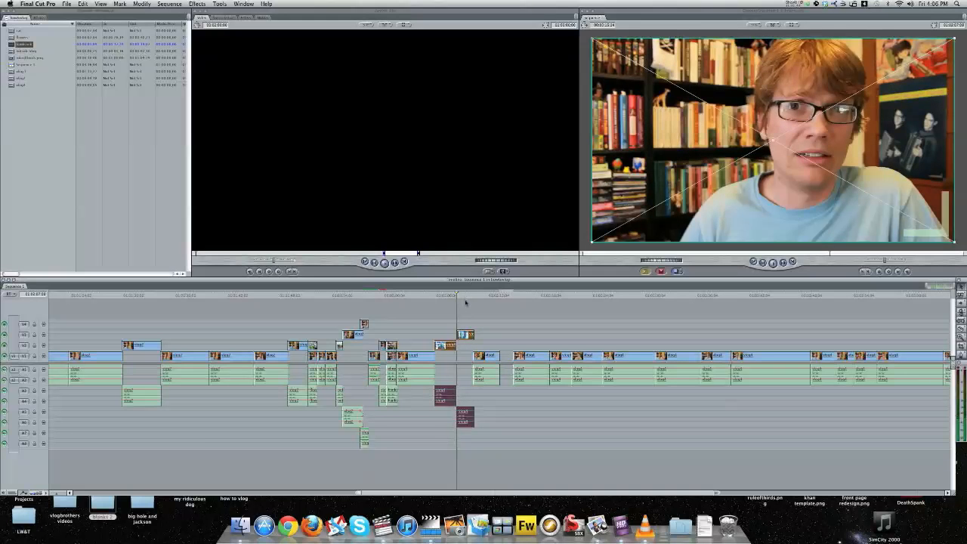
drag(465, 296, 457, 297)
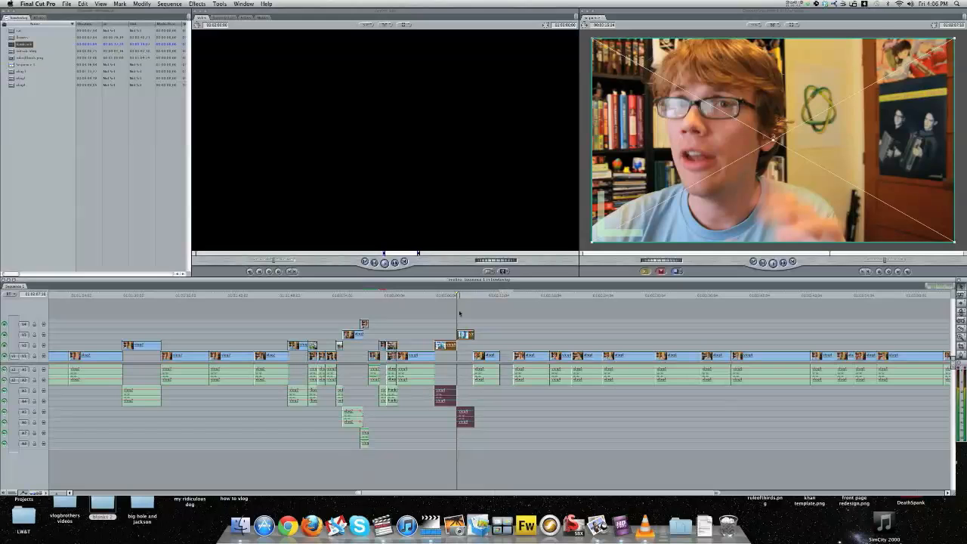
drag(467, 296, 455, 296)
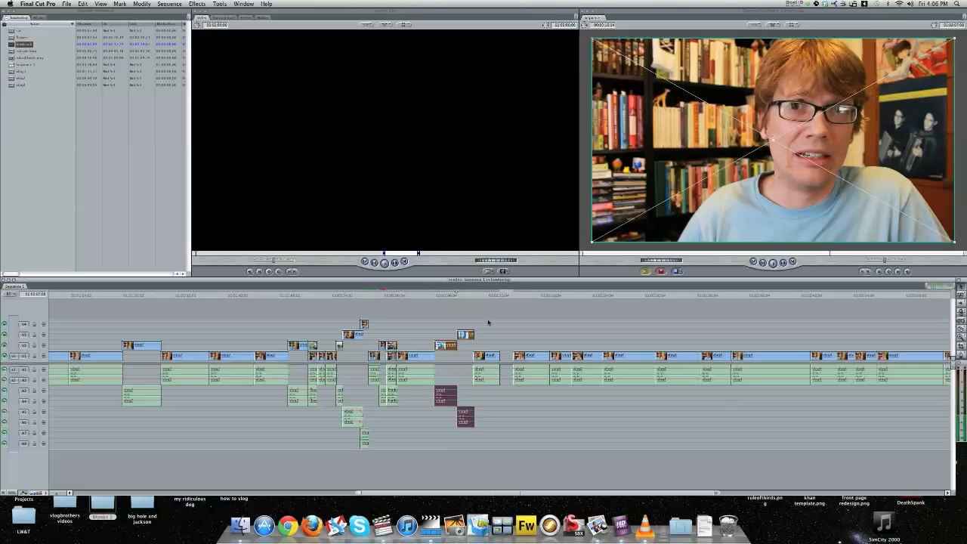
drag(467, 335, 464, 335)
click(456, 296)
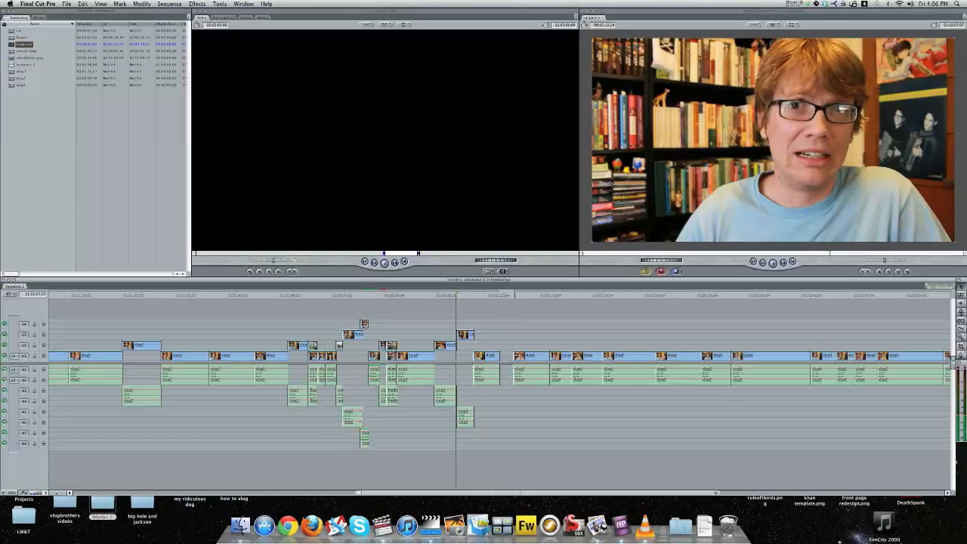
drag(464, 334, 466, 335)
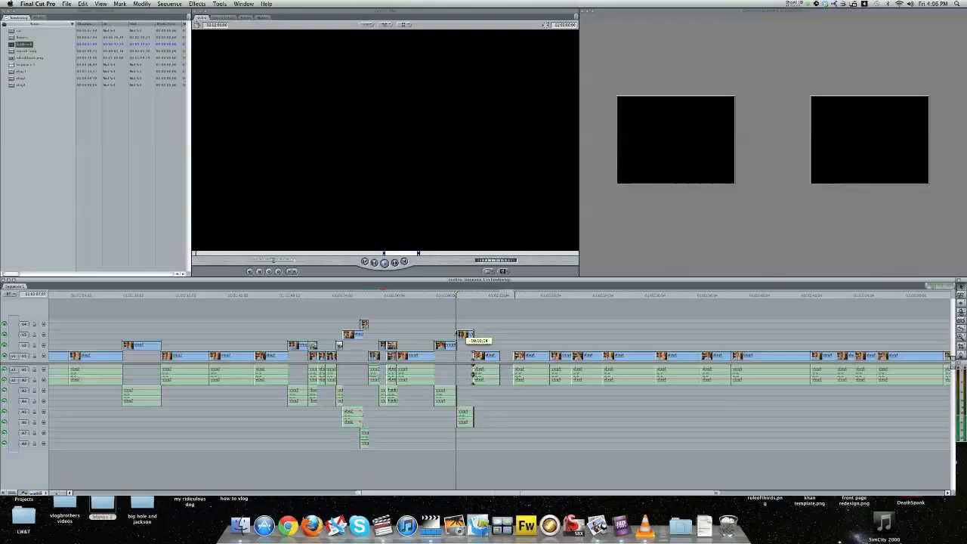
drag(464, 335, 464, 328)
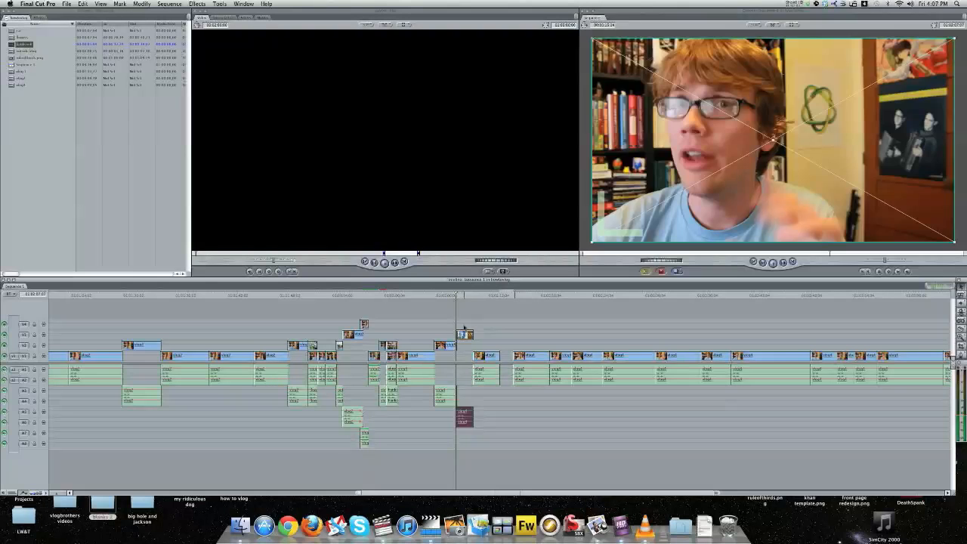
click(452, 296)
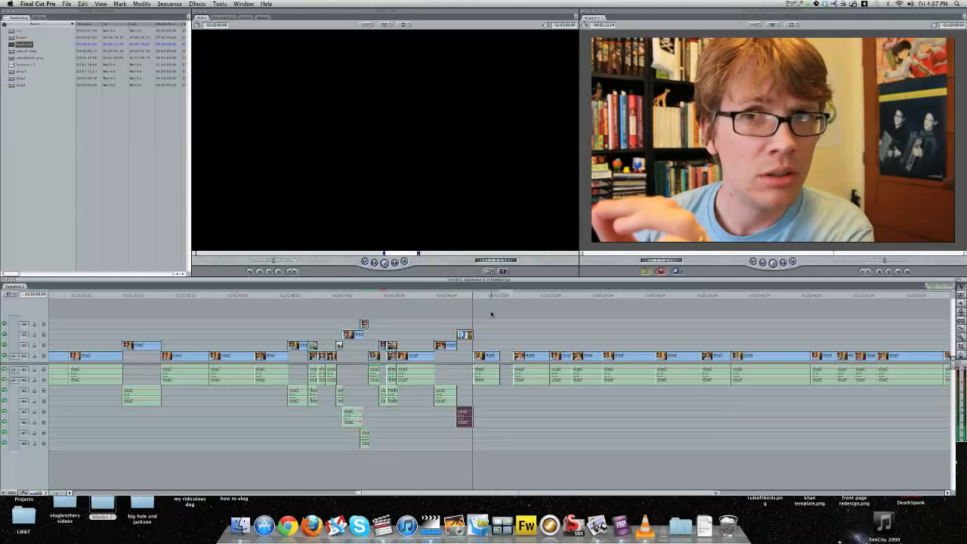
Step: Nudge the V1 clip after the V3 clip slightly earlier to tighten the cut, and play it through to the gap
key(Up)
key(Left)
key(Left)
key(Left)
key(Left)
key(Left)
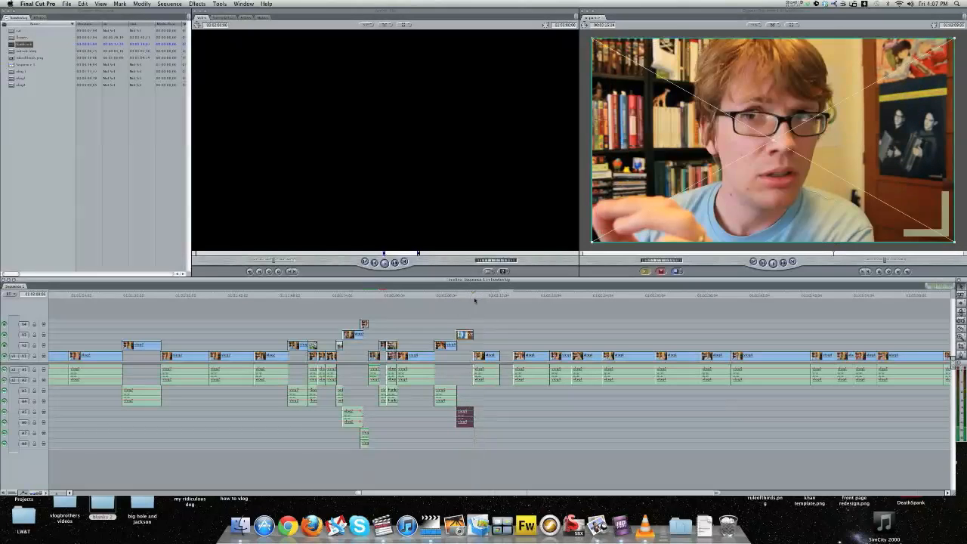
drag(485, 356, 485, 357)
click(468, 296)
key(space)
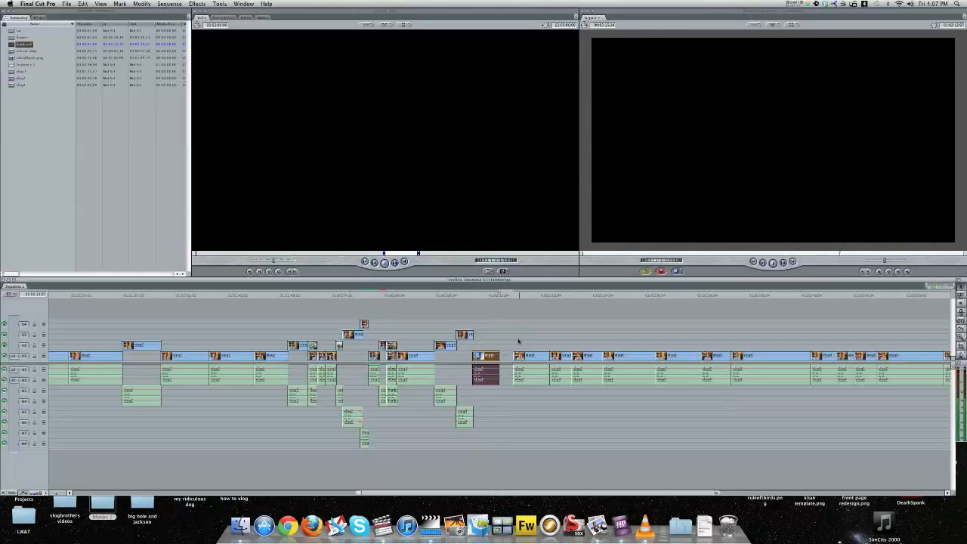
Step: Move the V1 clip after the gap up to V2, directly against the end of the clip before it, and preview the join
drag(520, 356, 506, 345)
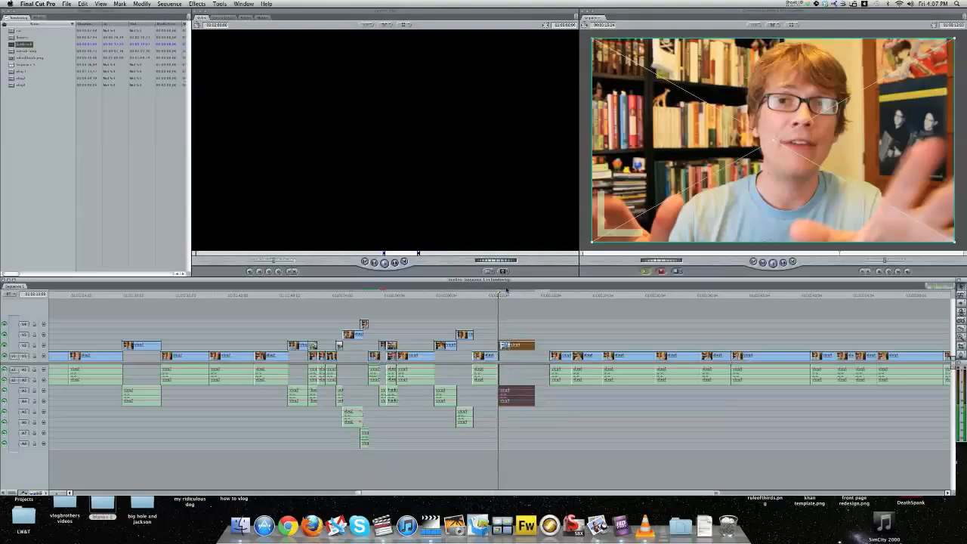
key(space)
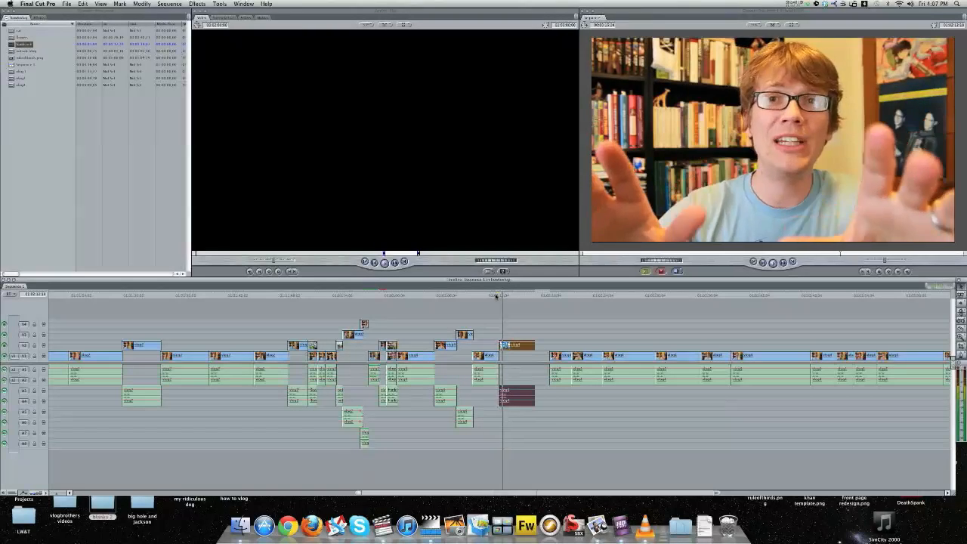
key(space)
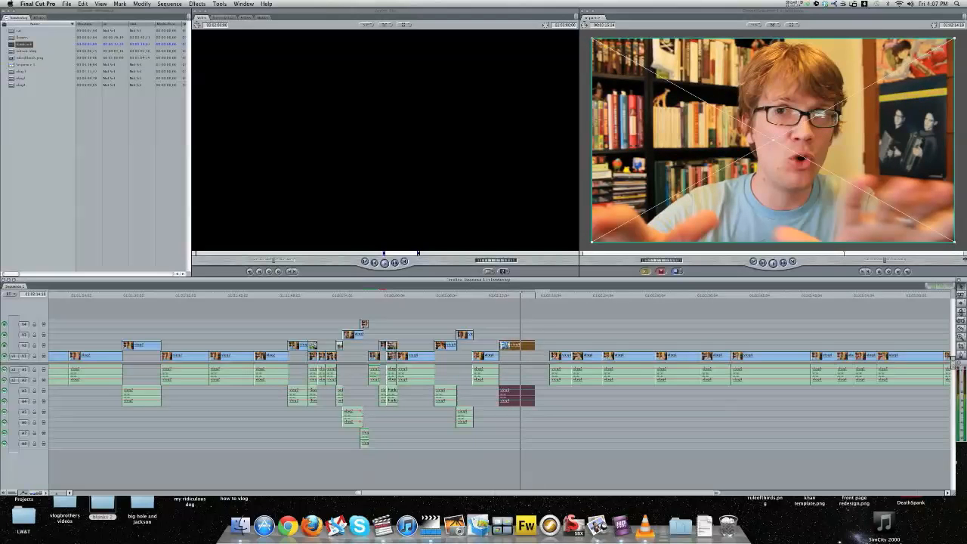
key(space)
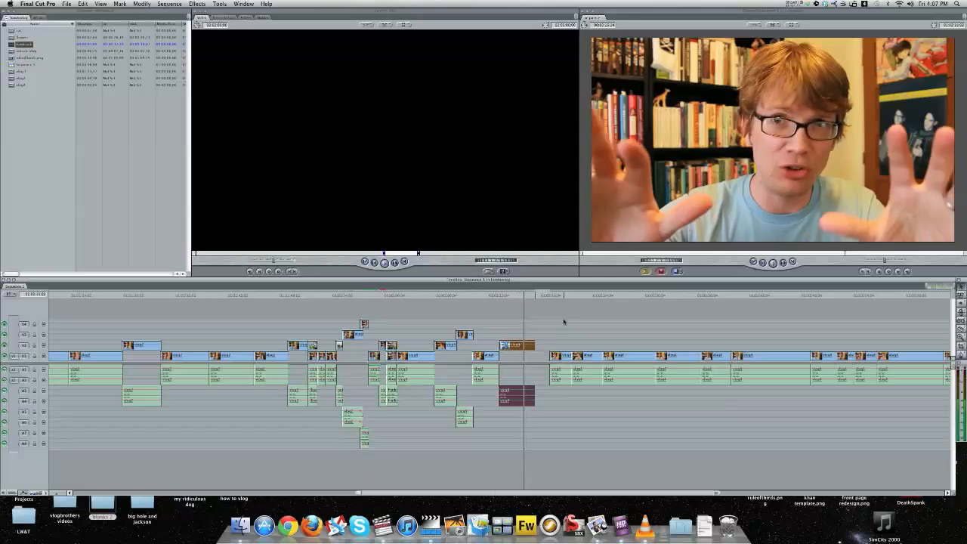
Step: Move the next V1 clip up to V3 against the V2 clip's end, and pull the following V1 clip back to meet it
click(533, 295)
drag(558, 357, 555, 335)
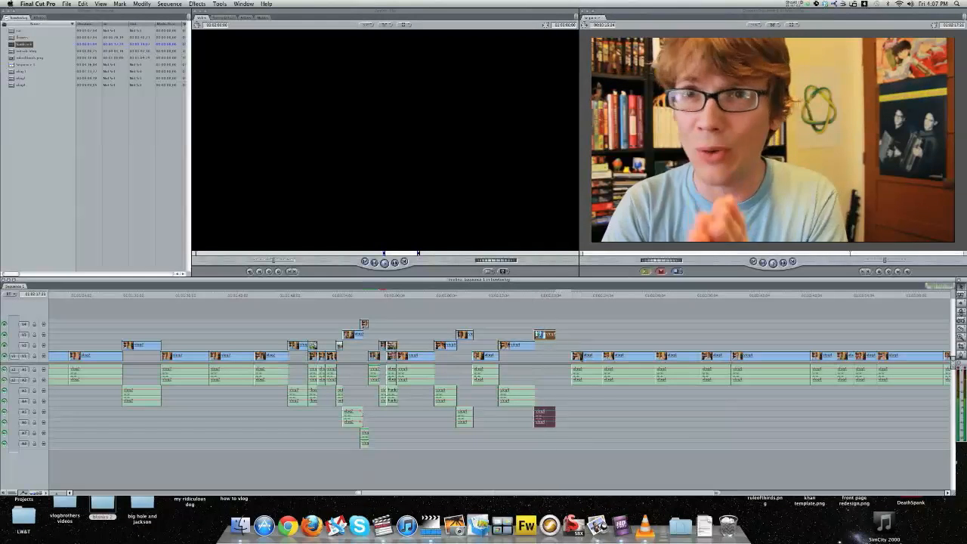
key(space)
drag(578, 355, 563, 347)
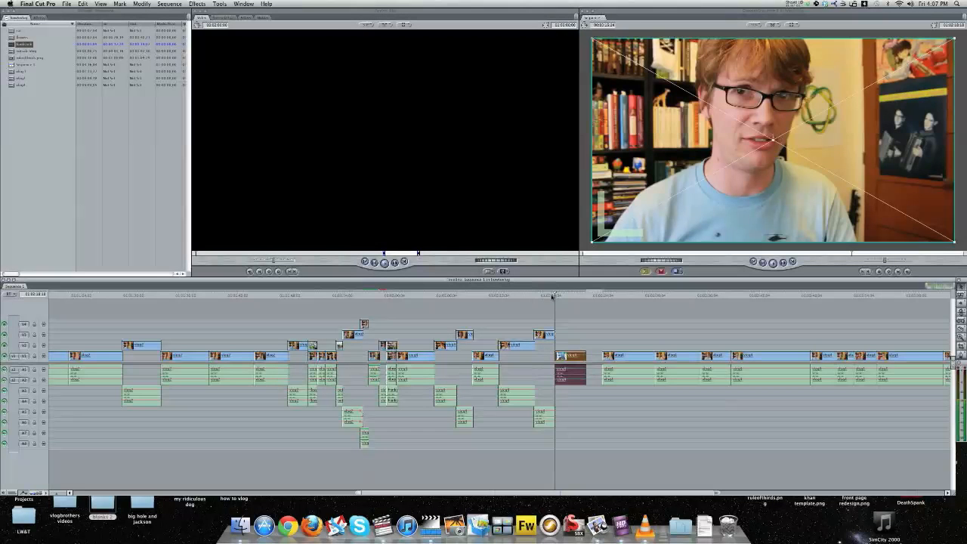
Step: Move the next V1 clip up to V2 against the end of the clip before it, and play the join
key(space)
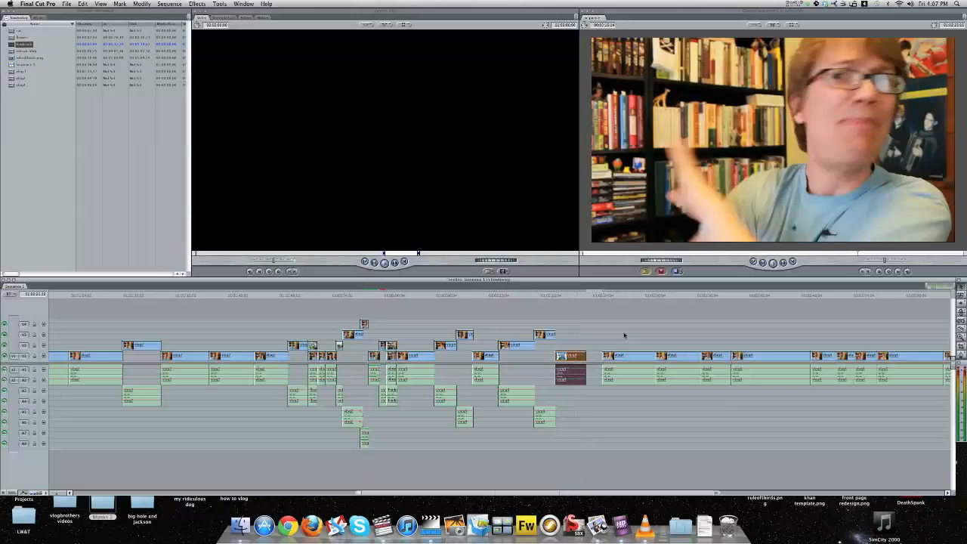
drag(608, 355, 591, 346)
click(581, 298)
key(space)
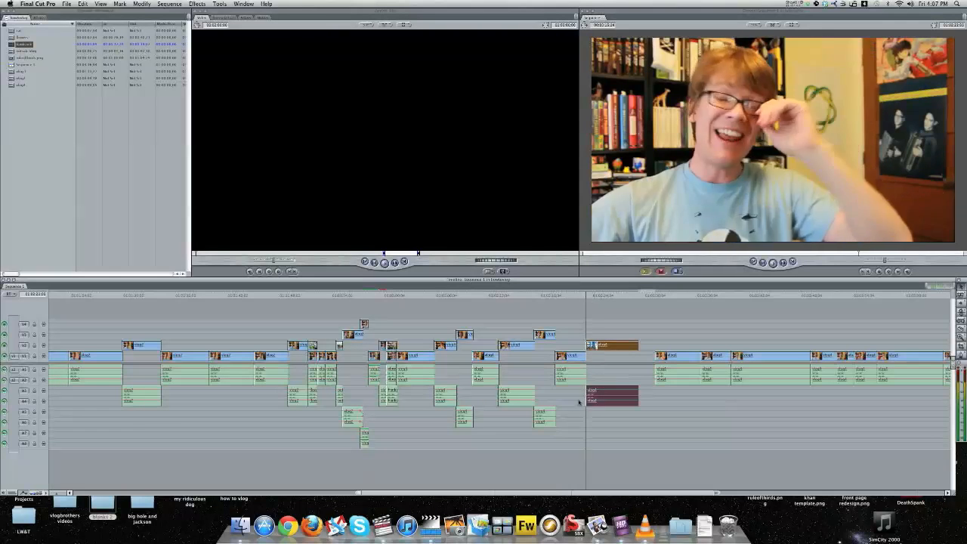
Step: Split the raised V2 clip where its usable footage ends and ripple-delete the remaining tail
drag(607, 492, 682, 492)
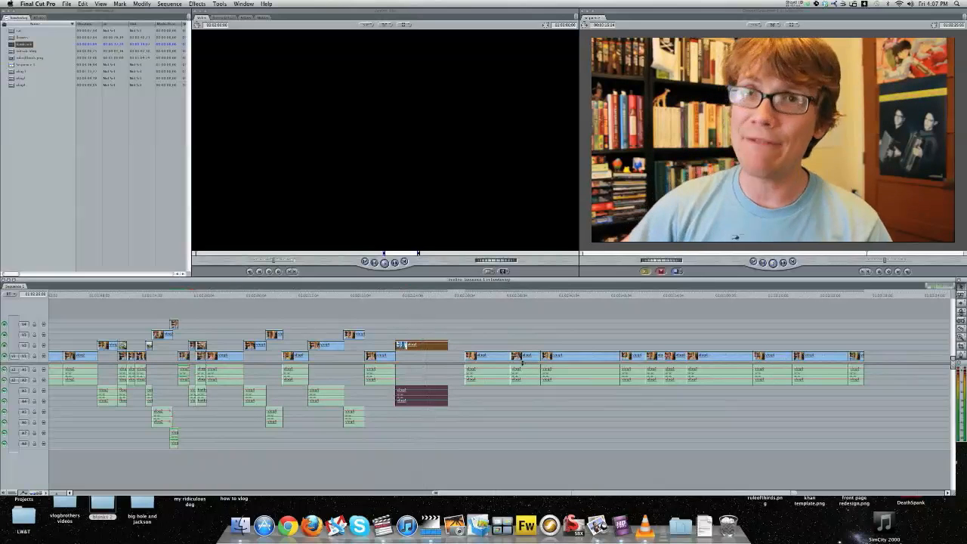
click(425, 297)
key(space)
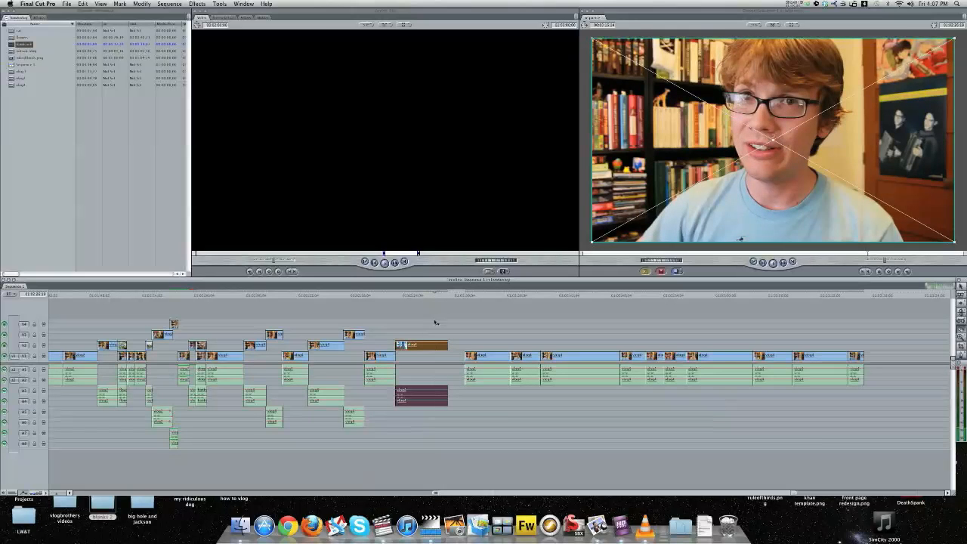
key(b)
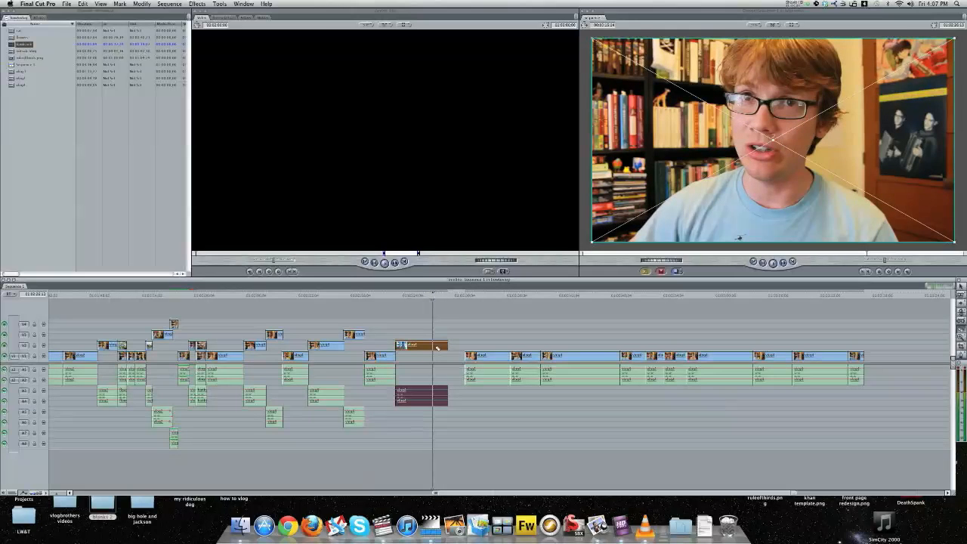
click(433, 345)
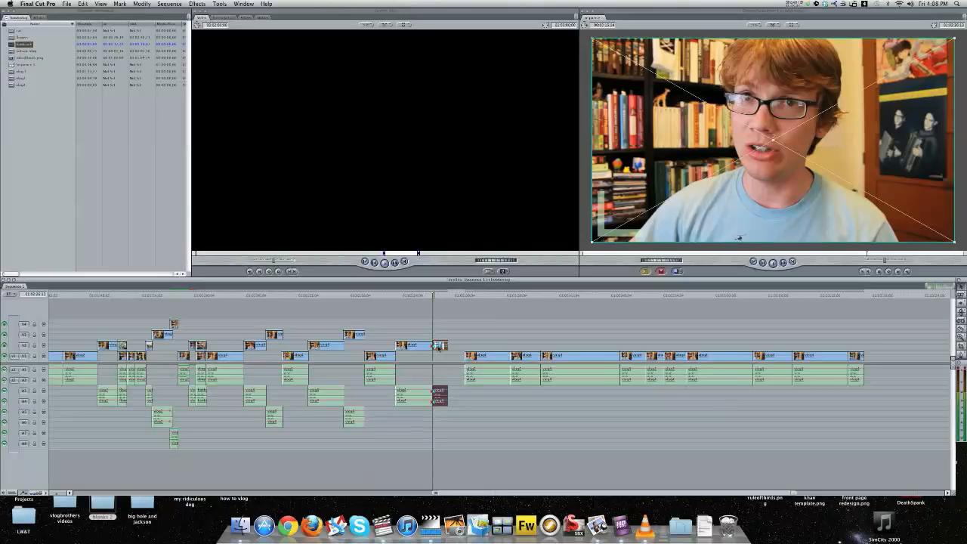
key(shift+Delete)
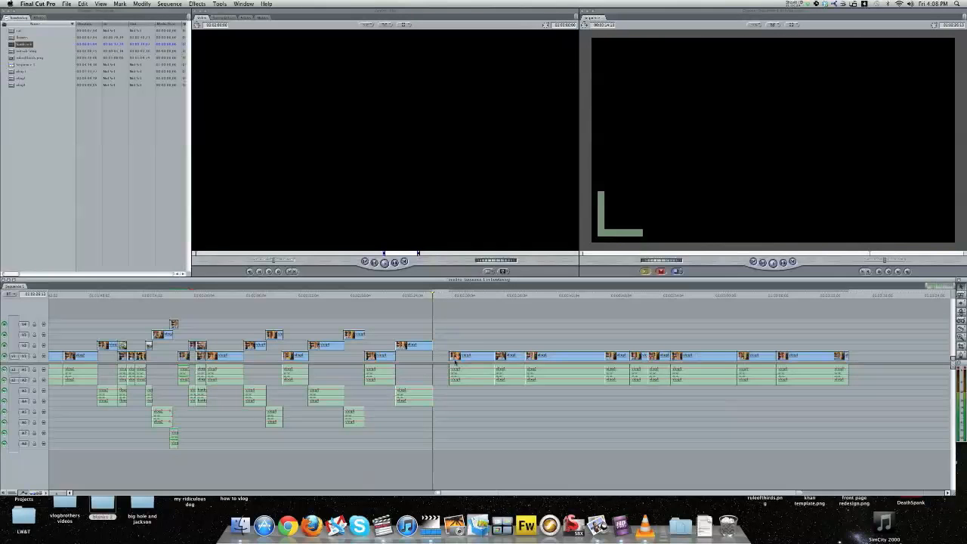
Step: Pull the next V1 clip back against the end of the shortened V2 clip and play it through
click(455, 361)
drag(455, 356, 437, 356)
key(space)
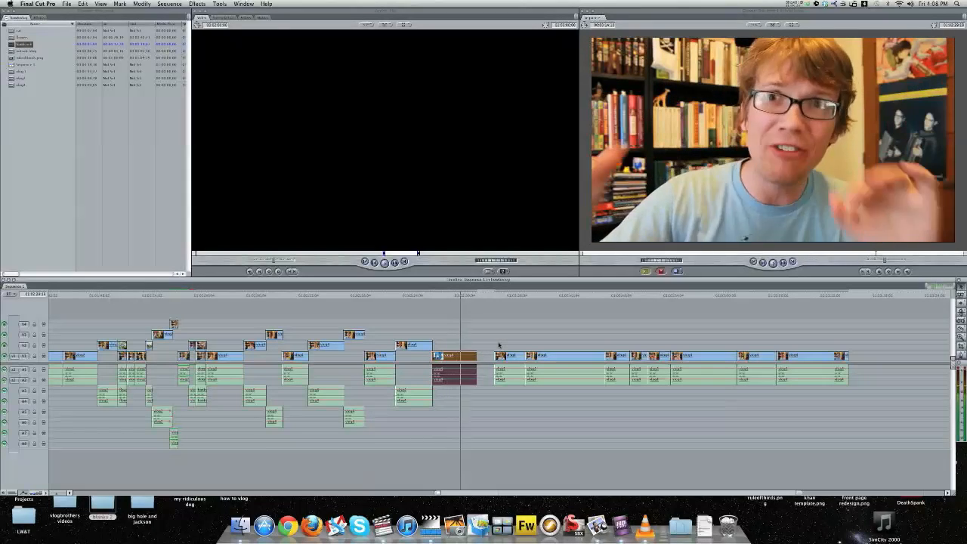
Step: Move the following V1 clip up to V2 against the end of the clip just placed, and scrub the join
key(Left)
key(Left)
key(Left)
drag(505, 356, 485, 345)
drag(476, 296, 472, 295)
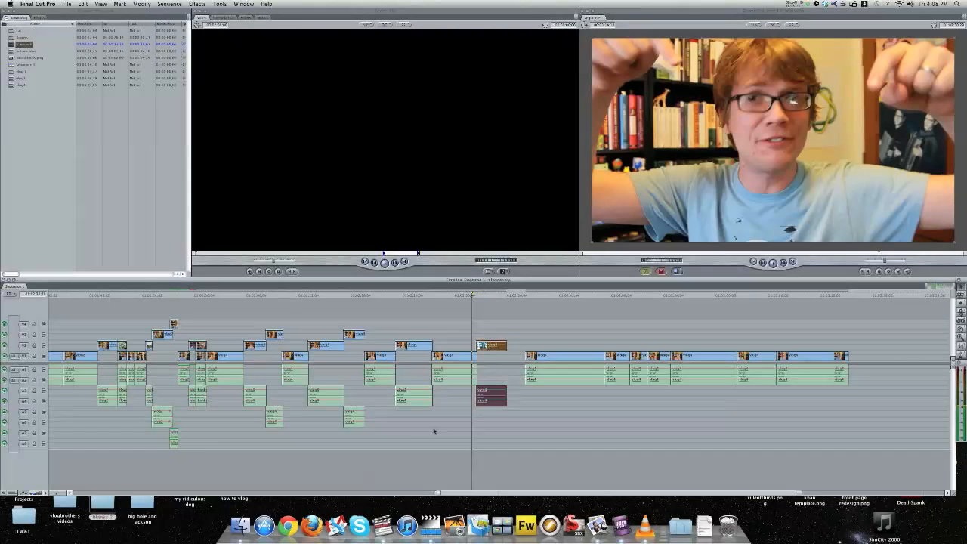
key(F9)
key(F11)
key(F9)
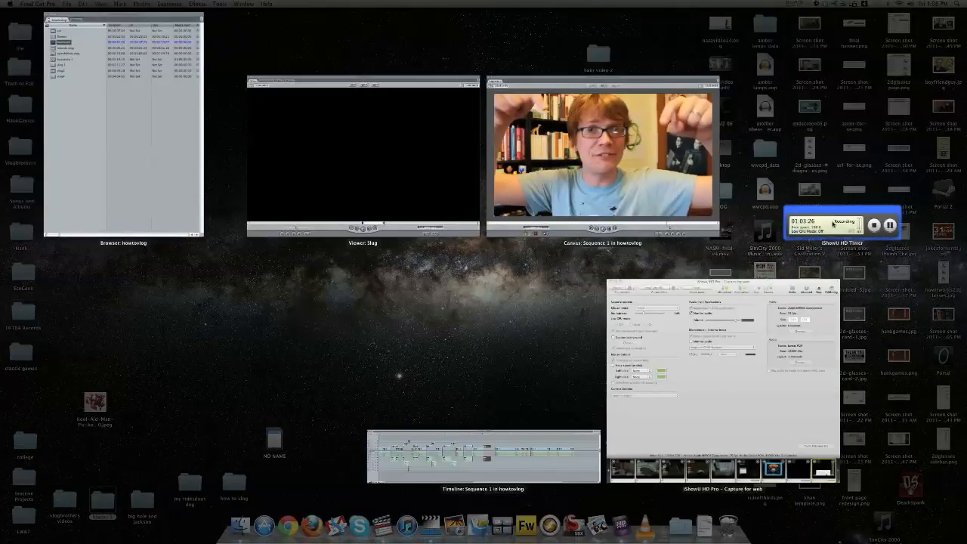
click(597, 151)
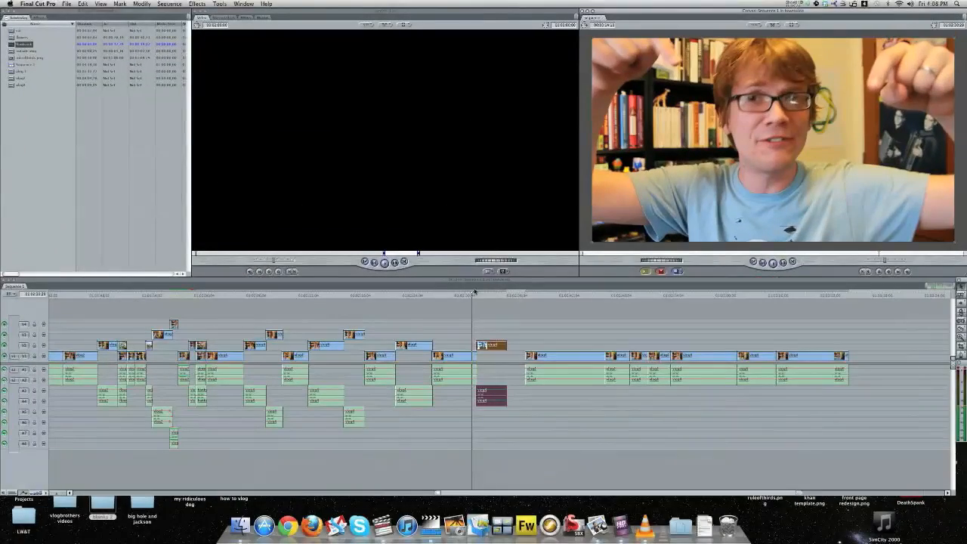
Step: Play the join into the raised V2 clip, and pull the next V1 clip back against that clip's end
drag(474, 292, 470, 295)
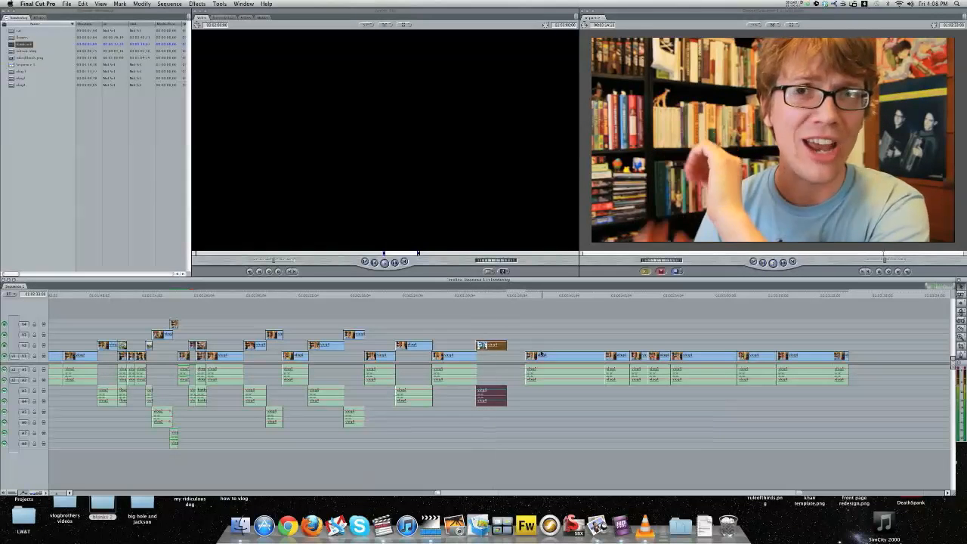
key(space)
key(space)
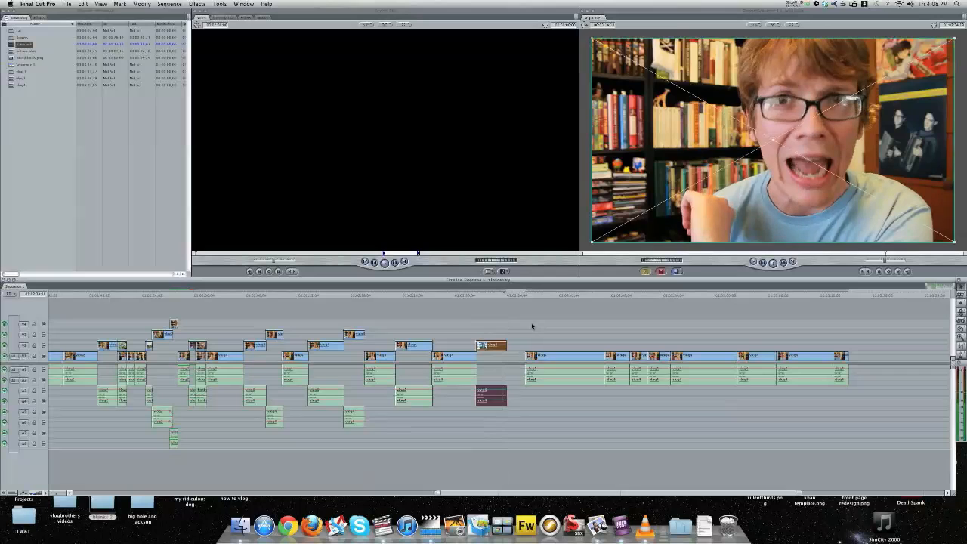
drag(507, 302, 506, 299)
drag(531, 361, 513, 360)
click(499, 293)
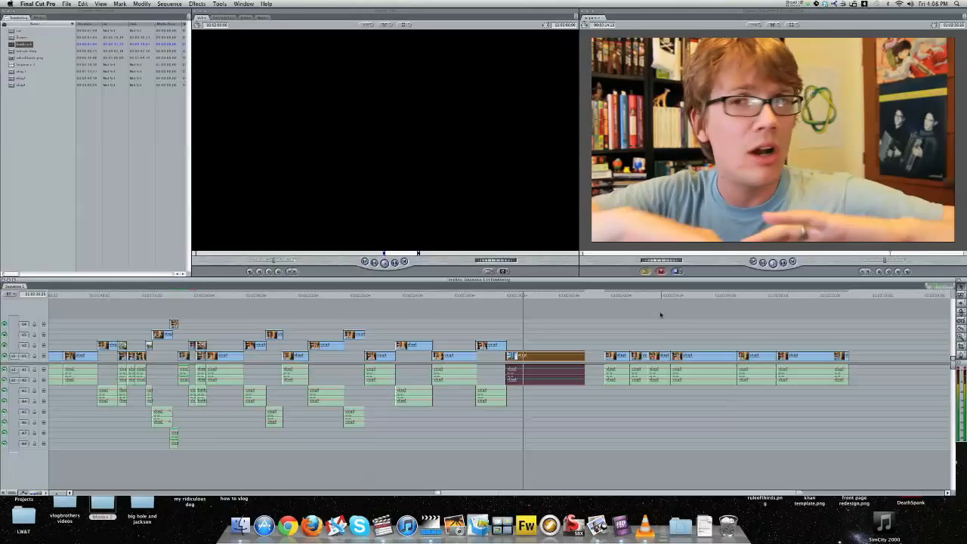
Step: Move the next short V1 clip up to V2, directly against the end of the long V1 clip before it
scroll(552, 449, right, 10)
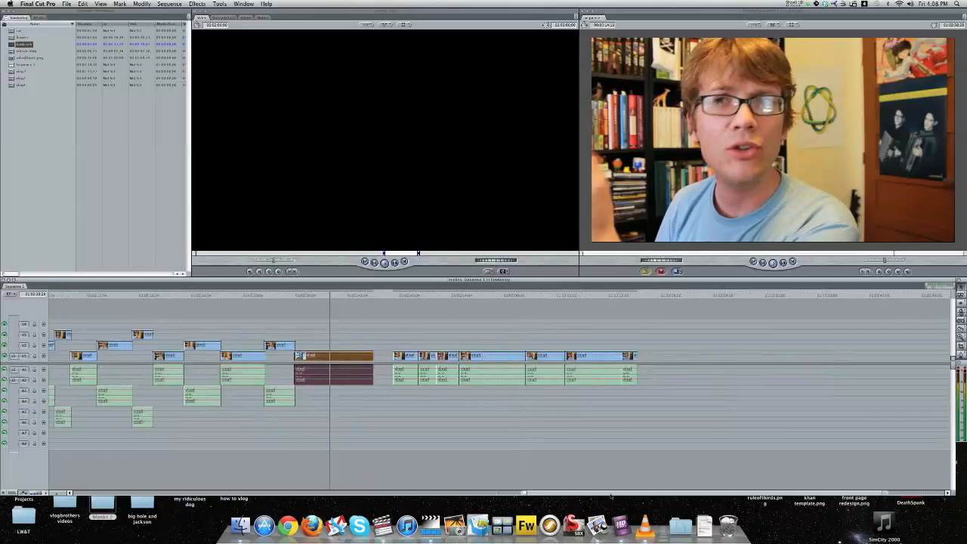
click(358, 296)
drag(347, 346, 334, 347)
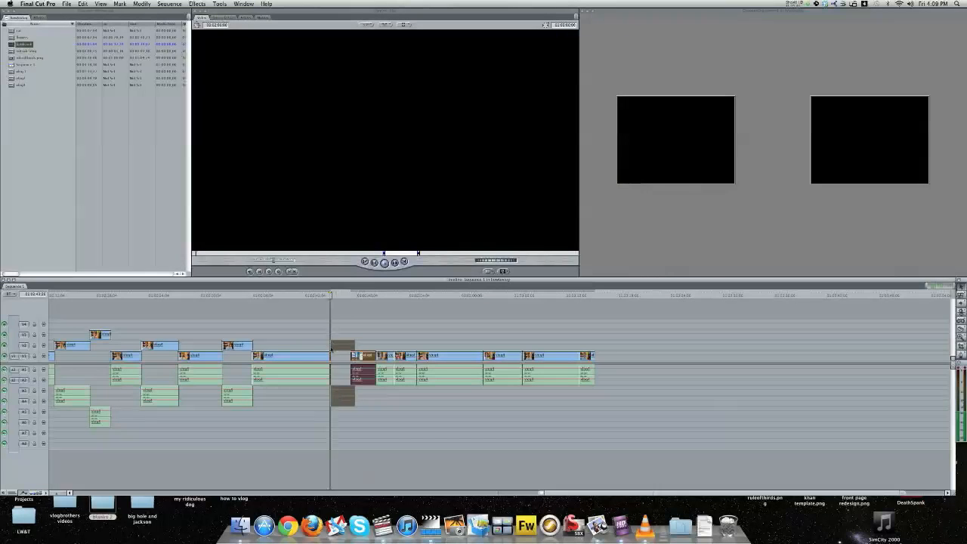
Step: Play back the earlier edit and shift all clips from the next V2 clip onward later, opening a gap for an insert
drag(102, 295, 203, 297)
drag(303, 297, 294, 297)
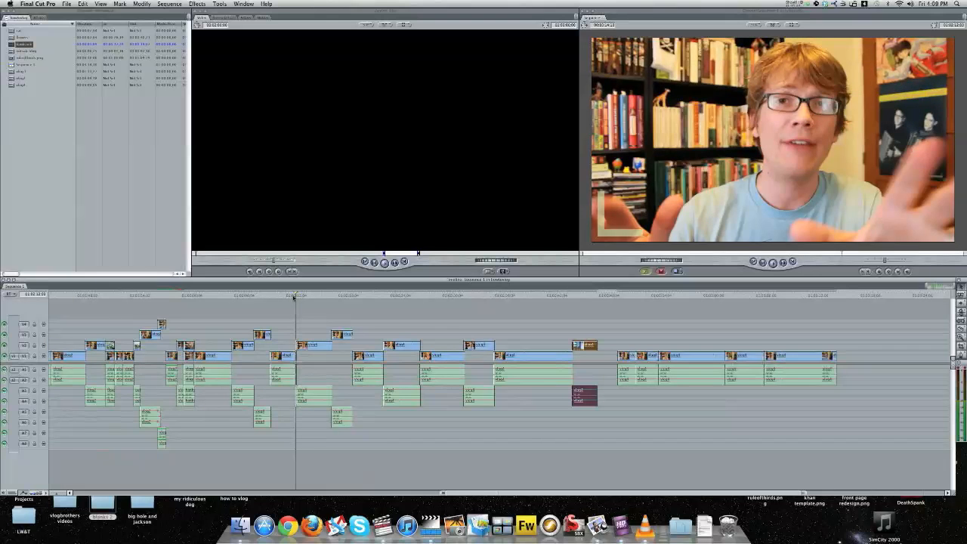
key(space)
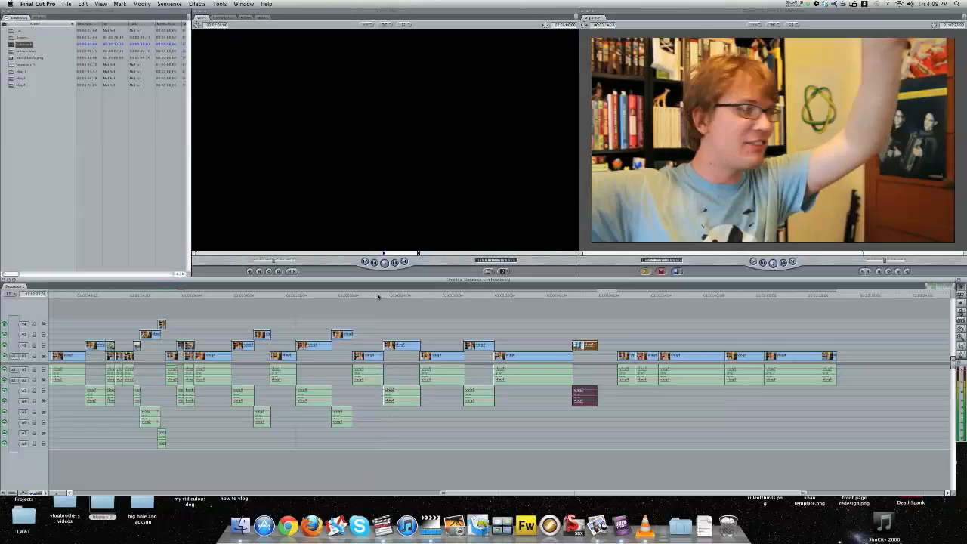
drag(406, 322, 583, 431)
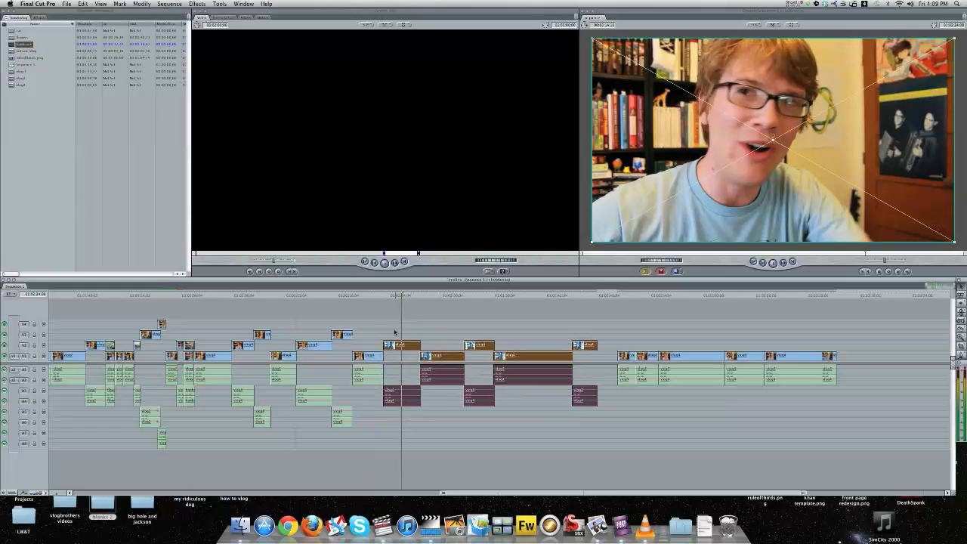
drag(462, 331, 838, 449)
drag(504, 354, 618, 355)
click(573, 428)
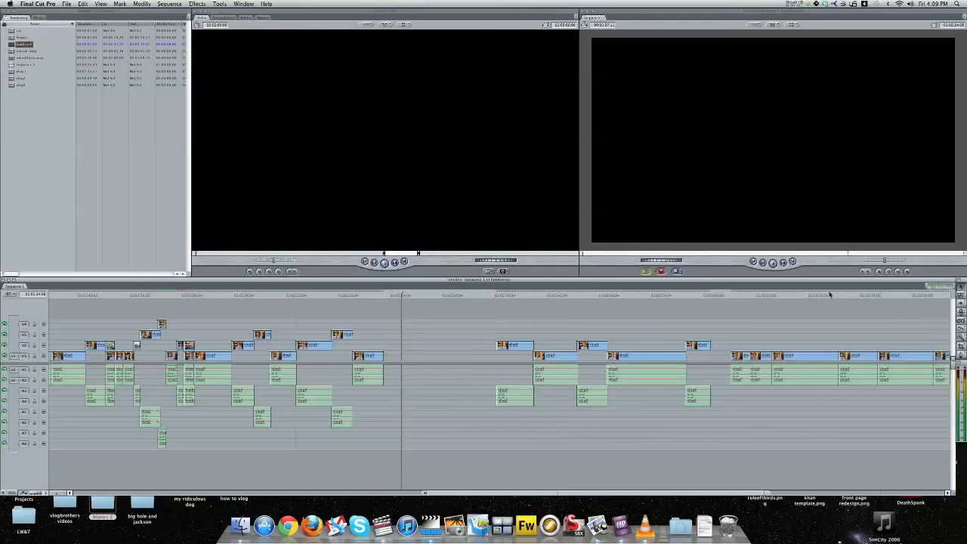
Step: Move two adjoining V1 clips from near the sequence end to the start of the new gap, and play them
click(830, 295)
key(space)
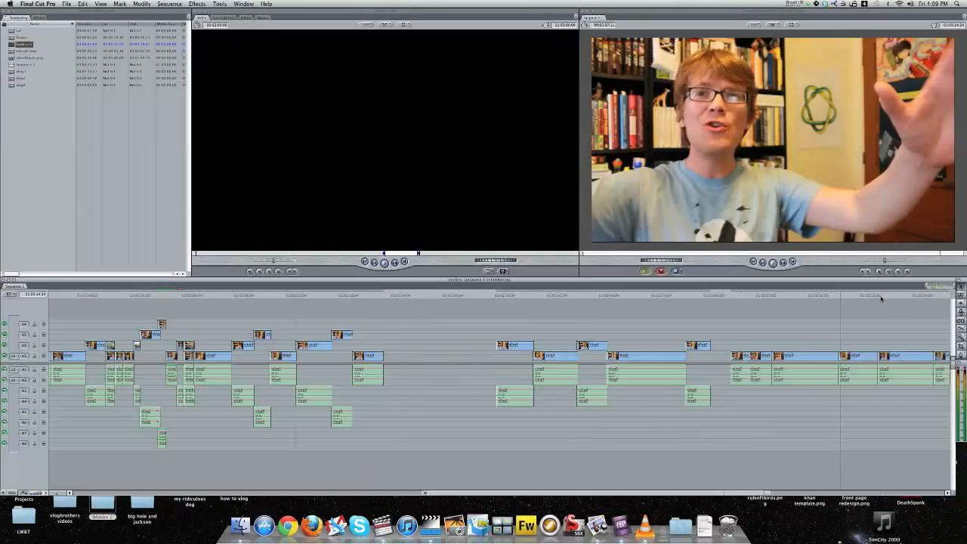
drag(868, 355, 412, 352)
click(376, 295)
key(space)
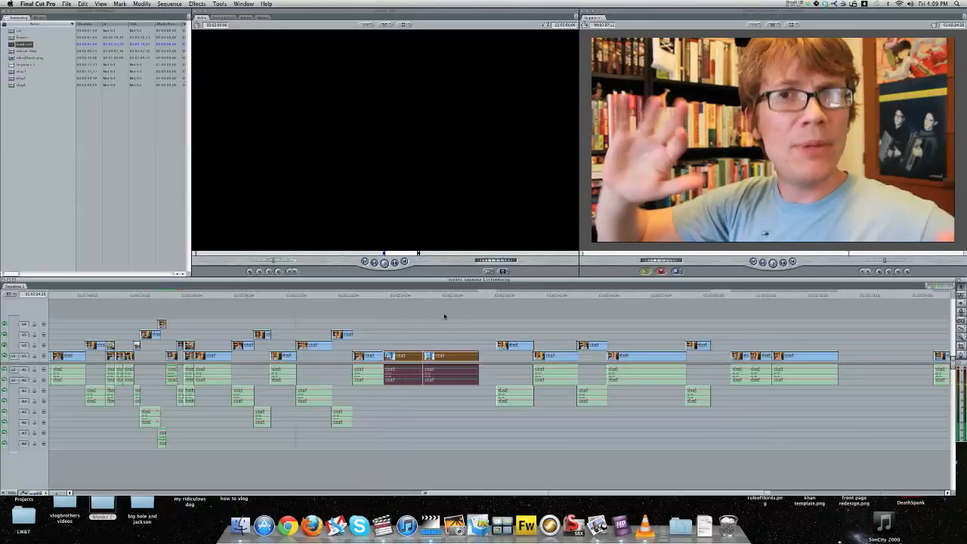
Step: Raise the second inserted clip to V2, shift it slightly earlier against the first clip's end, and play the join
key(space)
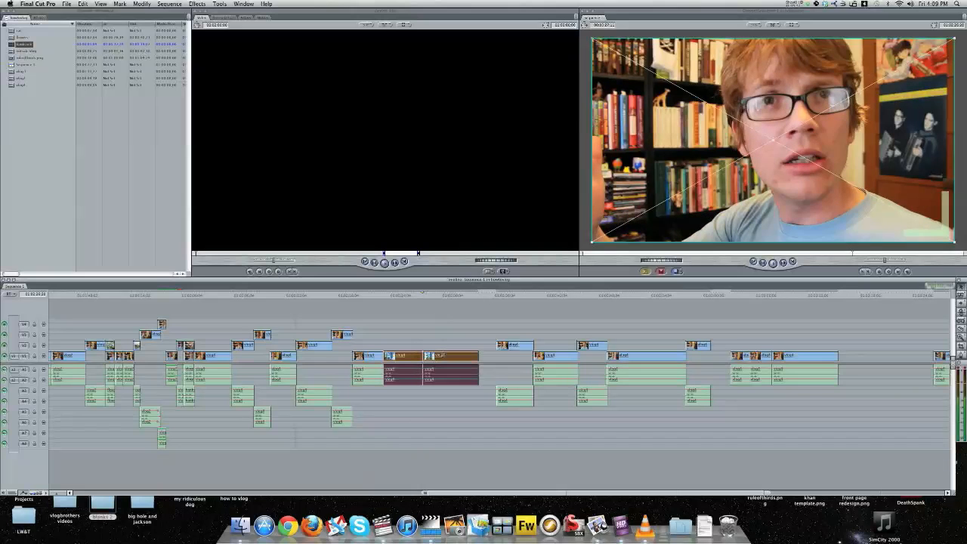
click(442, 343)
drag(437, 356, 432, 346)
click(419, 296)
key(space)
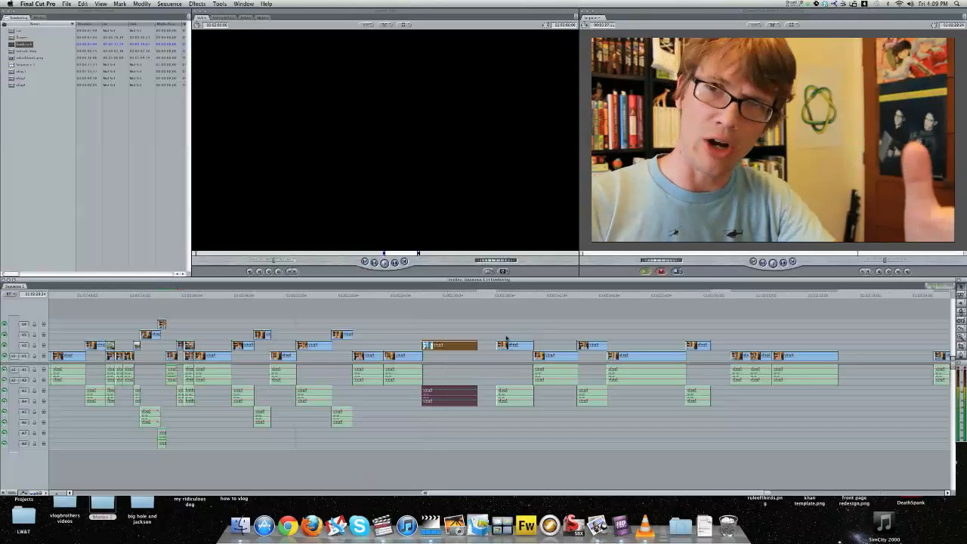
Step: Return the second inserted clip to V1, raise the first one to V2, and play through to the gap
mouse_move(445, 344)
mouse_down()
mouse_move(406, 332)
mouse_move(436, 355)
mouse_up()
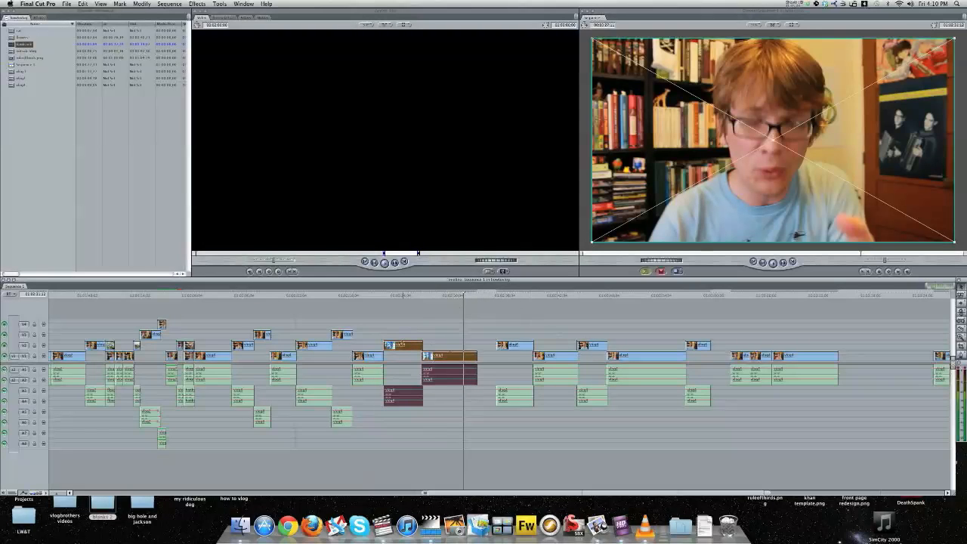
click(471, 296)
key(space)
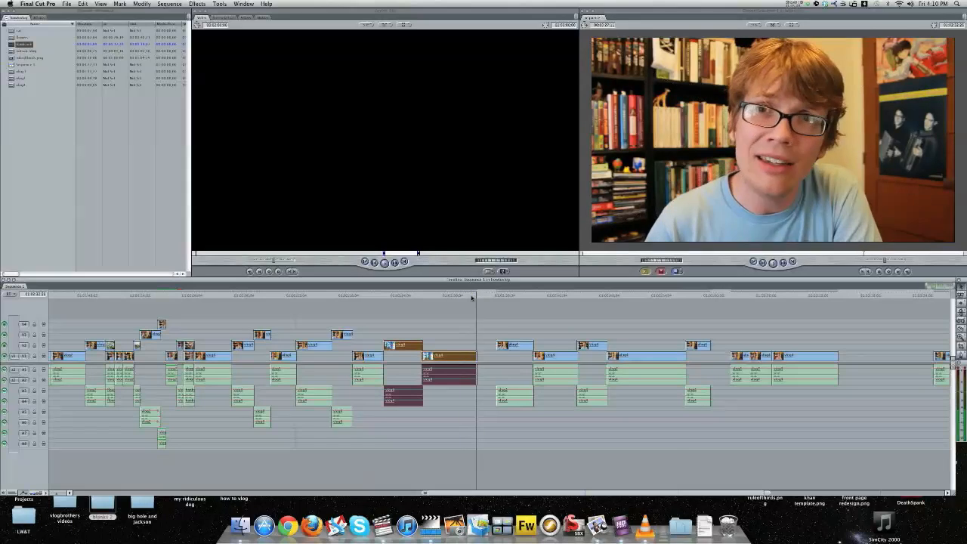
key(space)
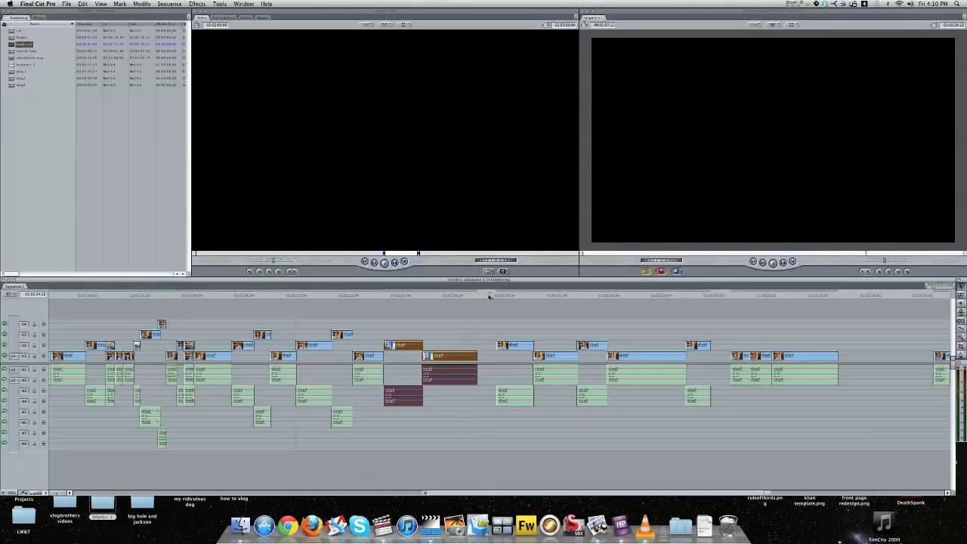
Step: Close the gap after the inserted clips and nudge the following block of clips slightly earlier to tighten the cut
key(ctrl+g)
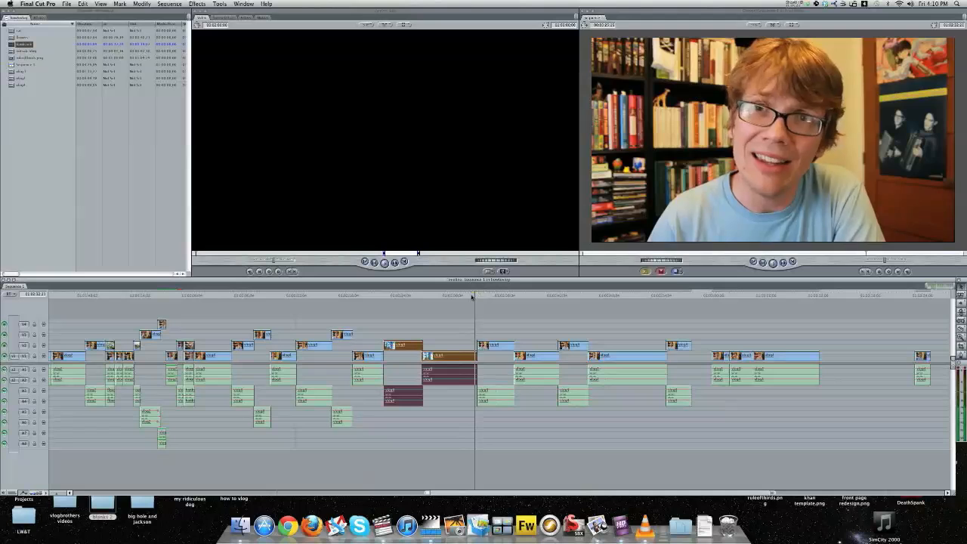
drag(485, 296, 842, 429)
key(Left)
key(Left)
drag(489, 346, 487, 346)
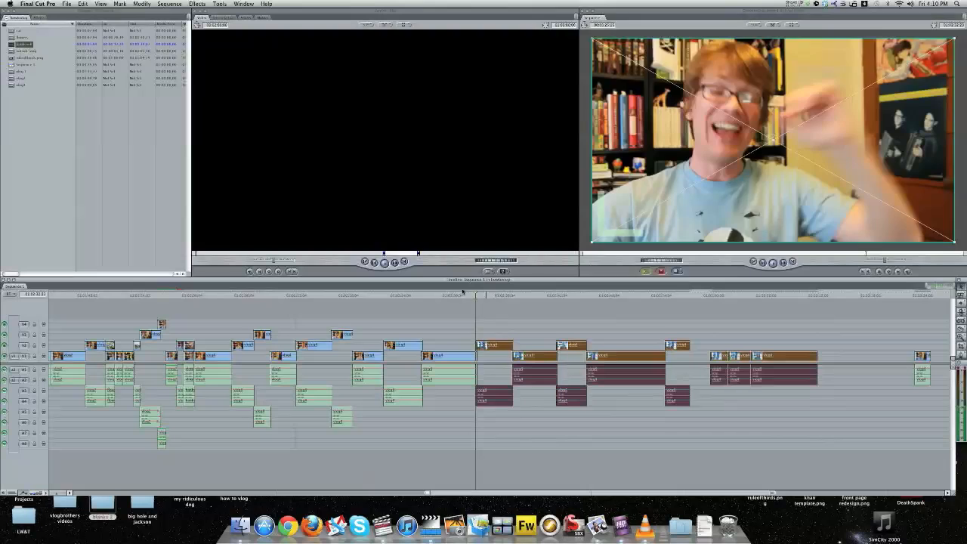
Step: Scrub the cut after the inserted clips, nudge the following block slightly later, and play across the join
mouse_move(466, 295)
mouse_down()
mouse_move(489, 295)
mouse_move(470, 296)
mouse_up()
drag(489, 344, 489, 344)
click(471, 296)
key(space)
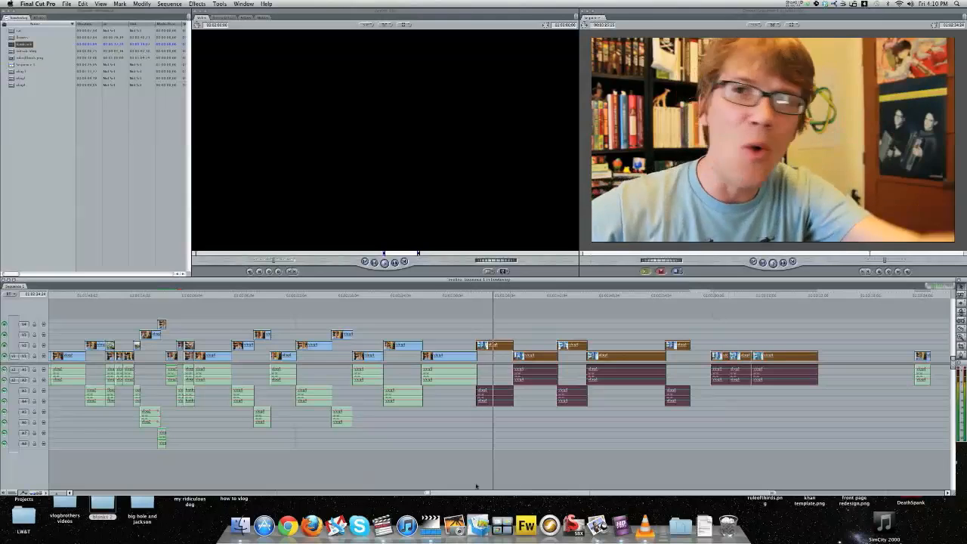
Step: Pull the three V1 clips after the next gap back against the end of the V2 clip, and play them
scroll(499, 446, right, 8)
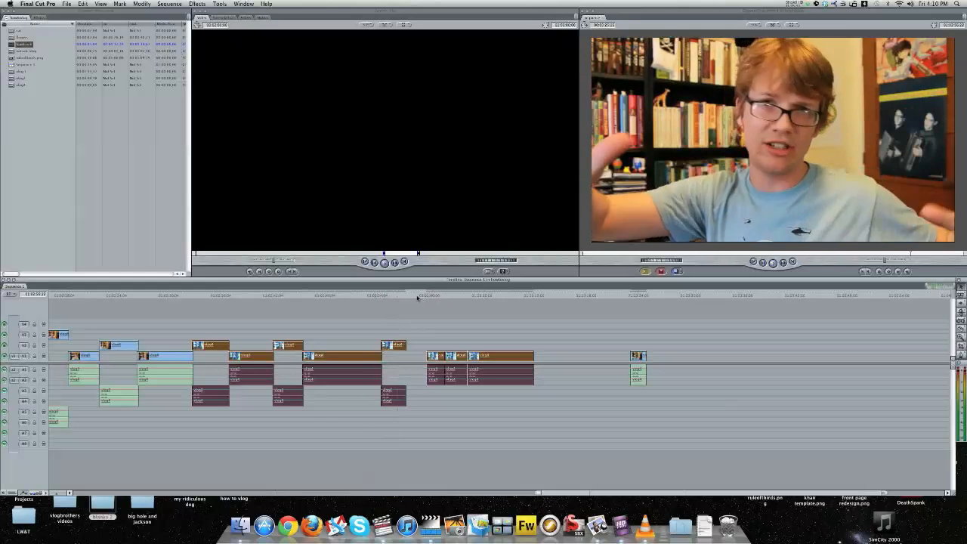
drag(426, 333, 559, 402)
drag(436, 355, 416, 356)
drag(404, 294, 401, 296)
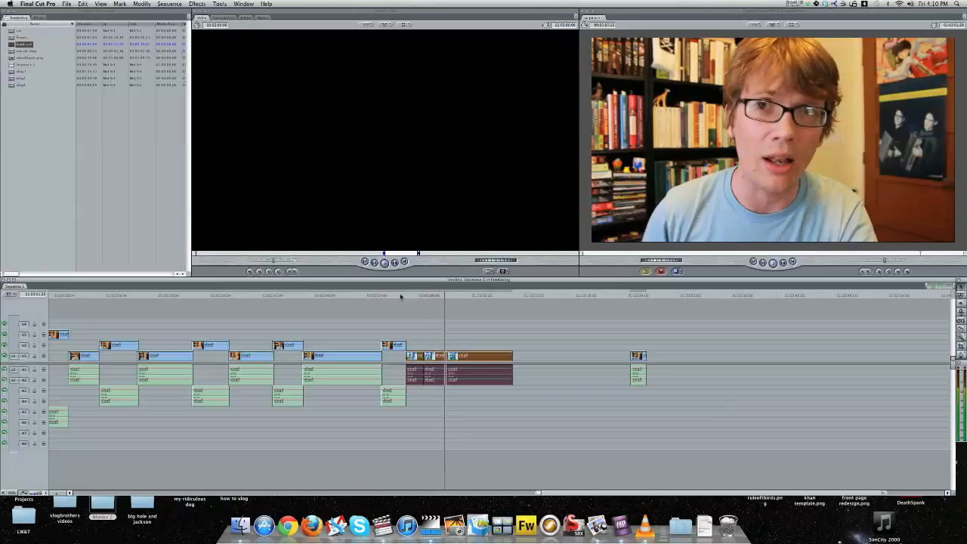
key(space)
Step: Raise the last of those three clips to V2, slightly earlier against the clip before it, and play it to its end
drag(456, 294, 449, 297)
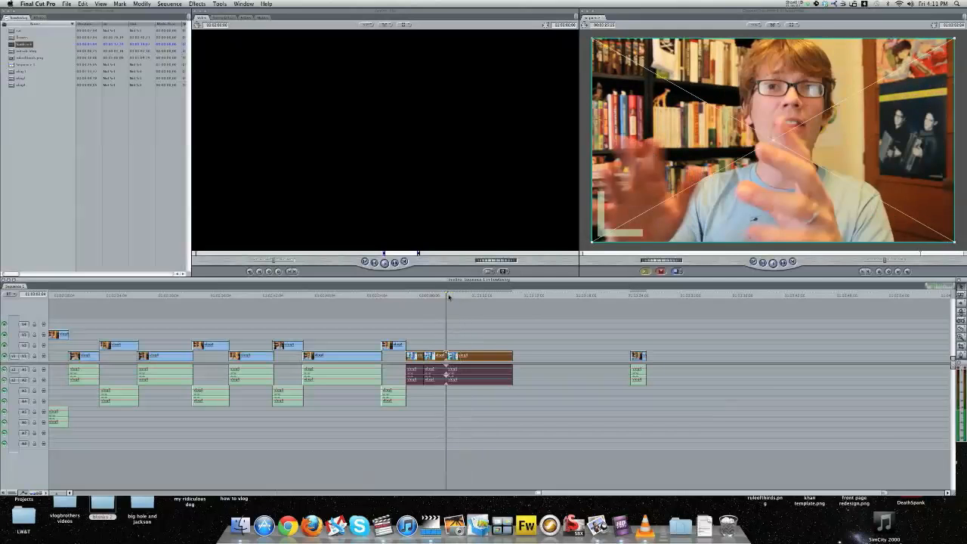
click(488, 311)
key(Left)
key(Left)
key(Left)
drag(462, 355, 458, 345)
key(space)
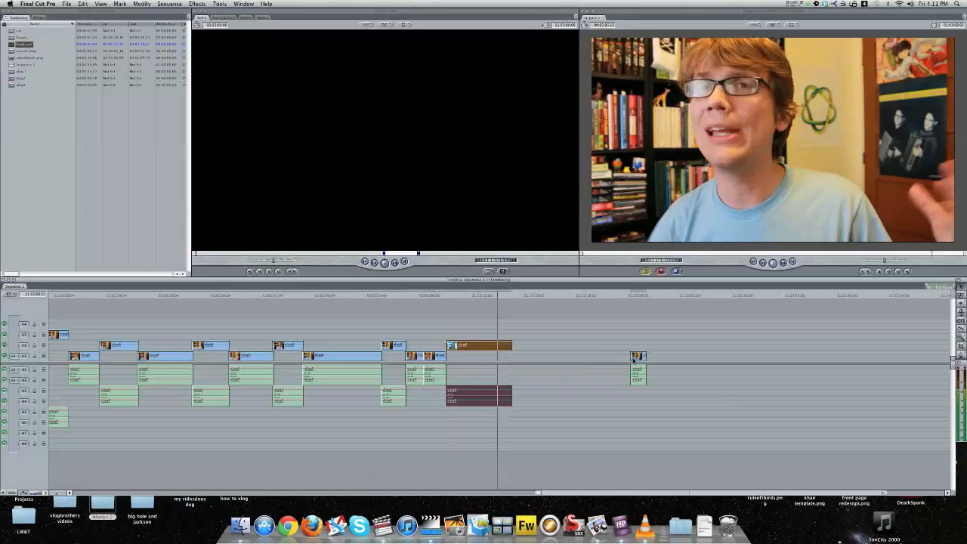
click(639, 361)
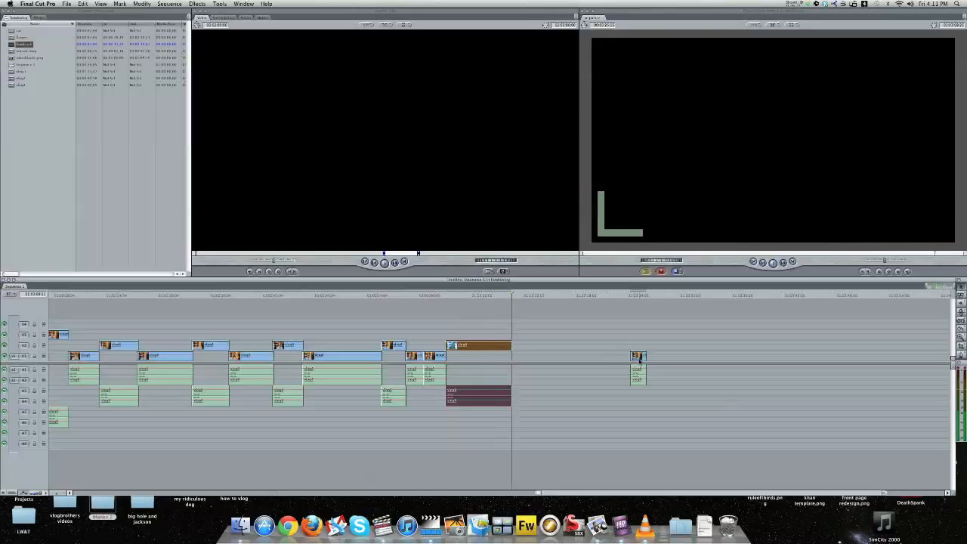
Step: Try placing the short V1 clip against the end of the last V2 clip, play the join, and restore the longer original clip
drag(639, 358, 521, 356)
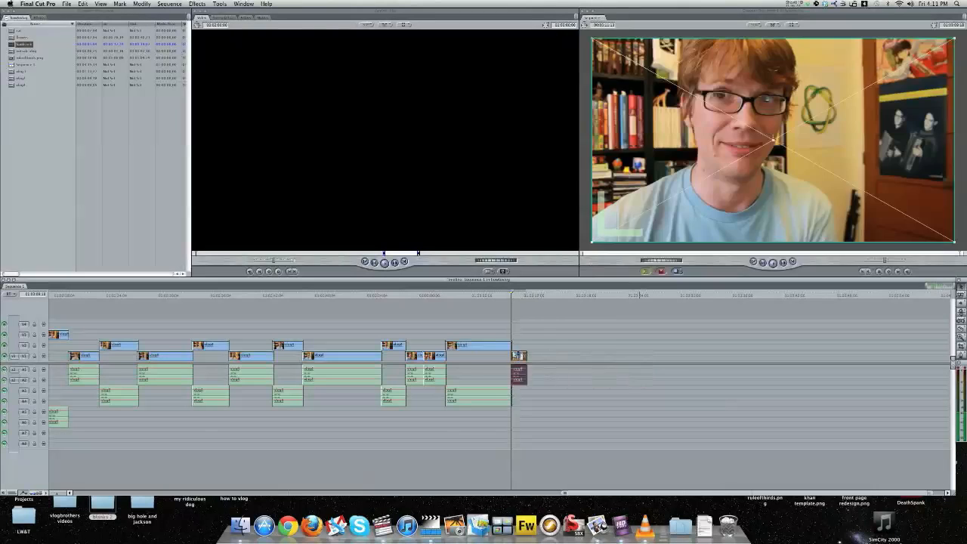
click(507, 297)
key(space)
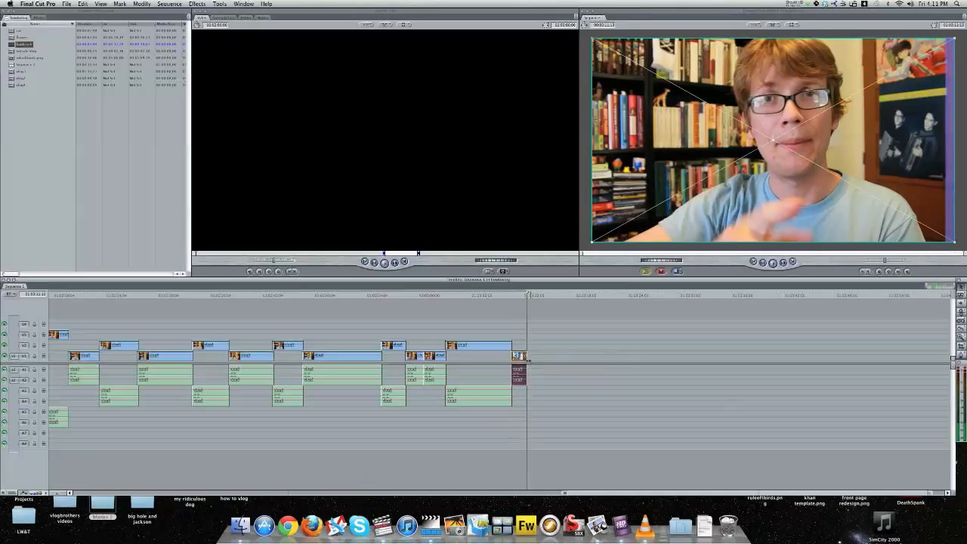
drag(522, 356, 625, 356)
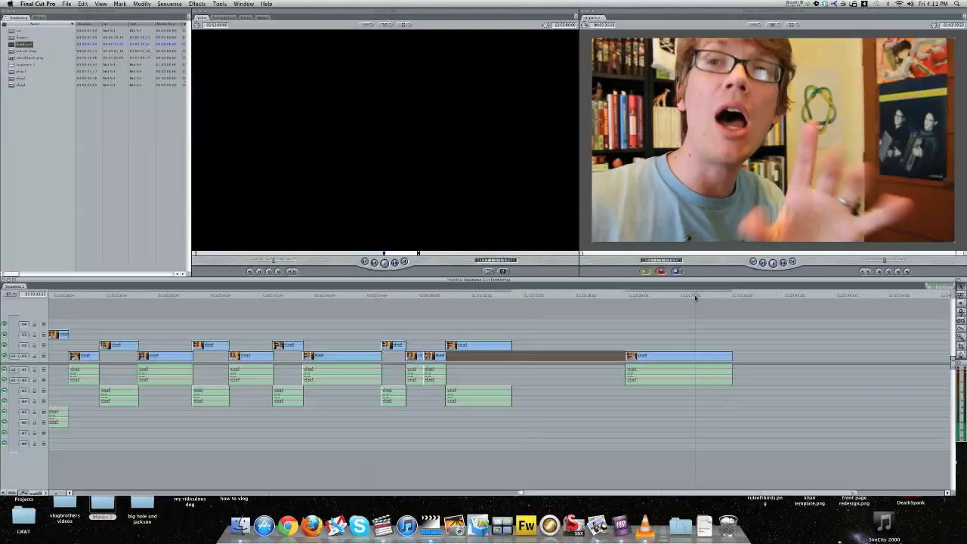
Step: Try splitting the last V1 clip near its end, play from the cut, and undo the split
click(696, 298)
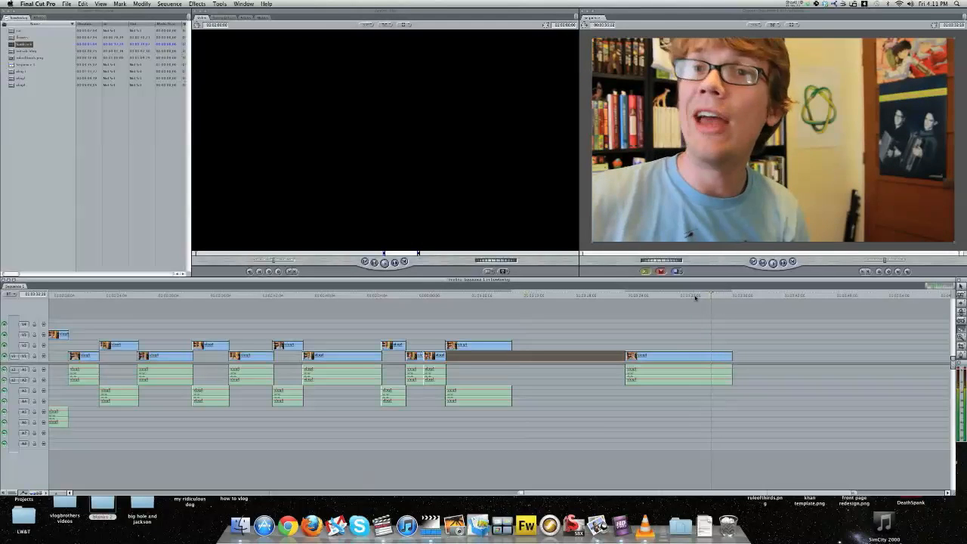
click(712, 356)
key(space)
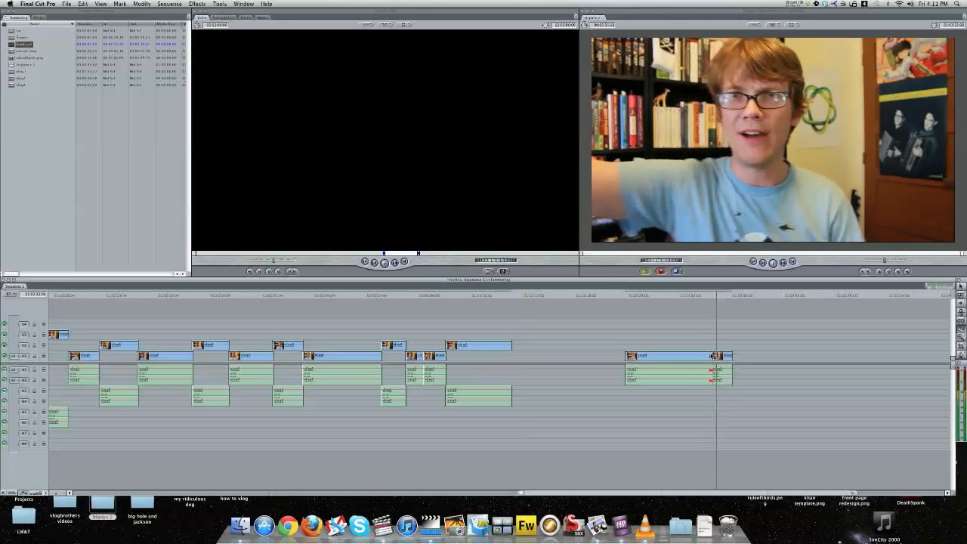
key(space)
click(701, 297)
key(super+z)
Step: Replay the second half of the last V1 clip to find an earlier cut point and split the clip there
click(692, 295)
key(space)
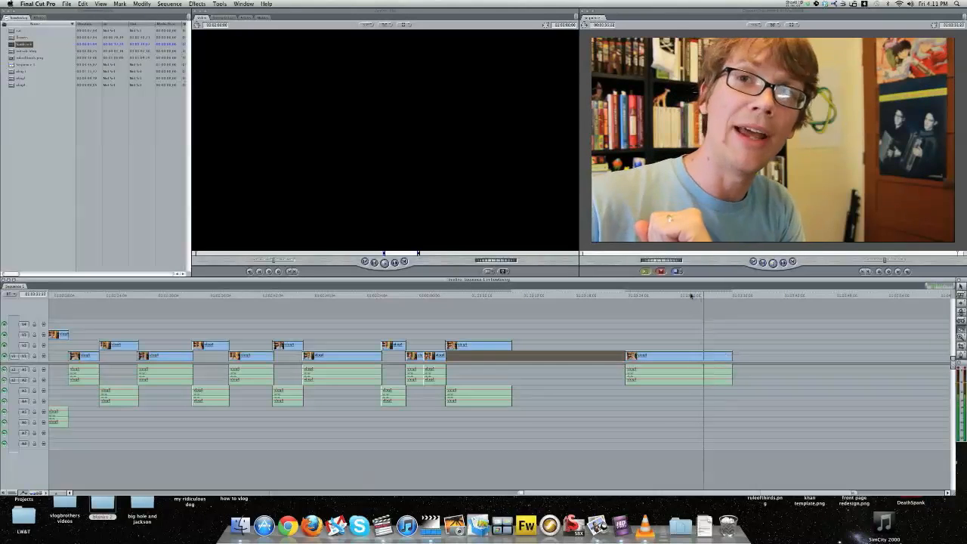
click(691, 295)
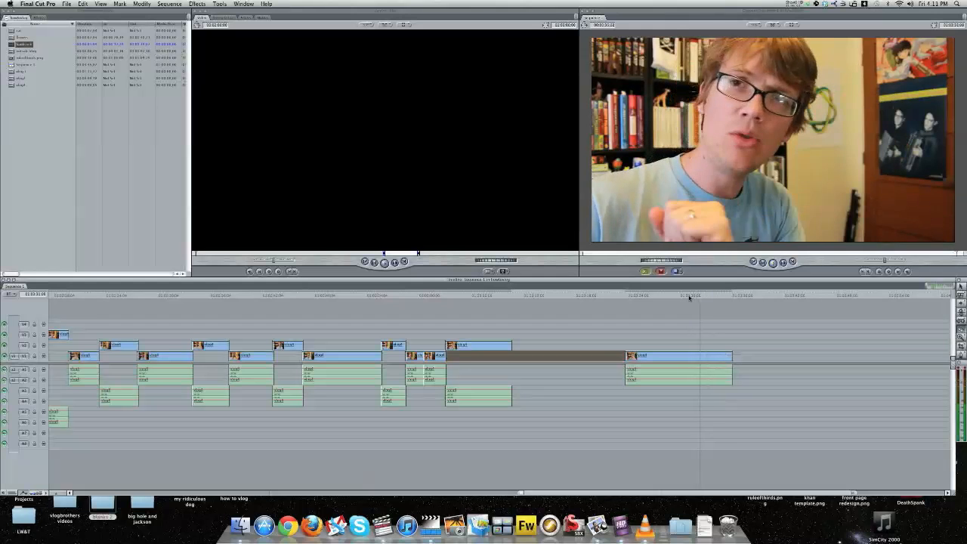
click(689, 296)
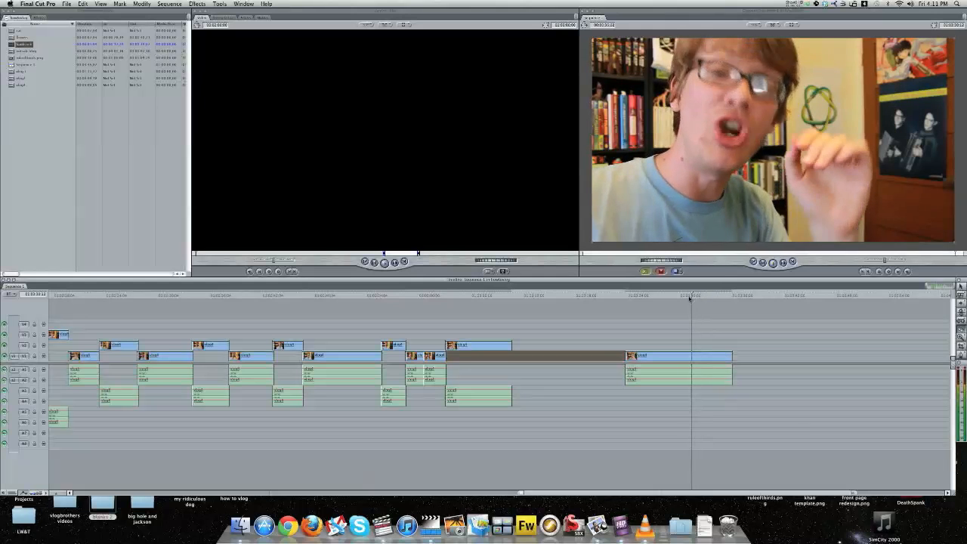
click(694, 355)
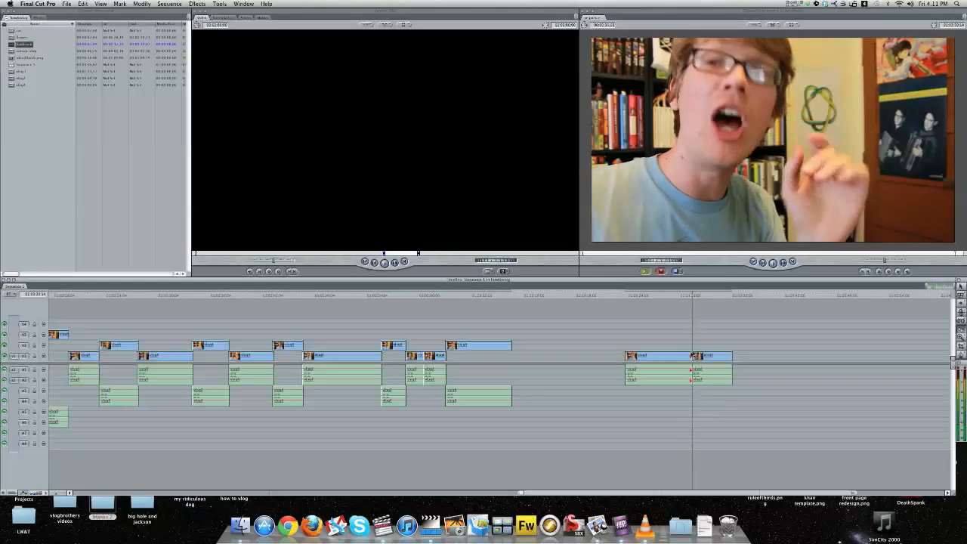
Step: Split the remaining piece again after a short section, and delete the footage after and before that section
key(space)
click(708, 356)
key(a)
click(713, 355)
key(Delete)
click(674, 358)
key(Delete)
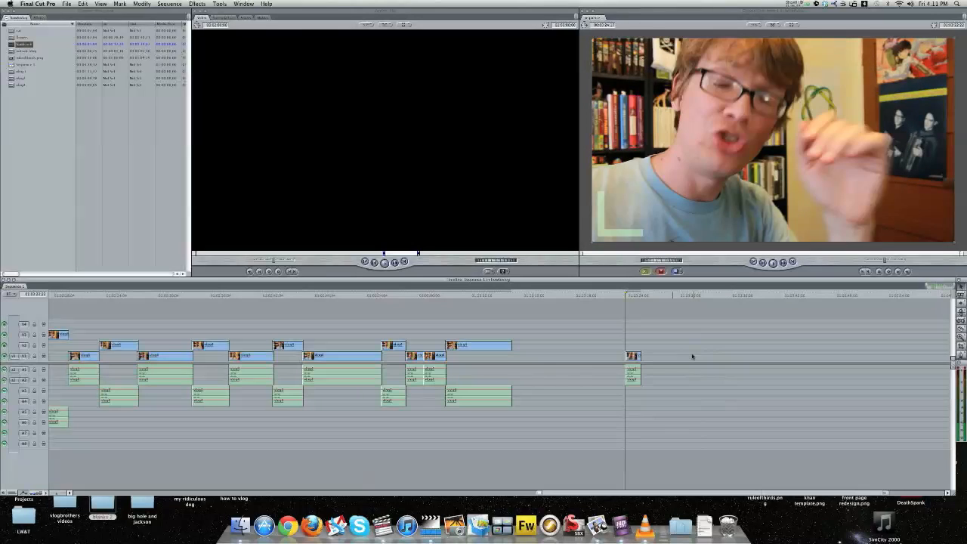
Step: Move the short remaining V1 clip back against the end of the last V2 clip and play across the join
drag(635, 356, 517, 356)
click(510, 294)
click(506, 296)
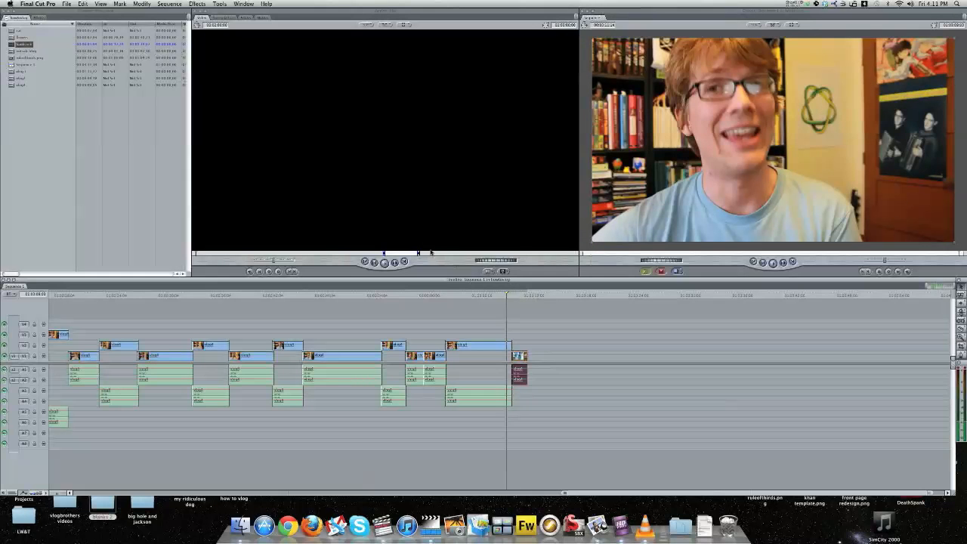
Step: Create a Text generator title reading "Watch Me Edit This Video" with "Click here" on a second line
click(503, 271)
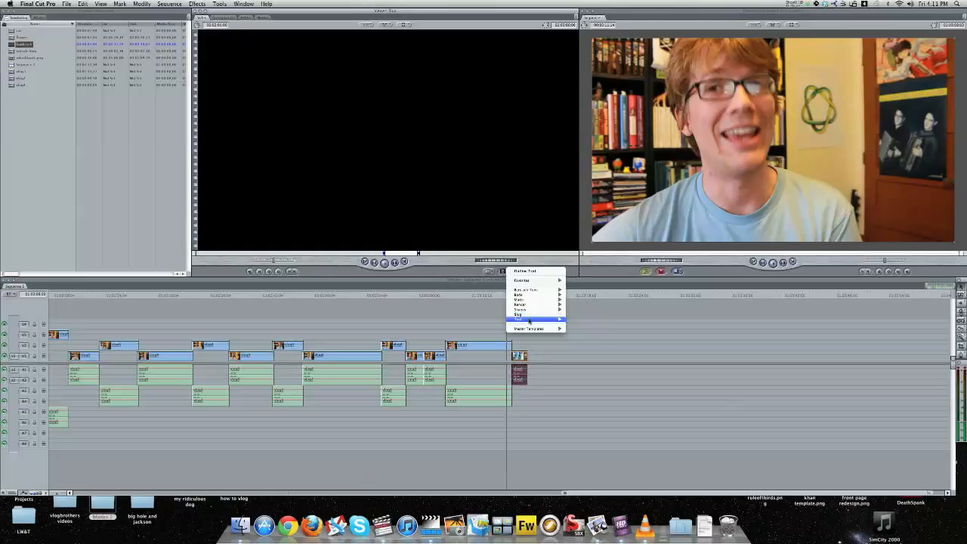
mouse_move(531, 320)
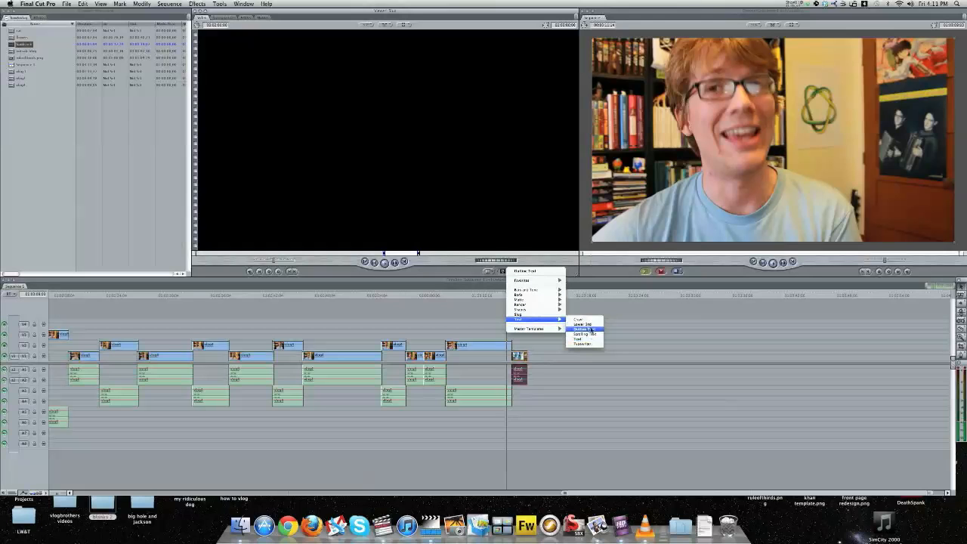
click(586, 339)
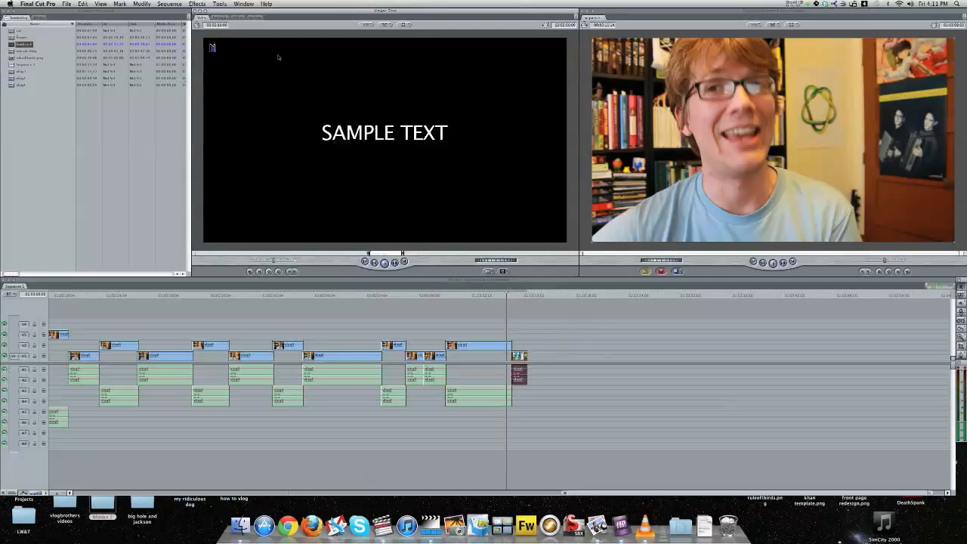
click(219, 17)
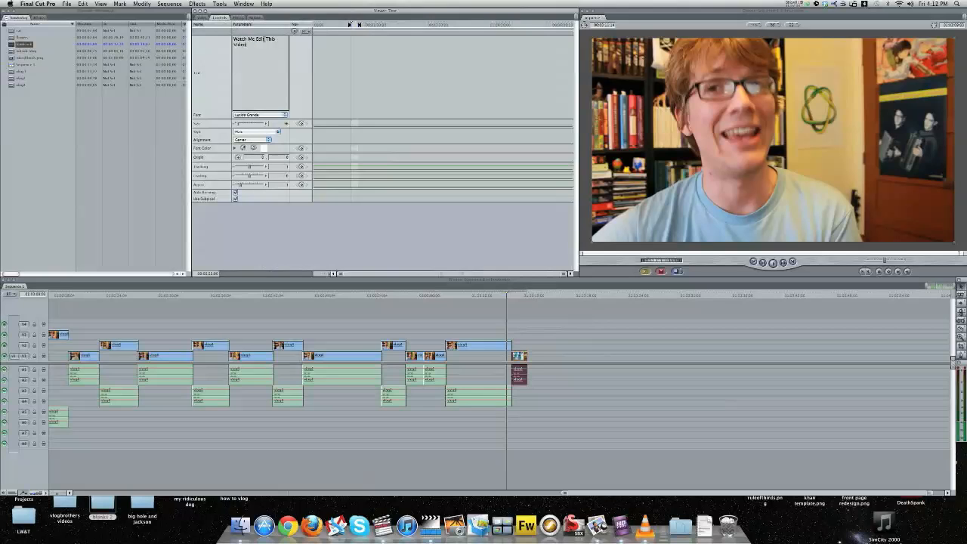
click(198, 17)
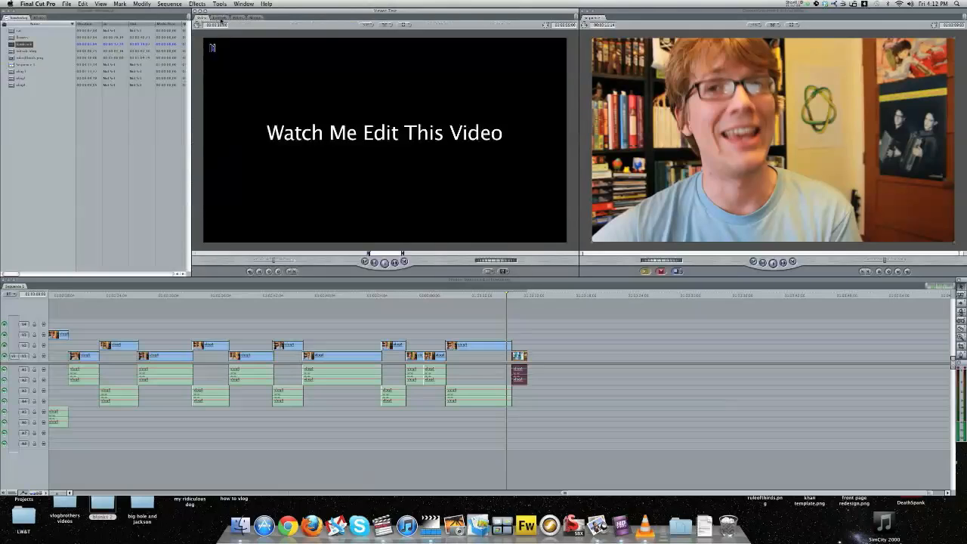
click(220, 16)
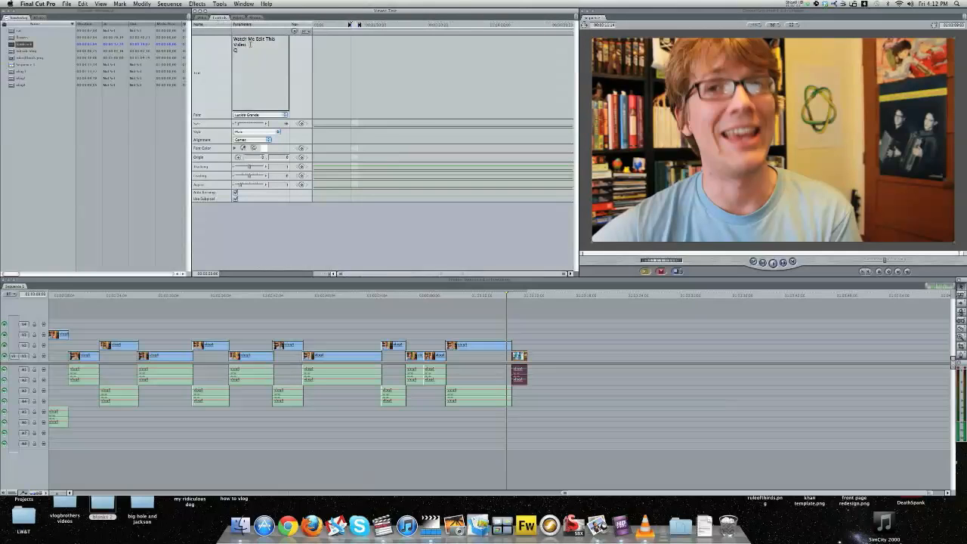
click(199, 17)
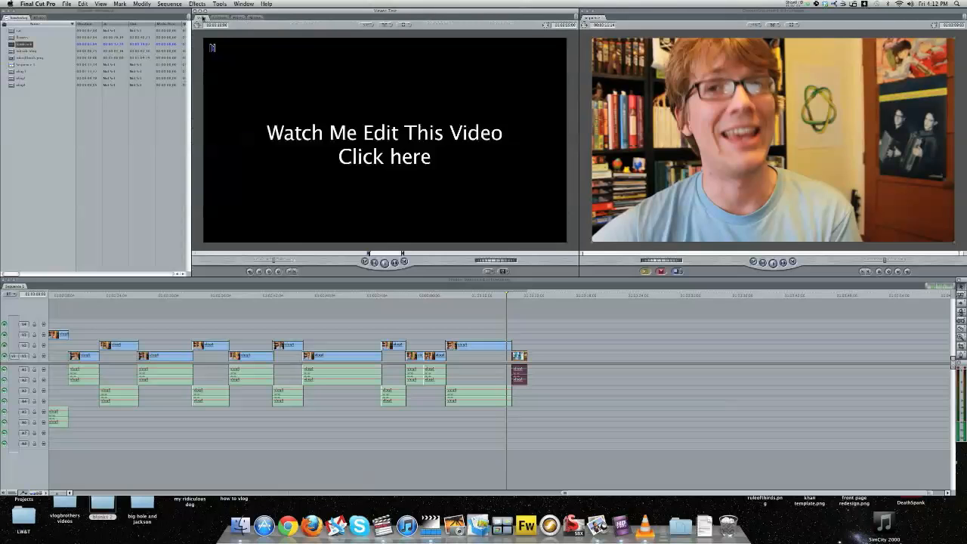
click(217, 18)
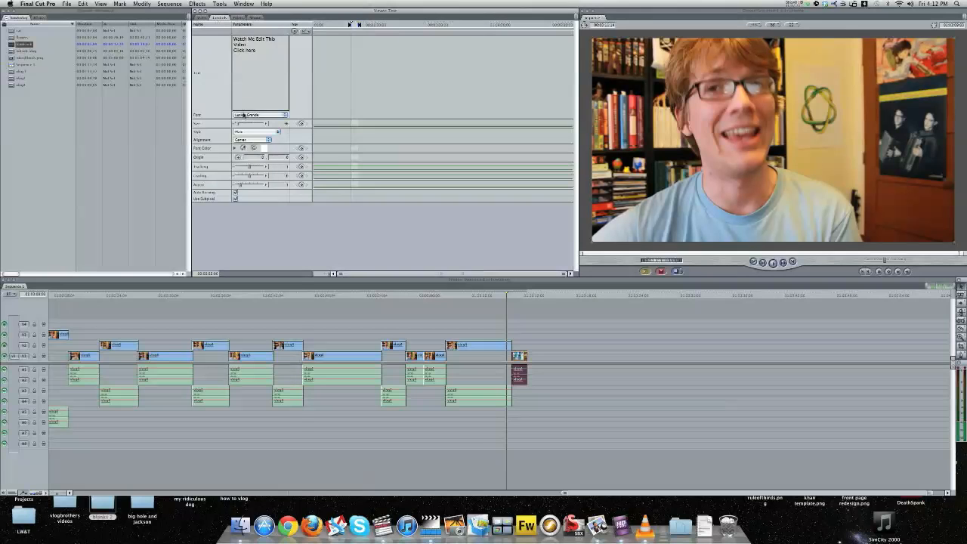
Step: Change the title's font to a narrow typeface and place the title on V1 directly after the last clip
click(244, 114)
click(242, 101)
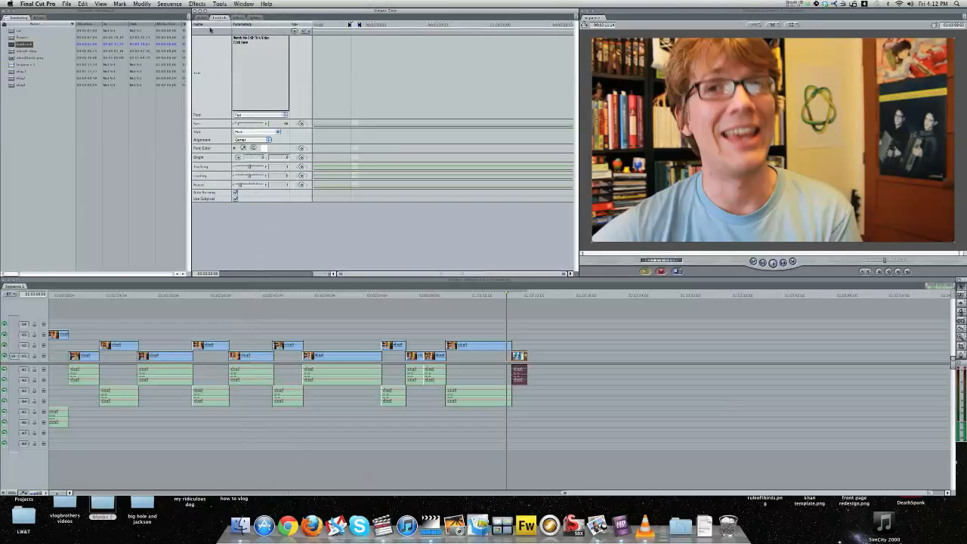
click(199, 19)
drag(385, 143, 535, 356)
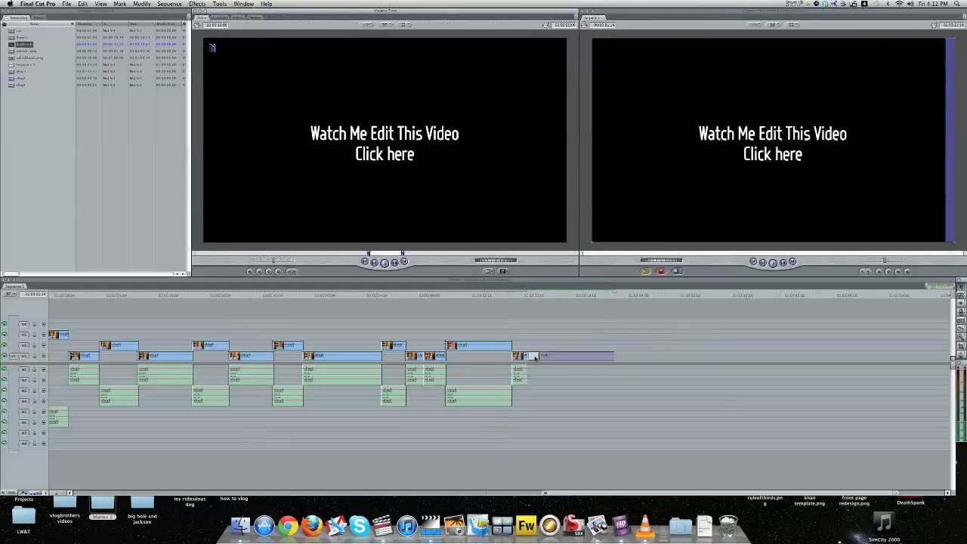
Step: Play into the end title, split it at the playhead, and delete the remainder to shorten it
click(525, 295)
key(space)
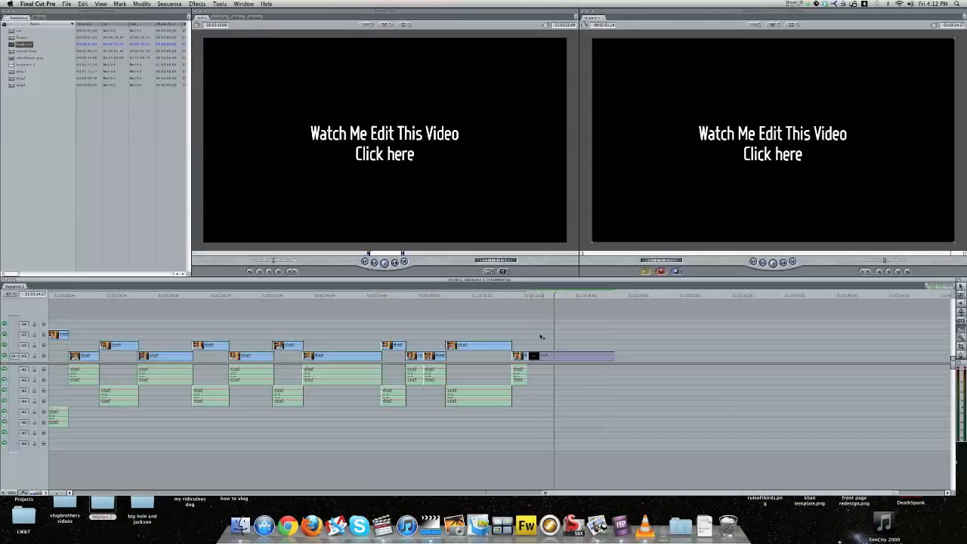
click(560, 355)
key(Delete)
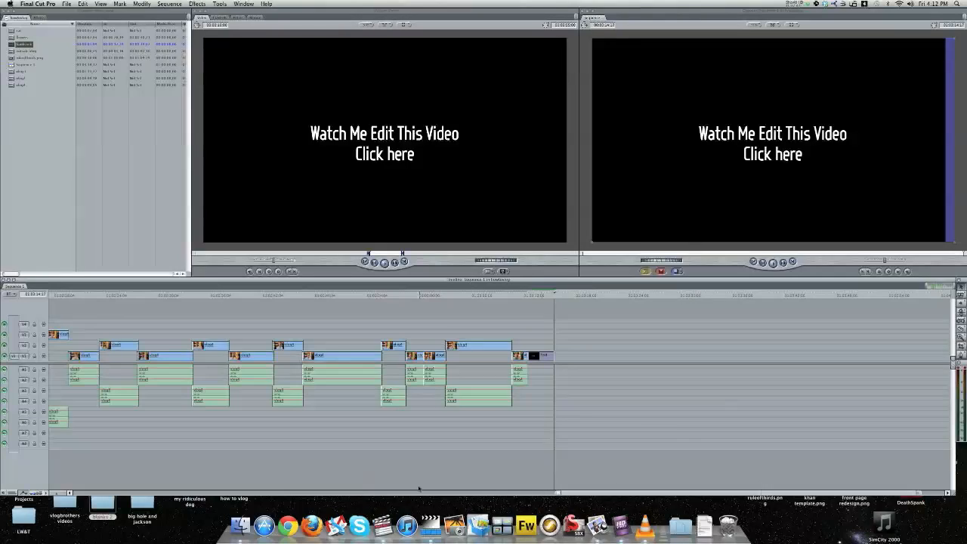
Step: Show the whole sequence in the timeline and return the playhead to its start for a full review
key(F3)
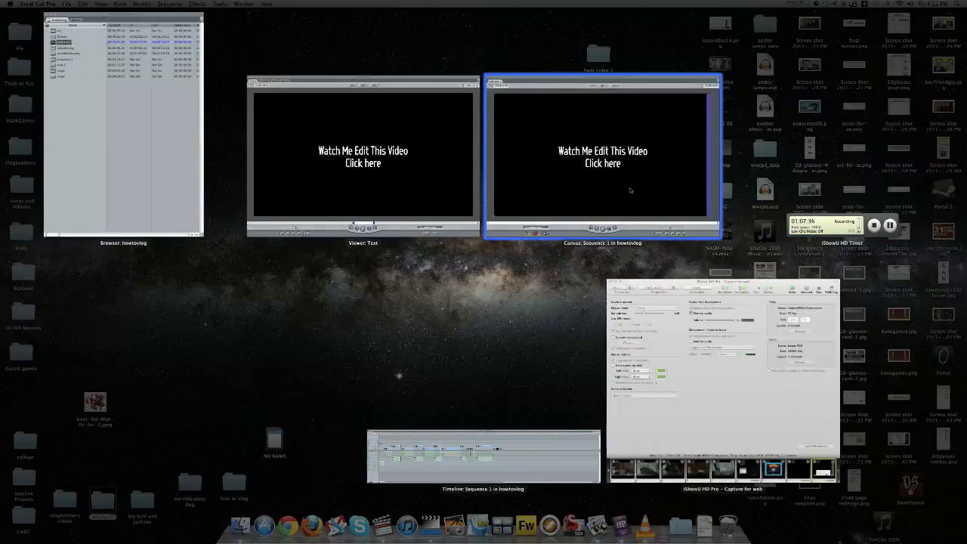
click(630, 191)
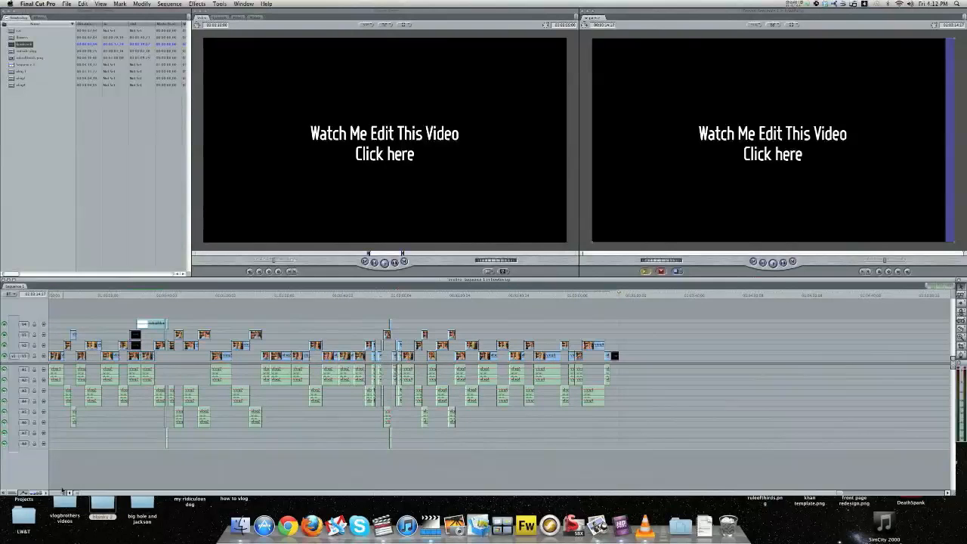
drag(59, 296, 33, 296)
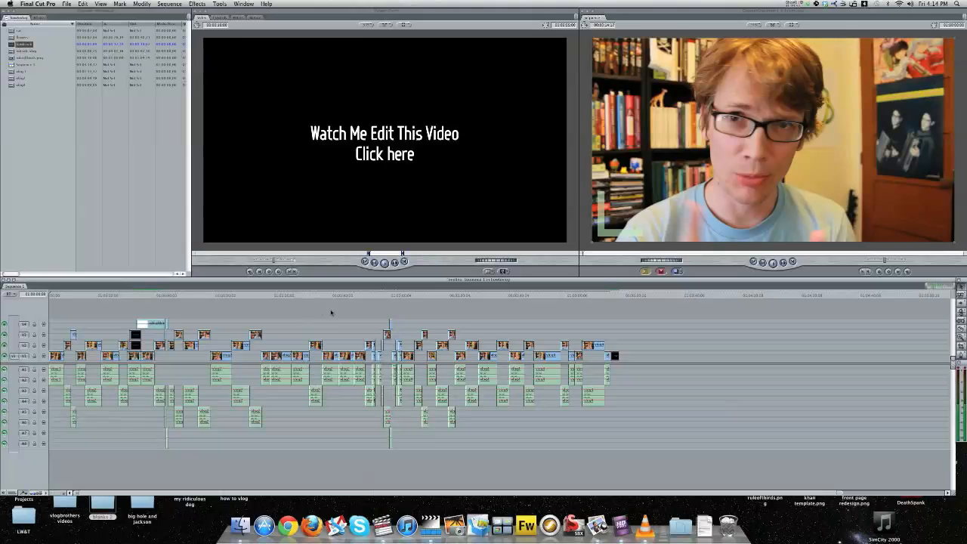
click(68, 212)
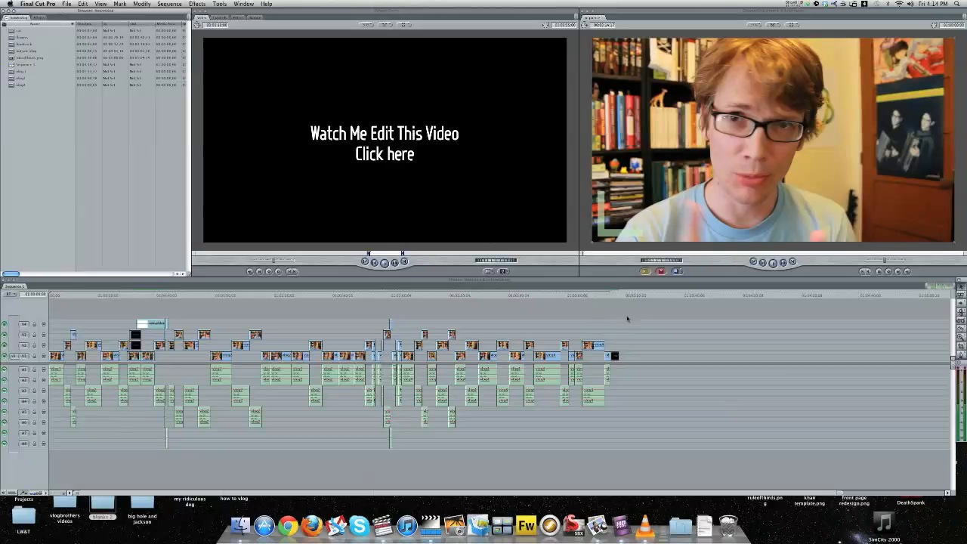
Step: Raise the end title to V3 and paste a copy of it on V1 directly beneath it
drag(615, 355, 614, 334)
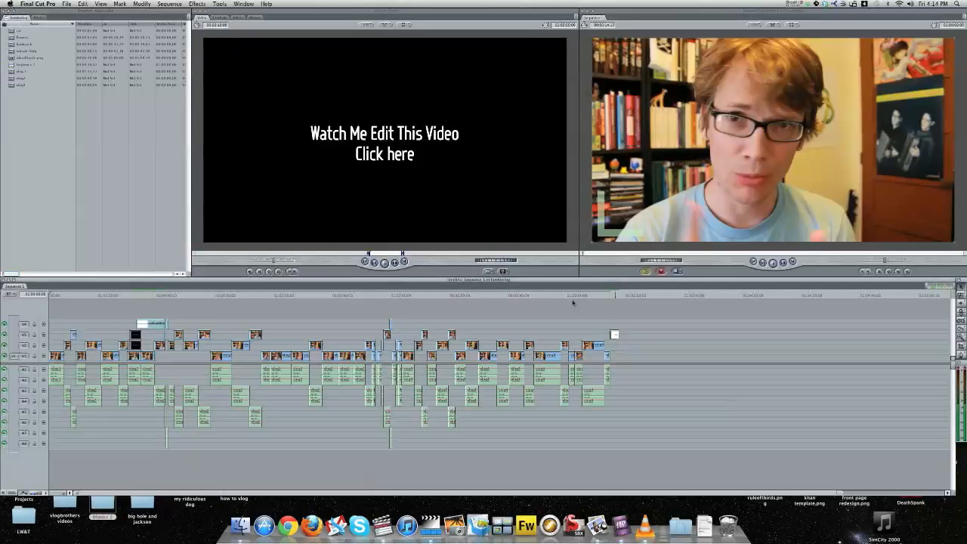
double_click(614, 334)
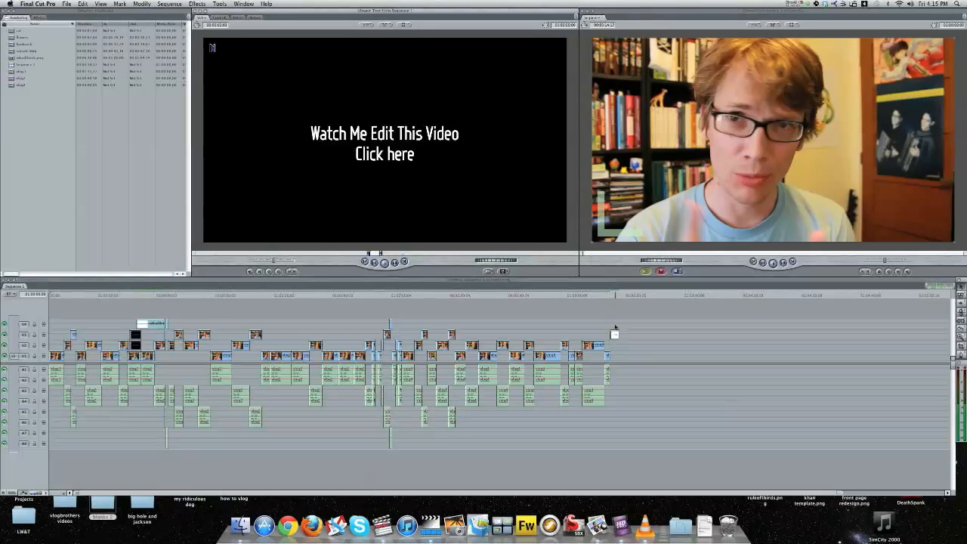
click(656, 297)
key(super+v)
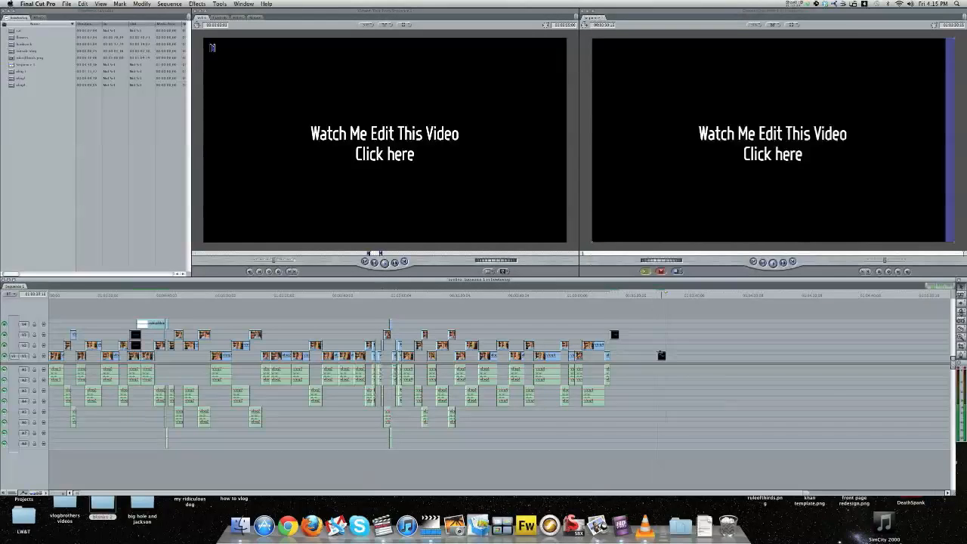
drag(661, 354, 614, 354)
click(614, 296)
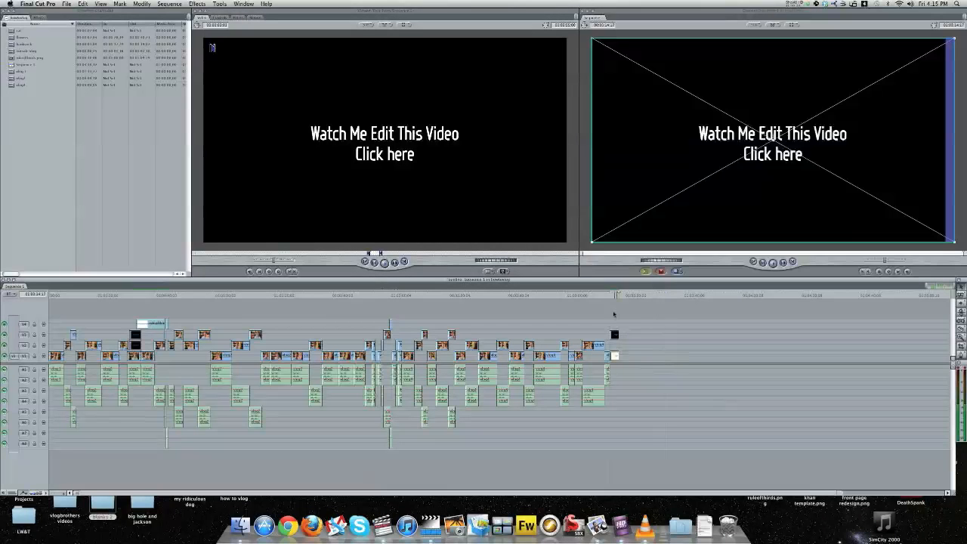
Step: Position the V1 title copy near the bottom of the frame and the V3 title above it in the upper half
drag(759, 134, 763, 197)
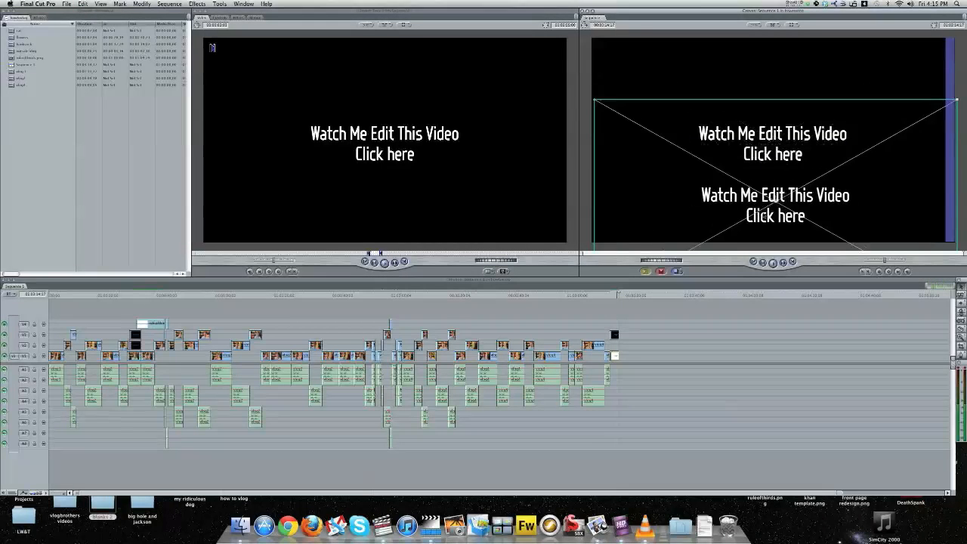
click(616, 295)
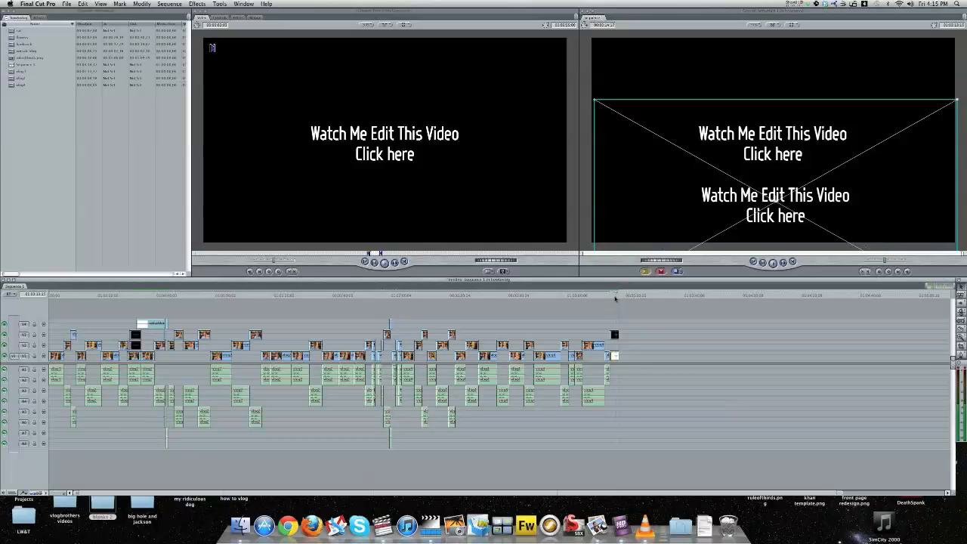
drag(761, 146, 742, 127)
click(613, 334)
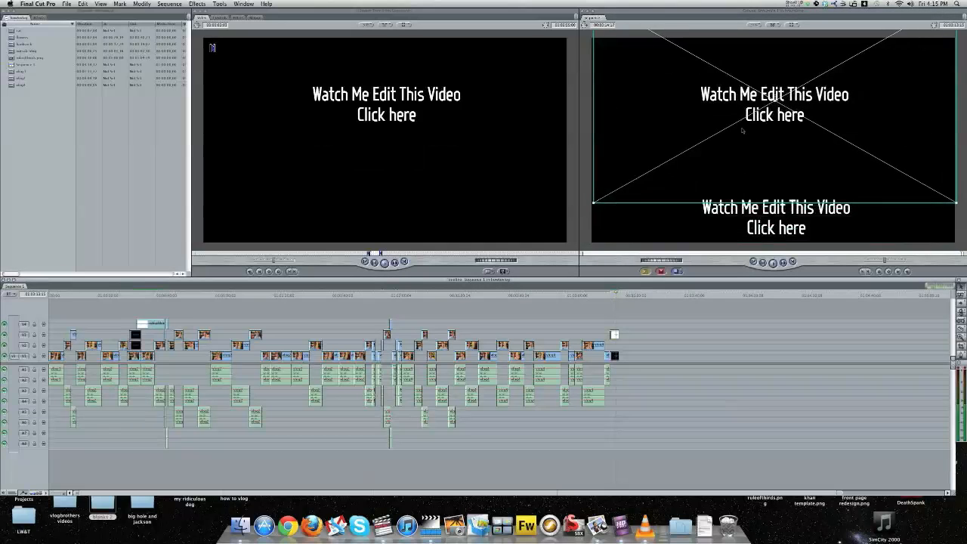
click(615, 355)
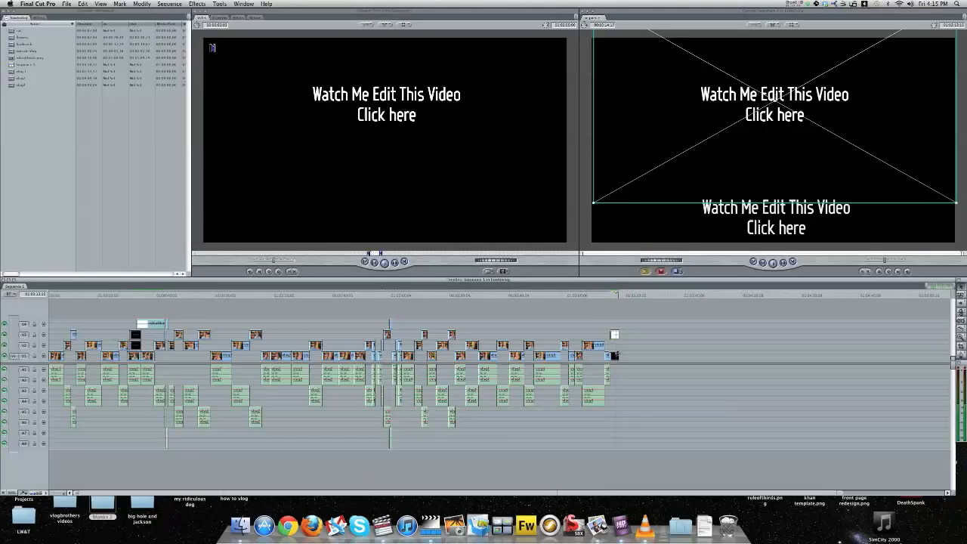
Step: Raise the V1 title slightly and replace the V3 title's text with "For people who don't care: Watch Me Play QWOP Click here" on three lines
drag(750, 218, 752, 191)
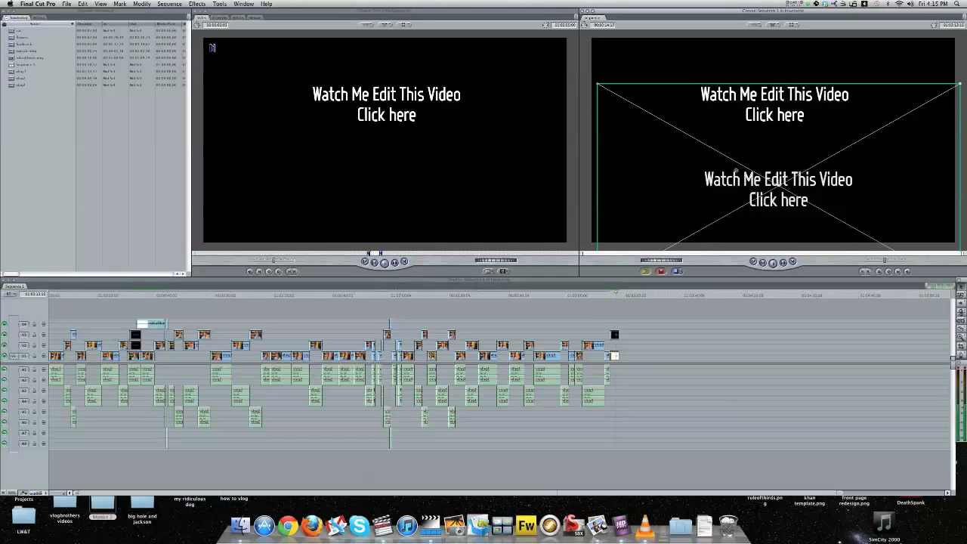
click(217, 17)
click(276, 40)
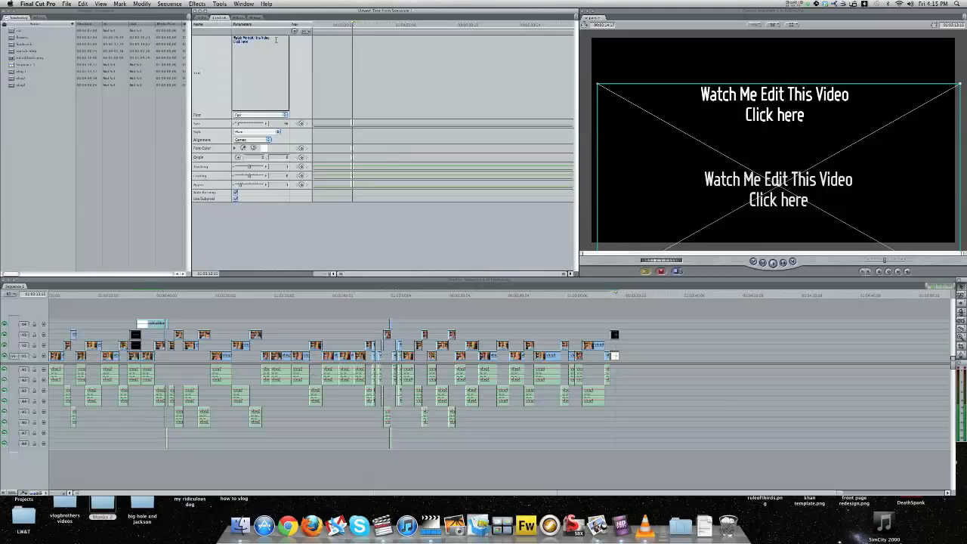
text(Wat)
text(ch Me Ma)
click(235, 36)
key(Return)
click(203, 18)
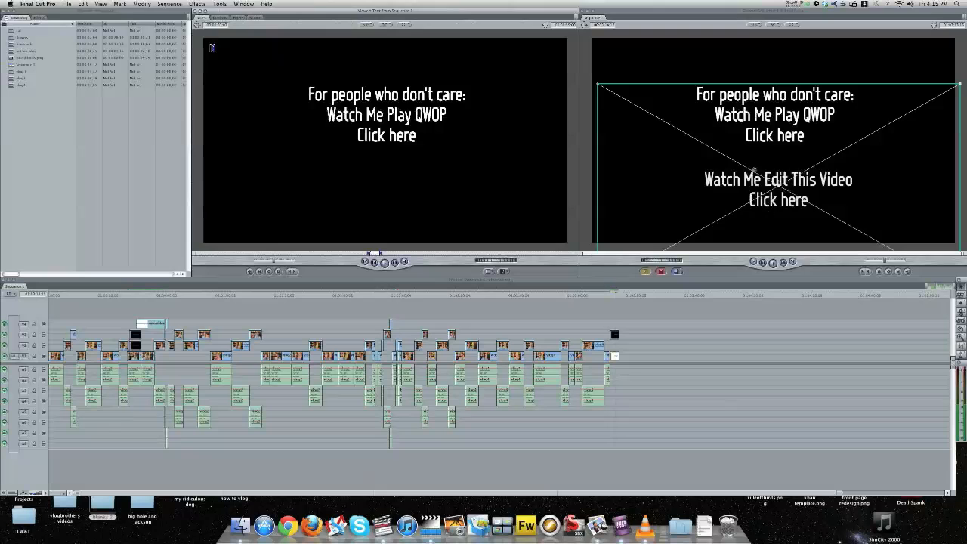
Step: Swap the titles' places by moving "Watch Me Edit This Video" near the frame's top and the QWOP title into the lower half
drag(776, 197, 776, 92)
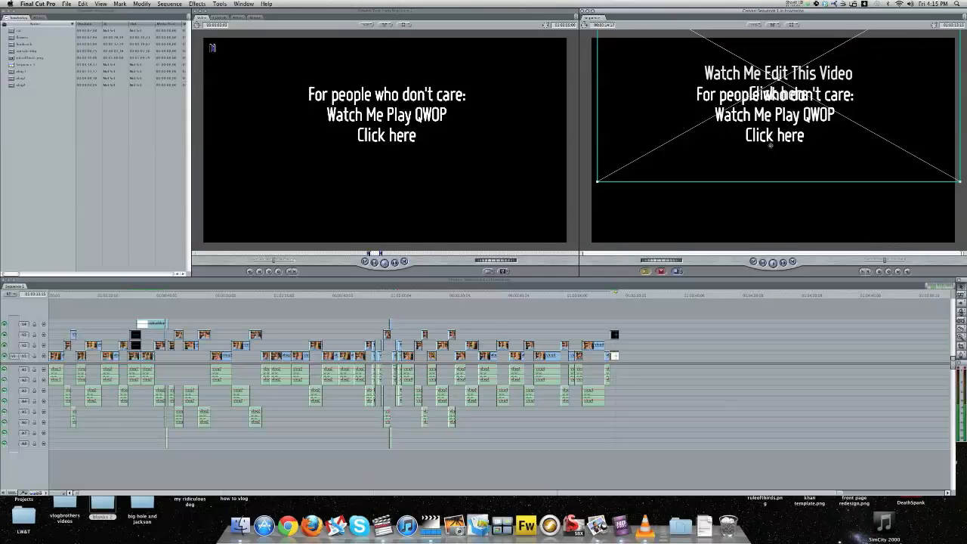
click(613, 335)
drag(761, 133, 762, 205)
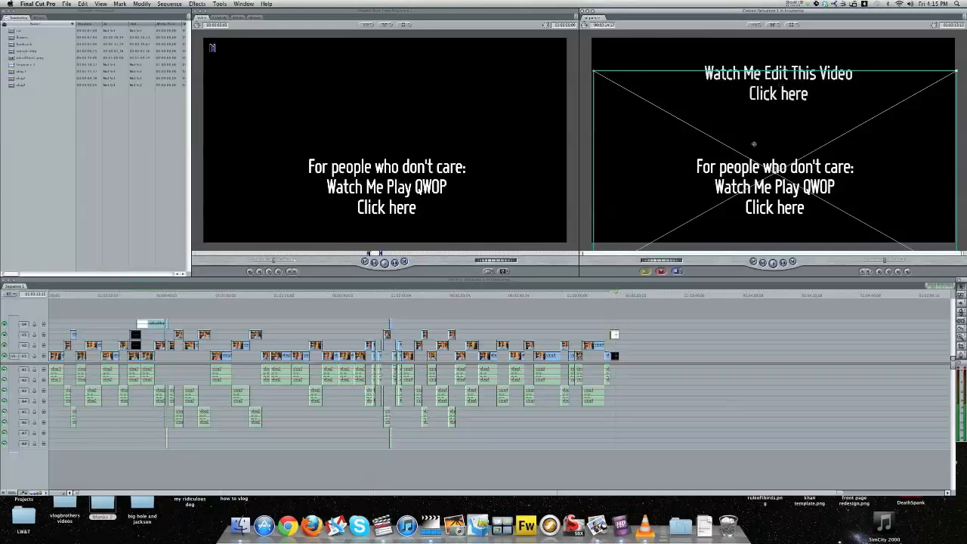
Step: Remove the "Click here" line from the QWOP title on V3
click(219, 17)
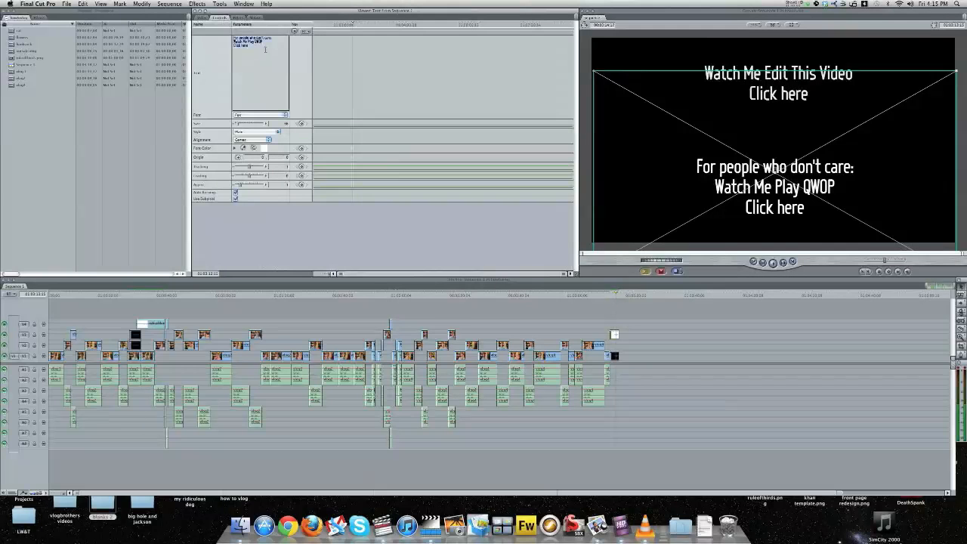
click(250, 44)
key(BackSpace)
key(BackSpace)
key(BackSpace)
key(BackSpace)
key(BackSpace)
key(BackSpace)
key(BackSpace)
key(BackSpace)
key(BackSpace)
key(BackSpace)
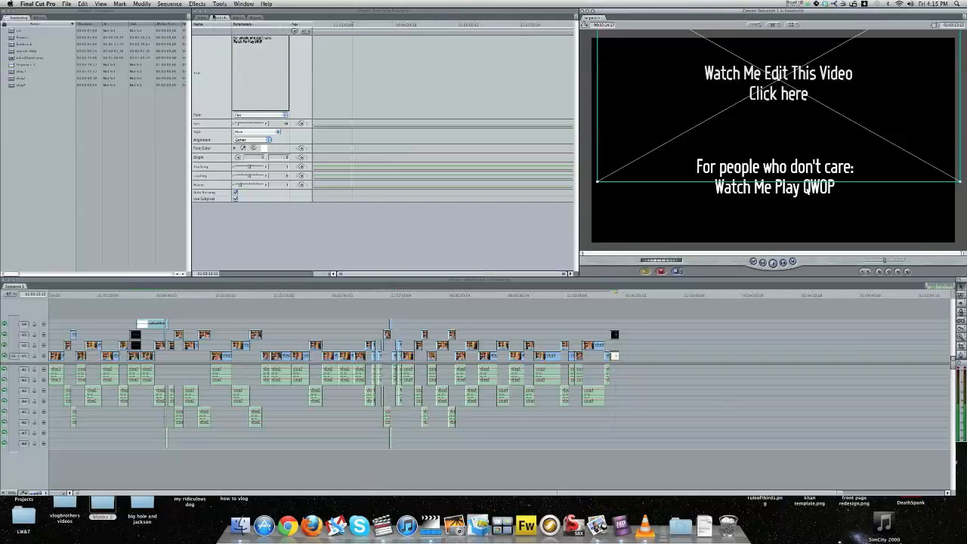
Step: Remove the "Click here" line from the V1 title and enlarge its text to nearly fill the frame's width
double_click(613, 355)
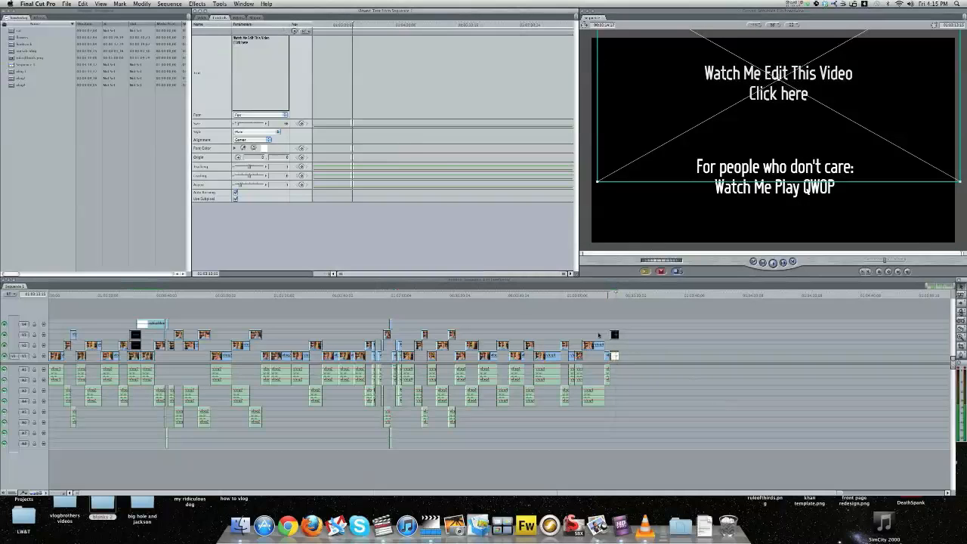
click(268, 47)
drag(243, 43, 233, 43)
key(BackSpace)
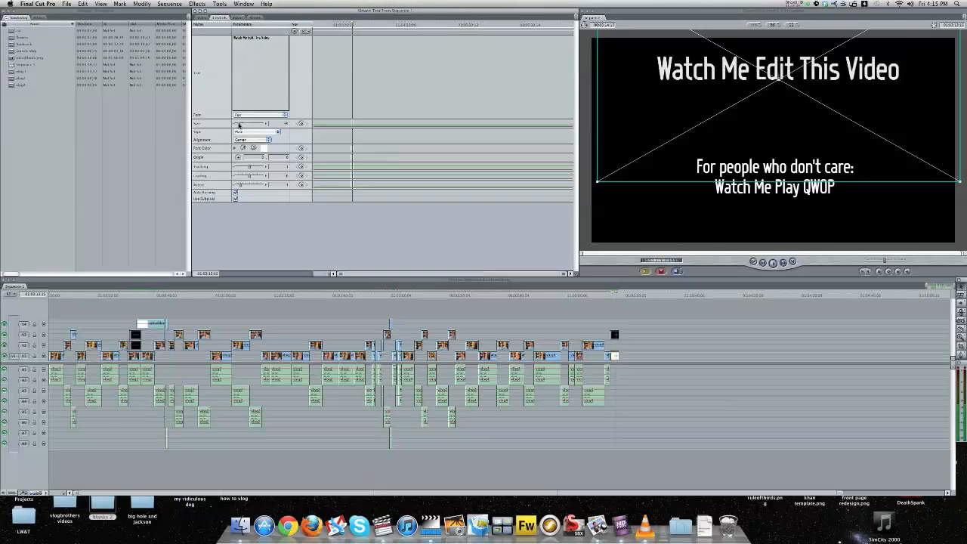
drag(238, 125, 240, 125)
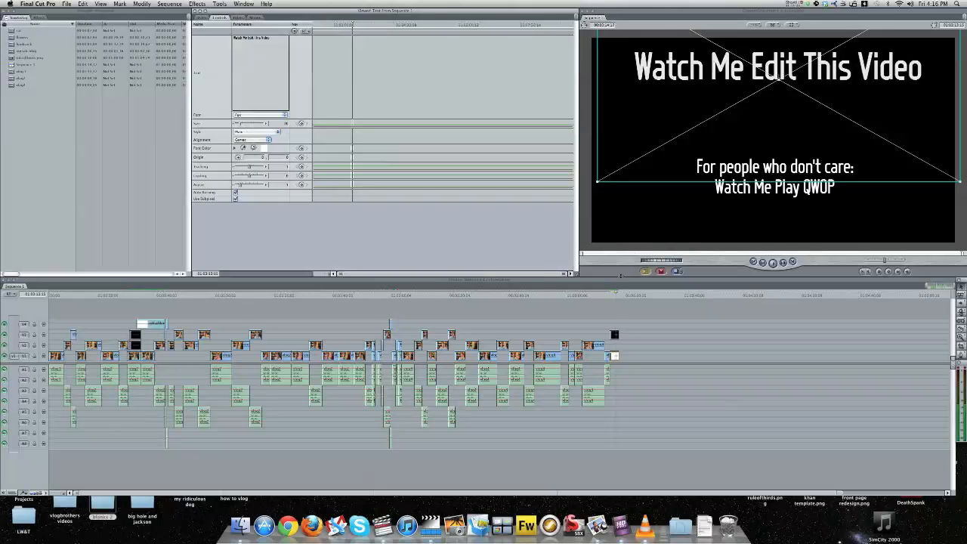
Step: Enlarge the QWOP title's text and move the "Watch Me Edit This Video" title slightly lower in the frame
double_click(615, 355)
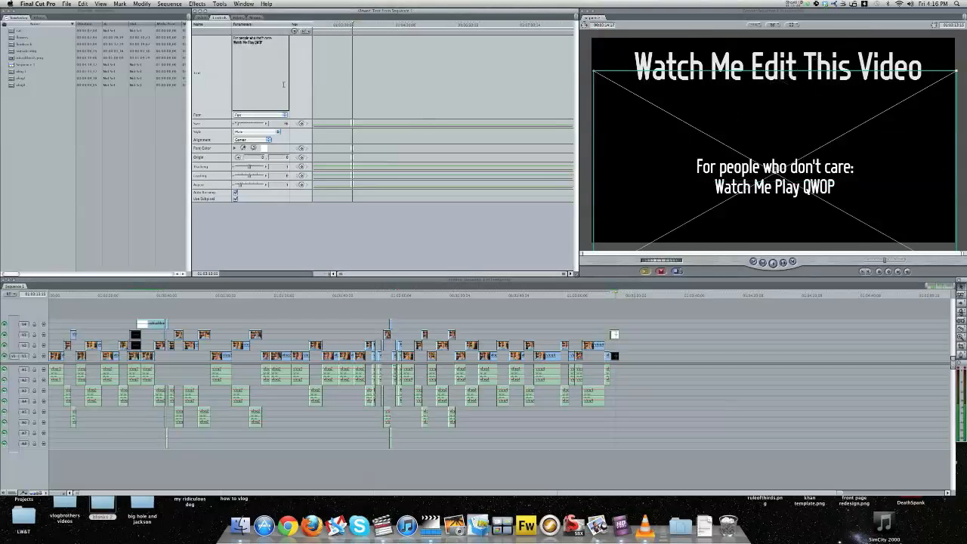
drag(237, 124, 238, 125)
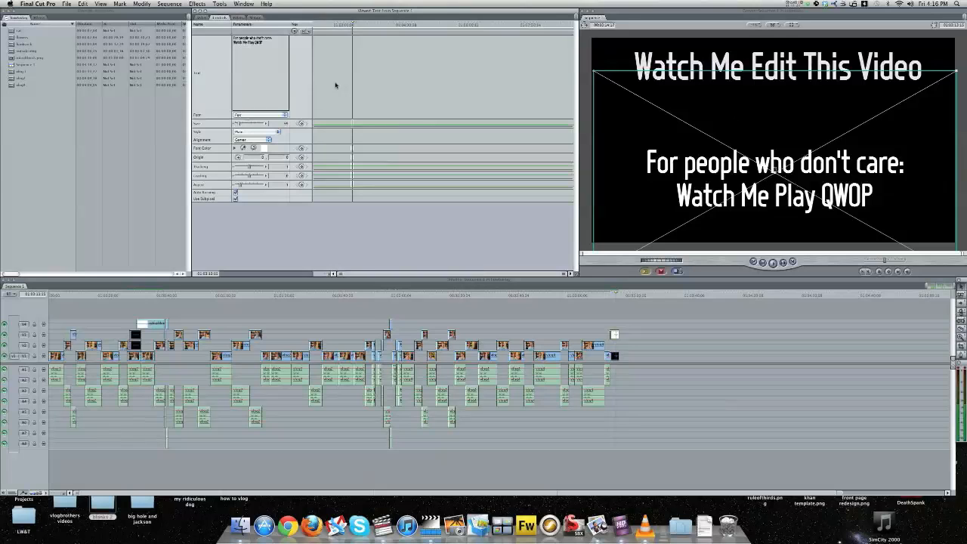
drag(655, 63, 658, 74)
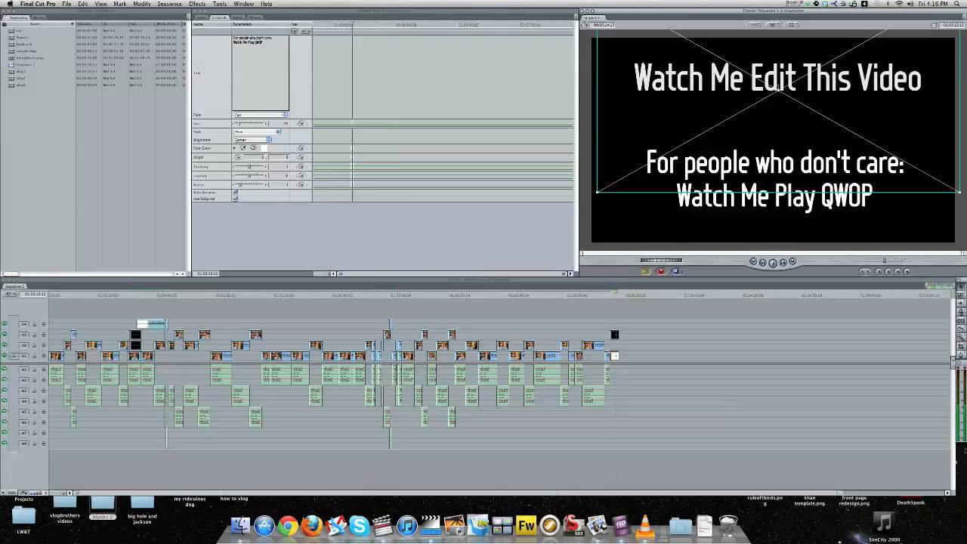
Step: Zoom the timeline out and switch to the iShowU HD recording timer
drag(839, 493, 963, 496)
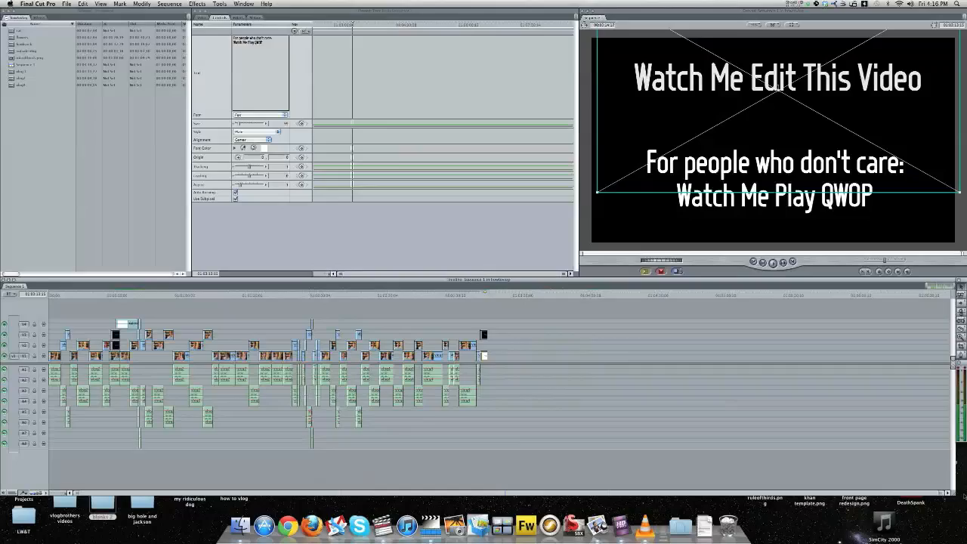
key(F11)
key(F9)
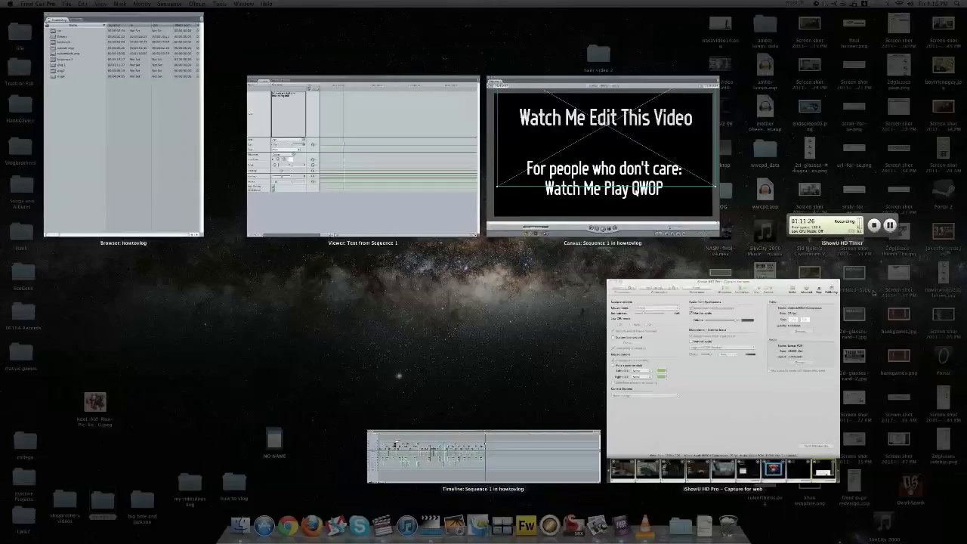
click(838, 235)
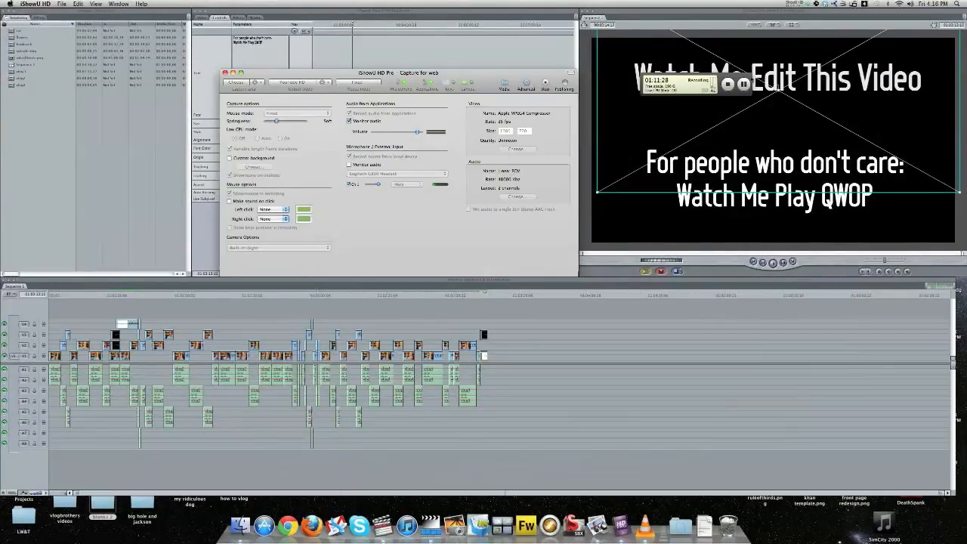